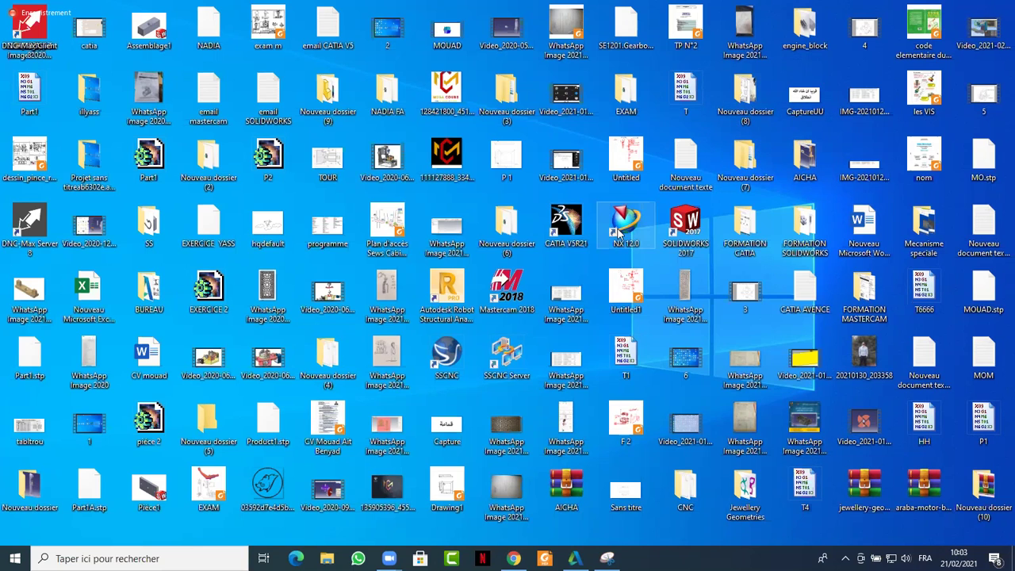
Step: Launch CATIA V5, get past the licence manager and close the default empty product
{"action": "double_click", "coordinate": [576, 219]}
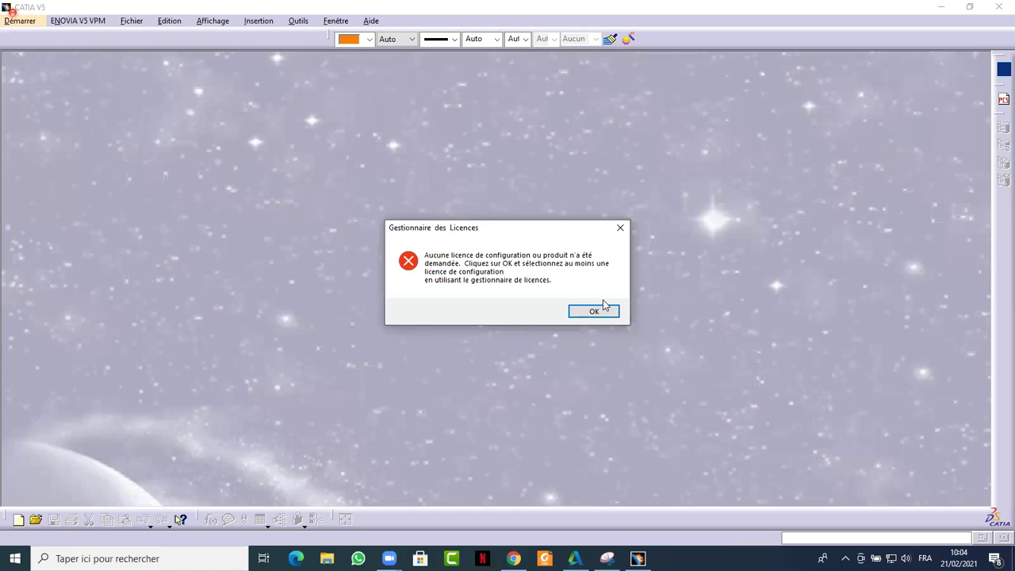
{"action": "left_click", "coordinate": [607, 314]}
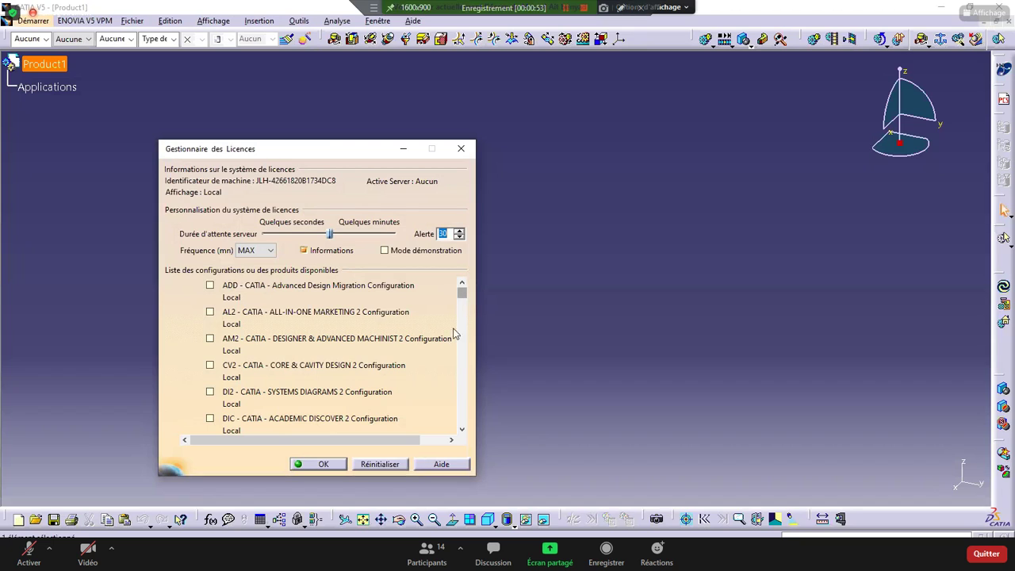
{"action": "left_click", "coordinate": [324, 465]}
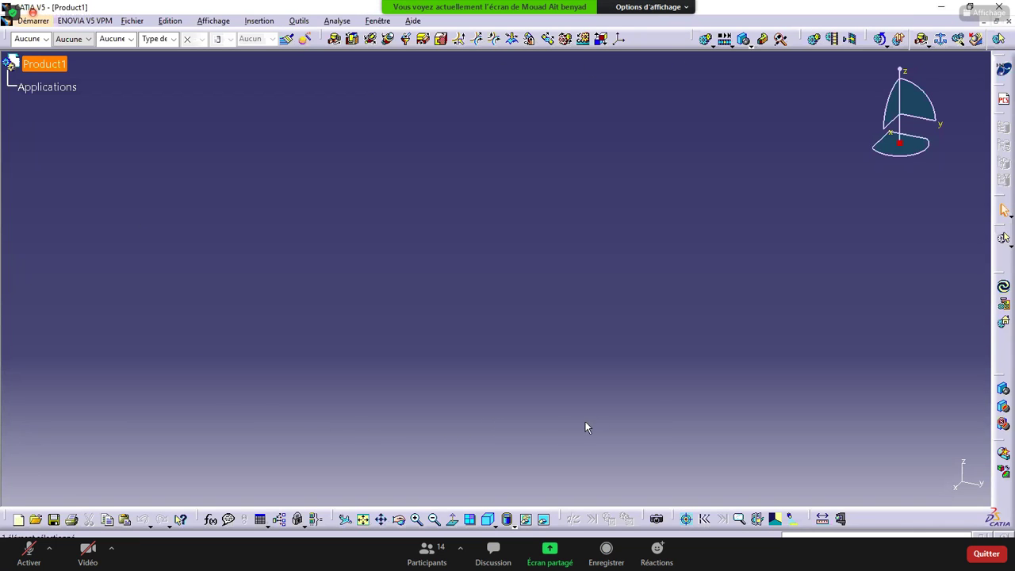
{"action": "left_click", "coordinate": [1008, 25]}
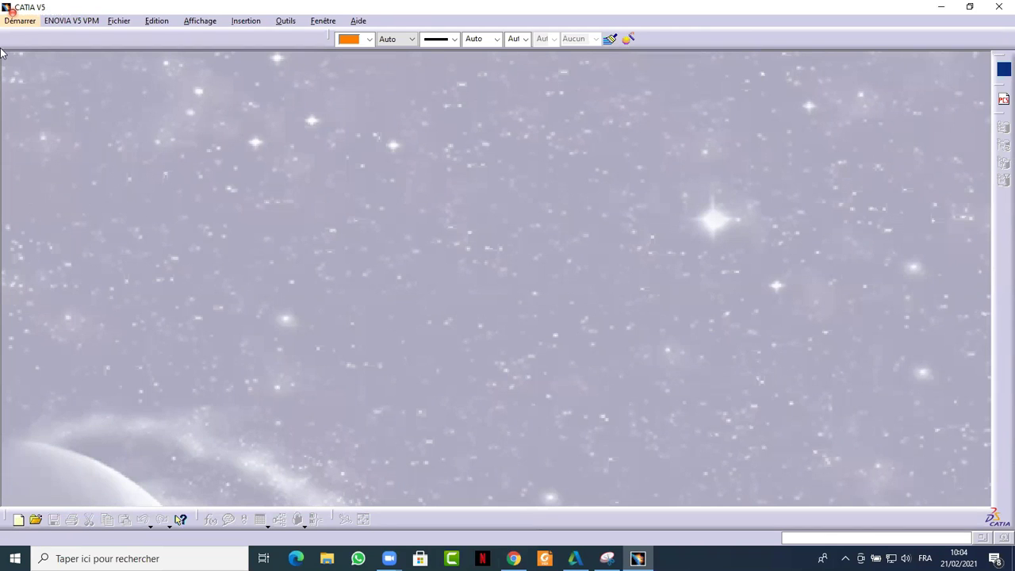
{"action": "left_click", "coordinate": [22, 22]}
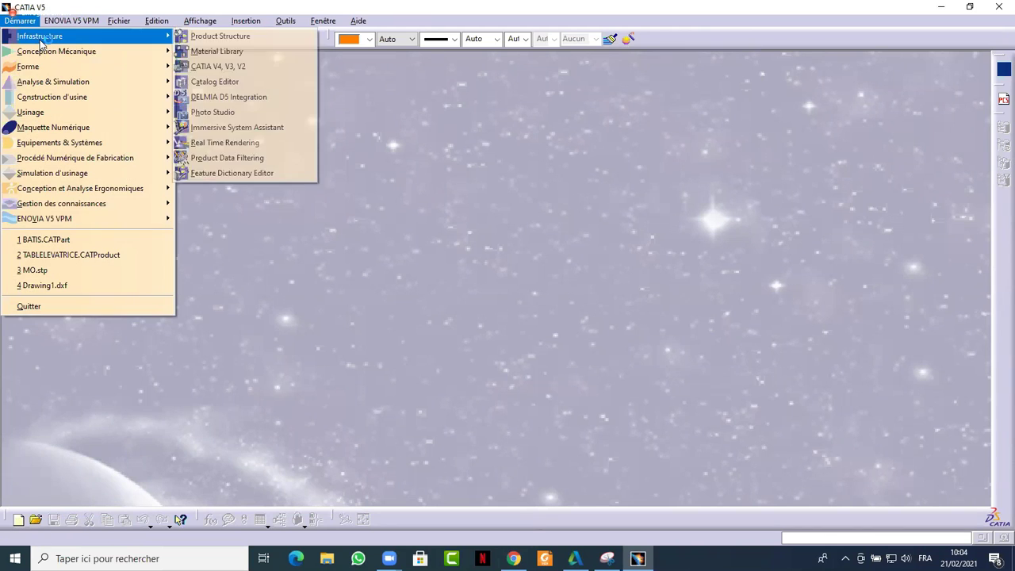
{"action": "mouse_move", "coordinate": [186, 27]}
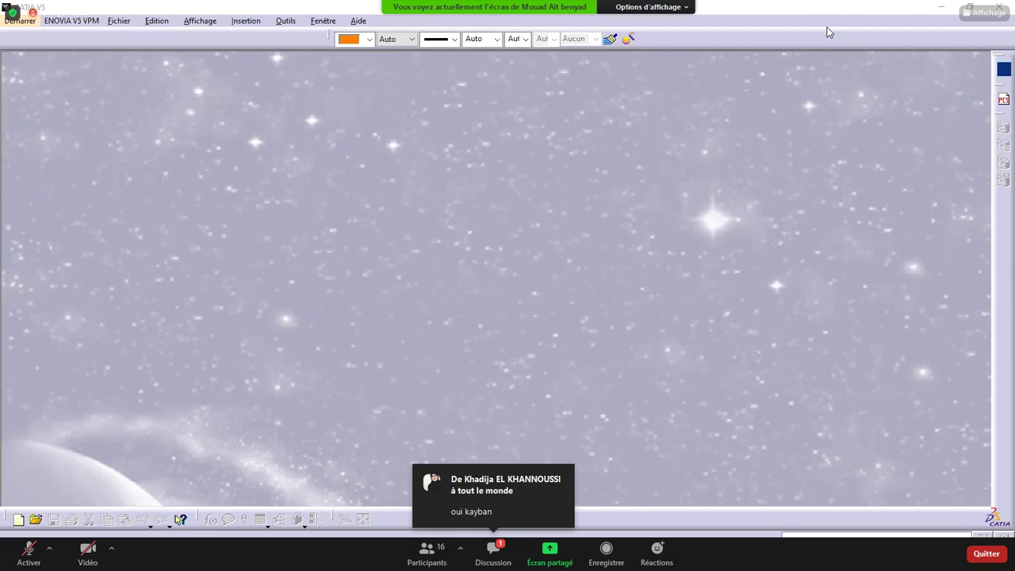
{"action": "left_click", "coordinate": [493, 553]}
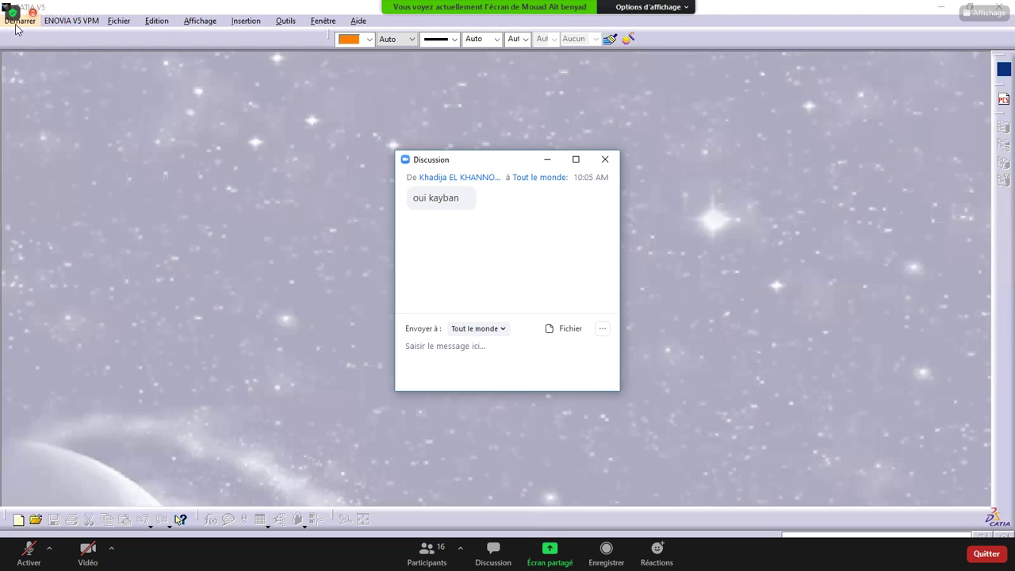
{"action": "left_click", "coordinate": [604, 158]}
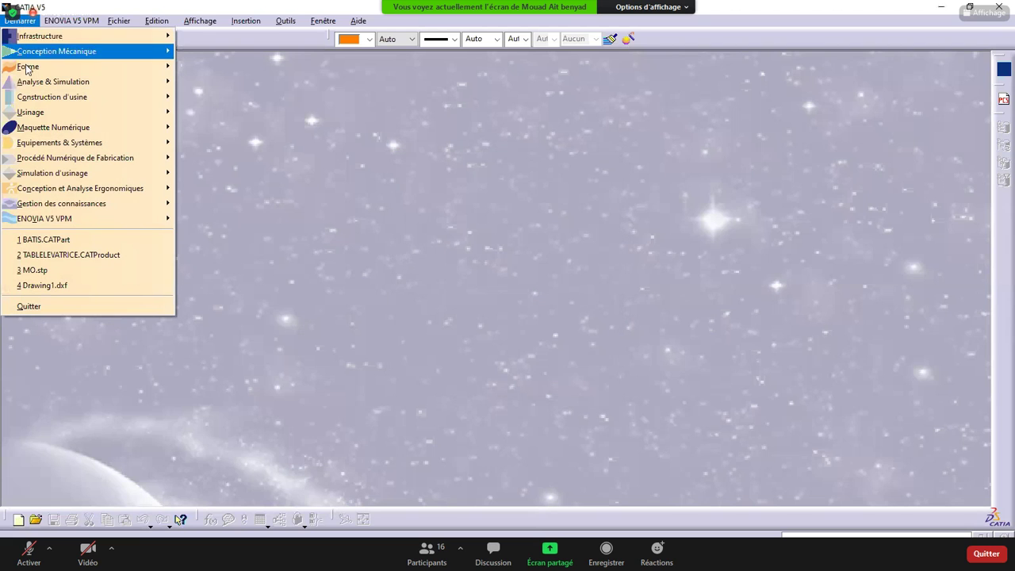
Step: Examine the workbench categories and the workbenches they contain, from Infrastructure to Gestion des connaissances
{"action": "mouse_move", "coordinate": [57, 42]}
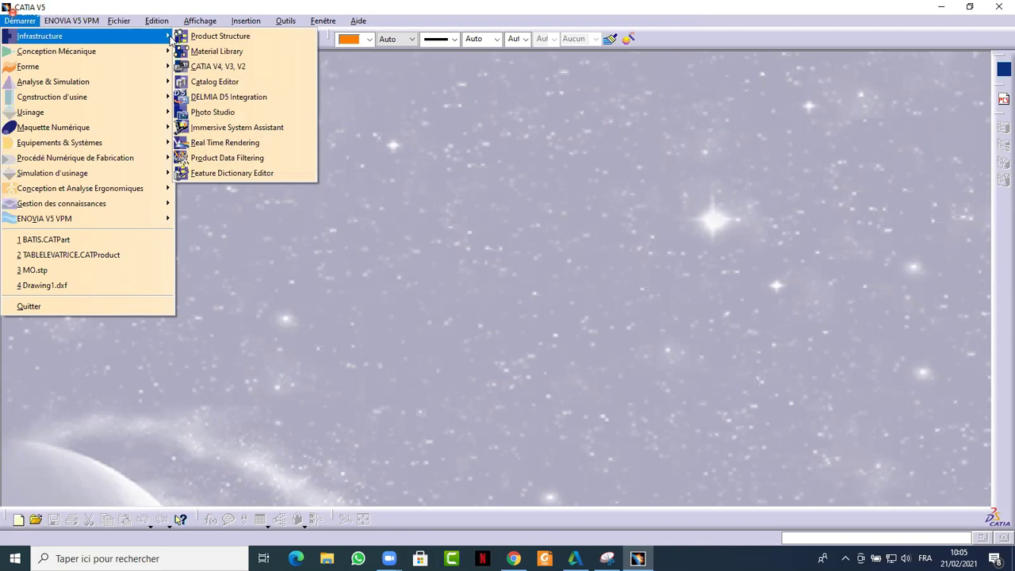
{"action": "mouse_move", "coordinate": [15, 54]}
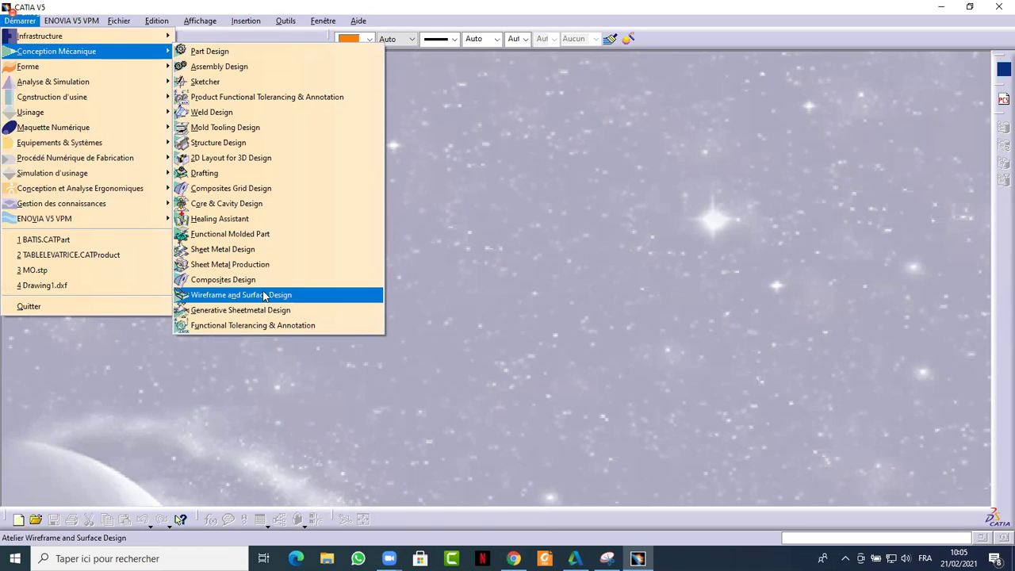
{"action": "mouse_move", "coordinate": [24, 71]}
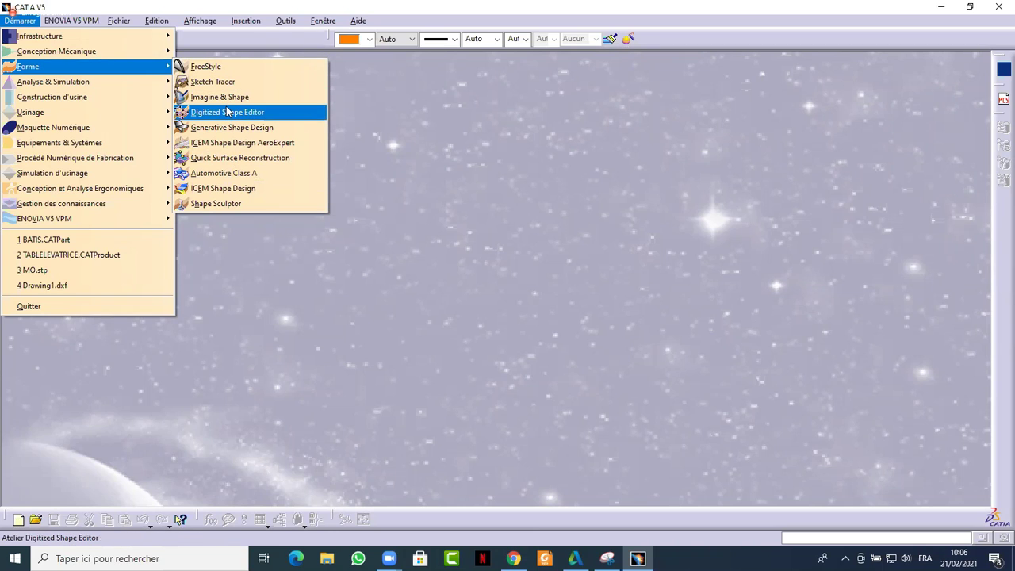
{"action": "key", "text": "XF86AudioLowerVolume"}
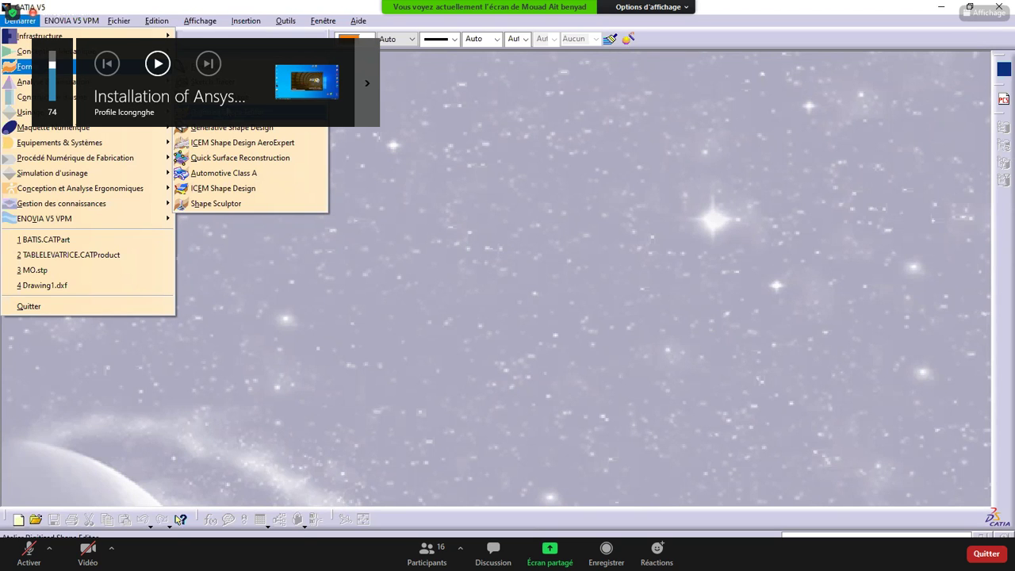
{"action": "mouse_move", "coordinate": [80, 127]}
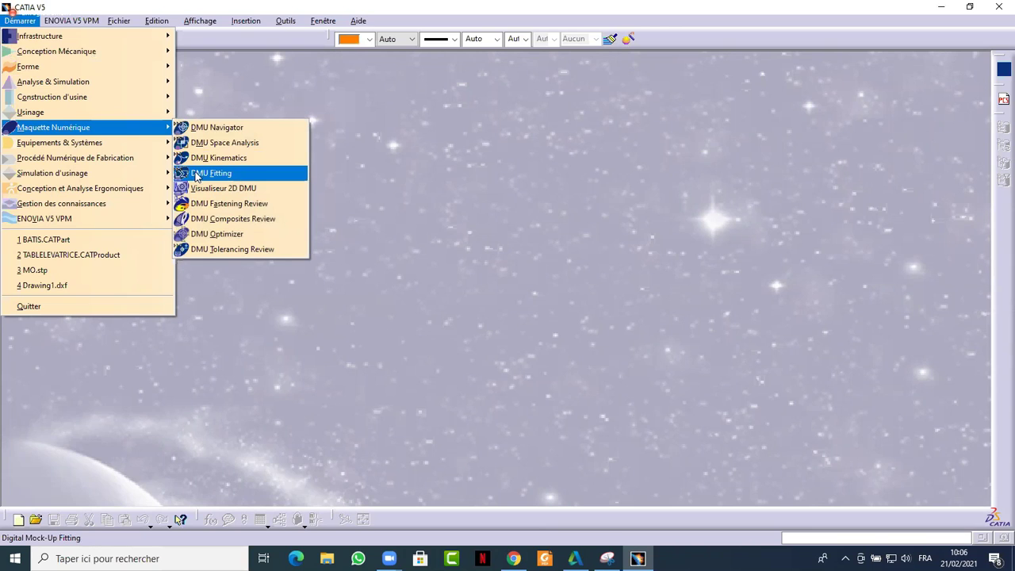
{"action": "mouse_move", "coordinate": [68, 195]}
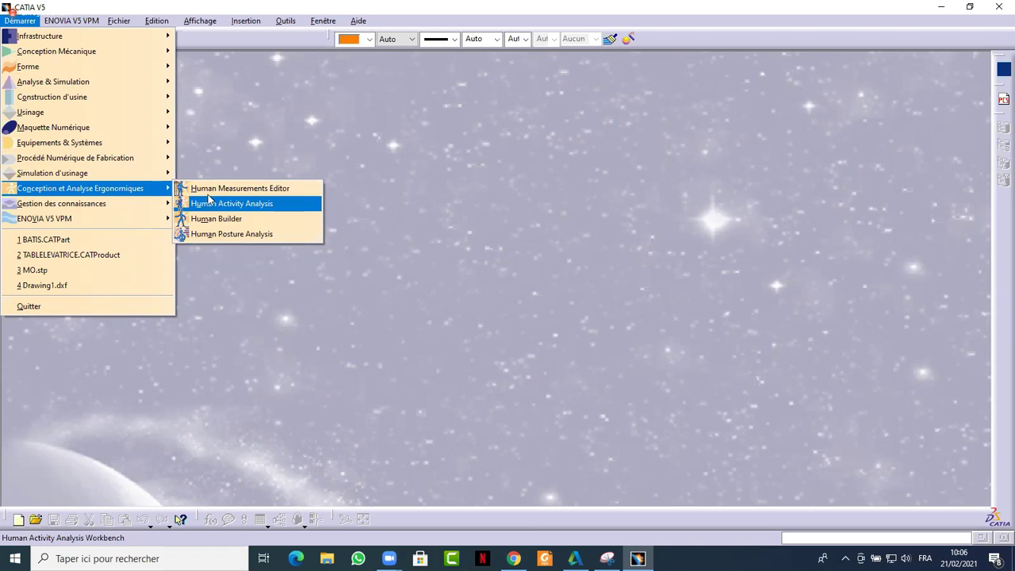
{"action": "mouse_move", "coordinate": [145, 206]}
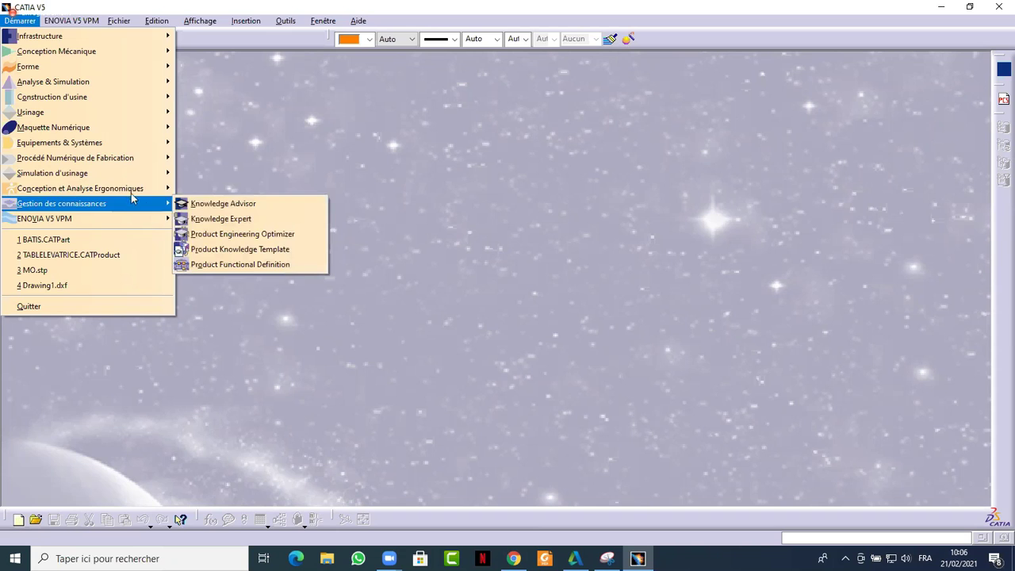
{"action": "mouse_move", "coordinate": [94, 67]}
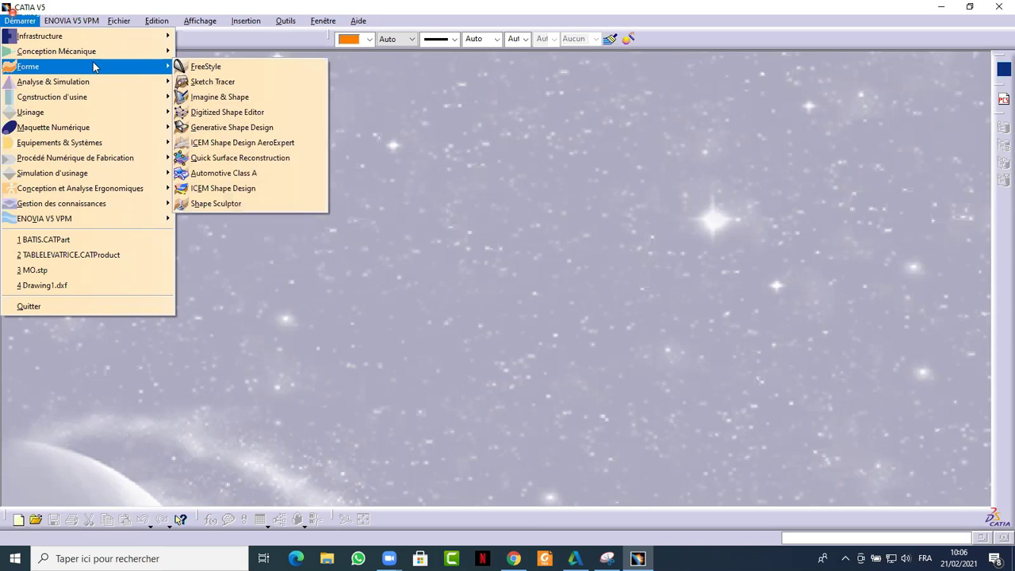
Step: Create a new part in the Part Design workbench named FORMATION, with hybrid design enabled
{"action": "mouse_move", "coordinate": [75, 52]}
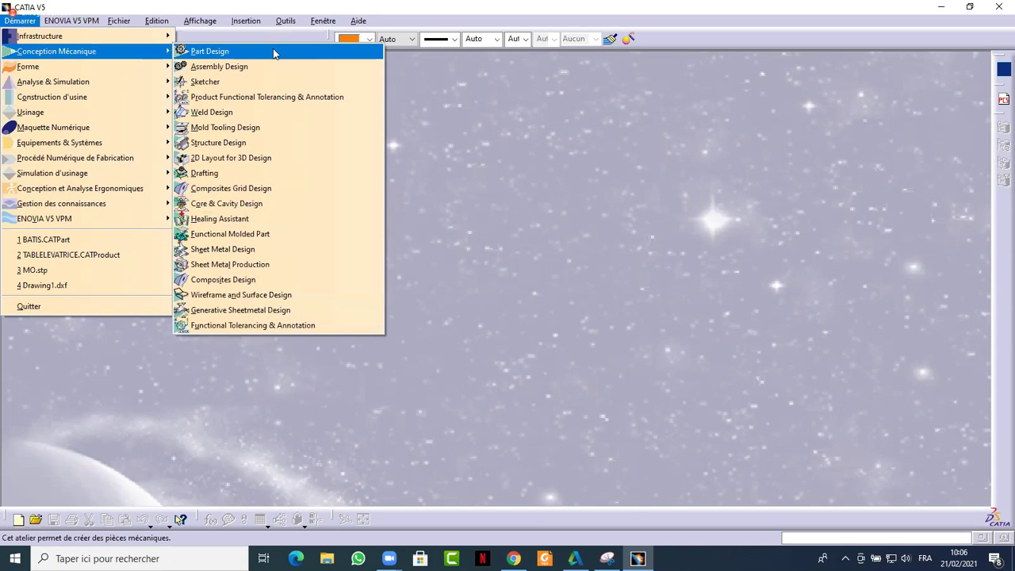
{"action": "left_click", "coordinate": [220, 53]}
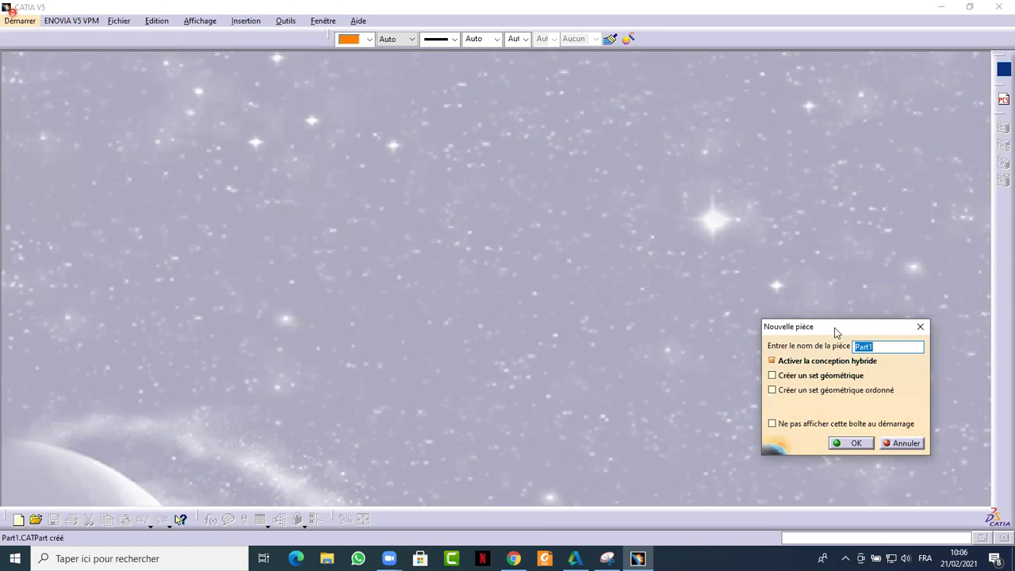
{"action": "left_click_drag", "start_coordinate": [855, 349], "coordinate": [936, 354]}
{"action": "type", "text": "FORMATION"}
{"action": "left_click", "coordinate": [771, 361]}
{"action": "left_click", "coordinate": [772, 362]}
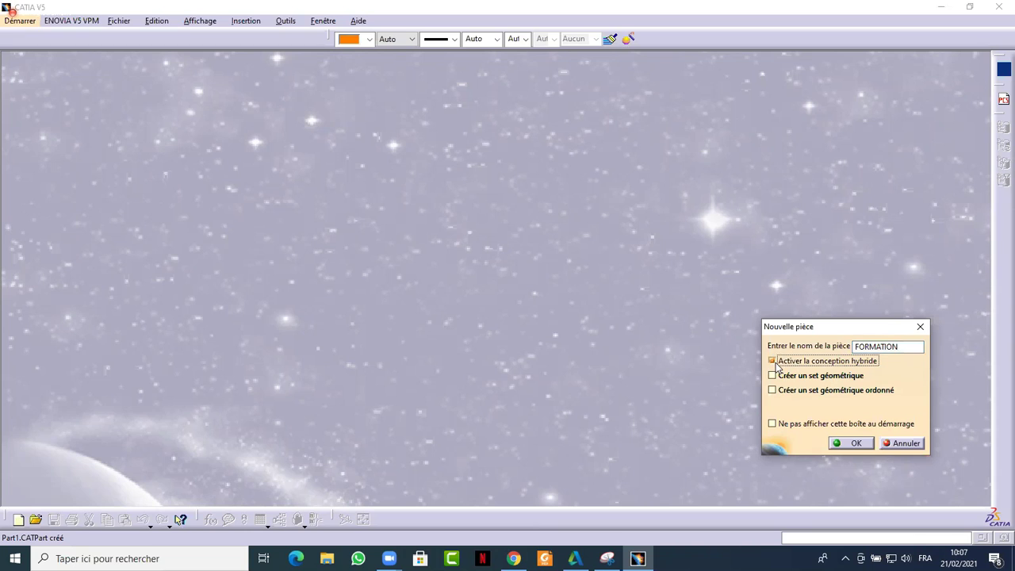
{"action": "left_click", "coordinate": [854, 444]}
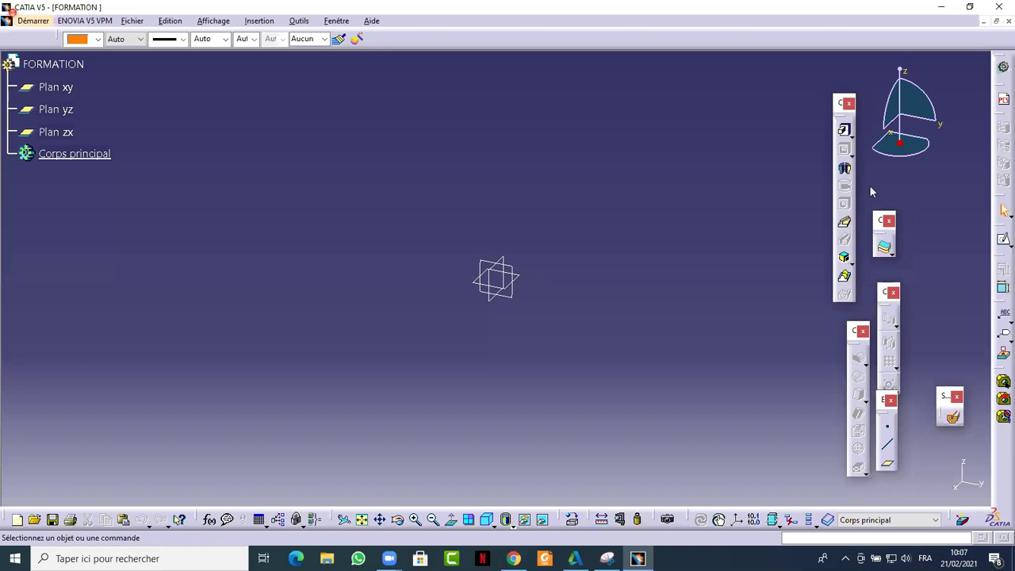
Step: Restore the positions of all toolbars through the toolbar customization settings and confirm the reset
{"action": "left_click_drag", "start_coordinate": [839, 102], "coordinate": [812, 106]}
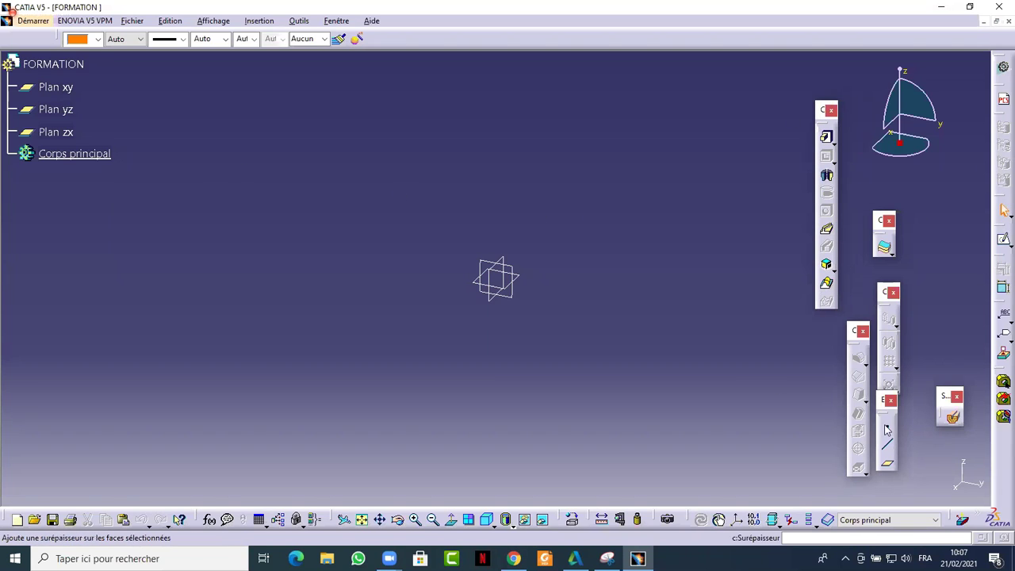
{"action": "right_click", "coordinate": [1007, 452]}
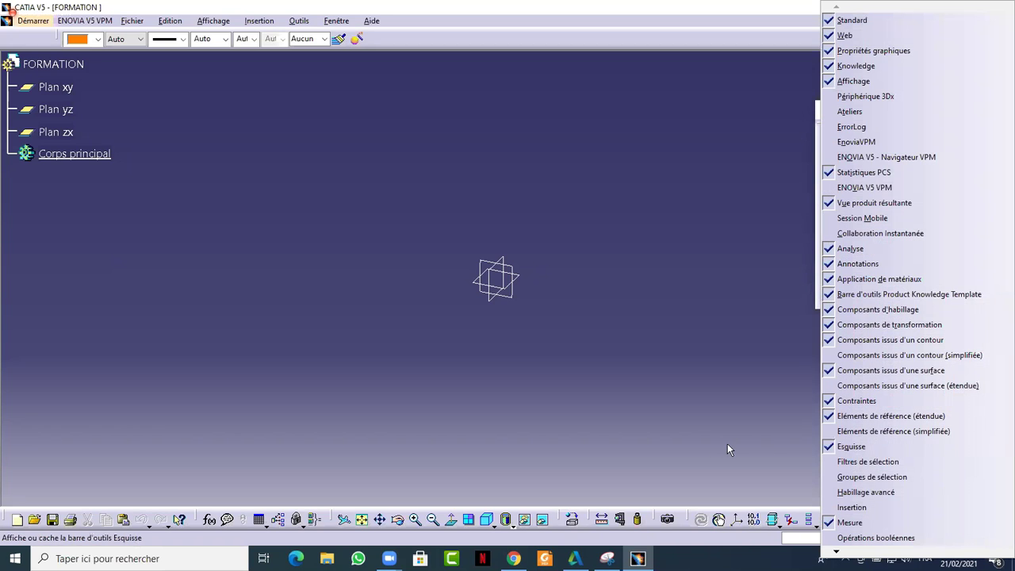
{"action": "left_click", "coordinate": [1007, 445]}
{"action": "right_click", "coordinate": [1007, 450]}
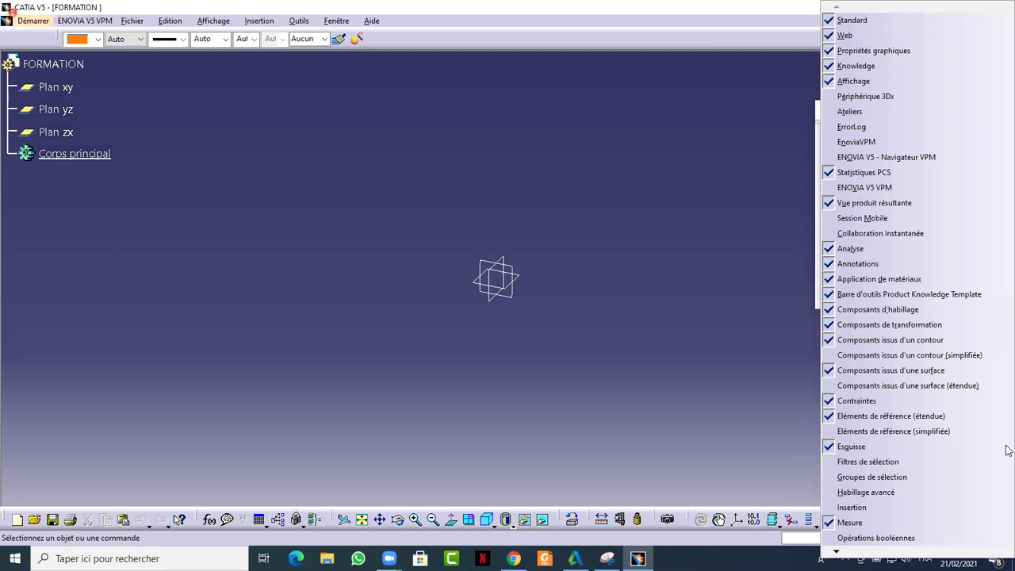
{"action": "mouse_move", "coordinate": [835, 553]}
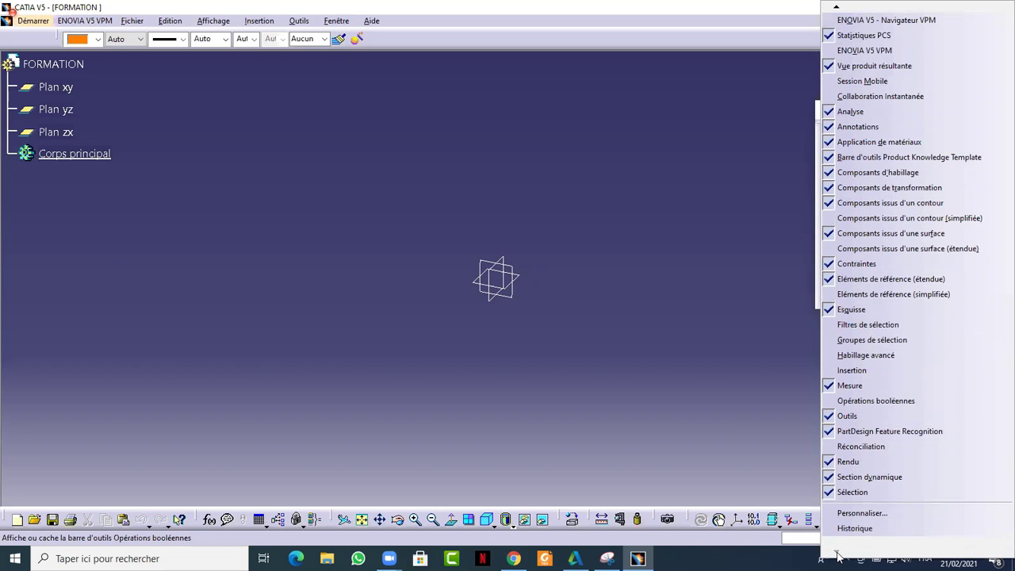
{"action": "left_click", "coordinate": [871, 513]}
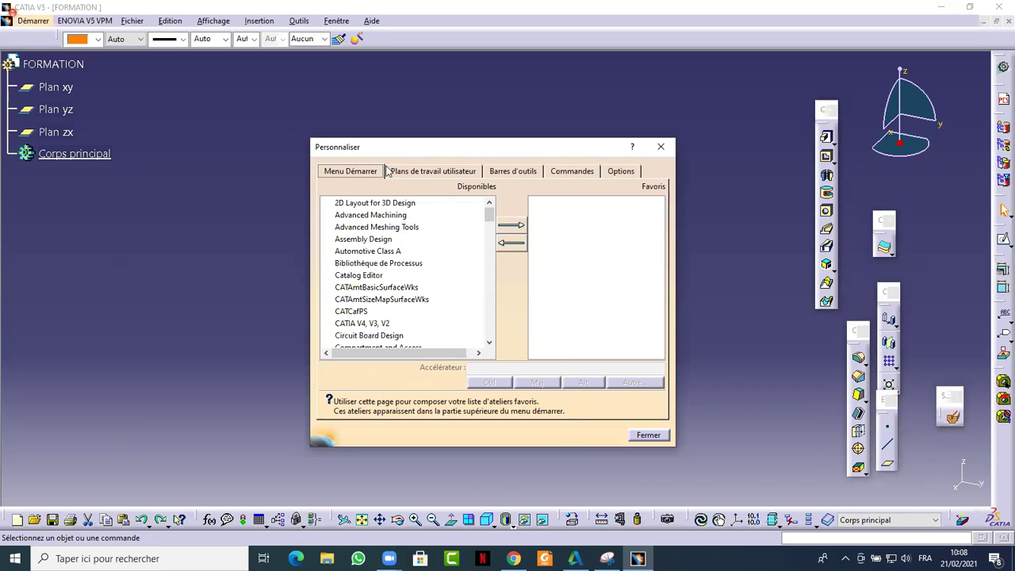
{"action": "left_click", "coordinate": [506, 173]}
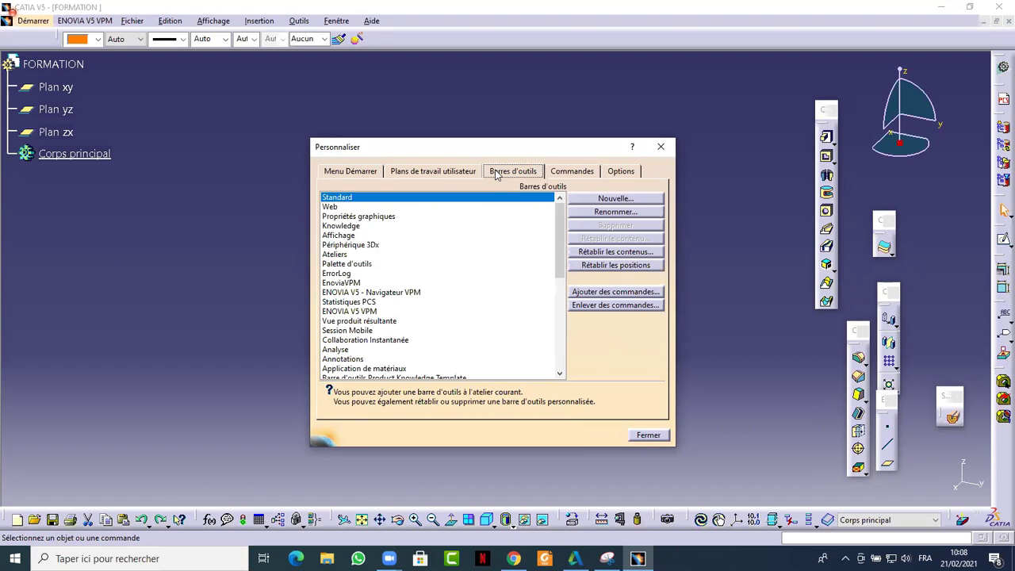
{"action": "left_click", "coordinate": [587, 266]}
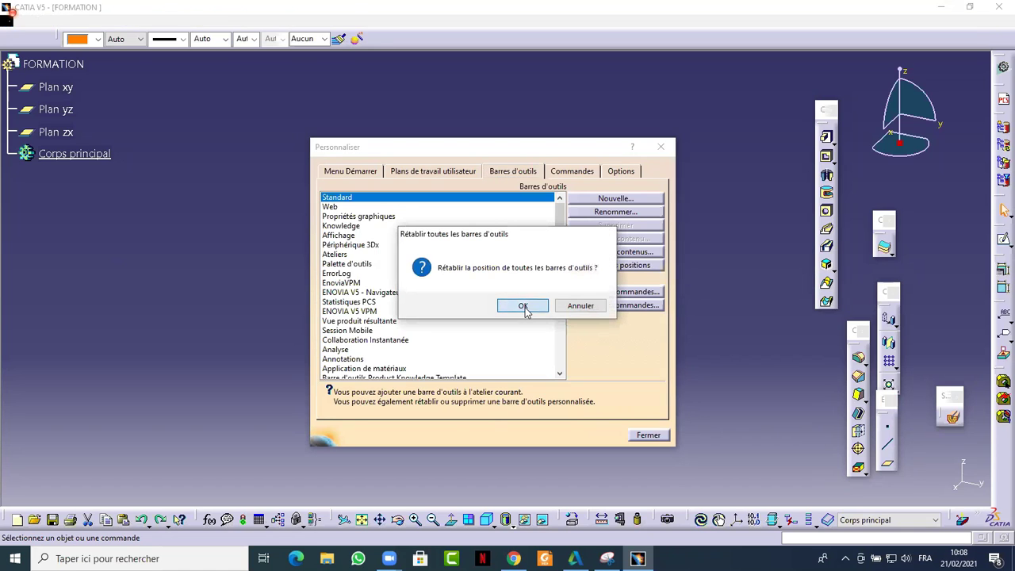
{"action": "left_click", "coordinate": [523, 307]}
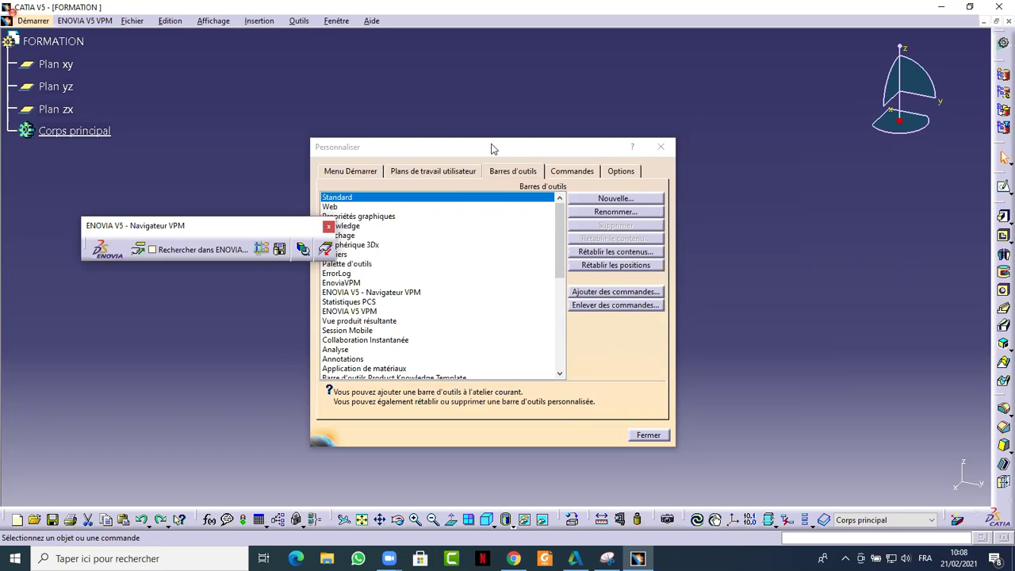
Step: Review the customization options for icon size and user interface language, leaving the language on Français
{"action": "left_click", "coordinate": [616, 173]}
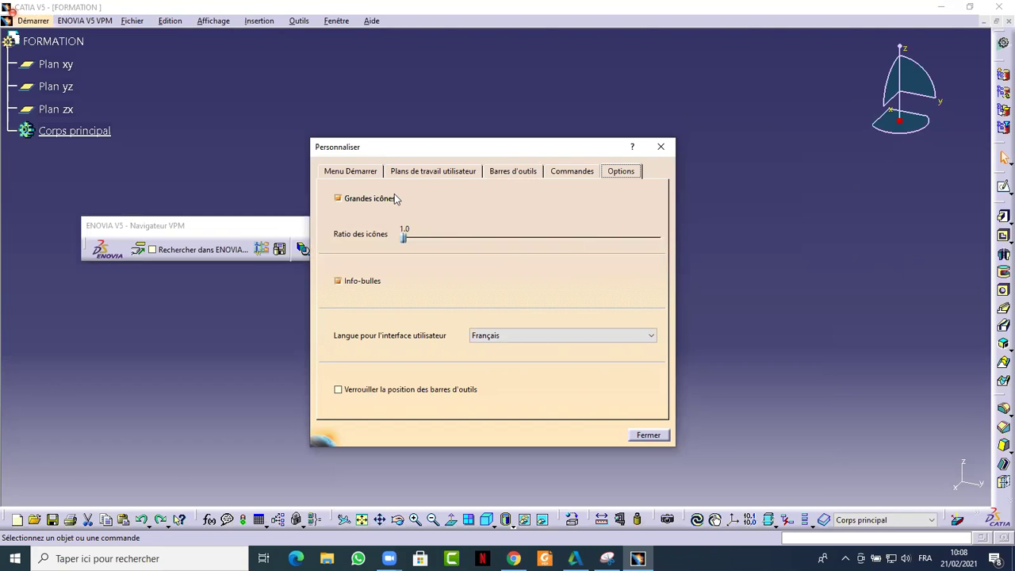
{"action": "left_click", "coordinate": [492, 339]}
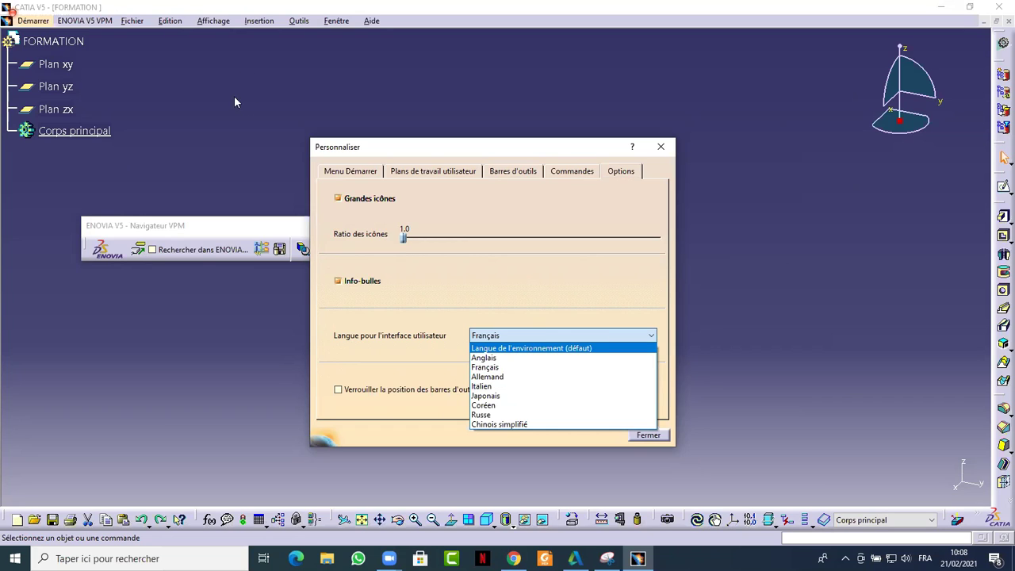
{"action": "left_click", "coordinate": [501, 293]}
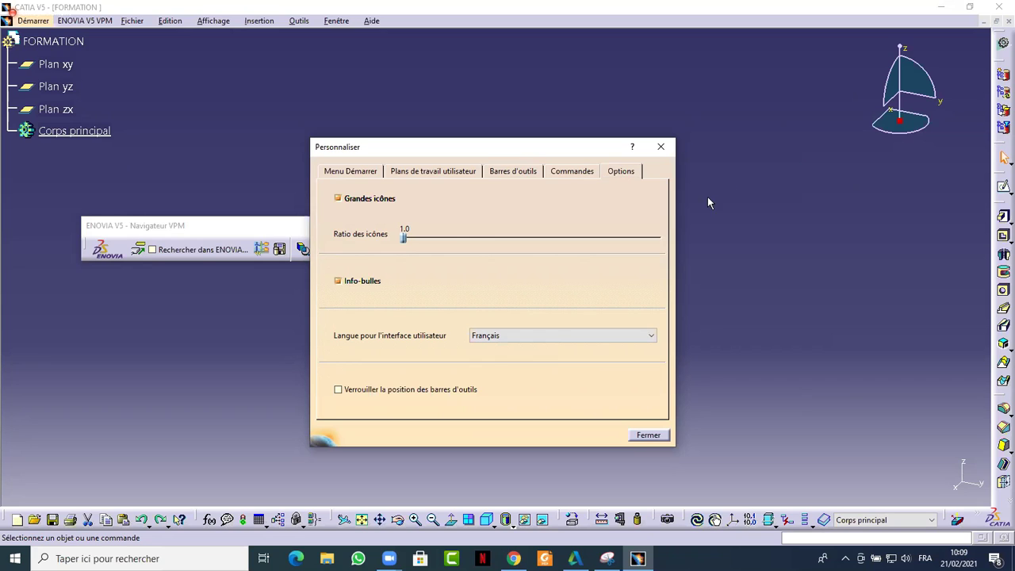
Step: Close the customization dialog and the floating ENOVIA V5 - Navigateur VPM toolbar
{"action": "left_click", "coordinate": [647, 435]}
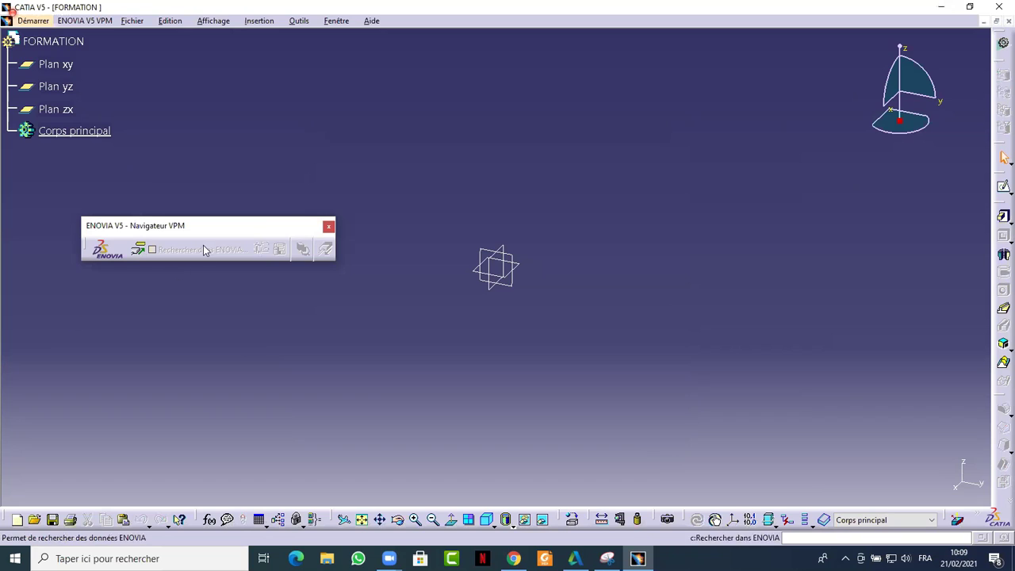
{"action": "left_click_drag", "start_coordinate": [252, 229], "coordinate": [282, 177]}
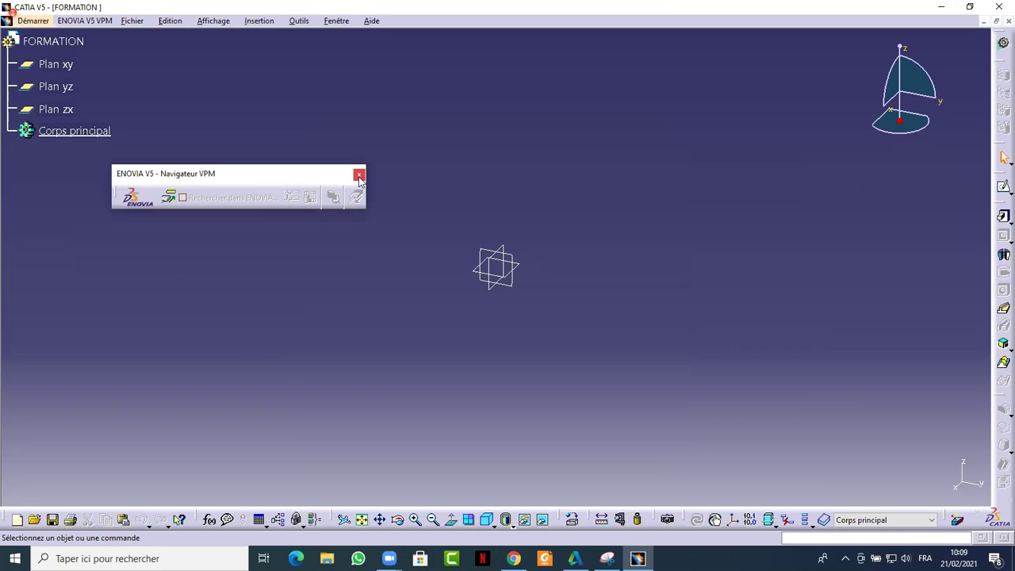
{"action": "left_click", "coordinate": [359, 176]}
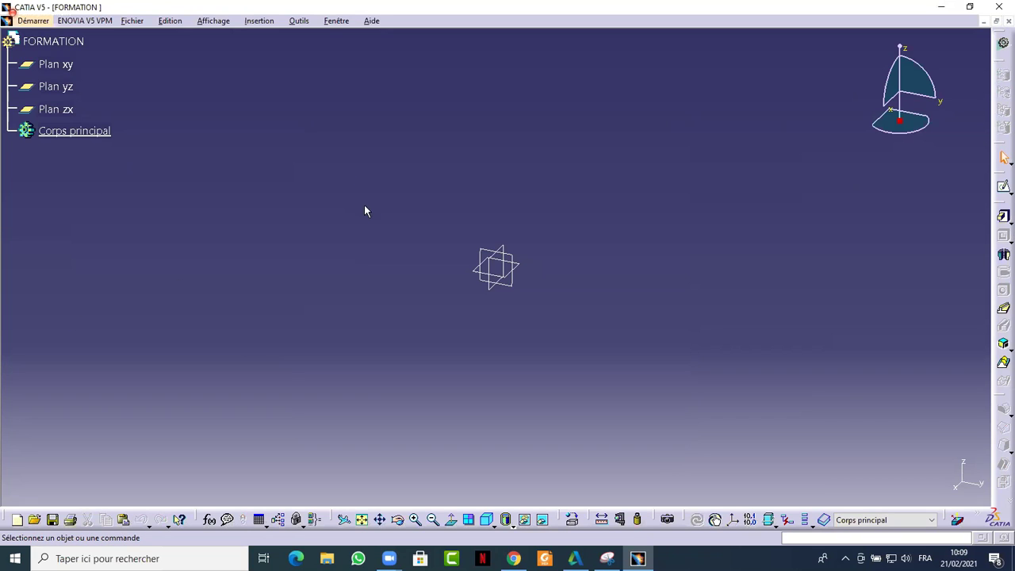
Step: Examine the xy, yz and zx reference planes by highlighting them in the model and the specification tree, and clear the selection
{"action": "left_click", "coordinate": [511, 254]}
{"action": "left_click", "coordinate": [518, 264], "text": "ctrl"}
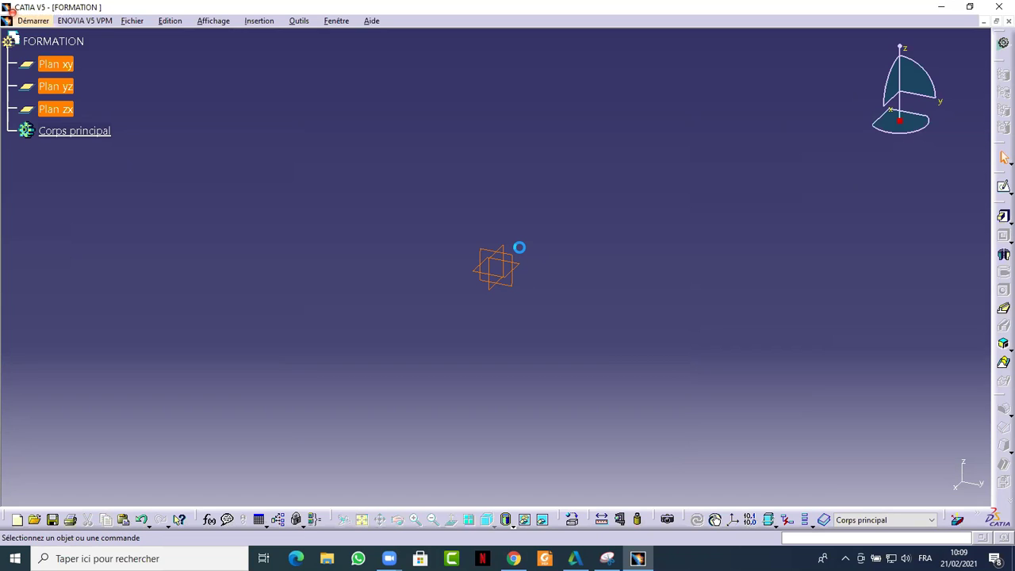
{"action": "left_click", "coordinate": [147, 173]}
{"action": "left_click", "coordinate": [56, 65]}
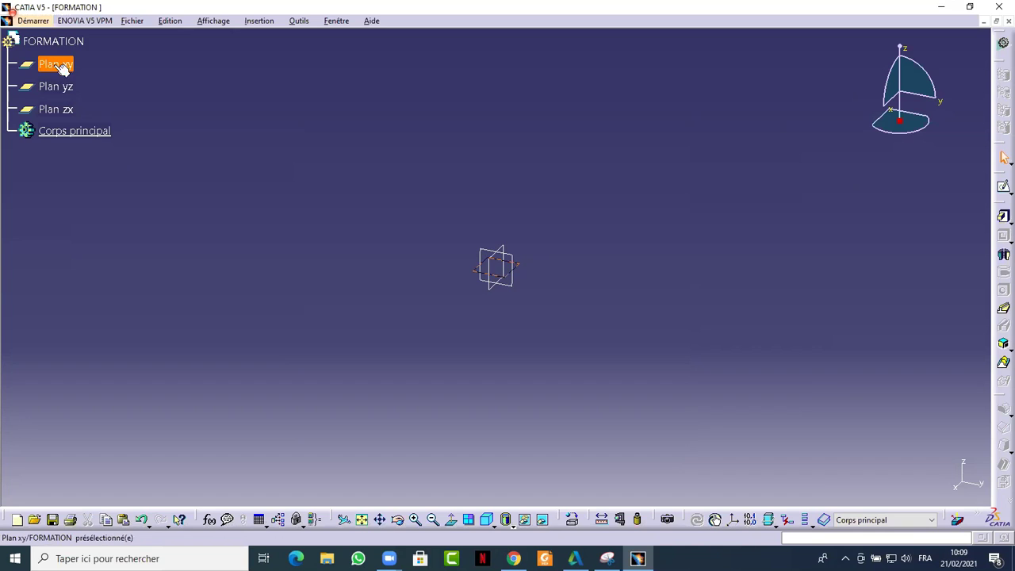
{"action": "left_click", "coordinate": [55, 86]}
{"action": "left_click", "coordinate": [54, 109]}
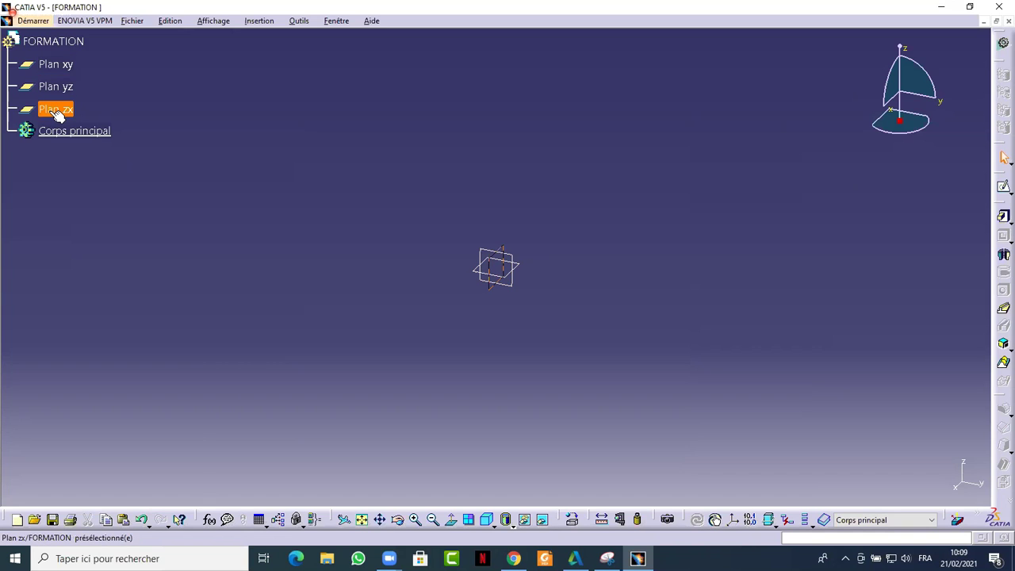
{"action": "left_click", "coordinate": [931, 227]}
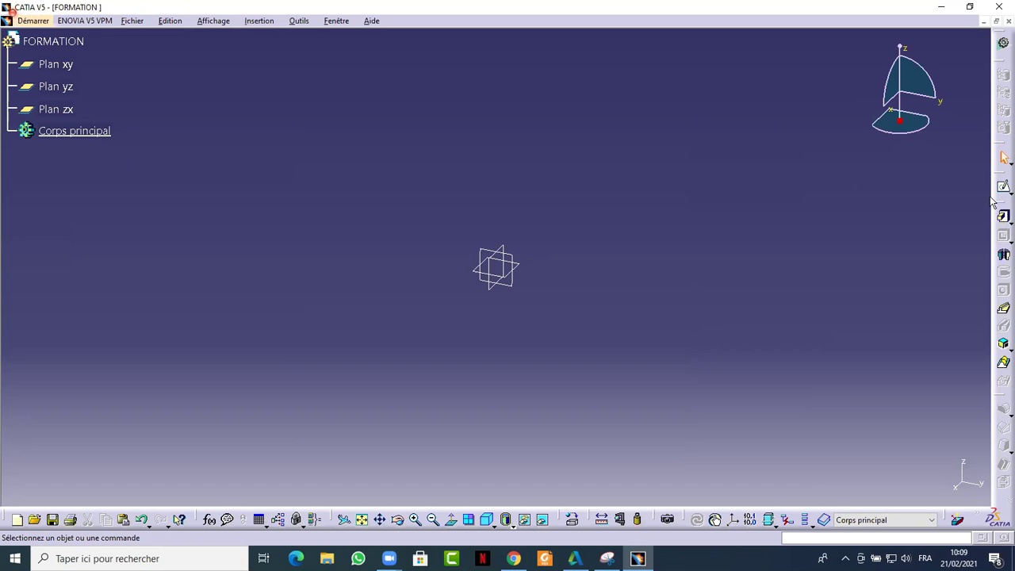
Step: Undock the sketch-based features, dress-up, surface, transformation and reference element toolbars and float them beside the model
{"action": "left_click", "coordinate": [1002, 215]}
{"action": "left_click_drag", "start_coordinate": [1002, 202], "coordinate": [866, 203]}
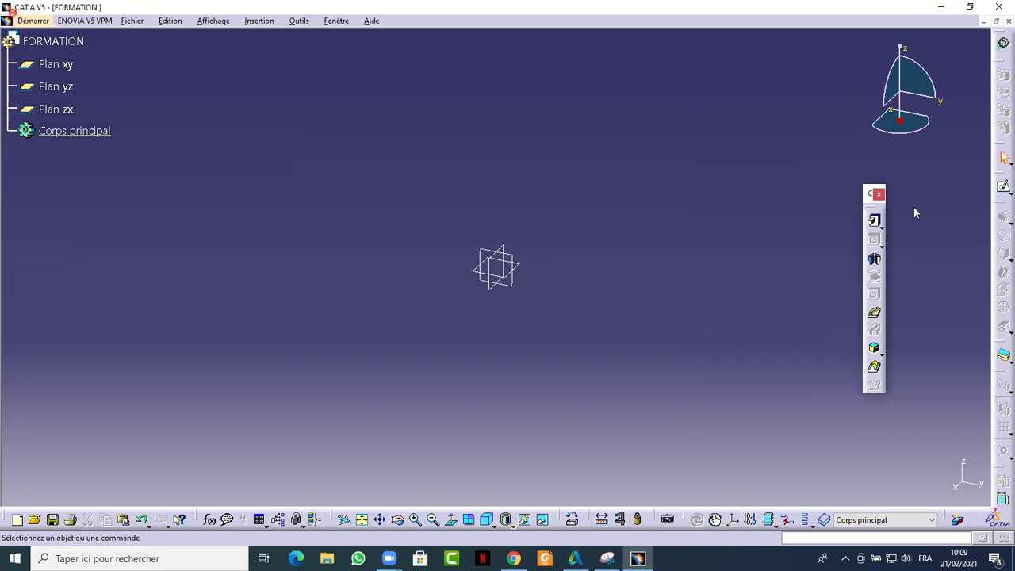
{"action": "left_click_drag", "start_coordinate": [1003, 203], "coordinate": [913, 208]}
{"action": "left_click_drag", "start_coordinate": [1002, 208], "coordinate": [912, 365]}
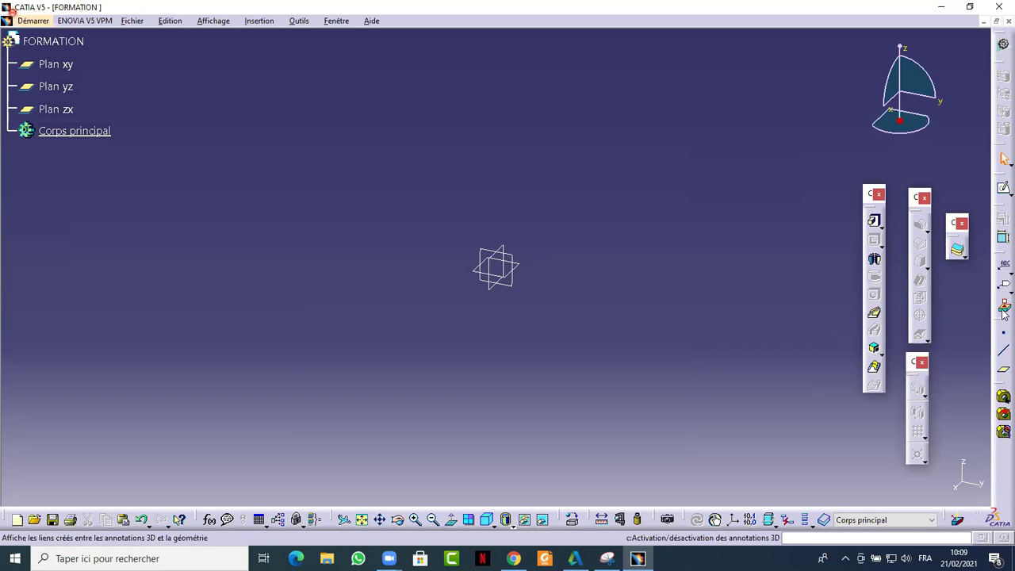
{"action": "left_click_drag", "start_coordinate": [1003, 323], "coordinate": [866, 413]}
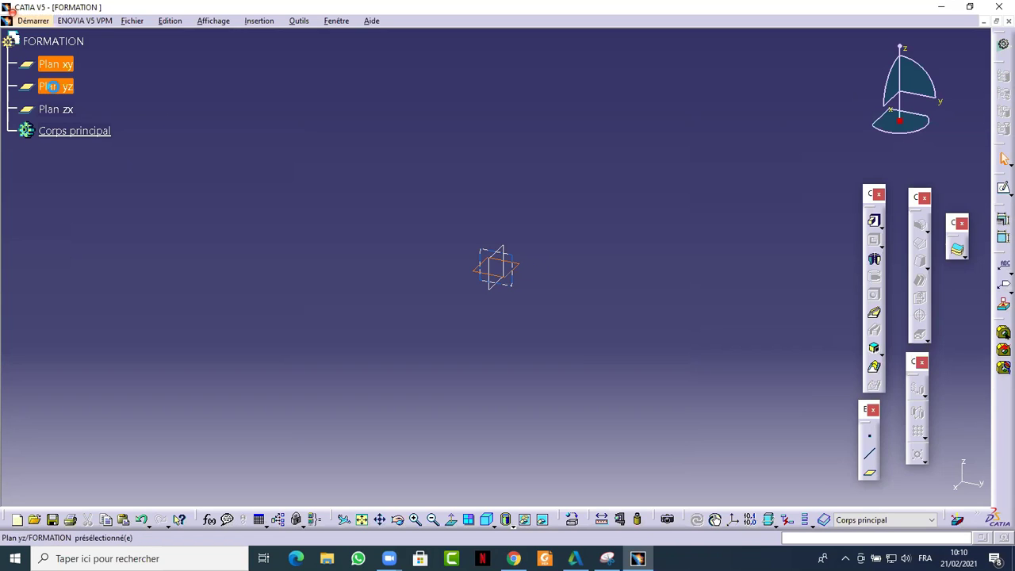
Step: Open a sketch on Plan xy and display the sketch grid
{"action": "left_click", "coordinate": [60, 88]}
{"action": "left_click", "coordinate": [64, 109]}
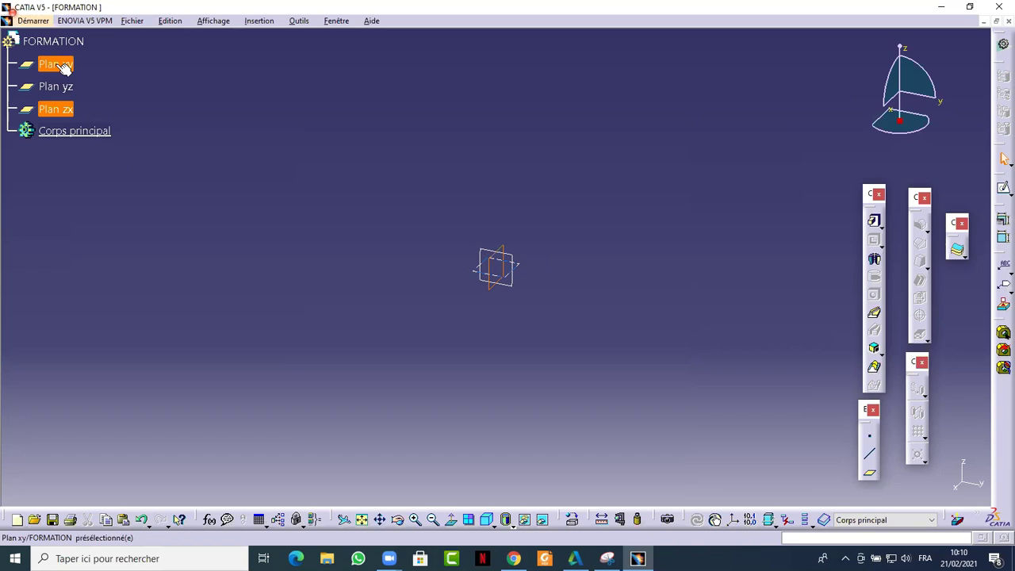
{"action": "left_click", "coordinate": [64, 68]}
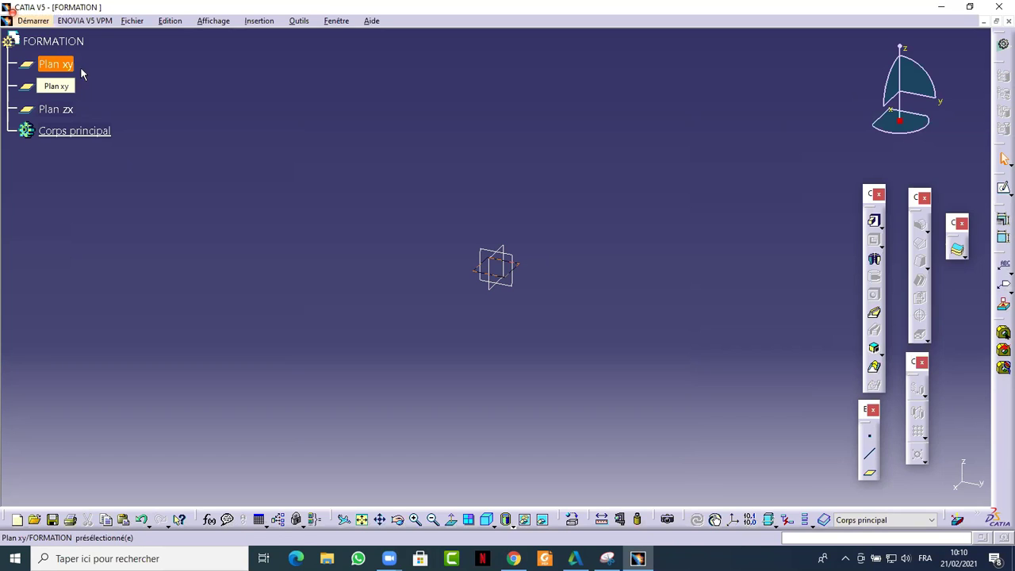
{"action": "left_click", "coordinate": [1004, 192]}
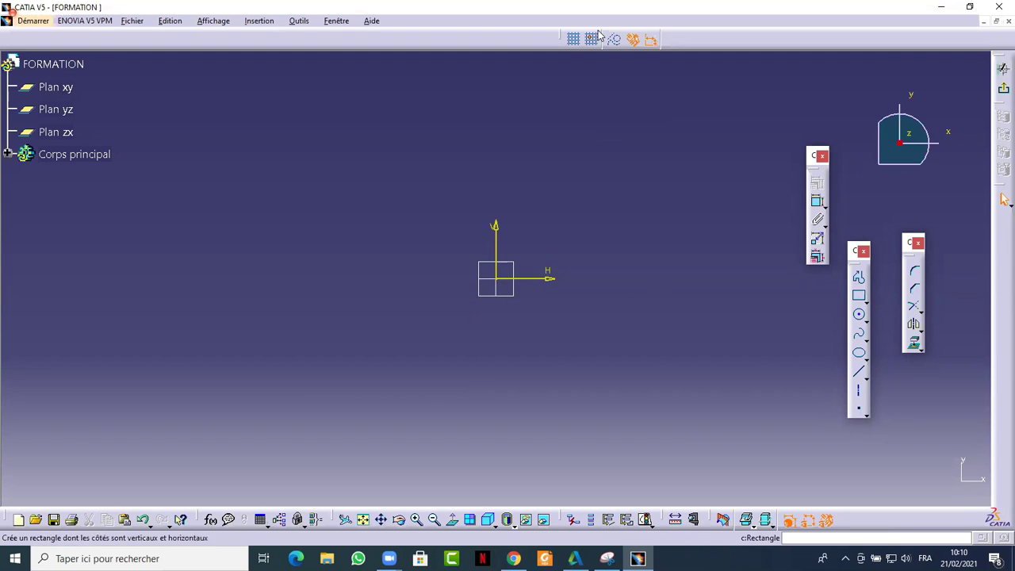
{"action": "left_click", "coordinate": [572, 40]}
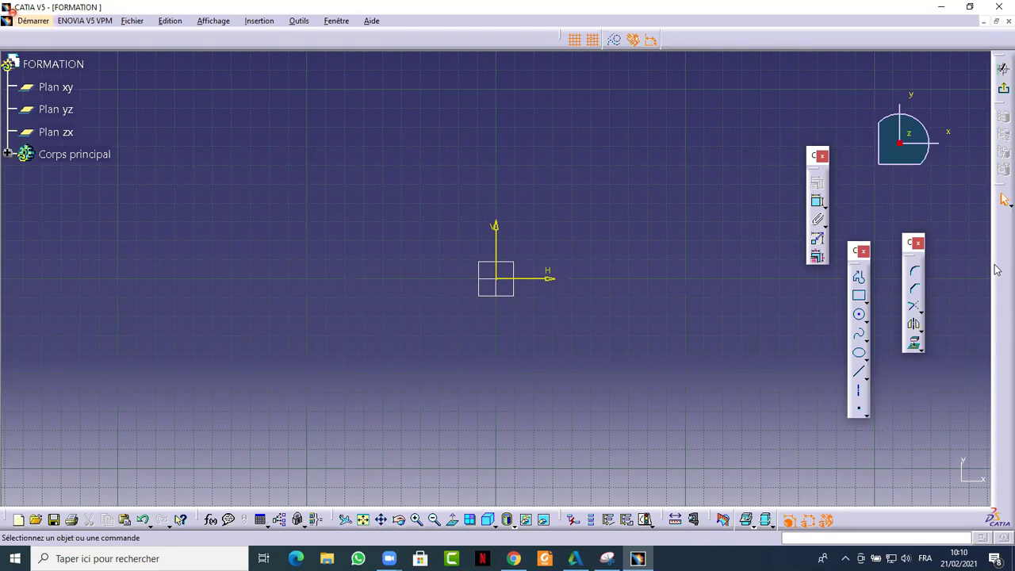
Step: Restore the positions of all Sketcher toolbars through the customization settings, confirm the reset and close the dialog
{"action": "right_click", "coordinate": [997, 268]}
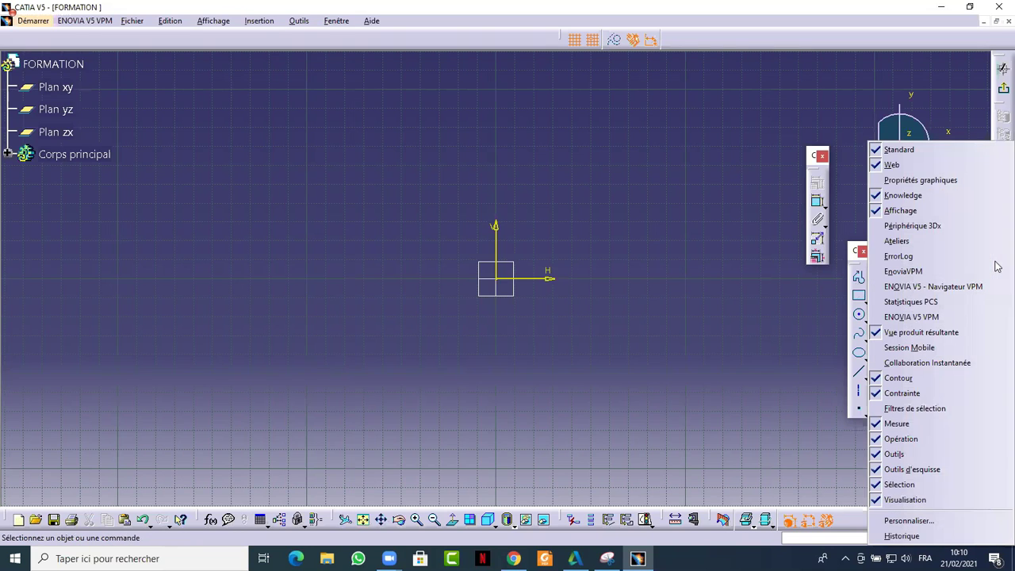
{"action": "left_click", "coordinate": [913, 523]}
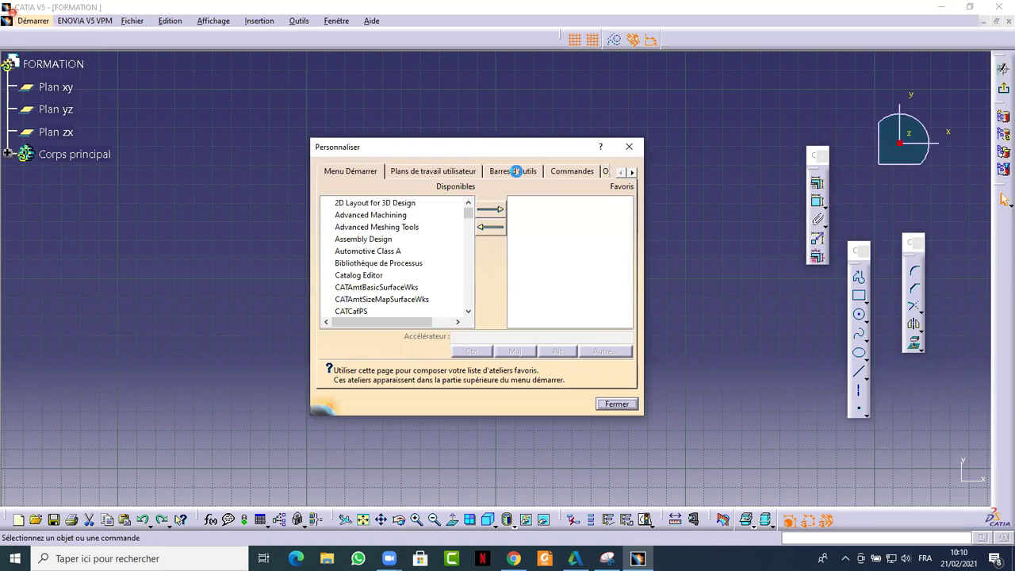
{"action": "left_click", "coordinate": [515, 172]}
{"action": "left_click", "coordinate": [564, 268]}
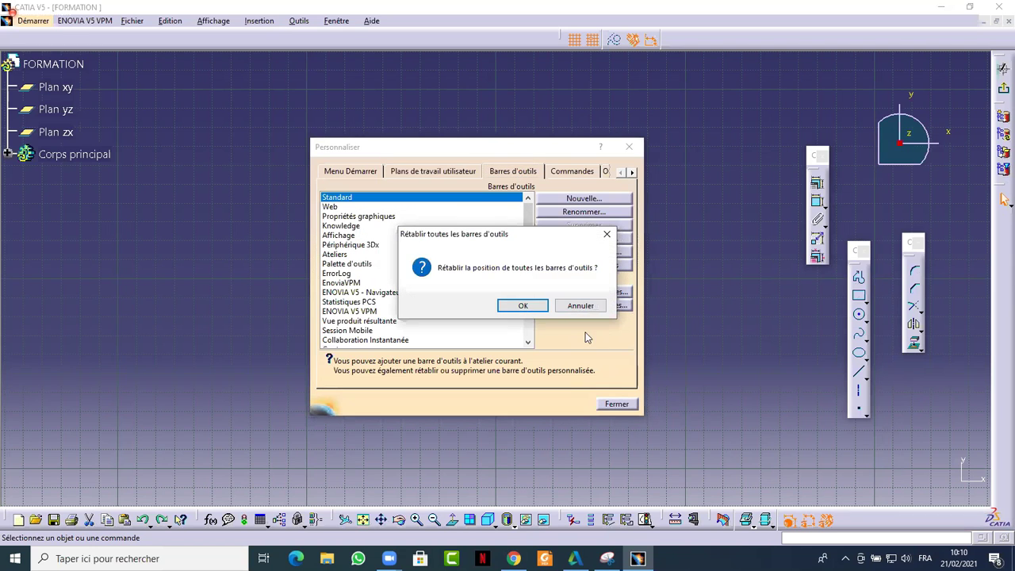
{"action": "left_click", "coordinate": [522, 307]}
{"action": "left_click", "coordinate": [617, 404]}
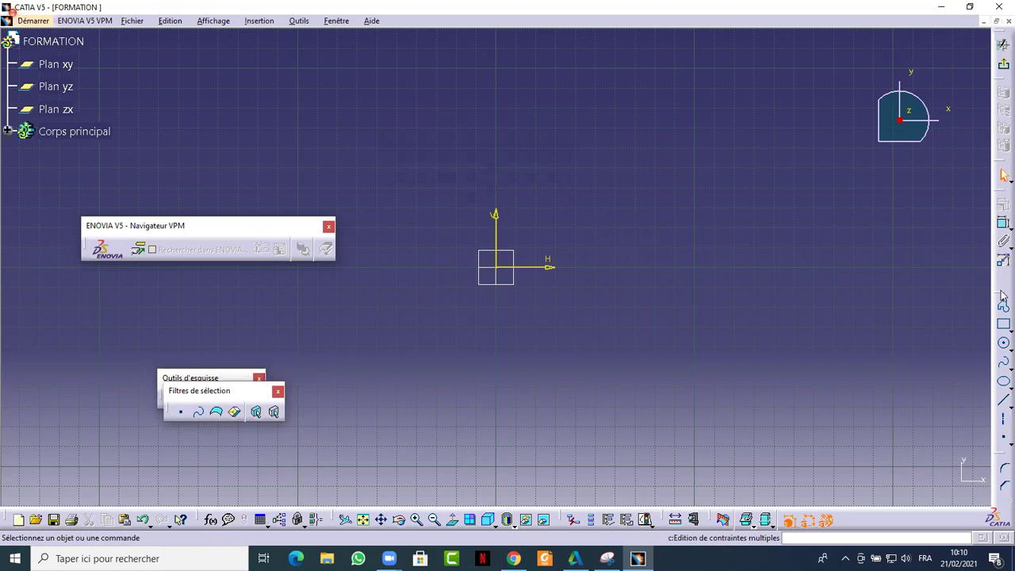
Step: Undock the Contour, Opération and Contrainte toolbars and arrange them floating side by side near the compass
{"action": "left_click_drag", "start_coordinate": [791, 214], "coordinate": [773, 212]}
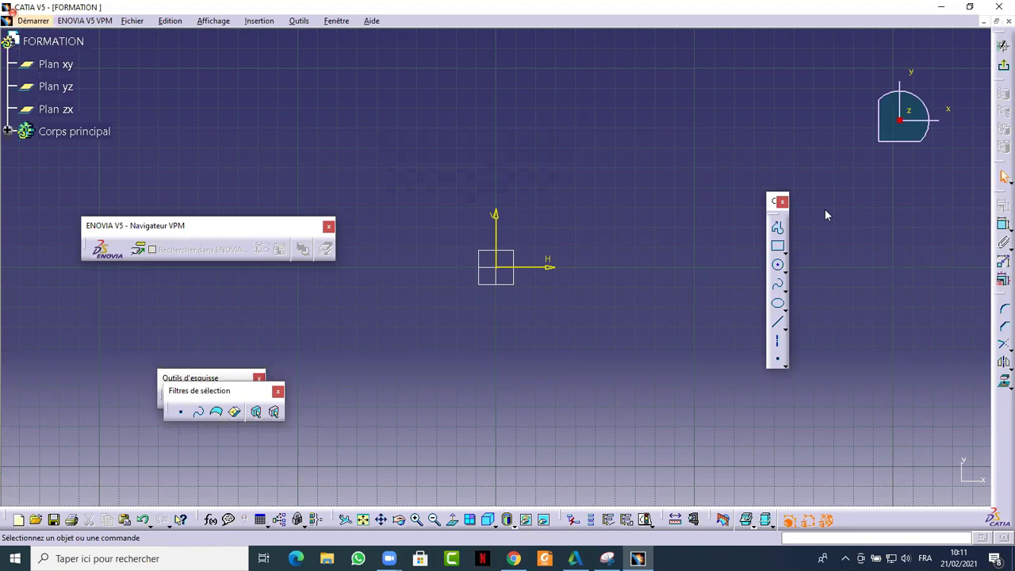
{"action": "left_click_drag", "start_coordinate": [813, 263], "coordinate": [810, 264]}
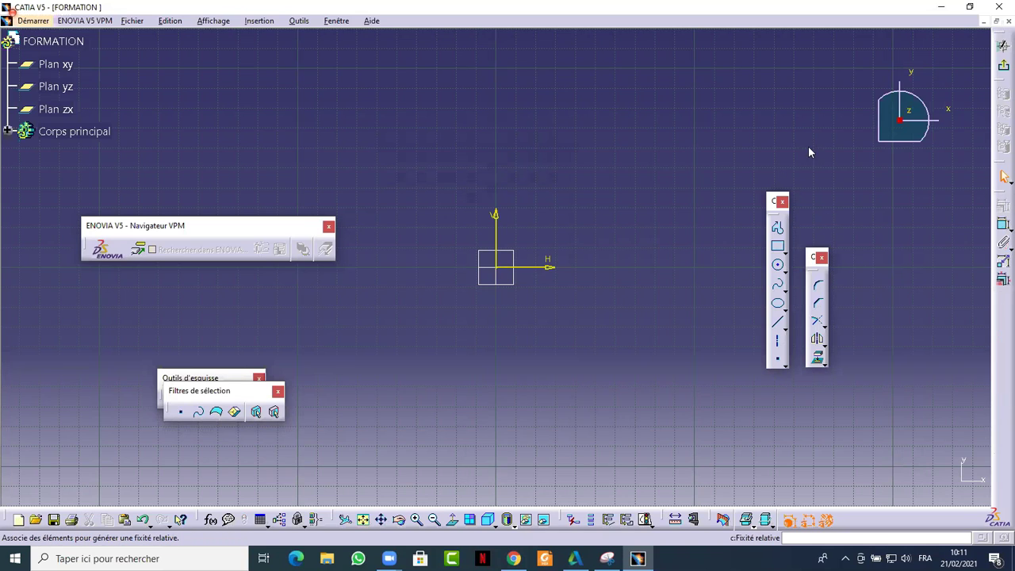
{"action": "left_click_drag", "start_coordinate": [809, 137], "coordinate": [809, 137]}
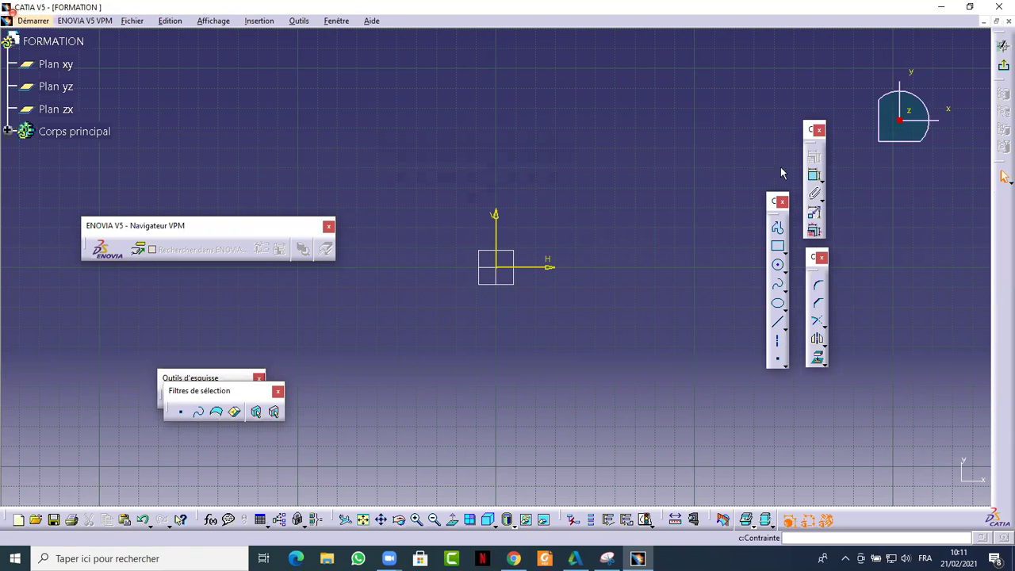
{"action": "left_click_drag", "start_coordinate": [776, 171], "coordinate": [777, 171]}
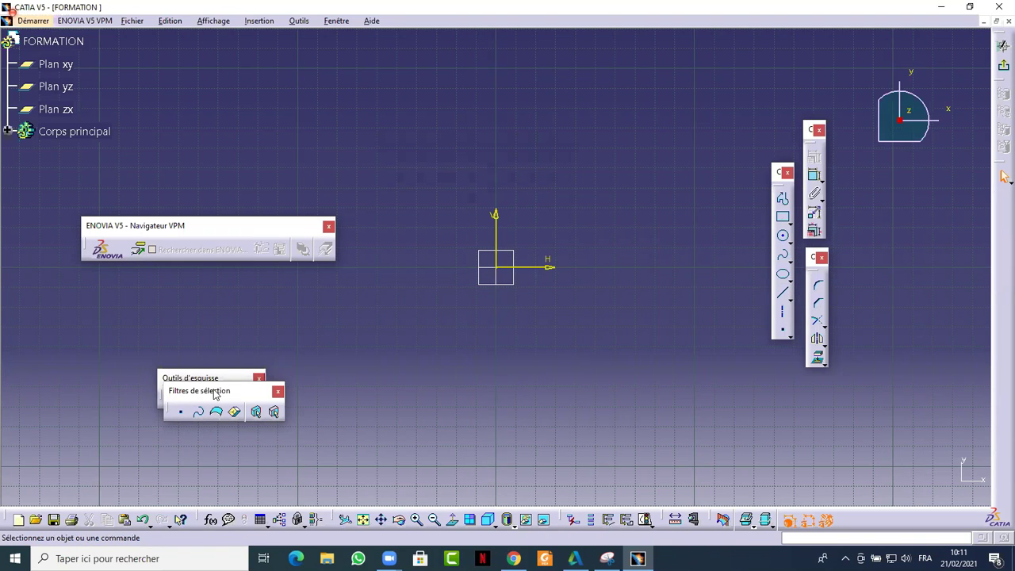
Step: Dock the Outils d'esquisse and Filtres de sélection toolbars above the drawing area and close the ENOVIA V5 - Navigateur VPM toolbar
{"action": "left_click_drag", "start_coordinate": [205, 390], "coordinate": [317, 396]}
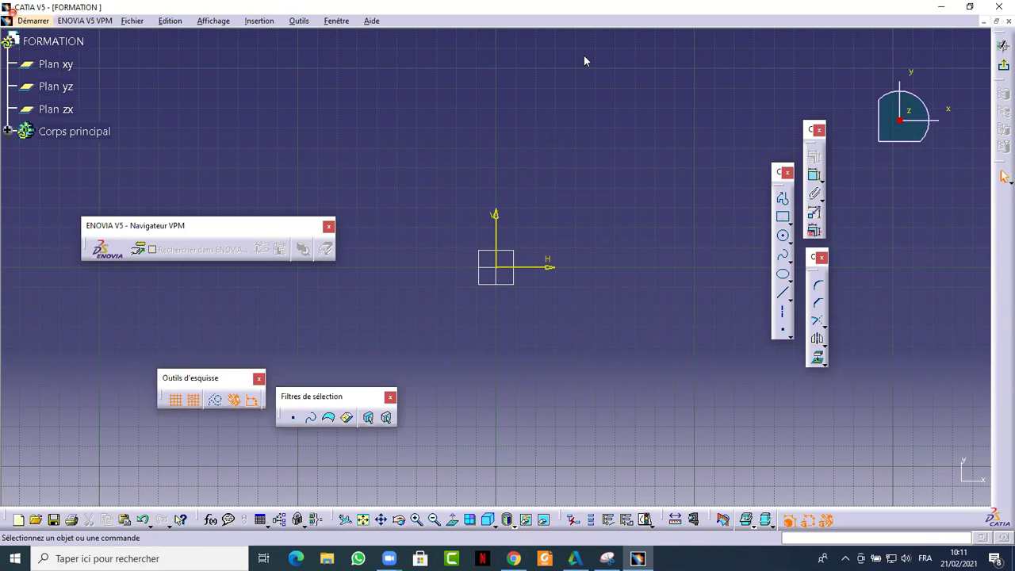
{"action": "left_click_drag", "start_coordinate": [583, 57], "coordinate": [585, 56]}
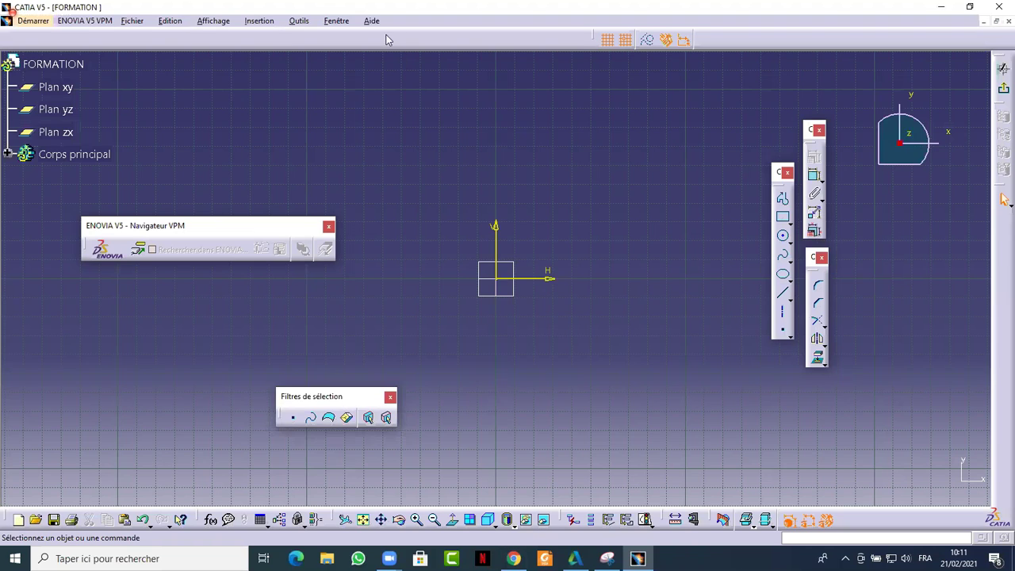
{"action": "left_click_drag", "start_coordinate": [284, 35], "coordinate": [282, 37]}
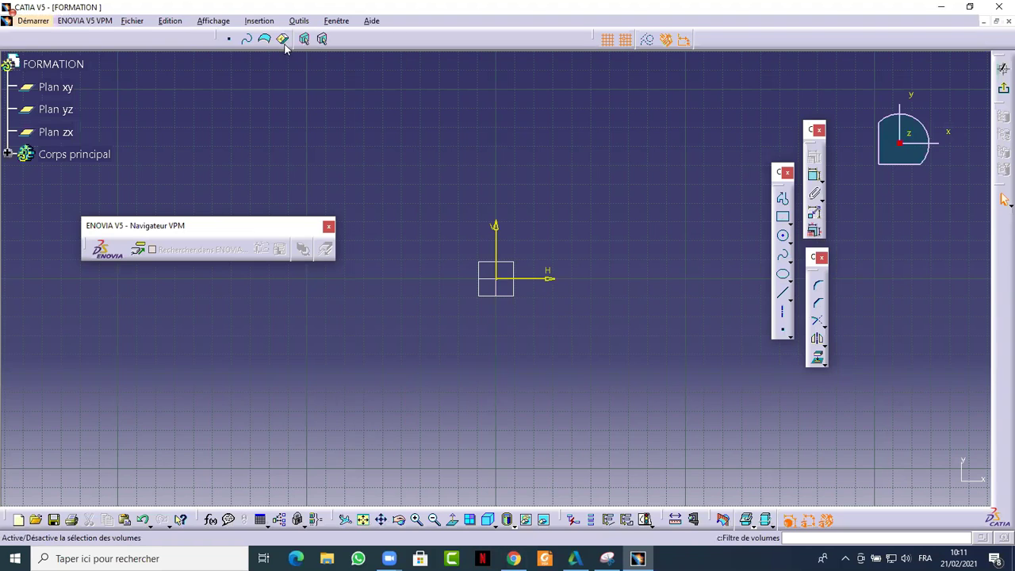
{"action": "left_click", "coordinate": [328, 226]}
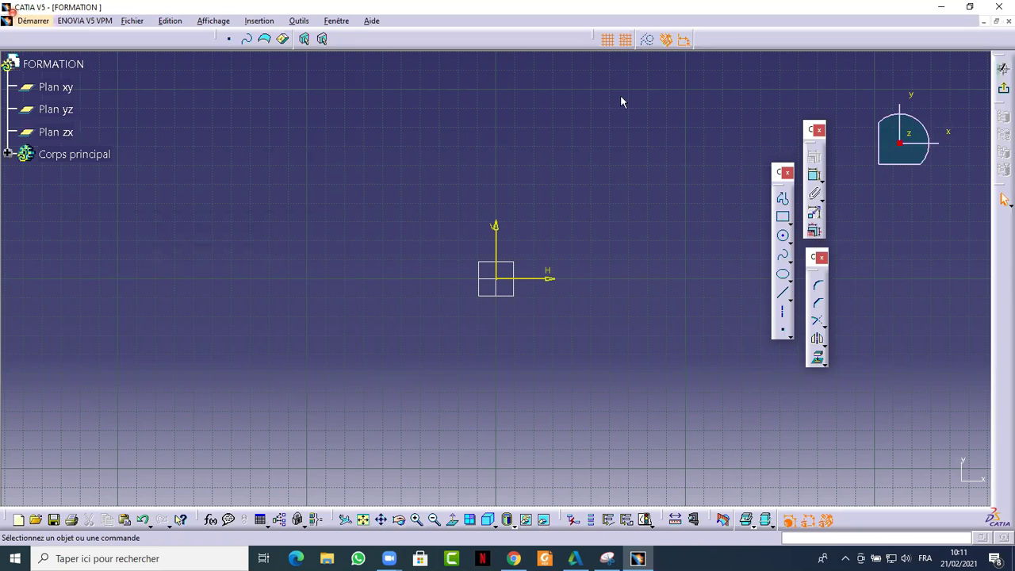
Step: Toggle the sketch grid display, leaving both the grid and snap to point turned off
{"action": "left_click", "coordinate": [607, 41]}
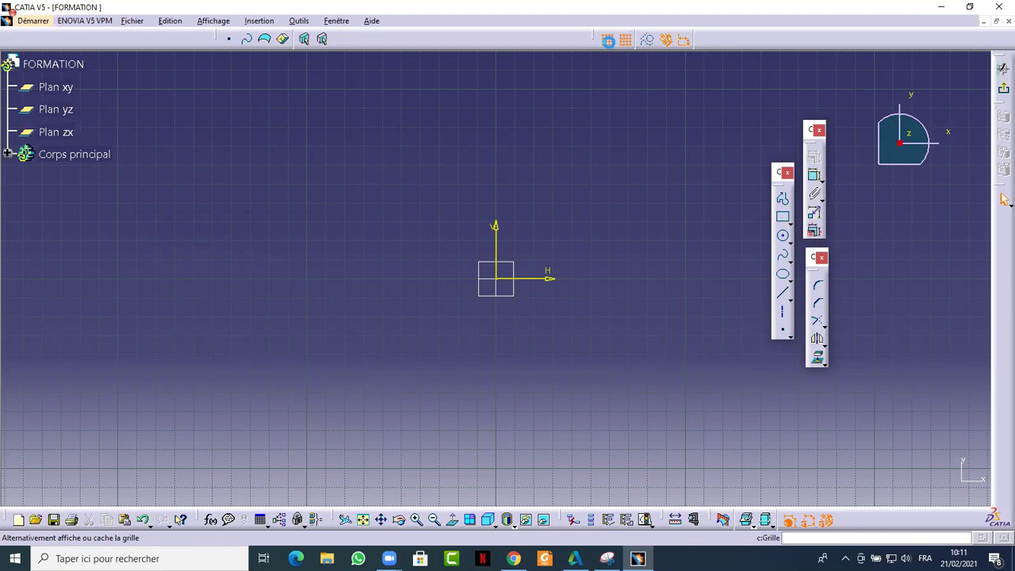
{"action": "left_click", "coordinate": [608, 43]}
{"action": "left_click", "coordinate": [608, 41]}
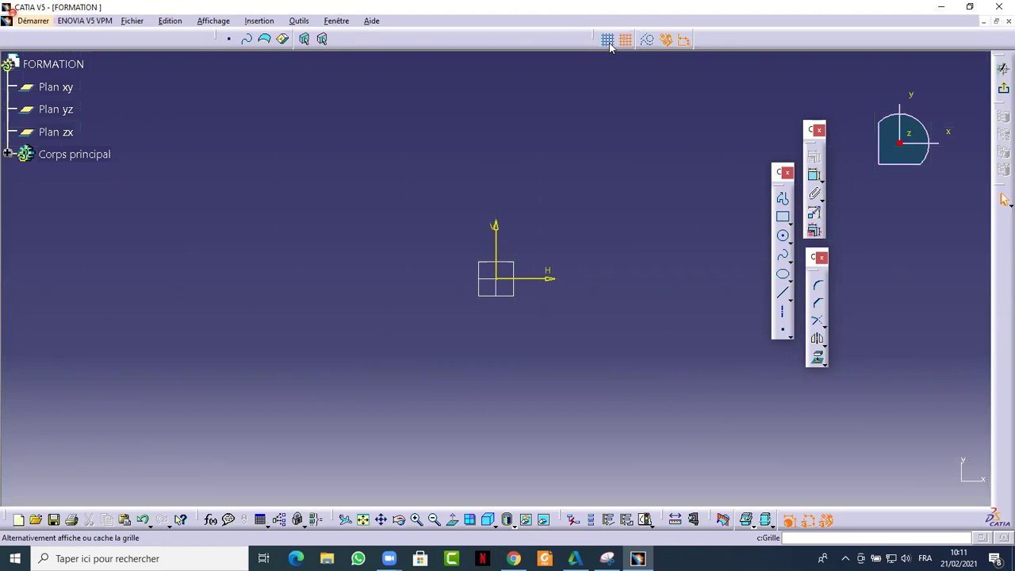
{"action": "left_click", "coordinate": [625, 44]}
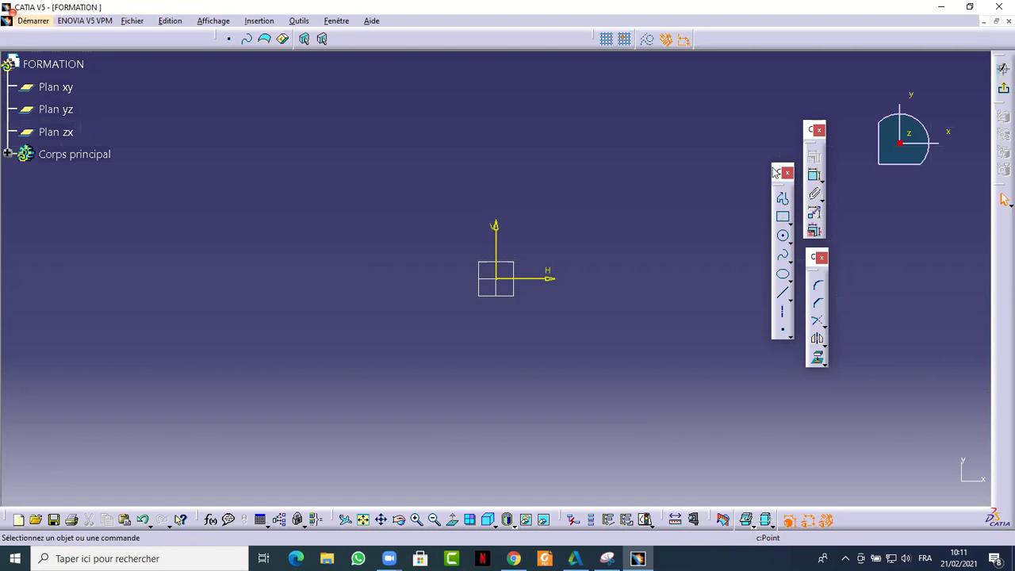
Step: Reposition the floating Contour toolbar and review the circle, arc and rectangle variants it offers
{"action": "left_click_drag", "start_coordinate": [773, 168], "coordinate": [780, 183]}
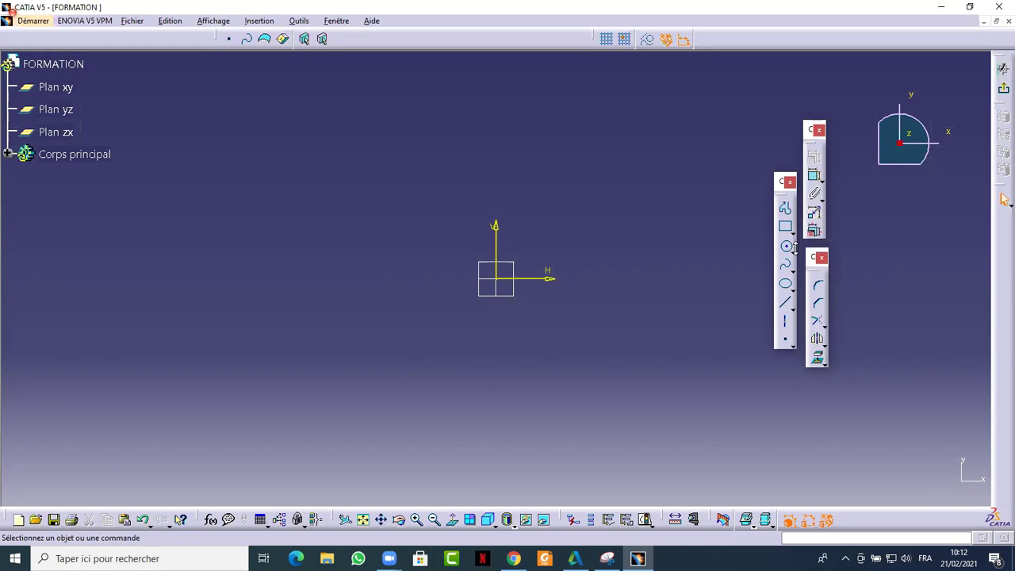
{"action": "left_click", "coordinate": [792, 251]}
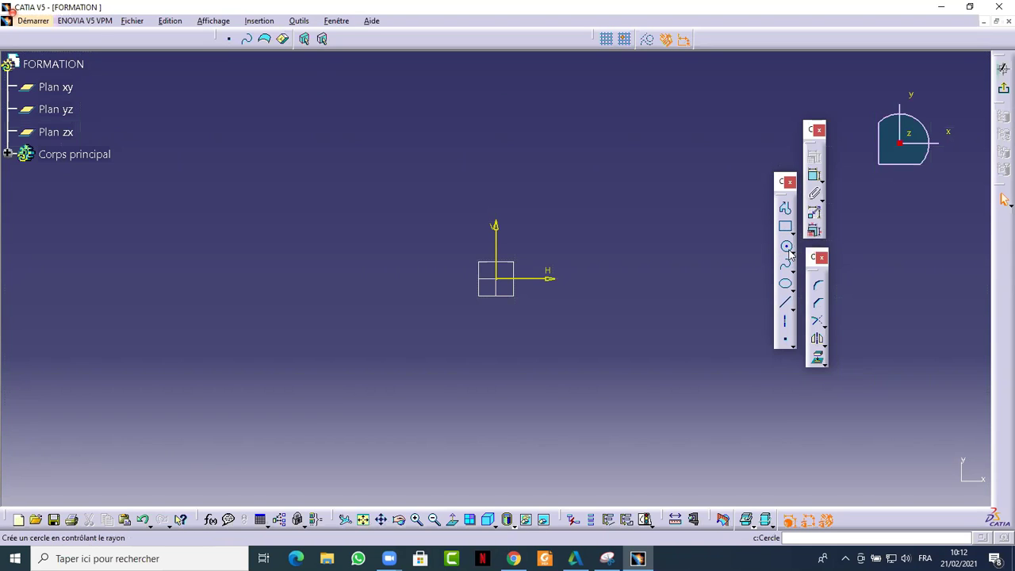
{"action": "left_click", "coordinate": [790, 250]}
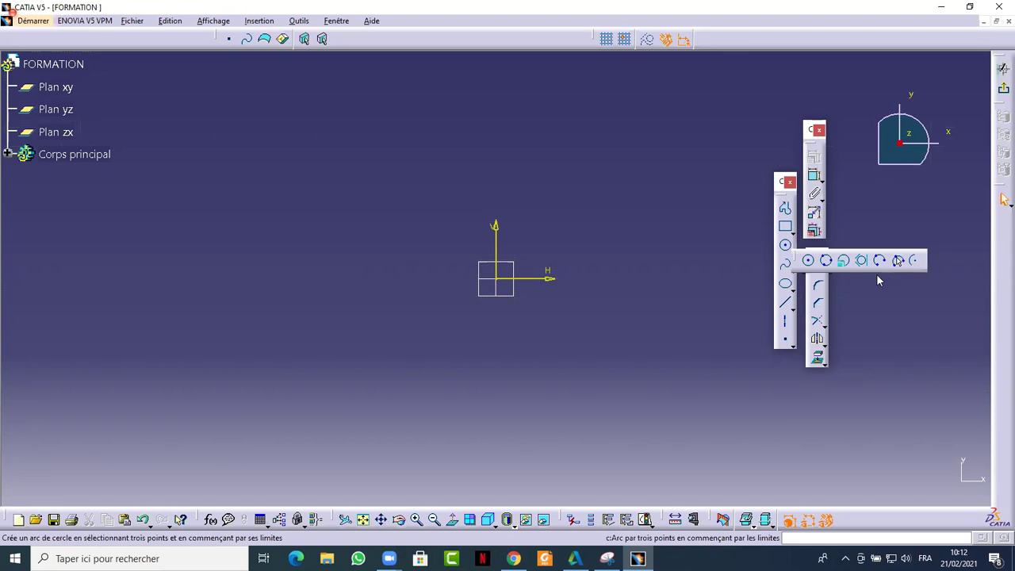
{"action": "left_click", "coordinate": [790, 232]}
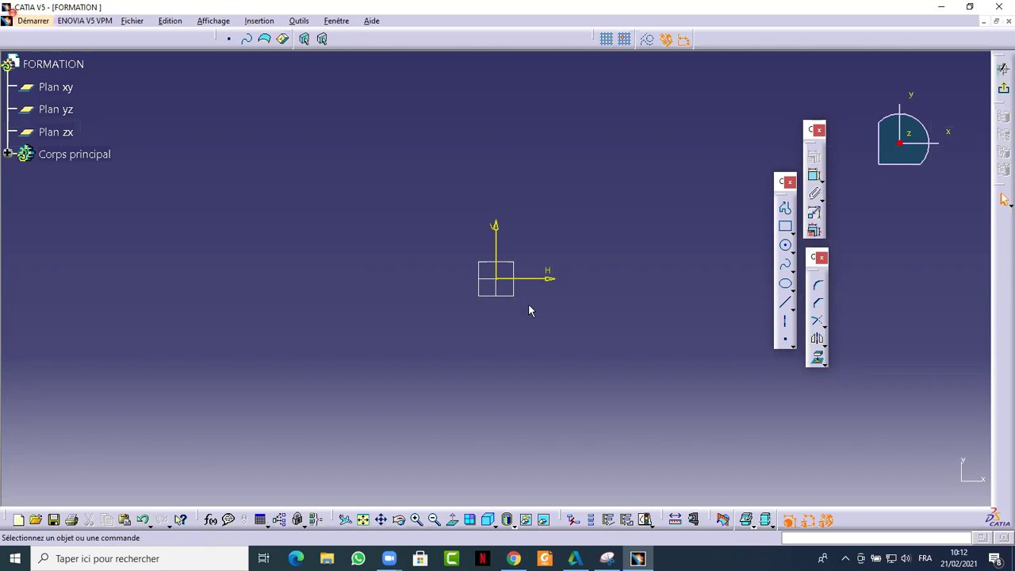
Step: Start a Contour at the origin with a horizontal line, an oblique line rising to about V 71 mm, and a vertical line upward
{"action": "mouse_move", "coordinate": [531, 314]}
{"action": "middle_mouse_down"}
{"action": "mouse_move", "coordinate": [494, 283]}
{"action": "mouse_move", "coordinate": [548, 312]}
{"action": "mouse_move", "coordinate": [553, 332]}
{"action": "mouse_move", "coordinate": [574, 319]}
{"action": "middle_mouse_up"}
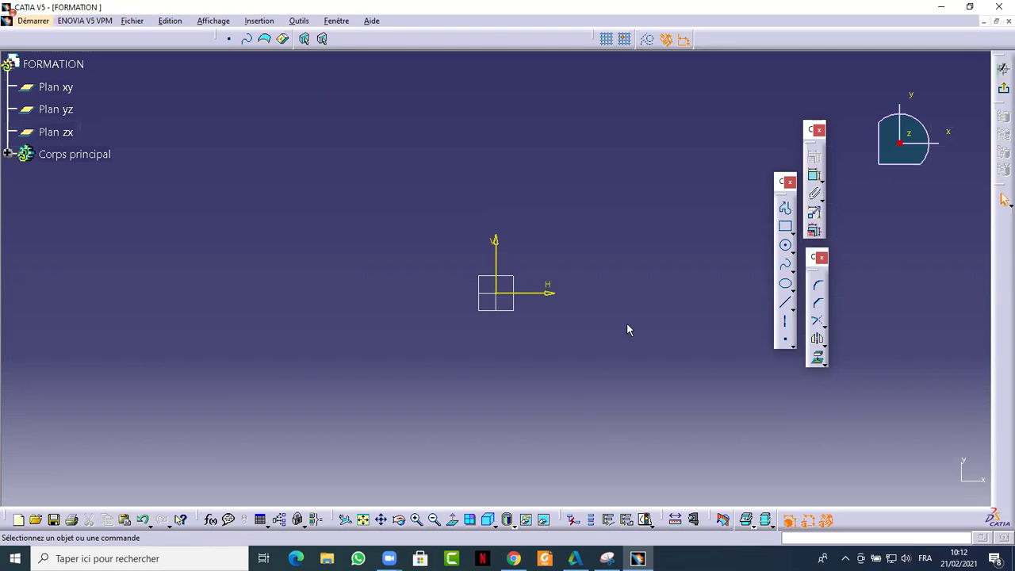
{"action": "left_click", "coordinate": [784, 210]}
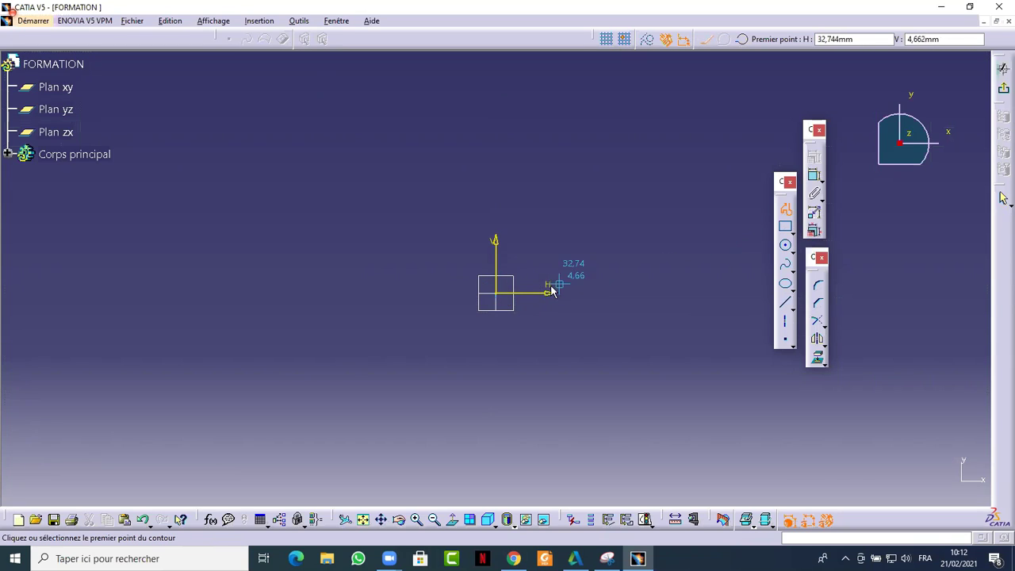
{"action": "left_click", "coordinate": [499, 295]}
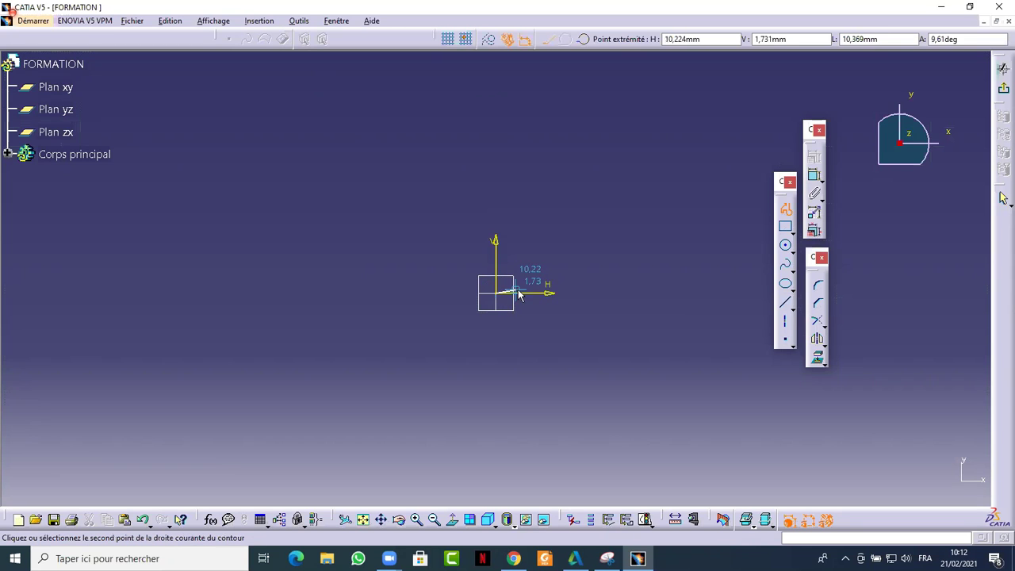
{"action": "middle_click_drag", "start_coordinate": [622, 286], "coordinate": [492, 288]}
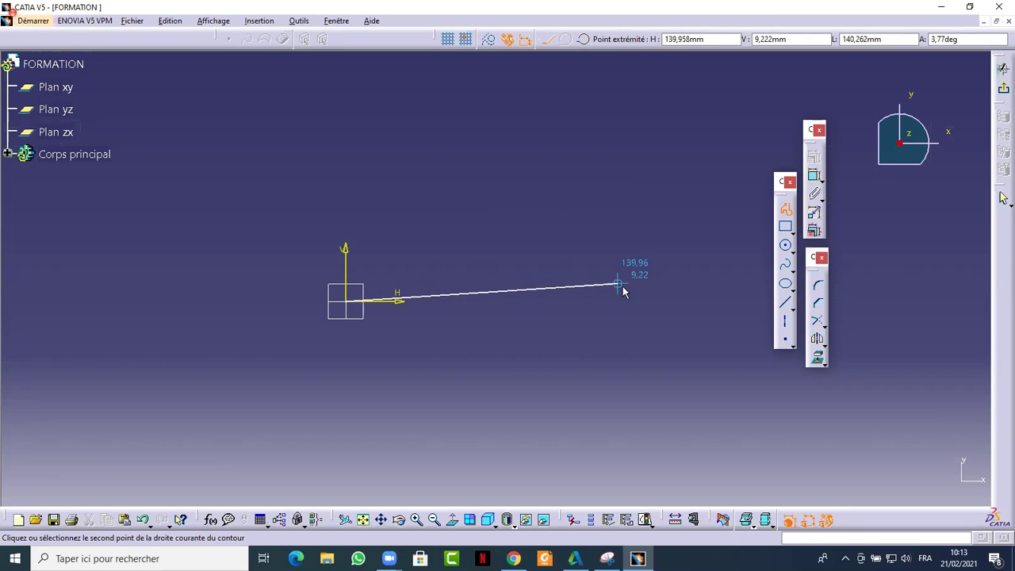
{"action": "left_click", "coordinate": [579, 301]}
{"action": "middle_click_drag", "start_coordinate": [690, 256], "coordinate": [604, 303]}
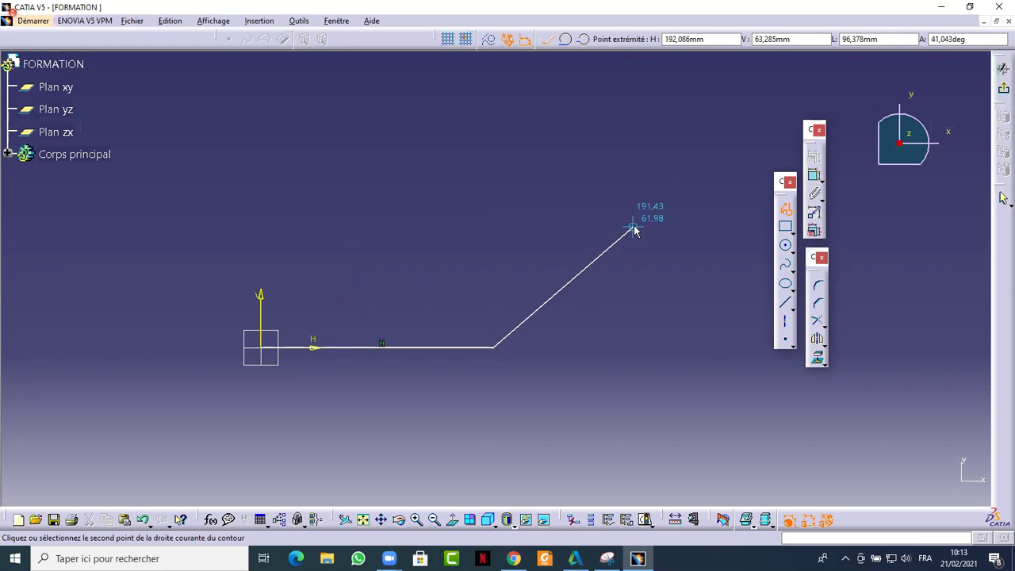
{"action": "left_click", "coordinate": [643, 211]}
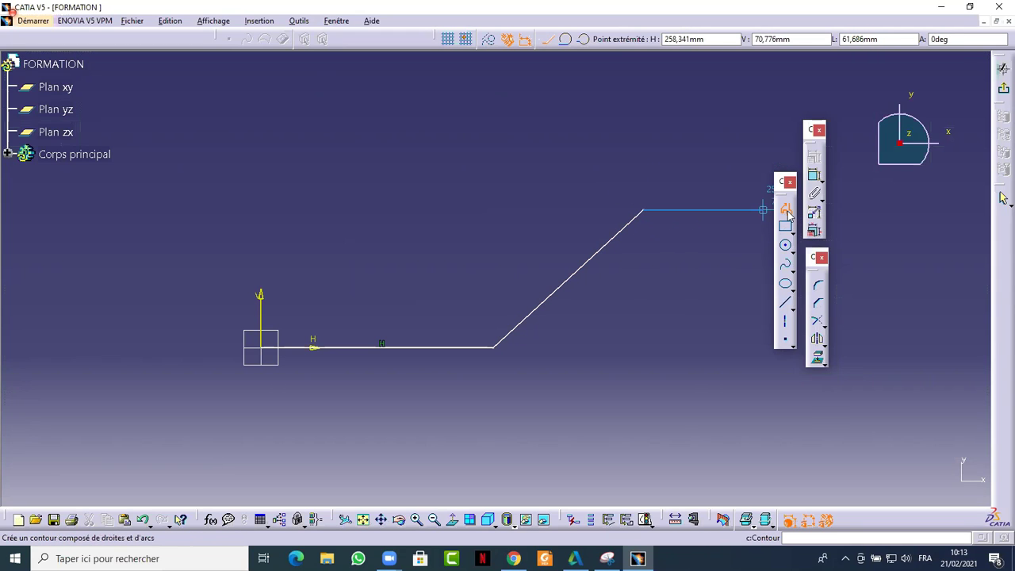
{"action": "left_click", "coordinate": [643, 116]}
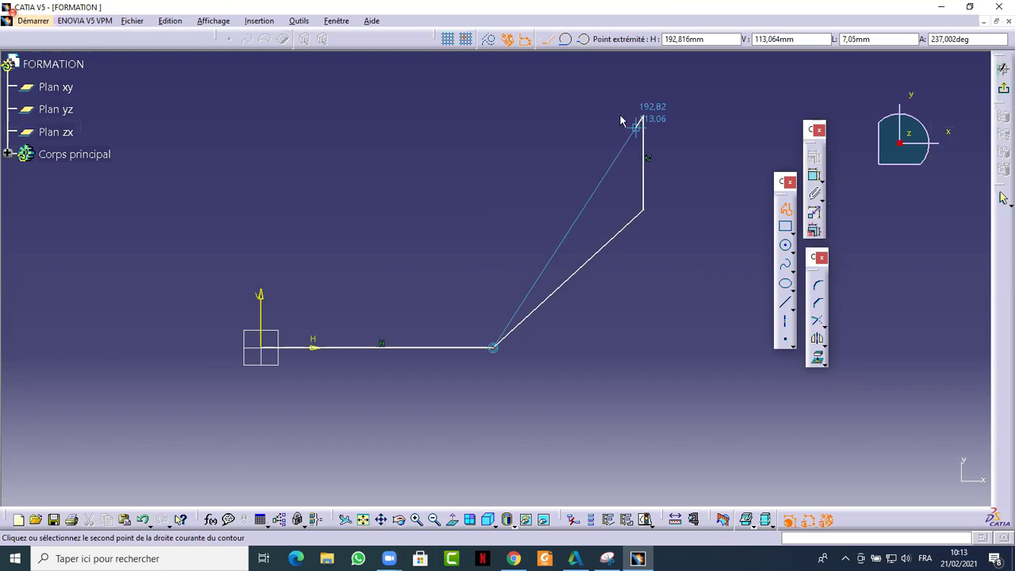
Step: Continue the contour with a tangent three-quarter arc of about 20 mm radius and a short vertical line downward
{"action": "left_click", "coordinate": [566, 40]}
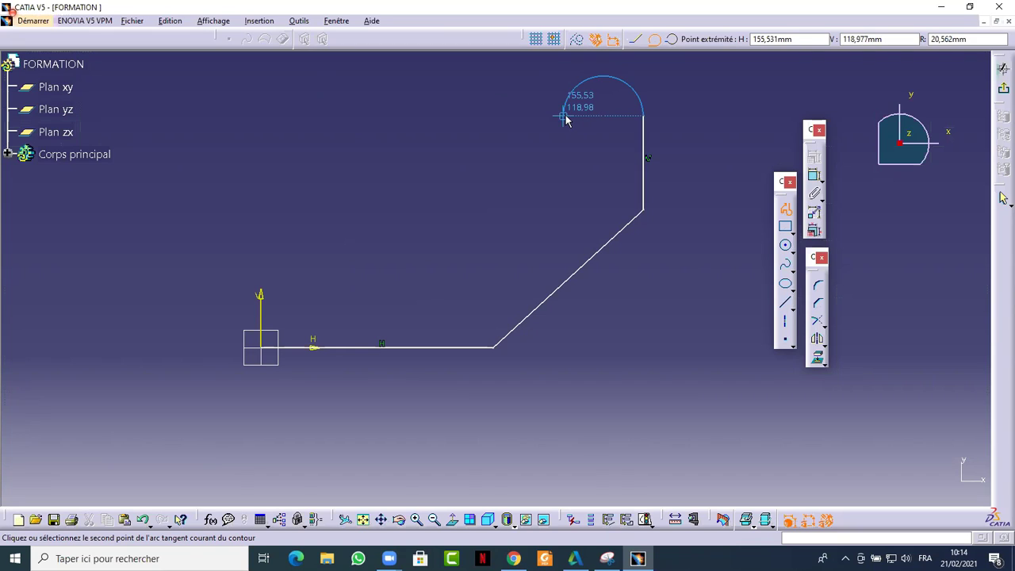
{"action": "left_click", "coordinate": [605, 161]}
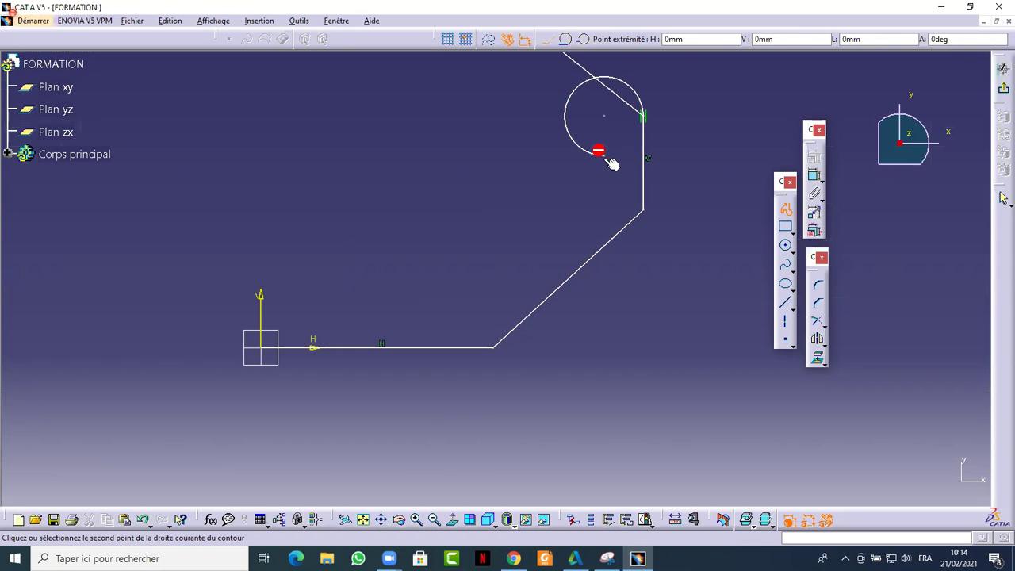
{"action": "left_click", "coordinate": [604, 222]}
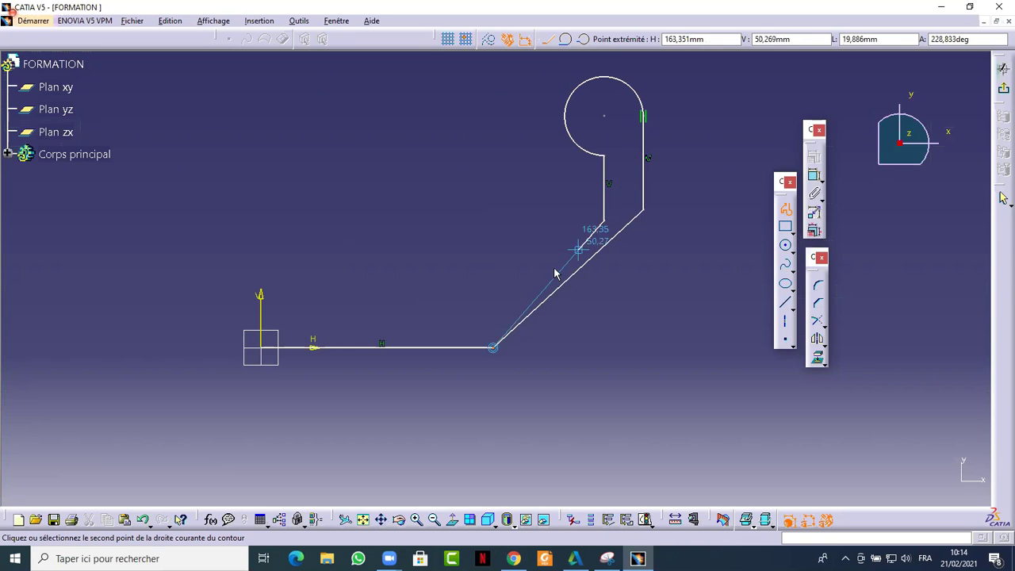
Step: Close the contour back to the origin with a long slanted line and two shorter slanted lines, leaving the profile deselected
{"action": "left_click", "coordinate": [363, 316]}
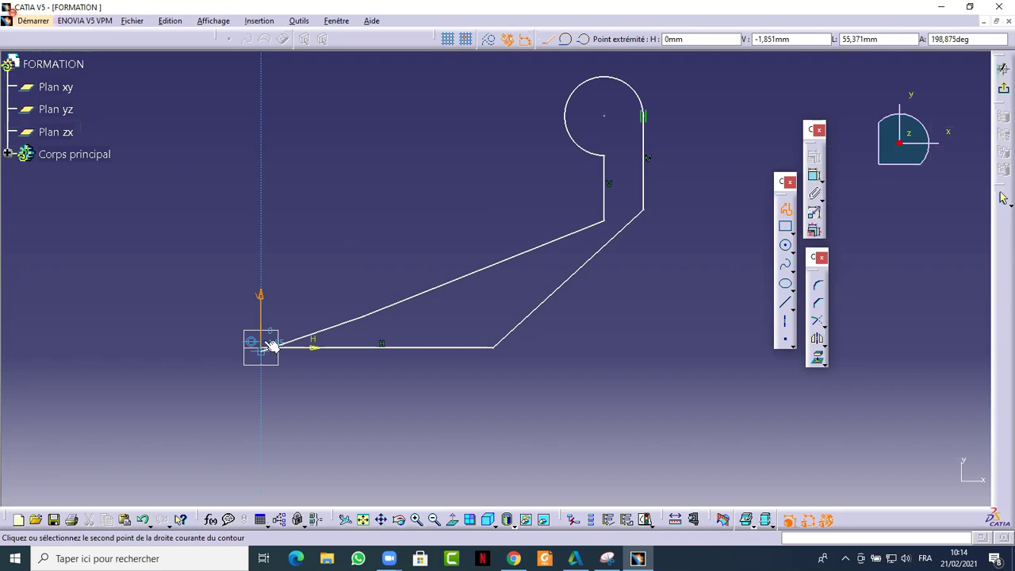
{"action": "left_click", "coordinate": [292, 299]}
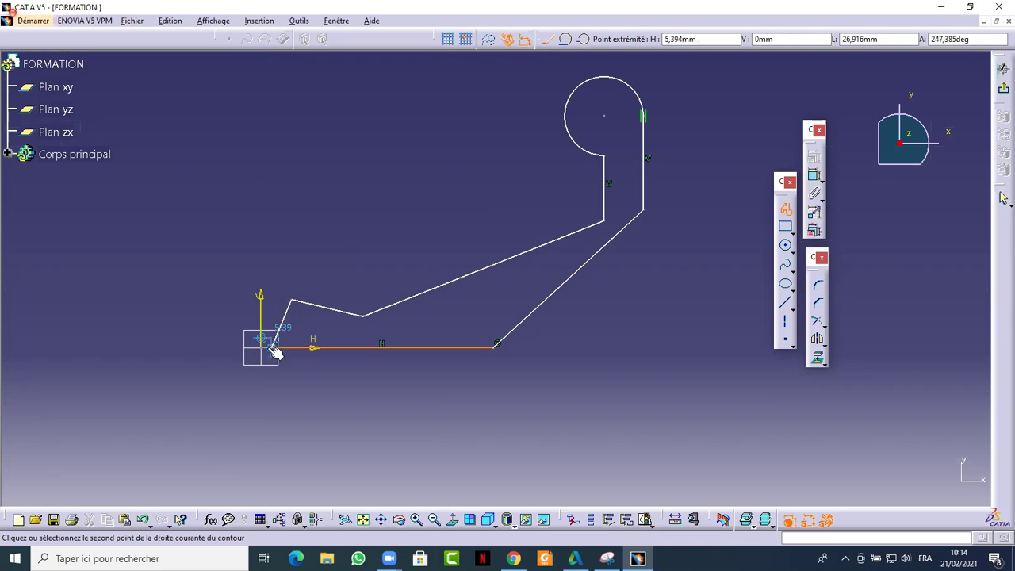
{"action": "left_click", "coordinate": [262, 346]}
{"action": "left_click", "coordinate": [438, 203]}
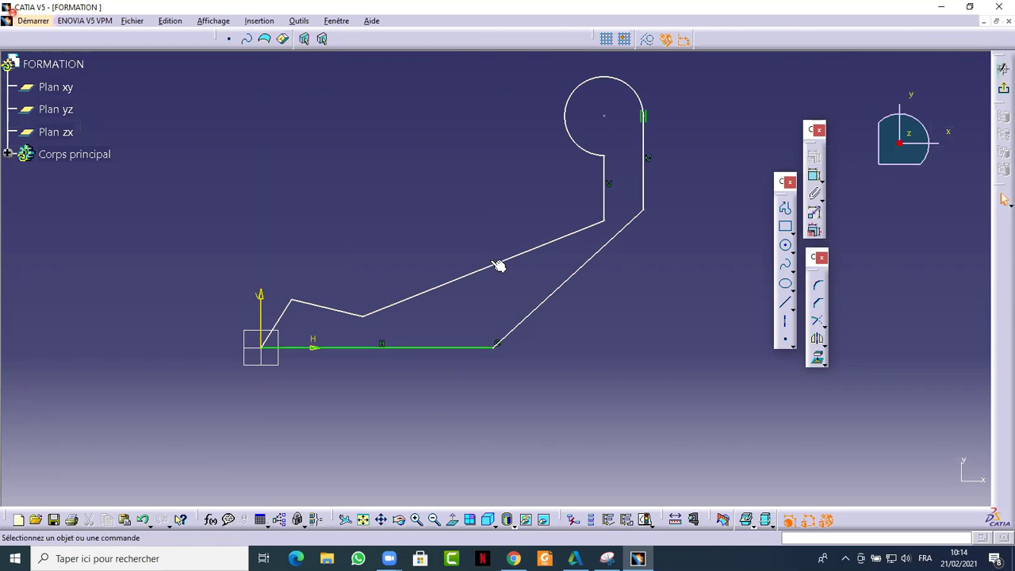
Step: Pan and zoom around the closed contour, trying both free panning and the pan command to examine it from all sides
{"action": "middle_click_drag", "start_coordinate": [481, 252], "coordinate": [441, 272]}
{"action": "mouse_move", "coordinate": [408, 236]}
{"action": "middle_mouse_down"}
{"action": "mouse_move", "coordinate": [360, 242]}
{"action": "mouse_move", "coordinate": [410, 240]}
{"action": "middle_mouse_up"}
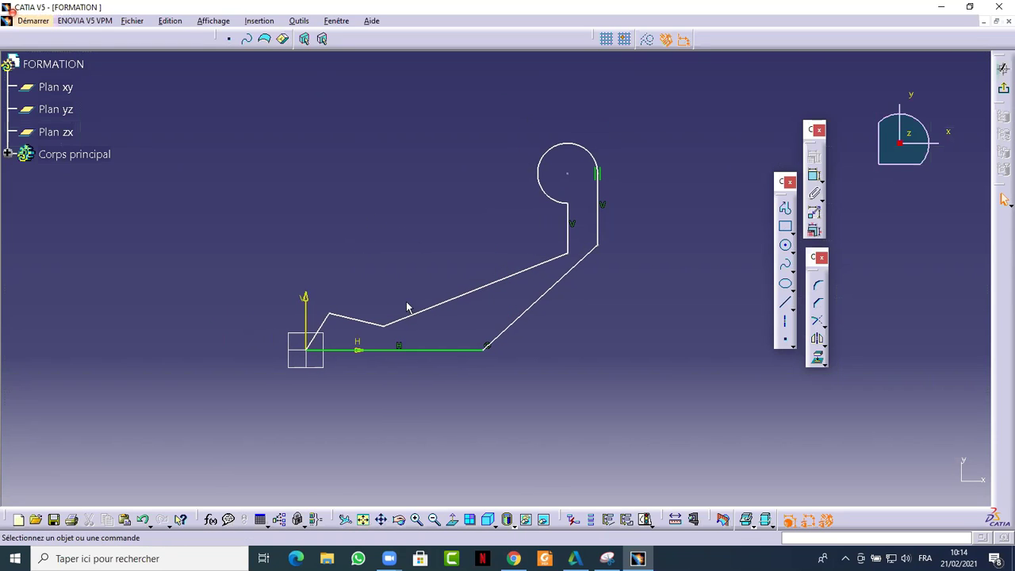
{"action": "mouse_move", "coordinate": [416, 291]}
{"action": "middle_mouse_down"}
{"action": "mouse_move", "coordinate": [478, 220]}
{"action": "mouse_move", "coordinate": [508, 144]}
{"action": "middle_mouse_up"}
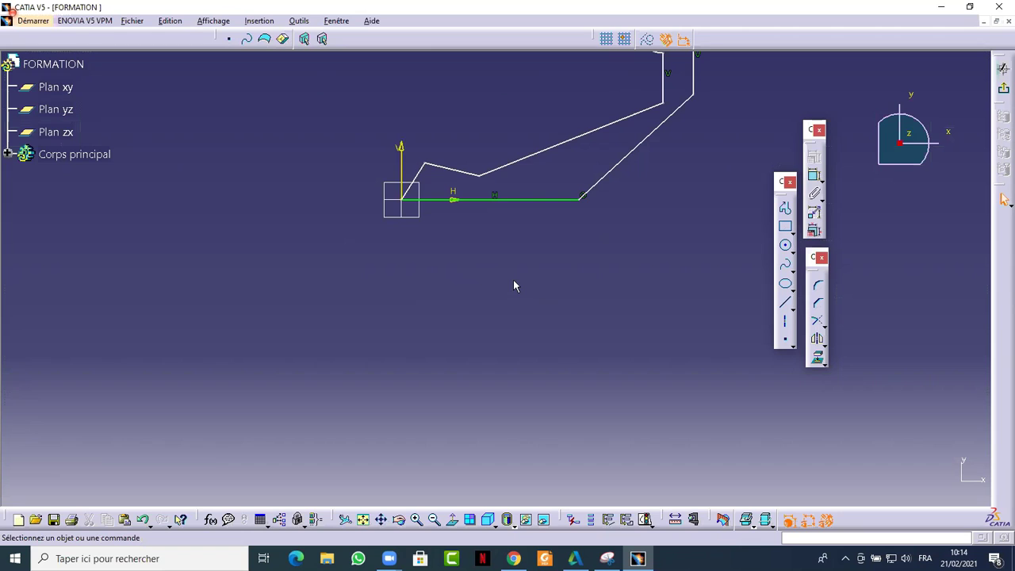
{"action": "mouse_move", "coordinate": [544, 101]}
{"action": "middle_mouse_down"}
{"action": "mouse_move", "coordinate": [523, 222]}
{"action": "mouse_move", "coordinate": [532, 253]}
{"action": "mouse_move", "coordinate": [526, 209]}
{"action": "mouse_move", "coordinate": [541, 138]}
{"action": "middle_mouse_up"}
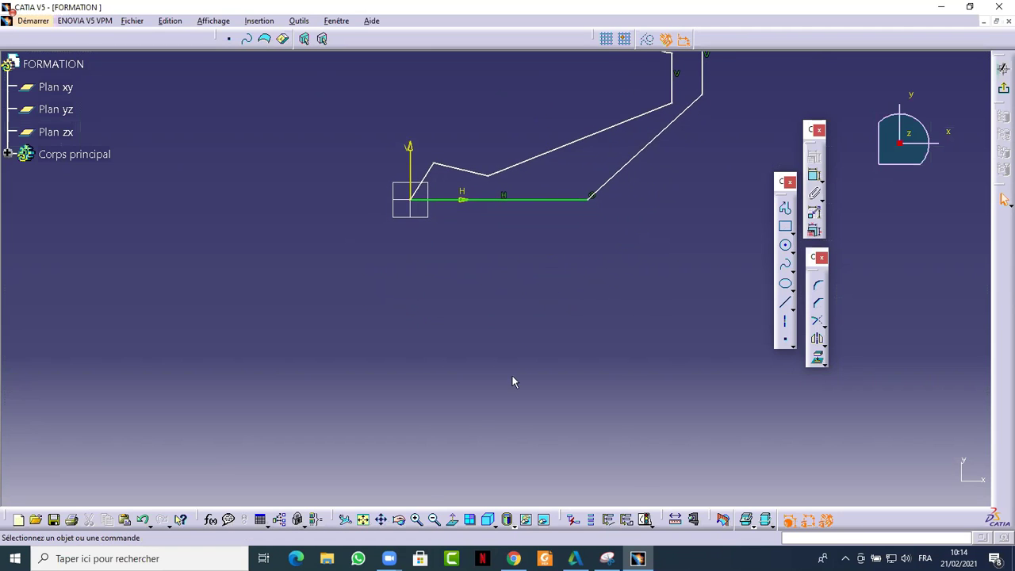
{"action": "left_click", "coordinate": [383, 519]}
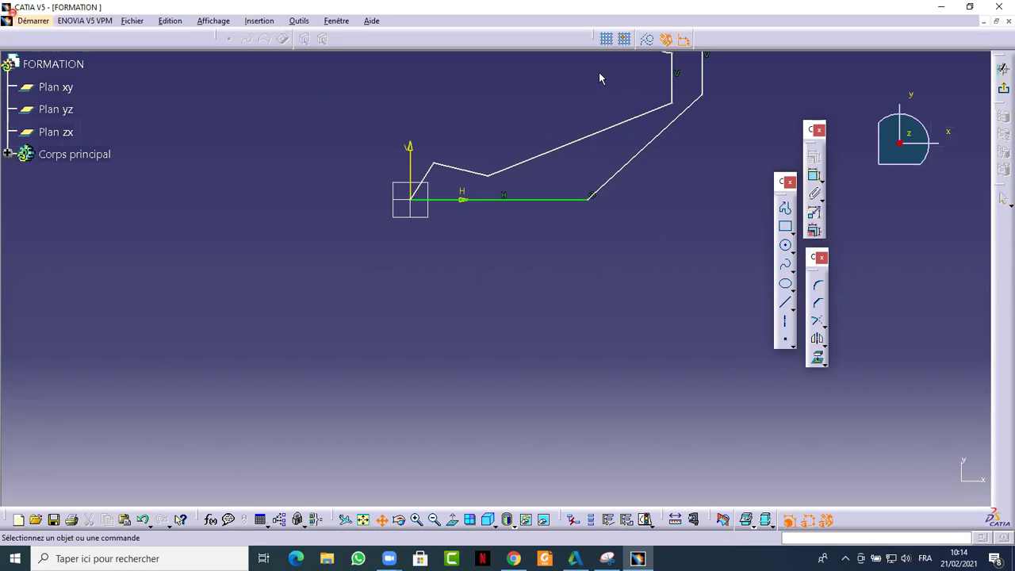
{"action": "mouse_move", "coordinate": [598, 72]}
{"action": "left_mouse_down"}
{"action": "mouse_move", "coordinate": [565, 171]}
{"action": "mouse_move", "coordinate": [555, 227]}
{"action": "mouse_move", "coordinate": [562, 241]}
{"action": "left_mouse_up"}
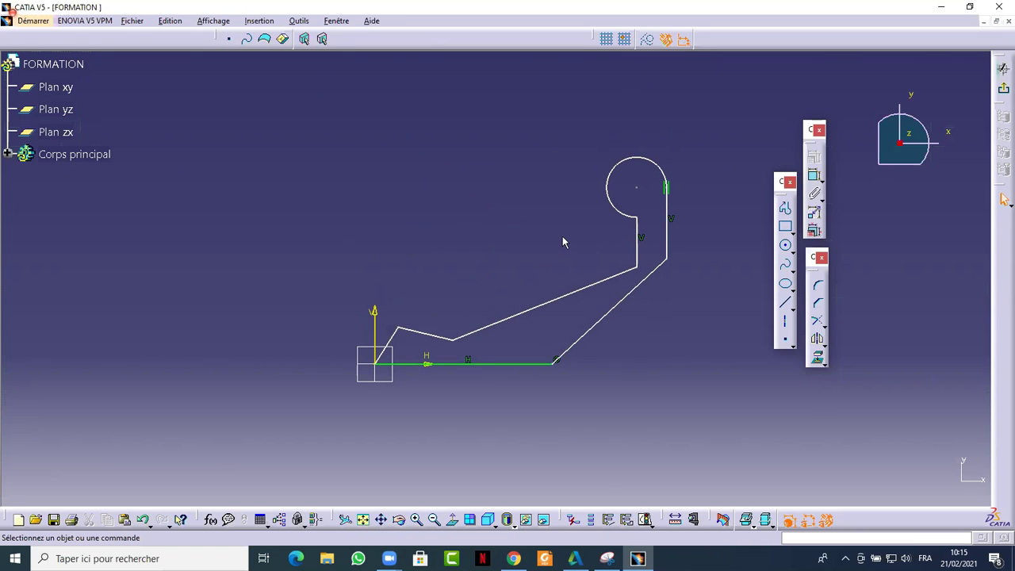
{"action": "mouse_move", "coordinate": [562, 267]}
{"action": "middle_mouse_down"}
{"action": "mouse_move", "coordinate": [555, 272]}
{"action": "mouse_move", "coordinate": [571, 154]}
{"action": "mouse_move", "coordinate": [567, 163]}
{"action": "middle_mouse_up"}
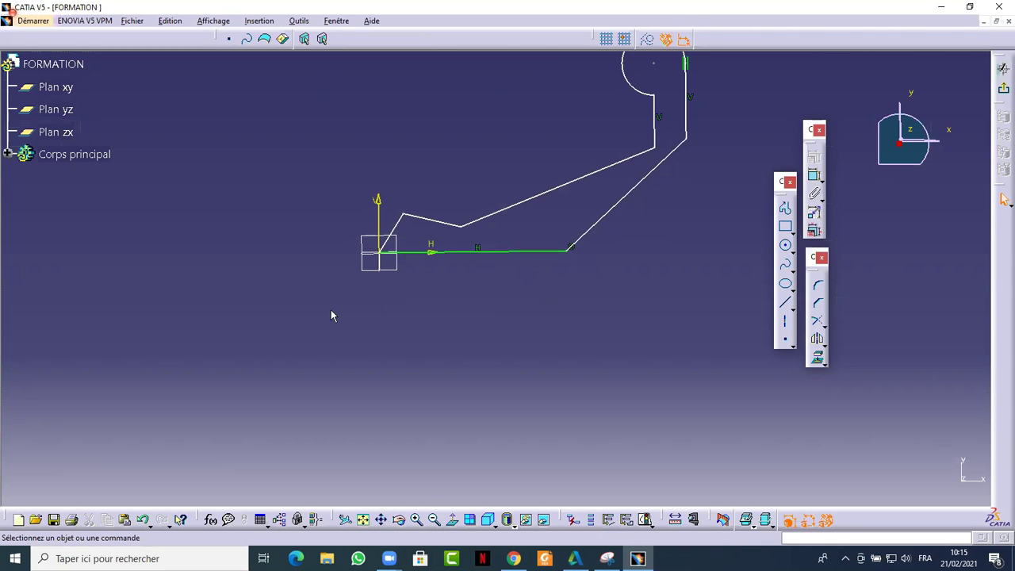
{"action": "middle_click_drag", "start_coordinate": [509, 172], "coordinate": [513, 152]}
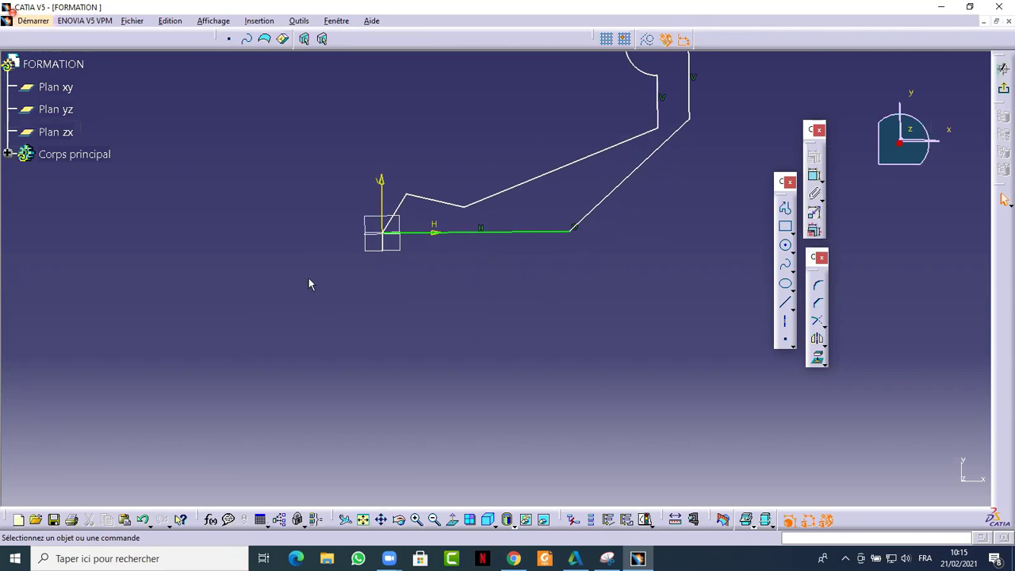
{"action": "mouse_move", "coordinate": [523, 127]}
{"action": "middle_mouse_down"}
{"action": "mouse_move", "coordinate": [437, 353]}
{"action": "mouse_move", "coordinate": [502, 199]}
{"action": "mouse_move", "coordinate": [487, 215]}
{"action": "mouse_move", "coordinate": [506, 255]}
{"action": "mouse_move", "coordinate": [524, 234]}
{"action": "mouse_move", "coordinate": [498, 270]}
{"action": "mouse_move", "coordinate": [568, 295]}
{"action": "mouse_move", "coordinate": [493, 254]}
{"action": "mouse_move", "coordinate": [492, 268]}
{"action": "mouse_move", "coordinate": [488, 251]}
{"action": "middle_mouse_up"}
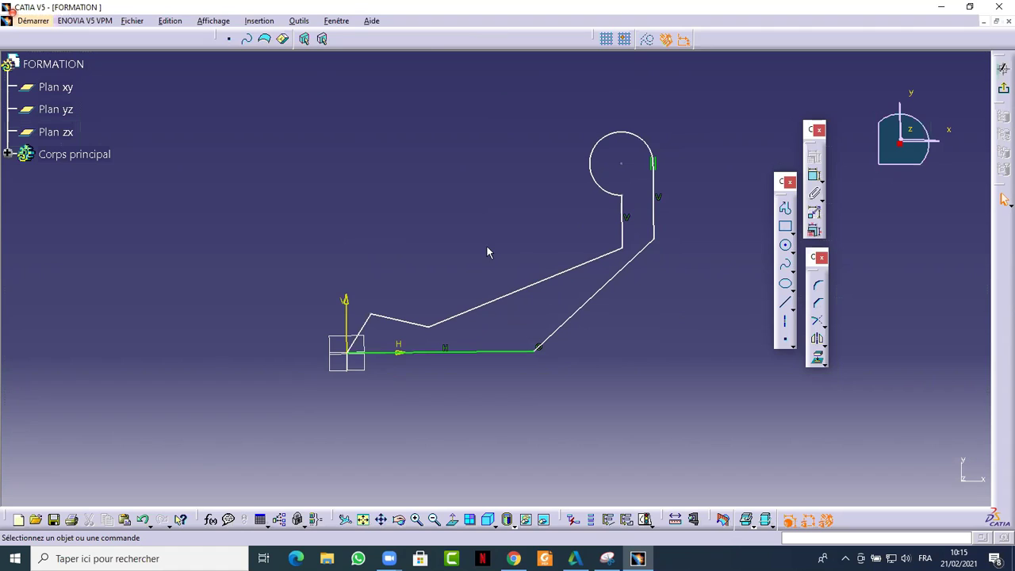
{"action": "mouse_move", "coordinate": [587, 363]}
{"action": "middle_mouse_down"}
{"action": "mouse_move", "coordinate": [612, 318]}
{"action": "mouse_move", "coordinate": [469, 327]}
{"action": "mouse_move", "coordinate": [436, 313]}
{"action": "middle_mouse_up"}
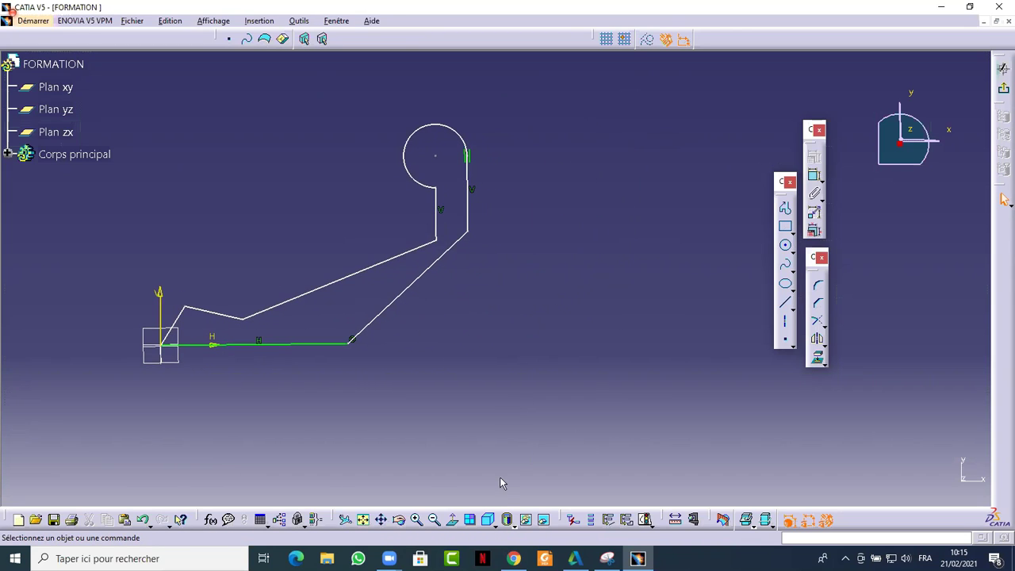
Step: Orbit the sketch to see it in 3D and restore the view normal to the sketch plane
{"action": "left_click", "coordinate": [453, 520]}
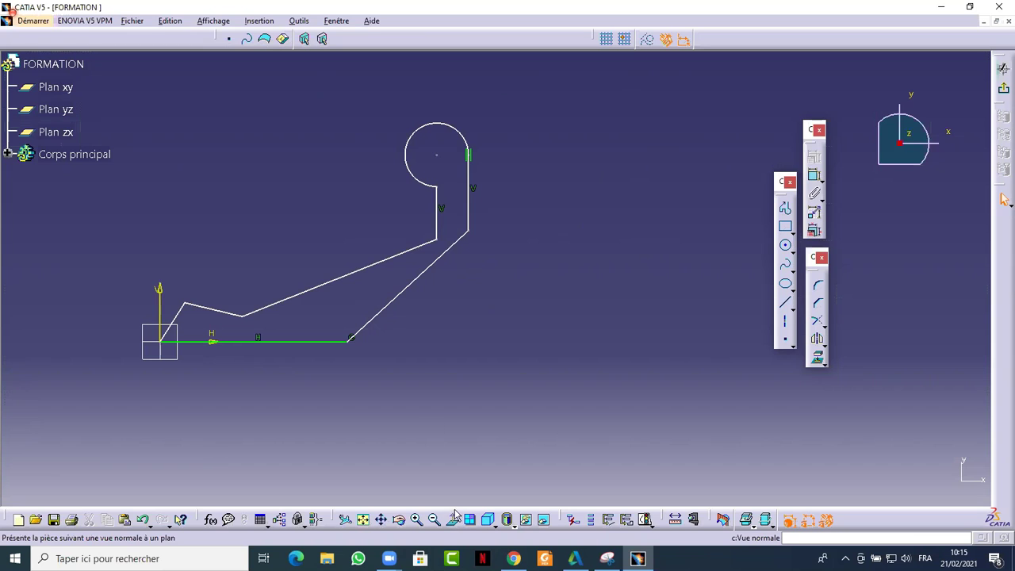
{"action": "mouse_move", "coordinate": [482, 248]}
{"action": "middle_mouse_down"}
{"action": "mouse_move", "coordinate": [507, 224]}
{"action": "mouse_move", "coordinate": [439, 281]}
{"action": "mouse_move", "coordinate": [365, 378]}
{"action": "mouse_move", "coordinate": [431, 421]}
{"action": "mouse_move", "coordinate": [343, 270]}
{"action": "mouse_move", "coordinate": [324, 310]}
{"action": "mouse_move", "coordinate": [191, 401]}
{"action": "mouse_move", "coordinate": [317, 333]}
{"action": "middle_mouse_up"}
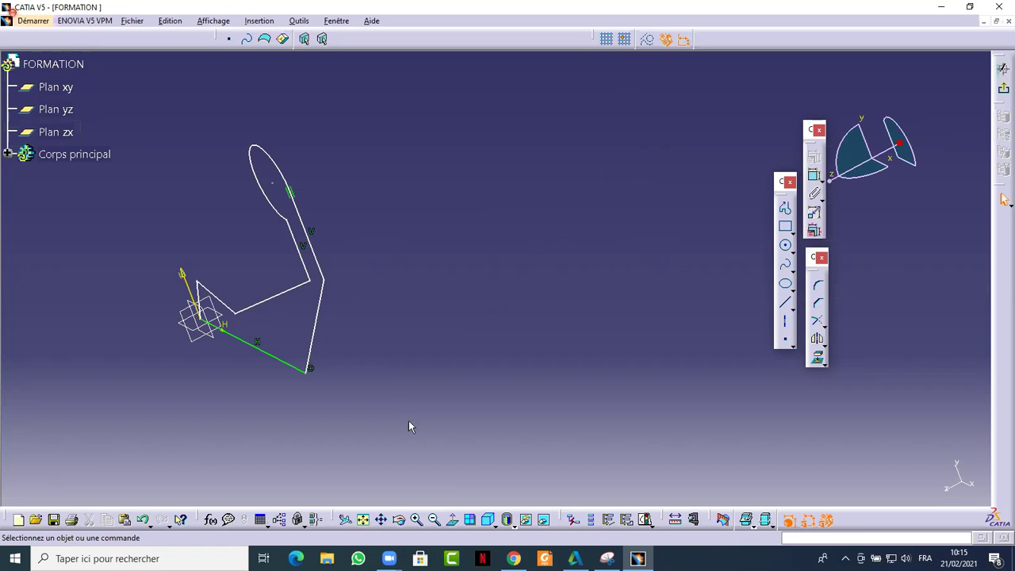
{"action": "left_click", "coordinate": [455, 523]}
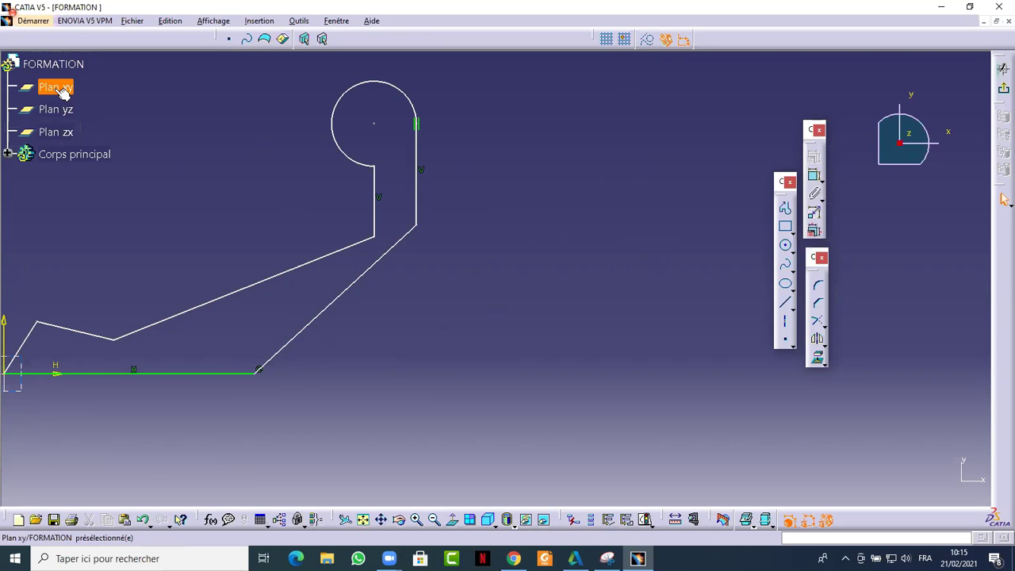
Step: Draw a rectangle by two opposite corners in the empty area above the contour's long slanted edge
{"action": "middle_click_drag", "start_coordinate": [116, 236], "coordinate": [185, 233]}
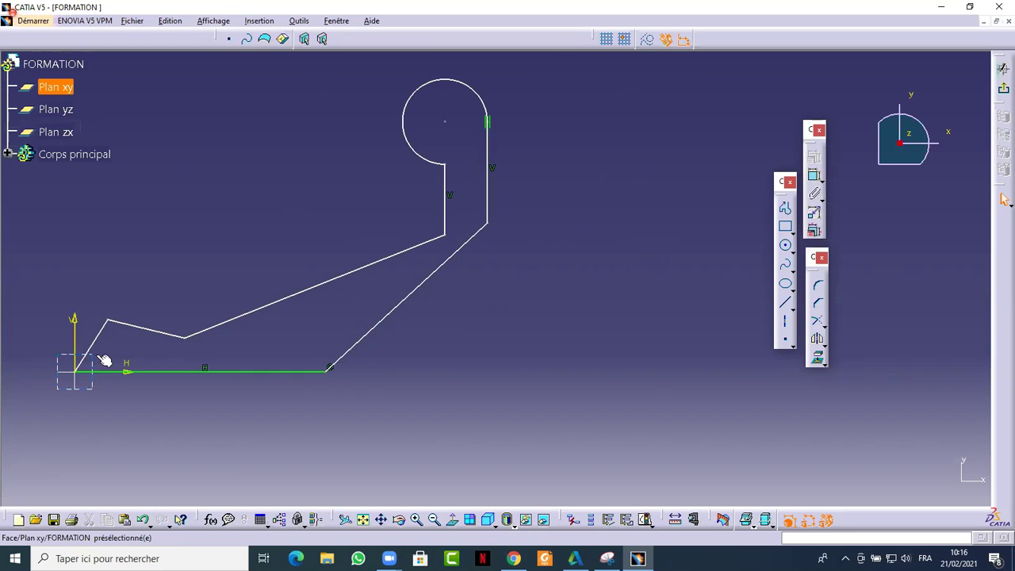
{"action": "mouse_move", "coordinate": [164, 213]}
{"action": "middle_mouse_down"}
{"action": "mouse_move", "coordinate": [290, 224]}
{"action": "mouse_move", "coordinate": [324, 247]}
{"action": "middle_mouse_up"}
{"action": "middle_click_drag", "start_coordinate": [233, 281], "coordinate": [262, 287]}
{"action": "middle_click_drag", "start_coordinate": [306, 255], "coordinate": [334, 252]}
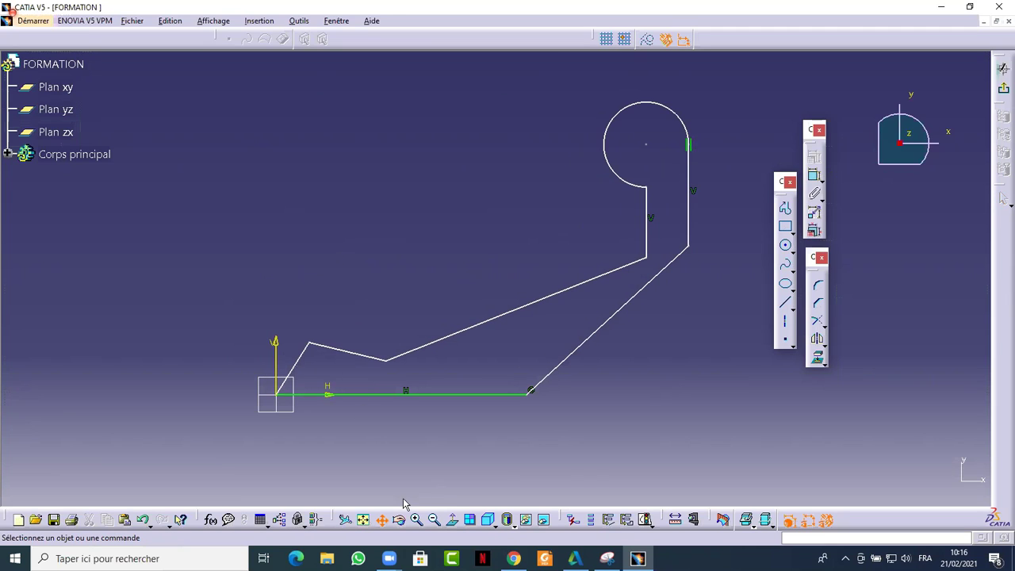
{"action": "left_click", "coordinate": [382, 521]}
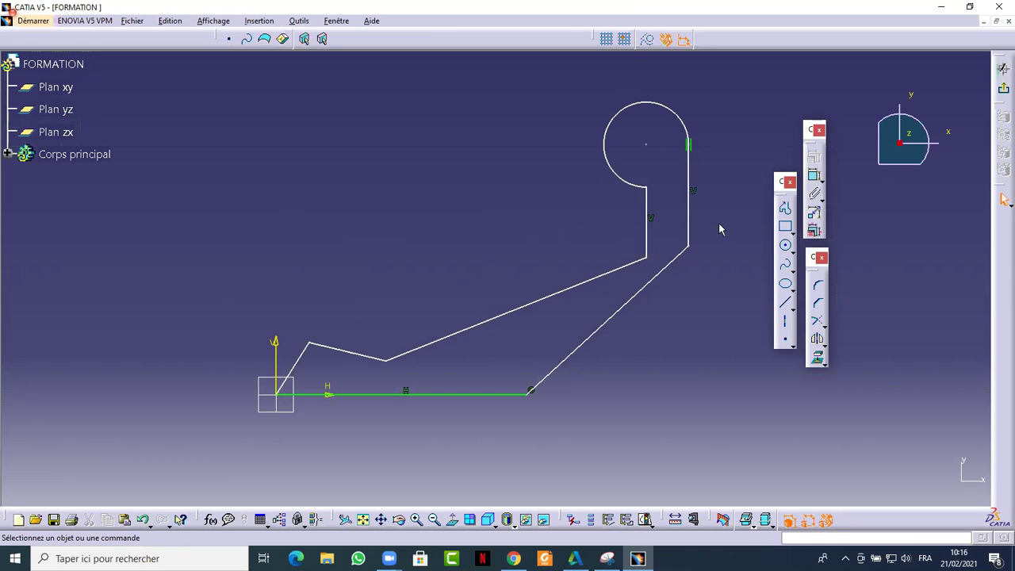
{"action": "left_click", "coordinate": [786, 228]}
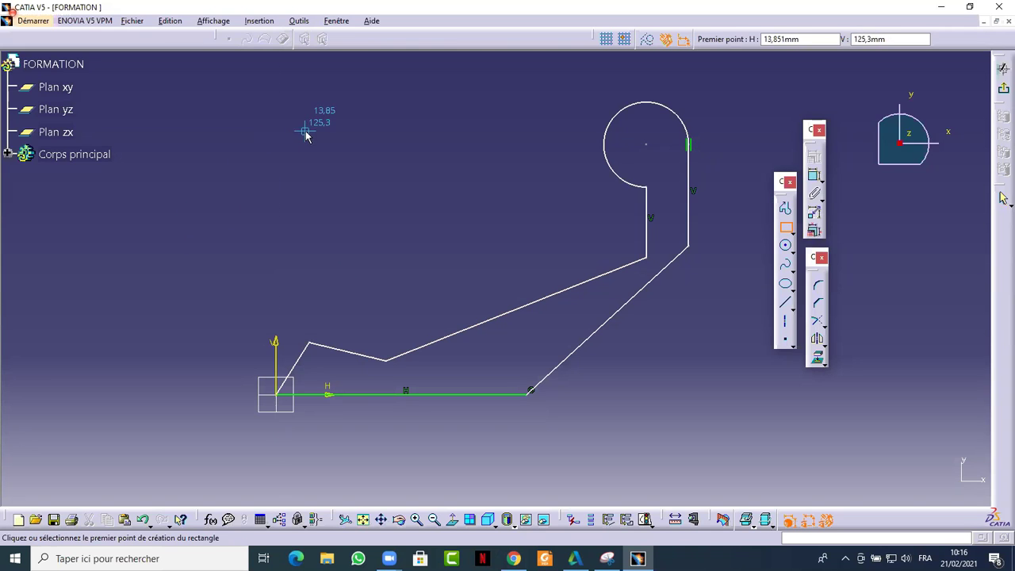
{"action": "left_click", "coordinate": [331, 142]}
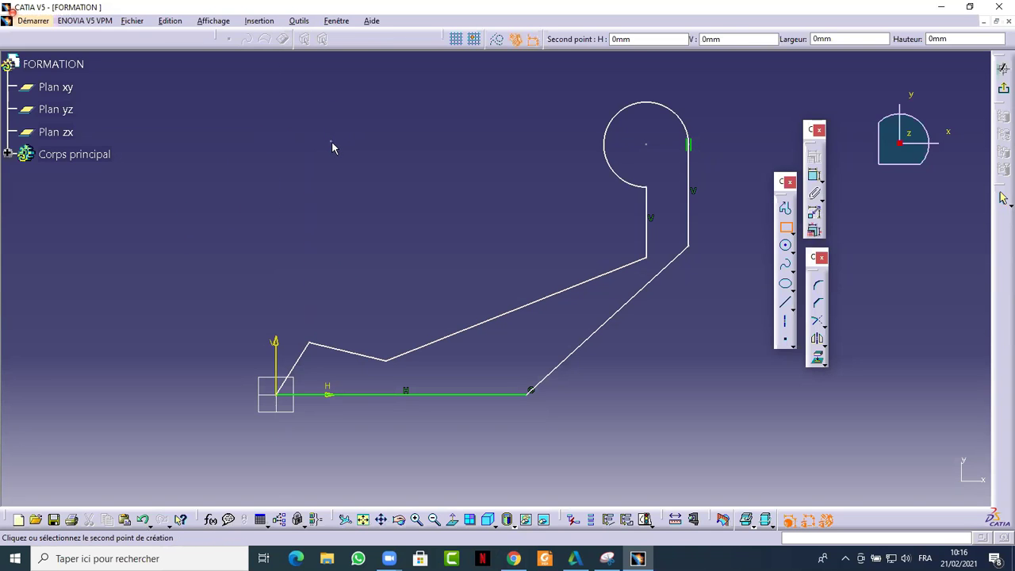
{"action": "left_click", "coordinate": [520, 277]}
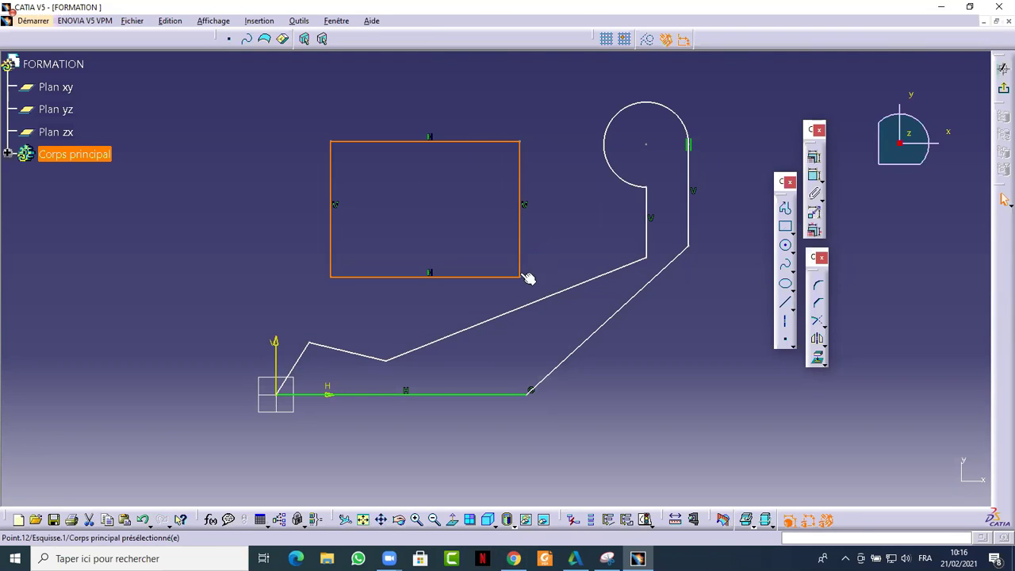
{"action": "left_click", "coordinate": [496, 229]}
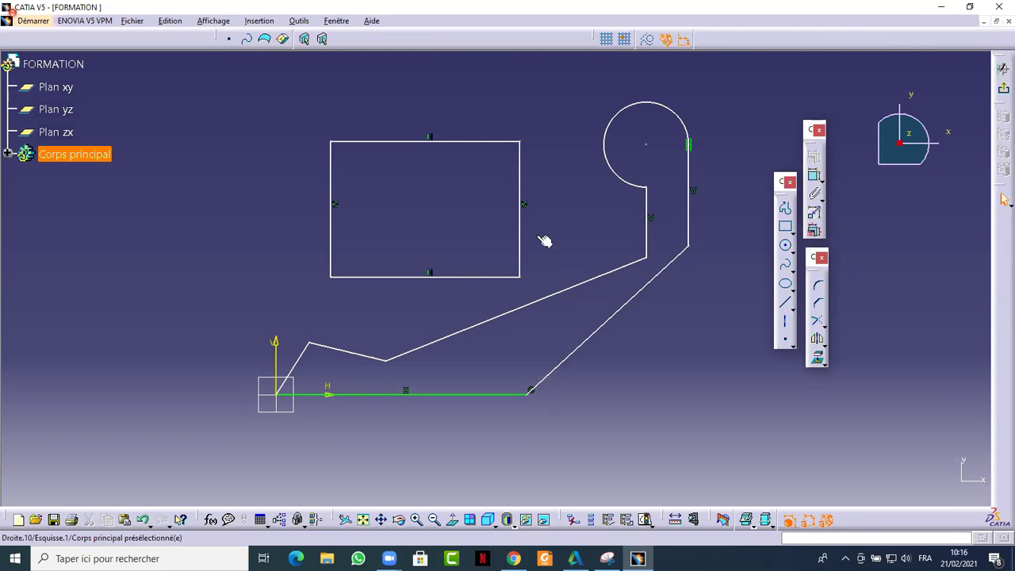
Step: Select the rectangle's lower horizontal edge and its left vertical edge in turn to examine their automatic constraints
{"action": "left_click", "coordinate": [380, 278]}
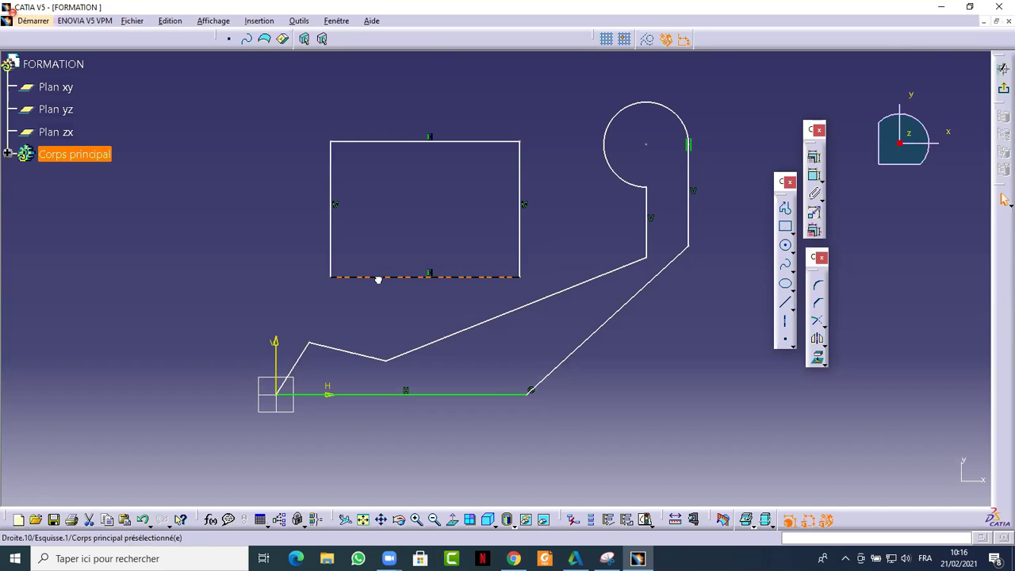
{"action": "left_click", "coordinate": [416, 277]}
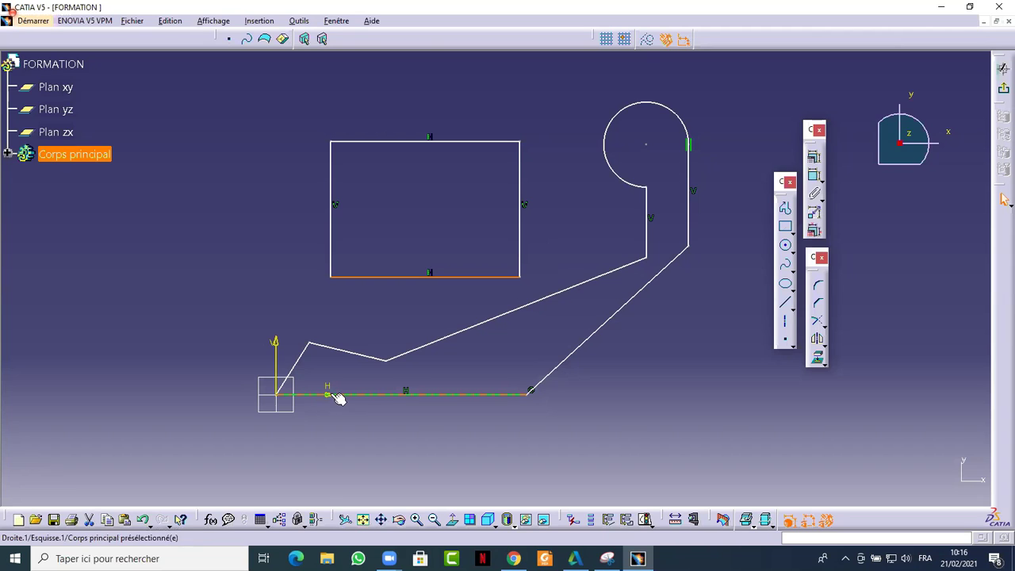
{"action": "left_click", "coordinate": [324, 228]}
{"action": "left_click", "coordinate": [333, 216]}
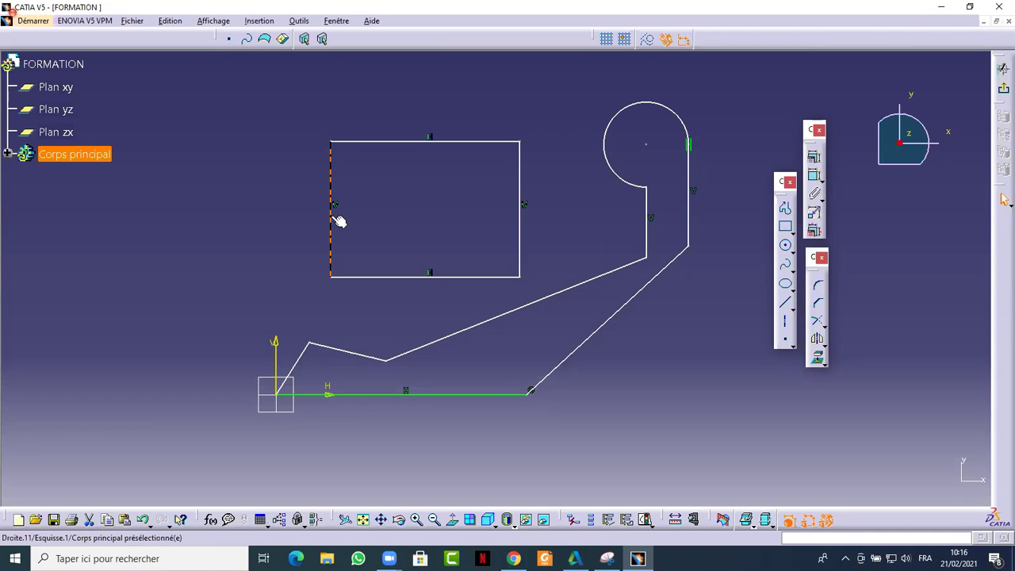
Step: Select the rectangle's left edge with the vertical axis and its lower edge with the horizontal axis to compare their directions
{"action": "left_click", "coordinate": [276, 347]}
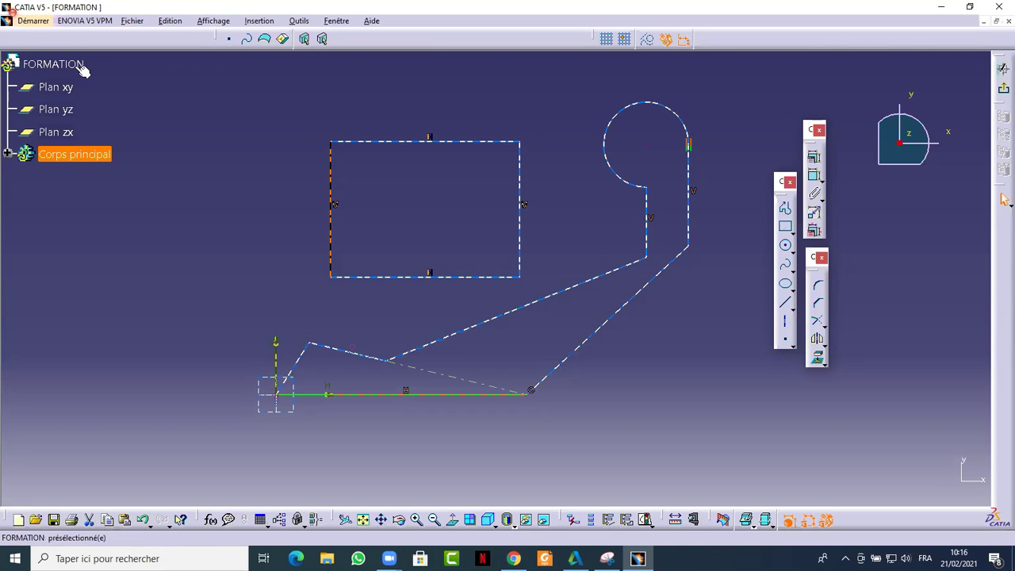
{"action": "left_click", "coordinate": [260, 254]}
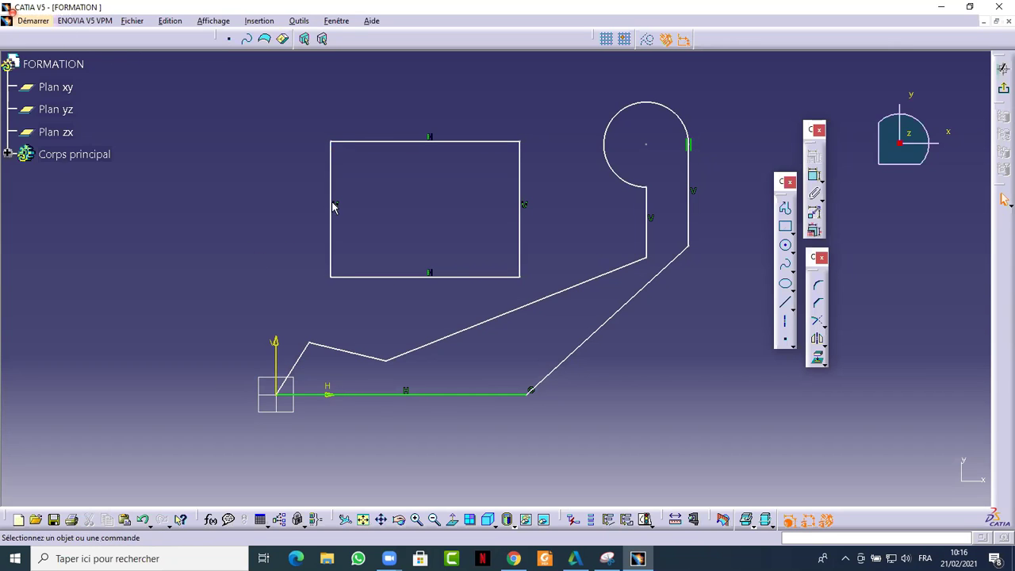
{"action": "left_click", "coordinate": [278, 343]}
{"action": "left_click", "coordinate": [396, 277]}
{"action": "left_click", "coordinate": [323, 396], "text": "ctrl"}
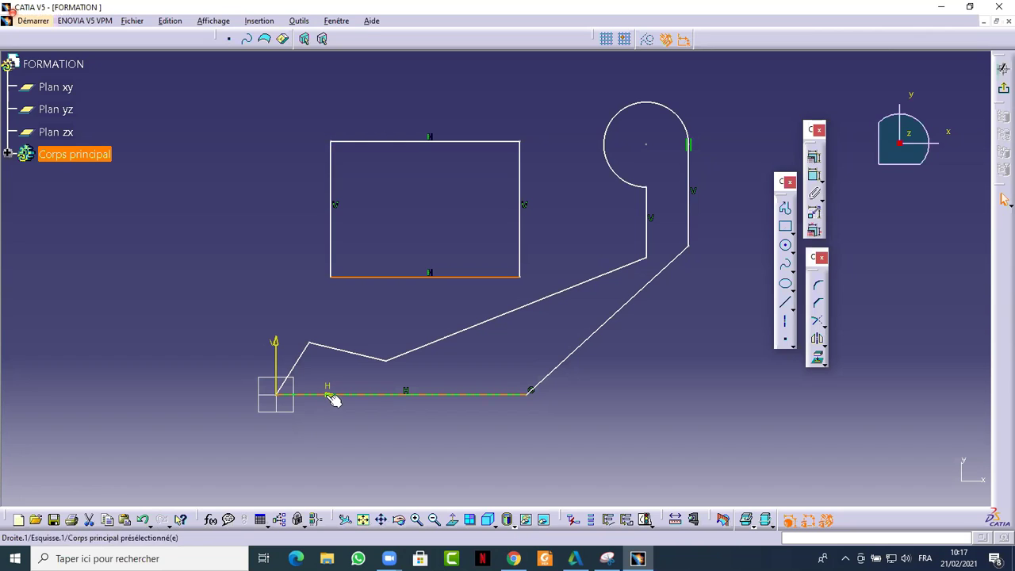
{"action": "left_click", "coordinate": [410, 231]}
Step: Draw an oriented rectangle by three corners in the empty area beside the first rectangle, tilting its first side downward
{"action": "middle_click_drag", "start_coordinate": [447, 197], "coordinate": [412, 207]}
{"action": "left_click", "coordinate": [786, 228]}
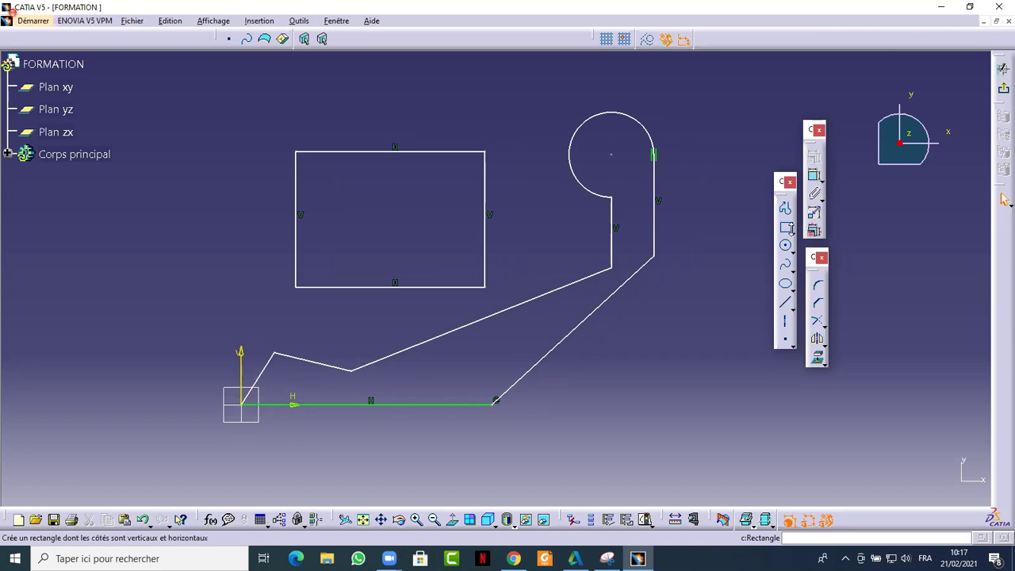
{"action": "left_click", "coordinate": [792, 233]}
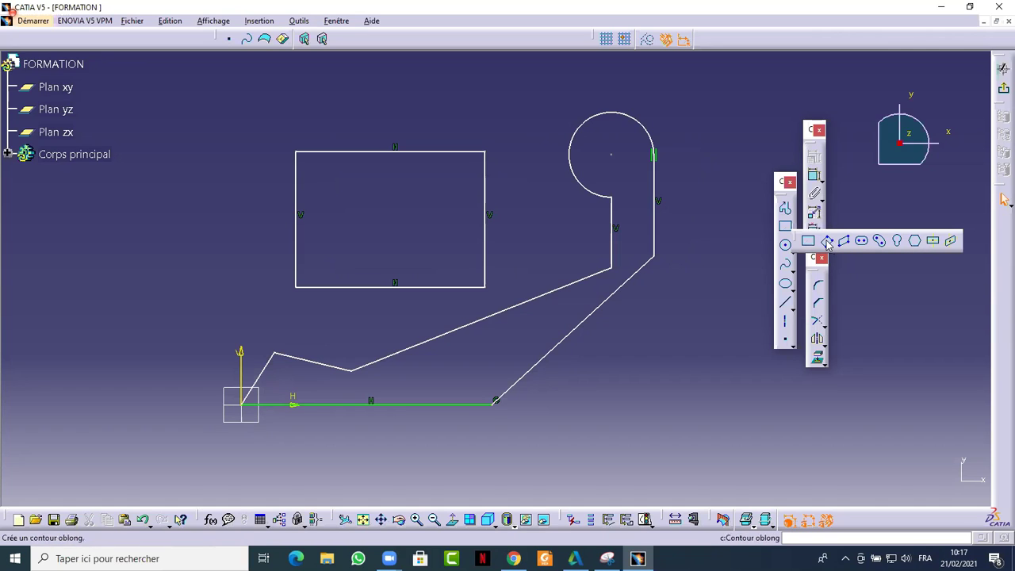
{"action": "left_click", "coordinate": [827, 241]}
{"action": "mouse_move", "coordinate": [421, 256]}
{"action": "middle_mouse_down"}
{"action": "mouse_move", "coordinate": [628, 252]}
{"action": "mouse_move", "coordinate": [583, 252]}
{"action": "middle_mouse_up"}
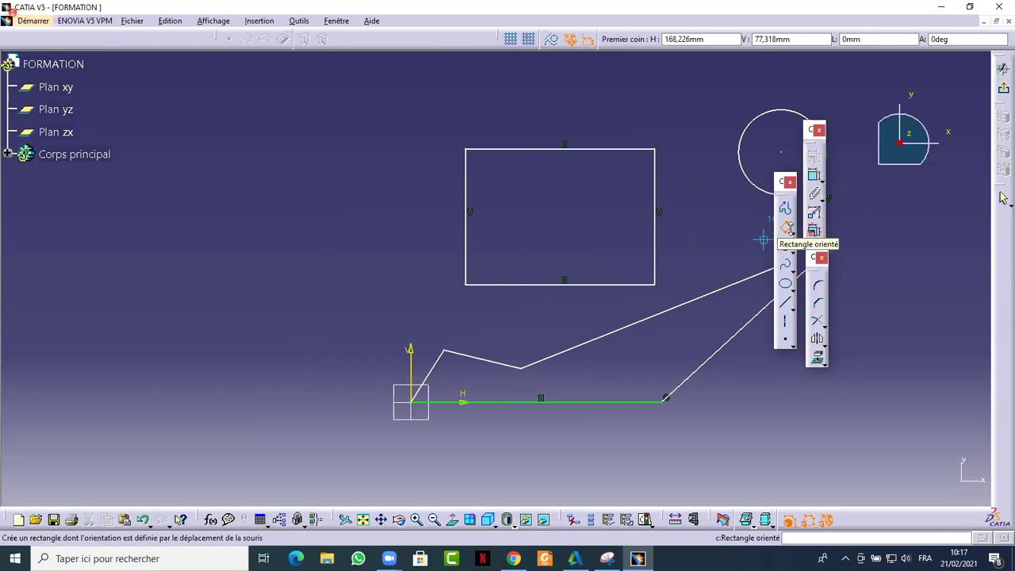
{"action": "left_click", "coordinate": [212, 156]}
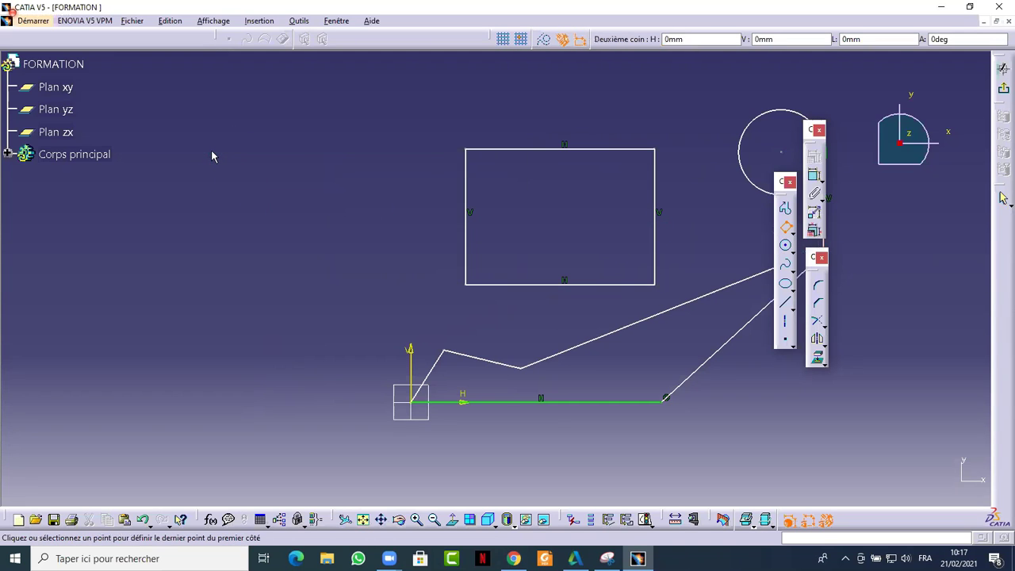
{"action": "left_click", "coordinate": [357, 213]}
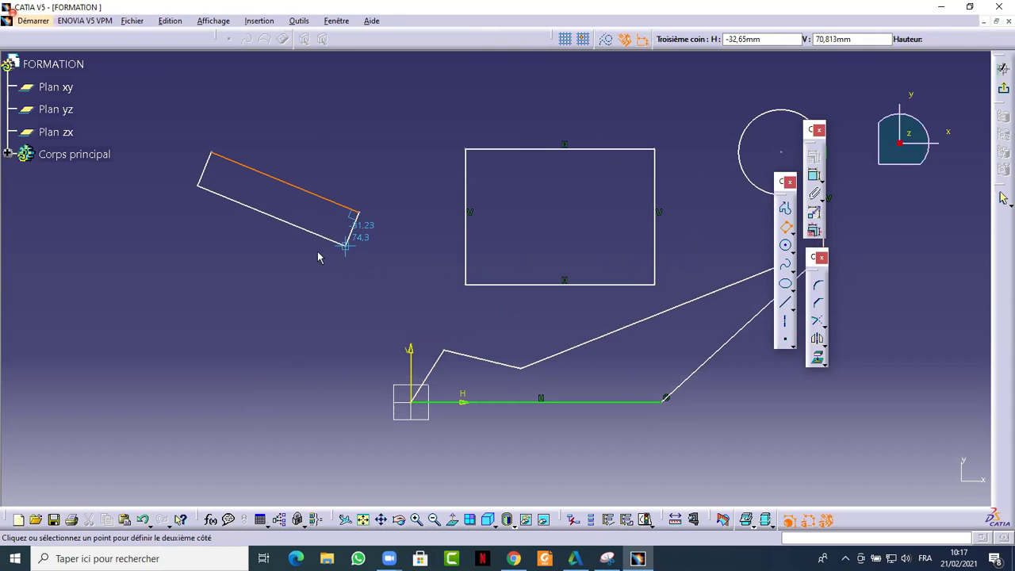
{"action": "left_click", "coordinate": [286, 391]}
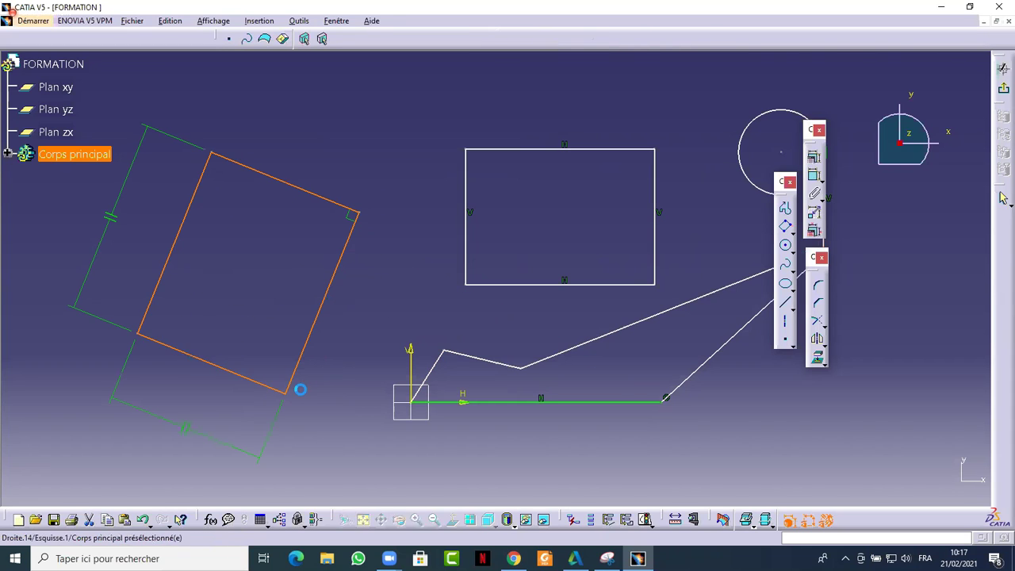
{"action": "left_click", "coordinate": [377, 377]}
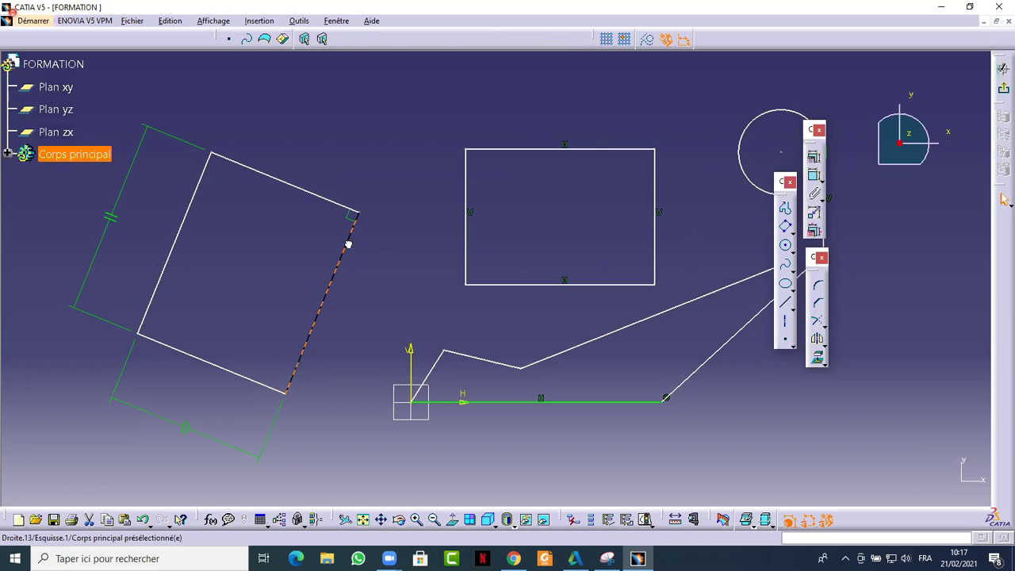
Step: Dimension the angle between the oriented rectangle's slanted side nearest the origin and the vertical axis, and delete that dimension again
{"action": "left_click", "coordinate": [410, 352], "text": "ctrl"}
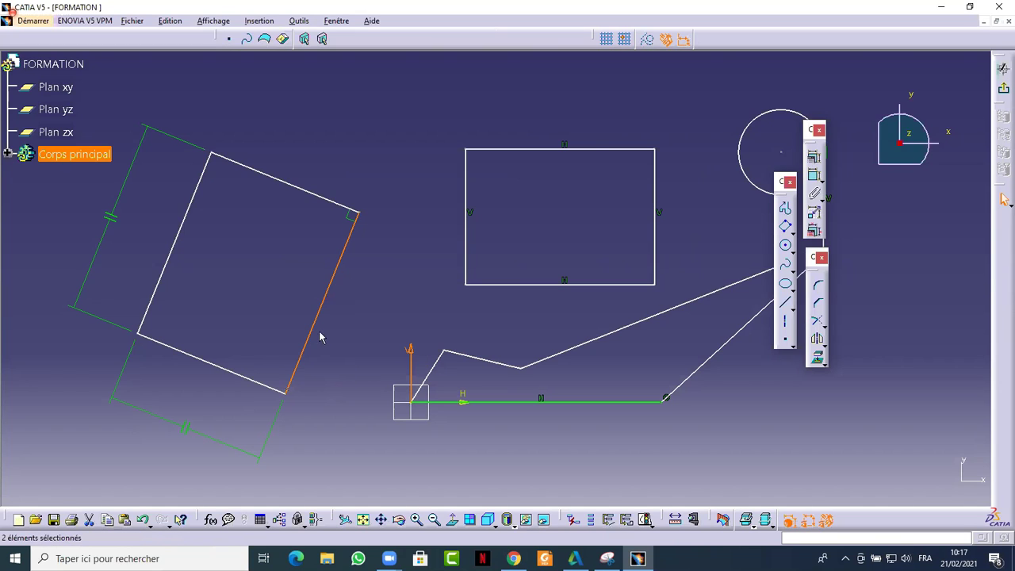
{"action": "left_click", "coordinate": [412, 331]}
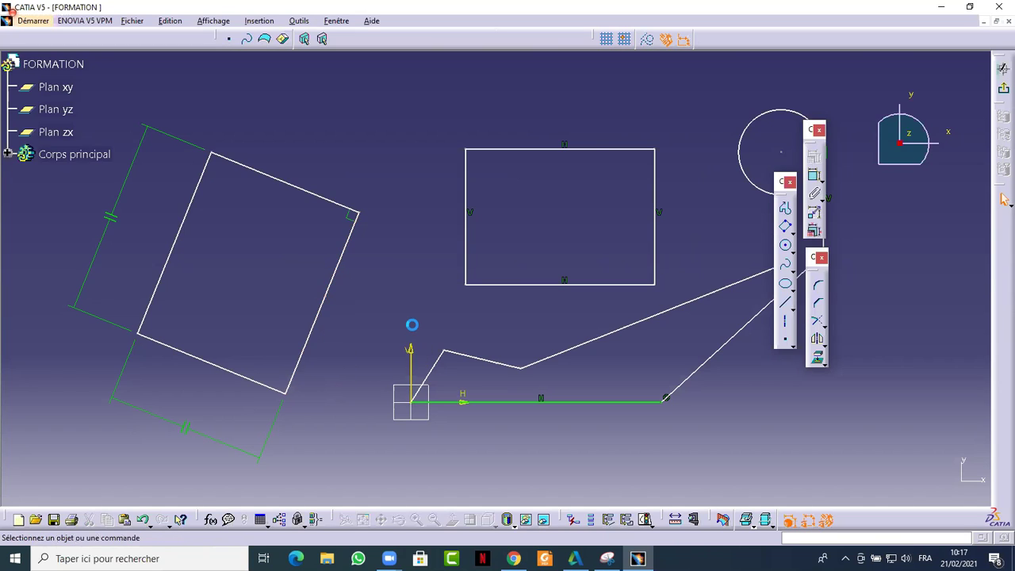
{"action": "left_click", "coordinate": [813, 179]}
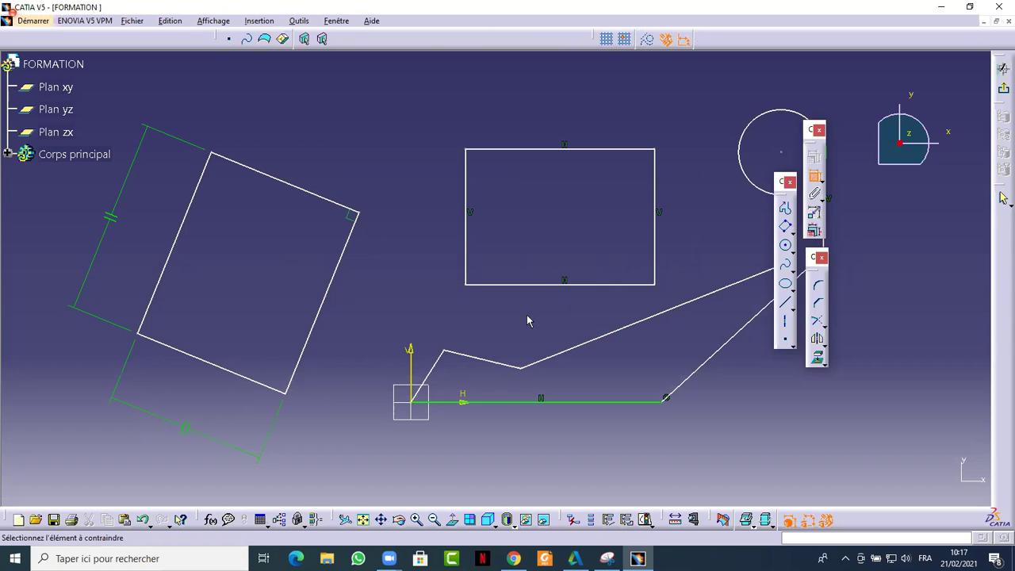
{"action": "left_click", "coordinate": [318, 322]}
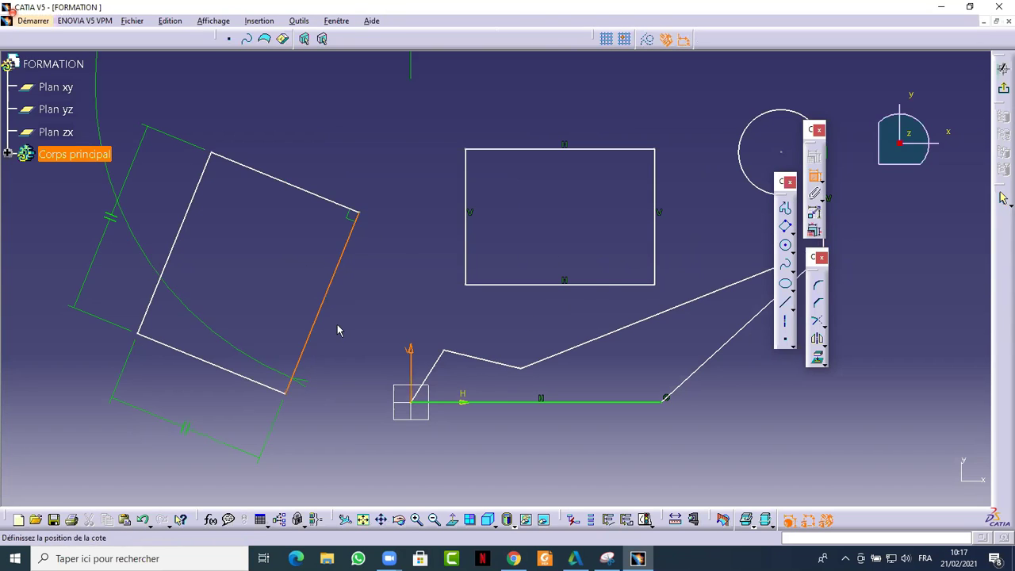
{"action": "left_click", "coordinate": [374, 319]}
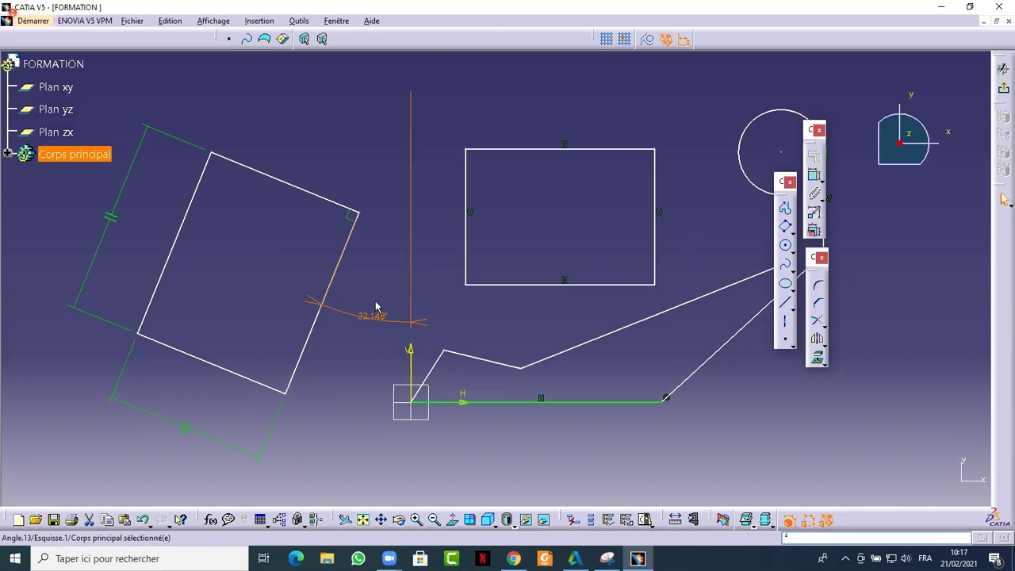
{"action": "left_click", "coordinate": [377, 321]}
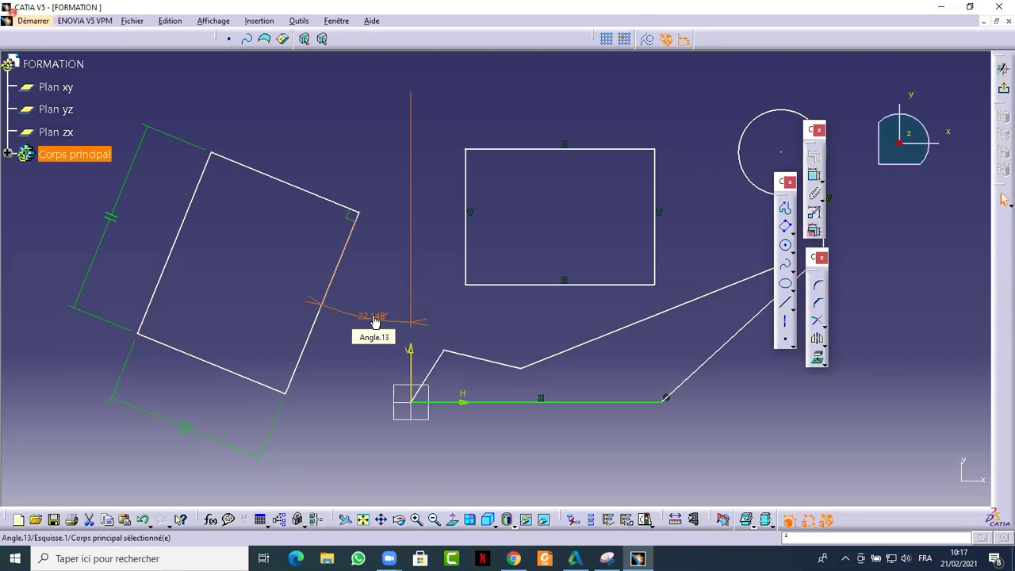
{"action": "key", "text": "Delete"}
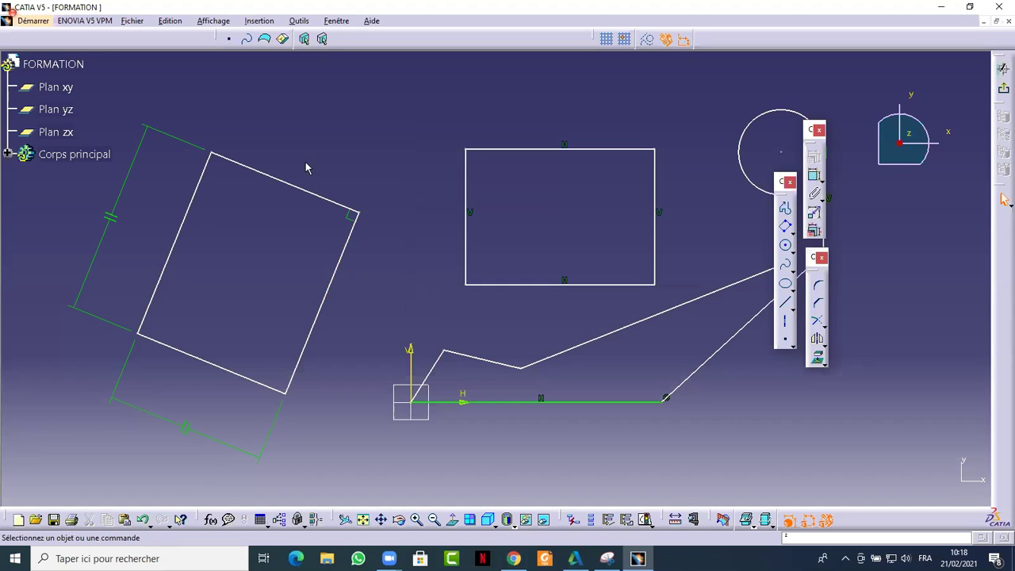
Step: Select two adjacent sides of the oriented rectangle and two of the straight rectangle to compare their perpendicularity
{"action": "left_click", "coordinate": [351, 231], "text": "ctrl"}
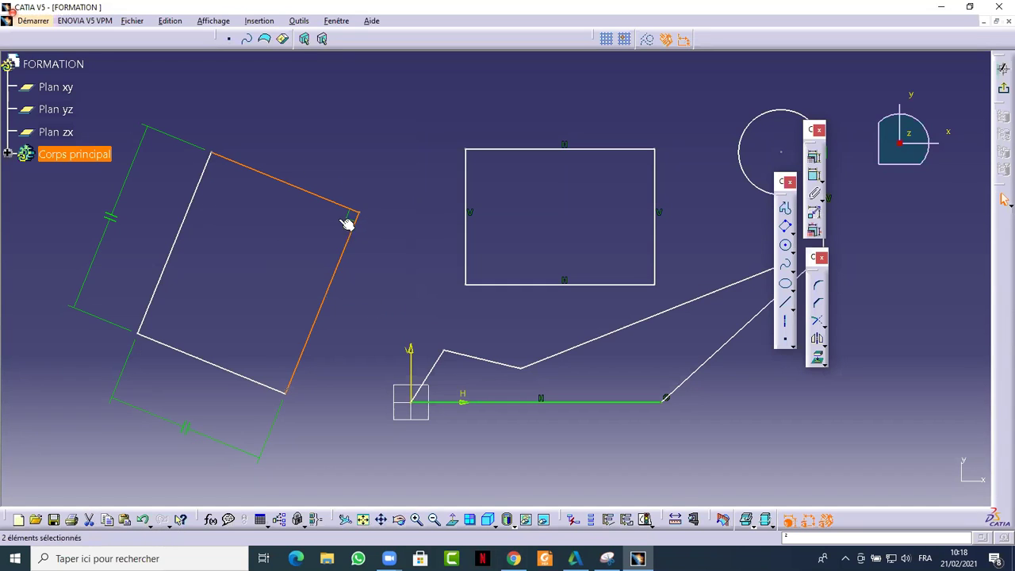
{"action": "left_click", "coordinate": [388, 214]}
{"action": "left_click", "coordinate": [485, 150]}
{"action": "left_click", "coordinate": [465, 164], "text": "ctrl"}
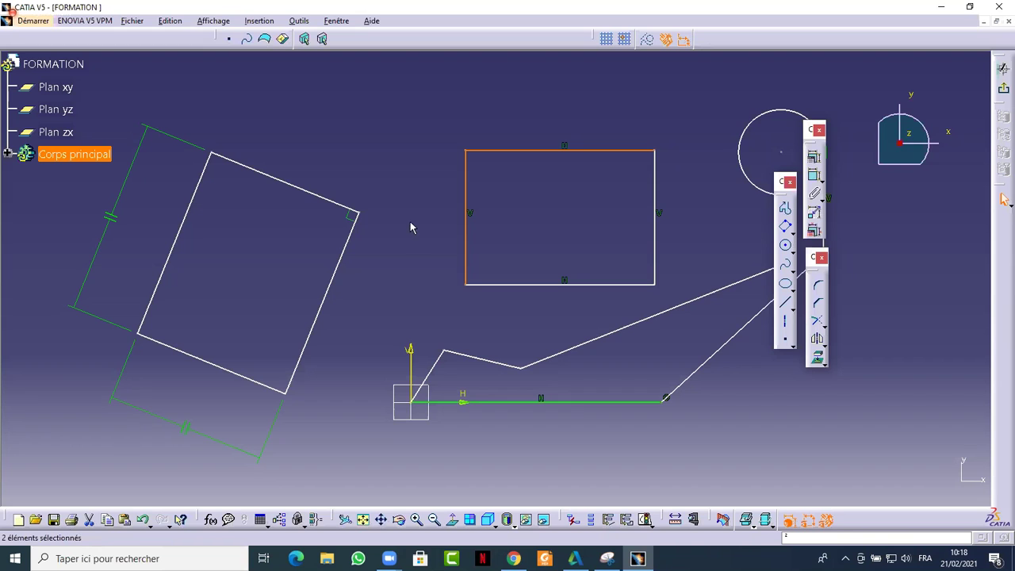
Step: Zoom out and pan the sketch to free up empty space above both rectangles
{"action": "mouse_move", "coordinate": [424, 170]}
{"action": "middle_mouse_down"}
{"action": "mouse_move", "coordinate": [410, 170]}
{"action": "mouse_move", "coordinate": [412, 265]}
{"action": "mouse_move", "coordinate": [415, 197]}
{"action": "mouse_move", "coordinate": [417, 252]}
{"action": "middle_mouse_up"}
{"action": "middle_click_drag", "start_coordinate": [459, 343], "coordinate": [452, 125]}
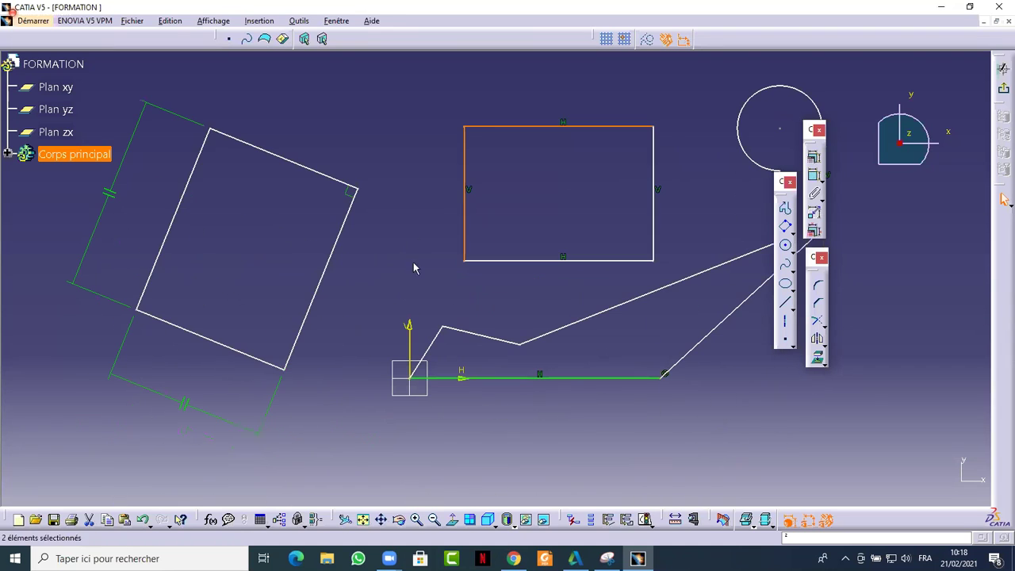
{"action": "left_click", "coordinate": [432, 519]}
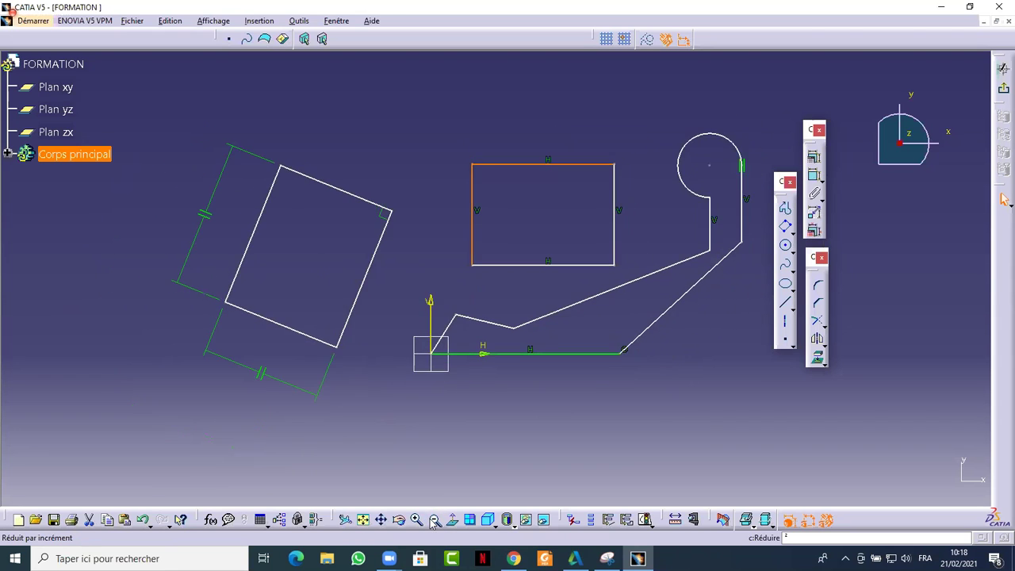
{"action": "middle_click_drag", "start_coordinate": [451, 340], "coordinate": [438, 416]}
{"action": "middle_click_drag", "start_coordinate": [415, 469], "coordinate": [415, 450], "text": "ctrl"}
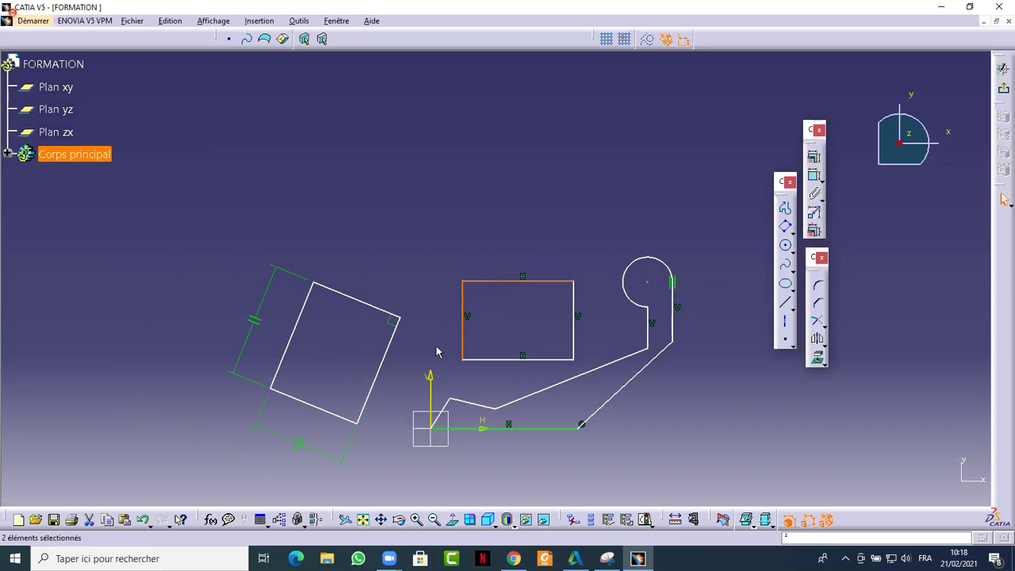
{"action": "middle_click_drag", "start_coordinate": [471, 368], "coordinate": [480, 357]}
{"action": "middle_click_drag", "start_coordinate": [467, 400], "coordinate": [465, 383], "text": "ctrl"}
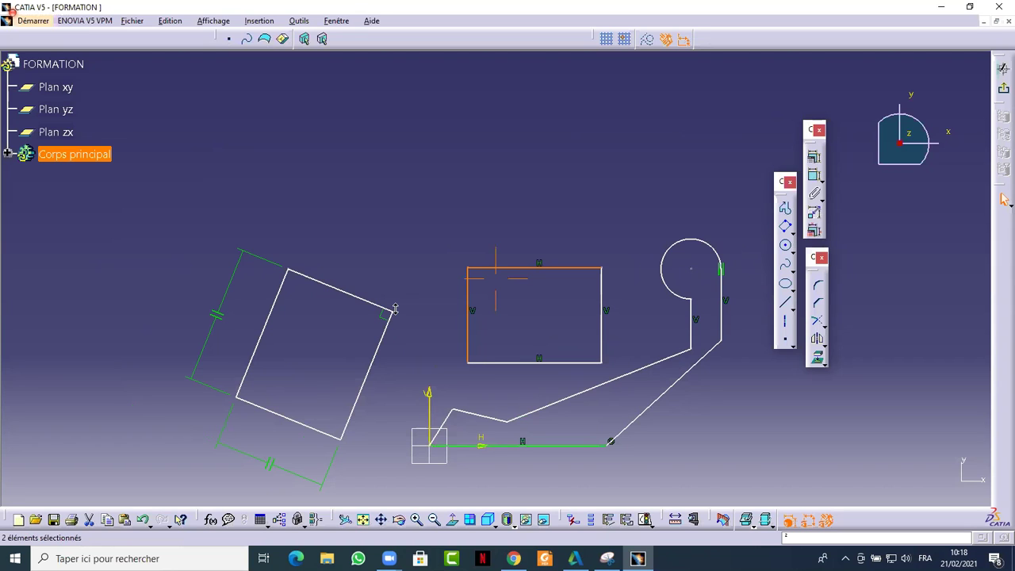
{"action": "mouse_move", "coordinate": [394, 309]}
{"action": "middle_mouse_down", "text": "ctrl"}
{"action": "mouse_move", "coordinate": [378, 265]}
{"action": "mouse_move", "coordinate": [387, 401]}
{"action": "mouse_move", "coordinate": [386, 209]}
{"action": "mouse_move", "coordinate": [403, 327]}
{"action": "middle_mouse_up", "text": "ctrl"}
{"action": "mouse_move", "coordinate": [451, 459]}
{"action": "middle_mouse_down"}
{"action": "mouse_move", "coordinate": [423, 458]}
{"action": "mouse_move", "coordinate": [454, 471]}
{"action": "middle_mouse_up"}
{"action": "left_click", "coordinate": [699, 233]}
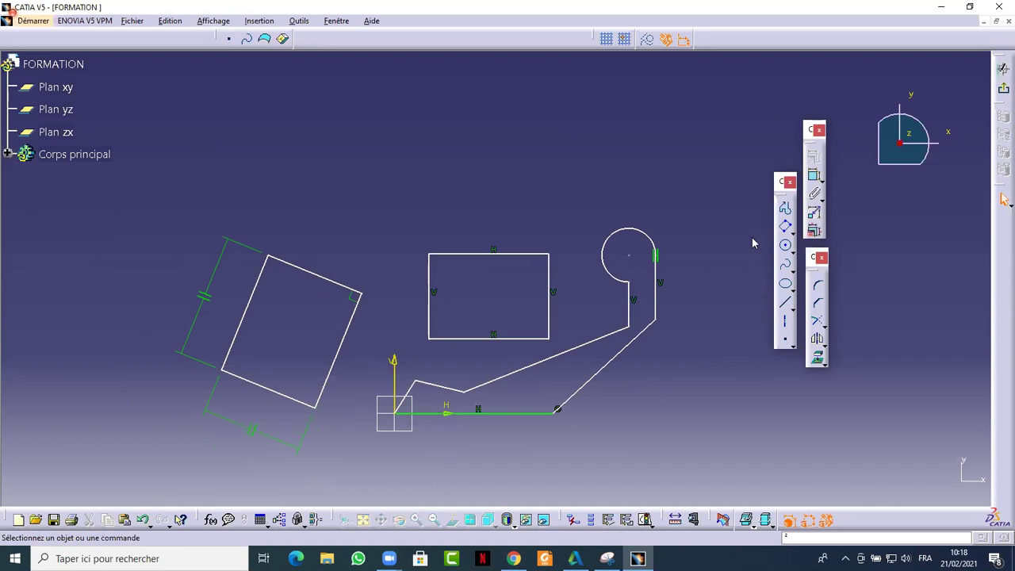
Step: Draw a parallelogram by three corners above the rectangles, with a slanted first side, a horizontal lower side and a height of about 53 mm
{"action": "left_click", "coordinate": [795, 232]}
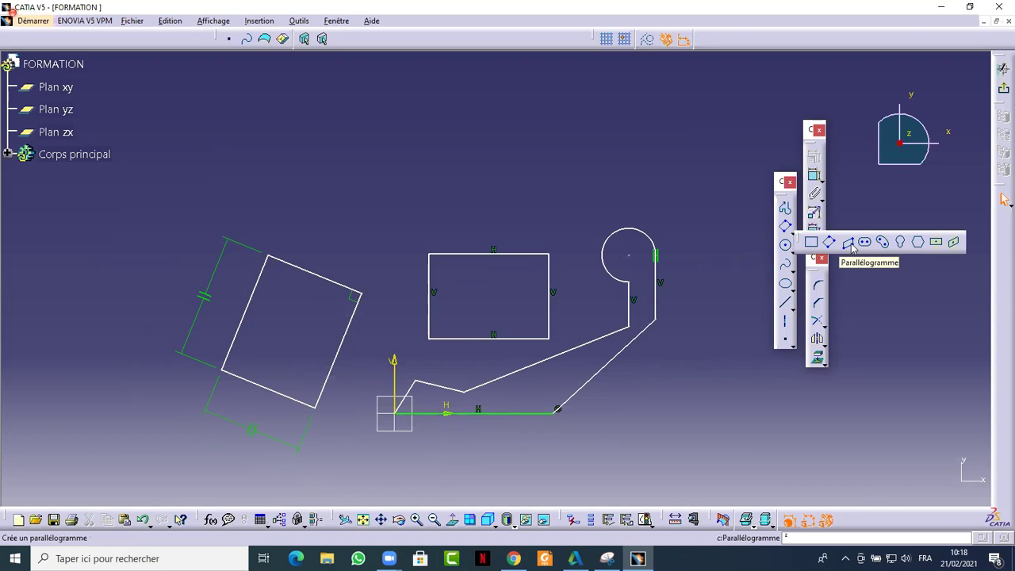
{"action": "left_click", "coordinate": [848, 242]}
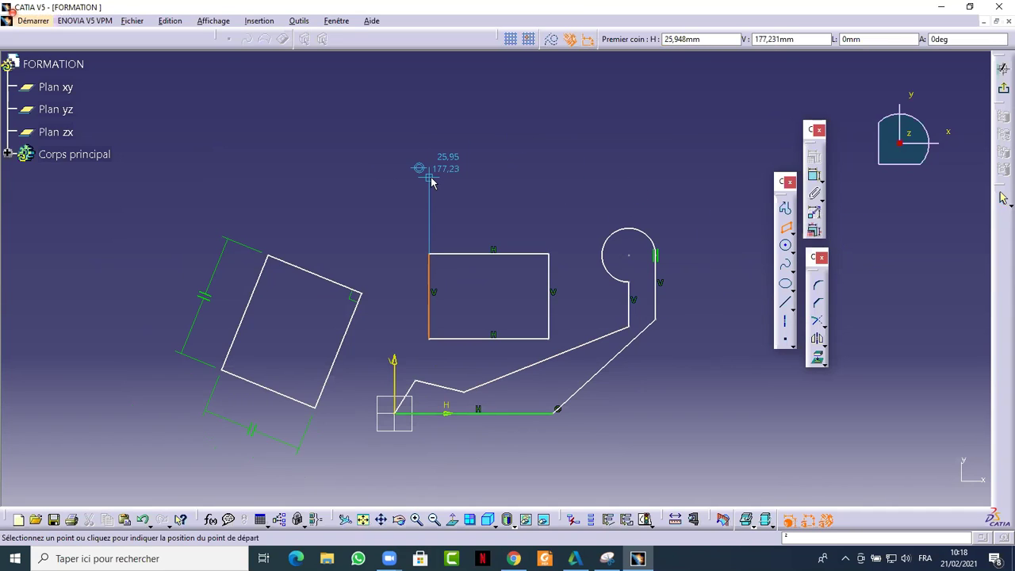
{"action": "left_click", "coordinate": [390, 106]}
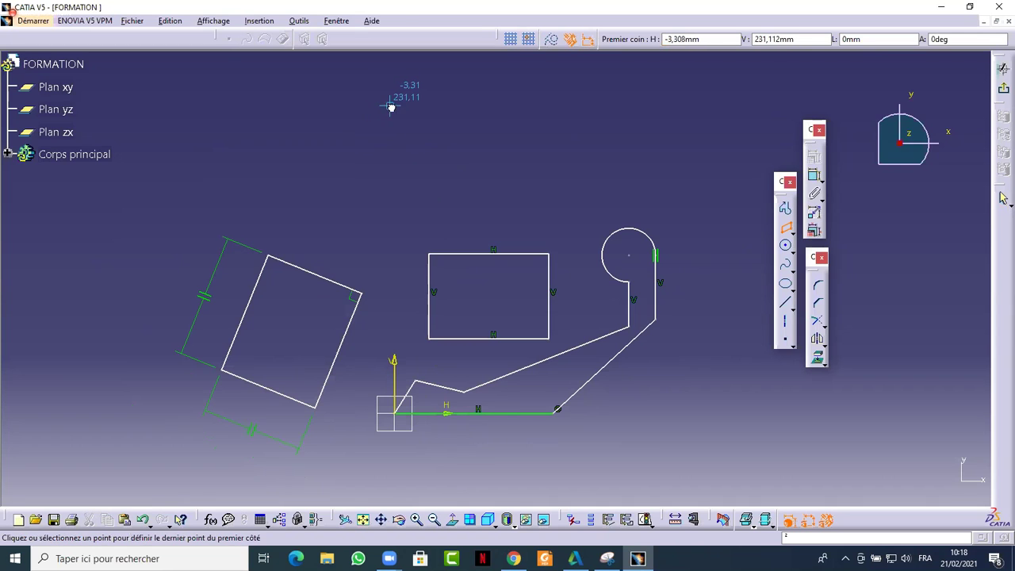
{"action": "left_click", "coordinate": [458, 179]}
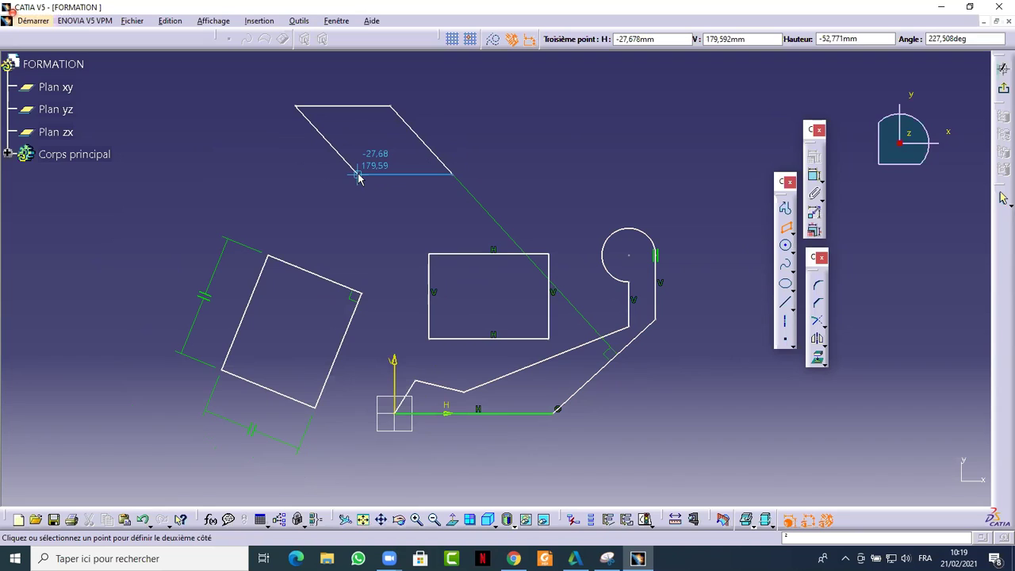
{"action": "left_click", "coordinate": [358, 176]}
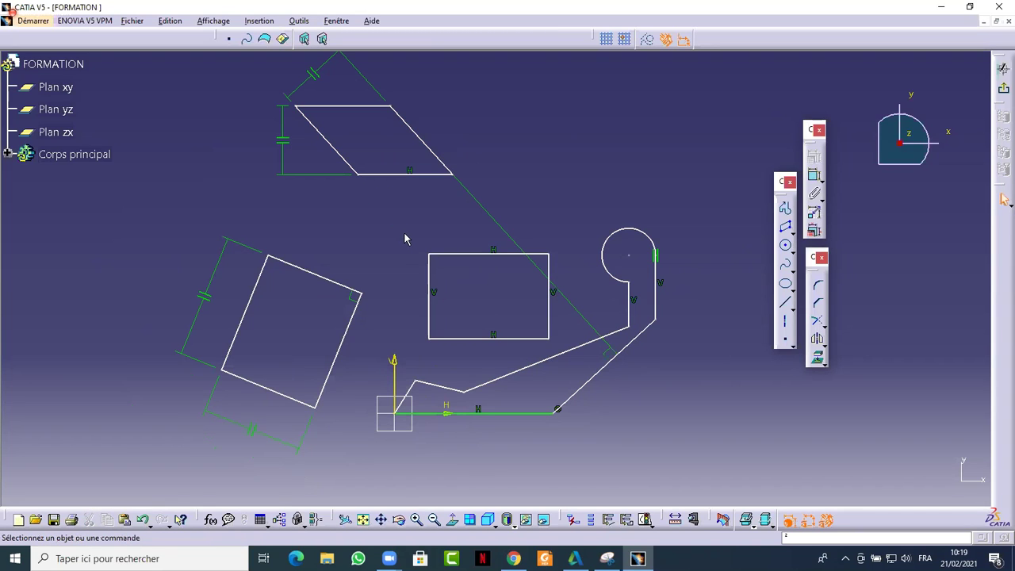
Step: Select the parallelogram's slanted side together with its lower horizontal side to examine the angle between them
{"action": "left_click", "coordinate": [412, 131]}
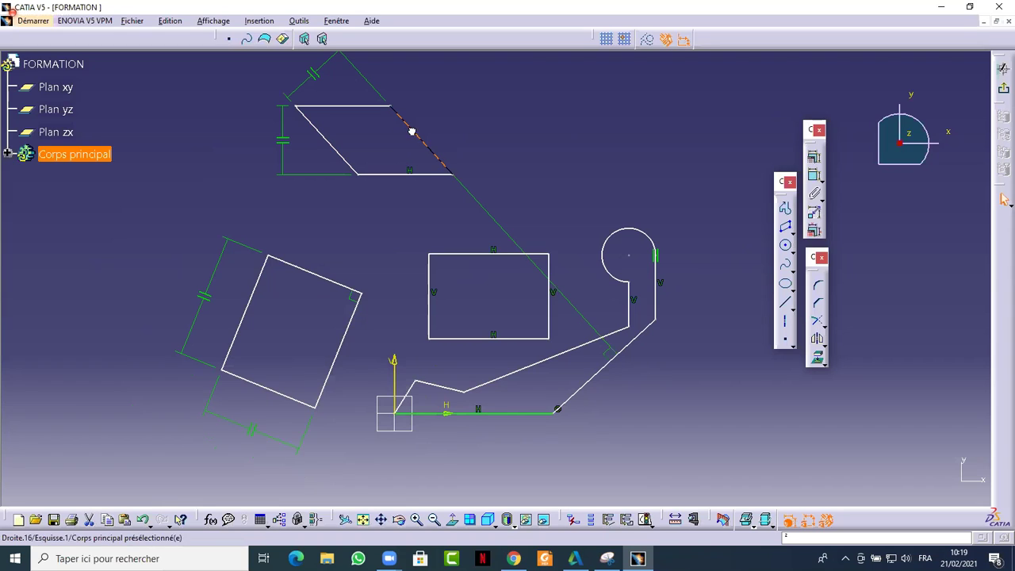
{"action": "left_click", "coordinate": [432, 174], "text": "ctrl"}
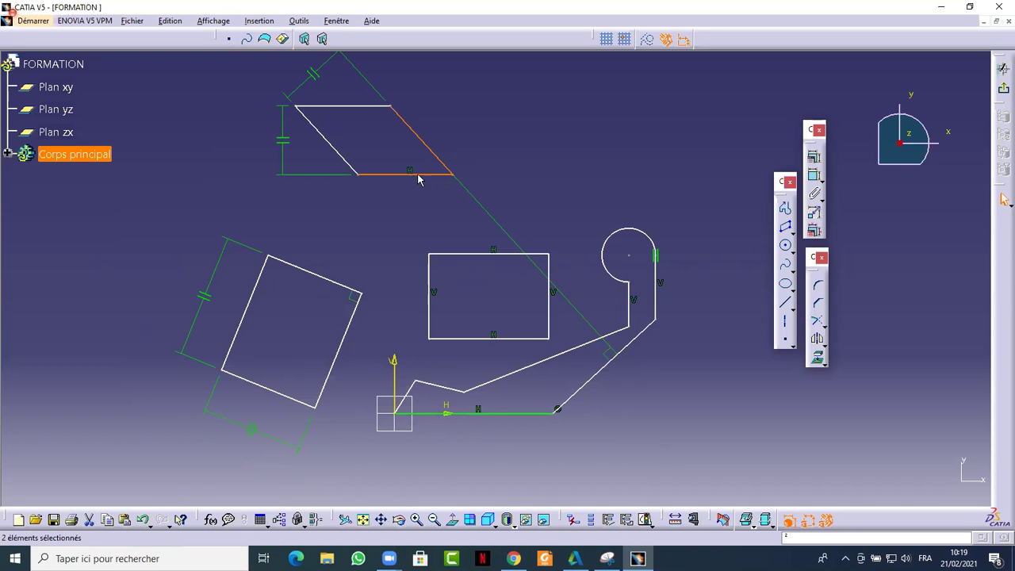
{"action": "left_click", "coordinate": [433, 145]}
Step: Draw a horizontal elongated hole above the keyhole-shaped contour by its two axis points, with a radius of about 36 mm
{"action": "mouse_move", "coordinate": [435, 147]}
{"action": "middle_mouse_down", "text": "ctrl"}
{"action": "mouse_move", "coordinate": [444, 166]}
{"action": "mouse_move", "coordinate": [359, 212]}
{"action": "middle_mouse_up", "text": "ctrl"}
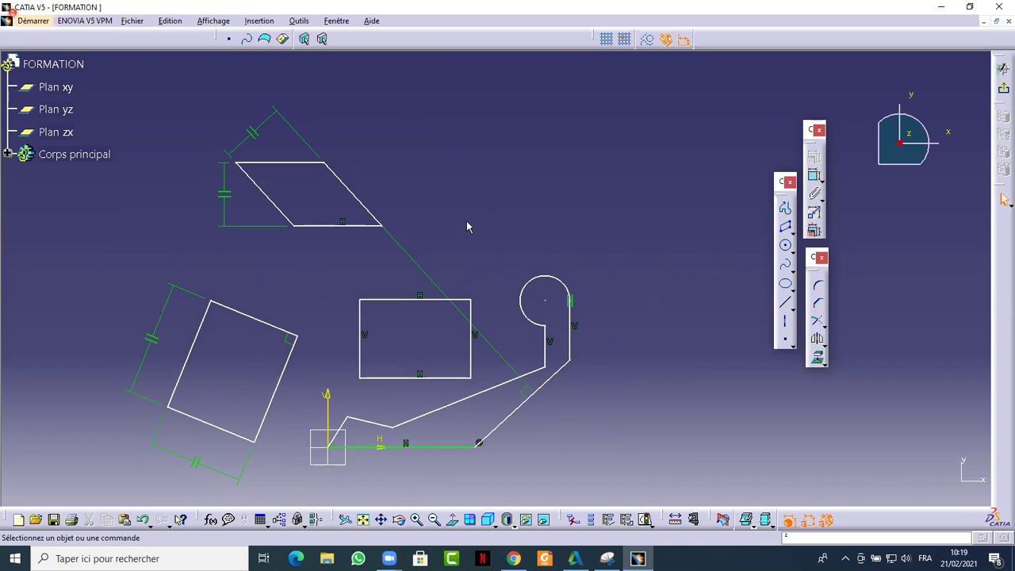
{"action": "left_click", "coordinate": [789, 231]}
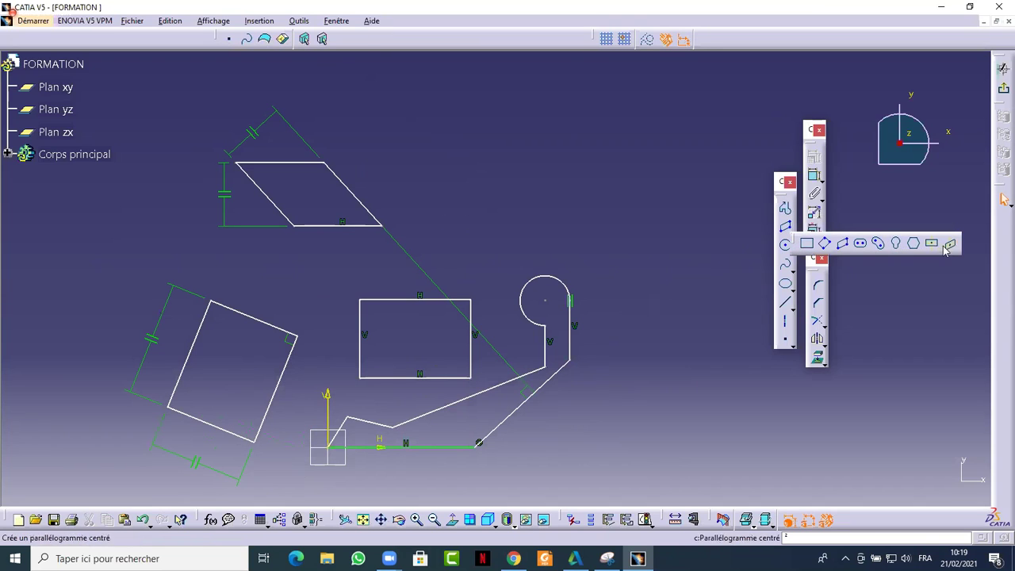
{"action": "left_click", "coordinate": [861, 245]}
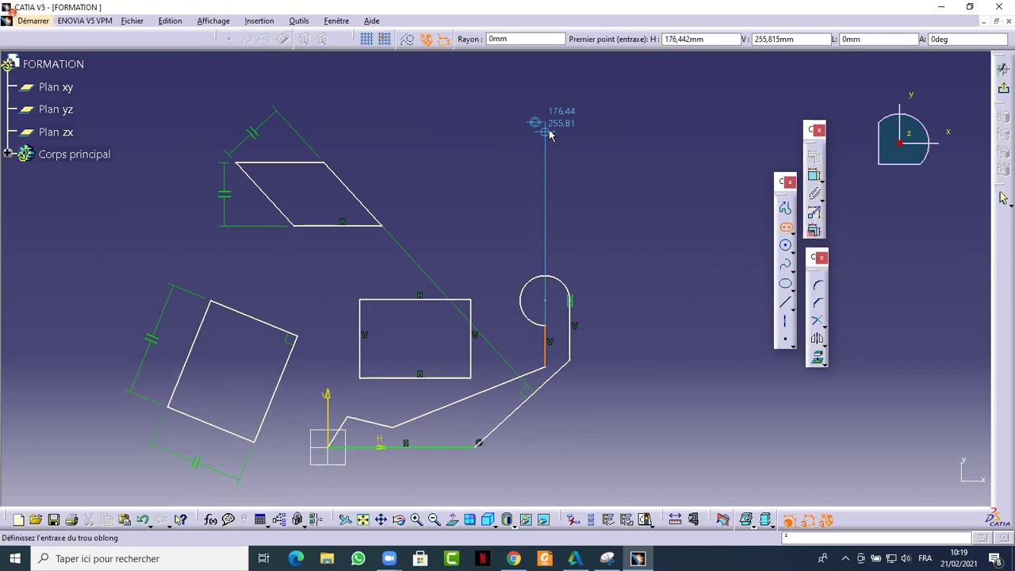
{"action": "left_click", "coordinate": [557, 127]}
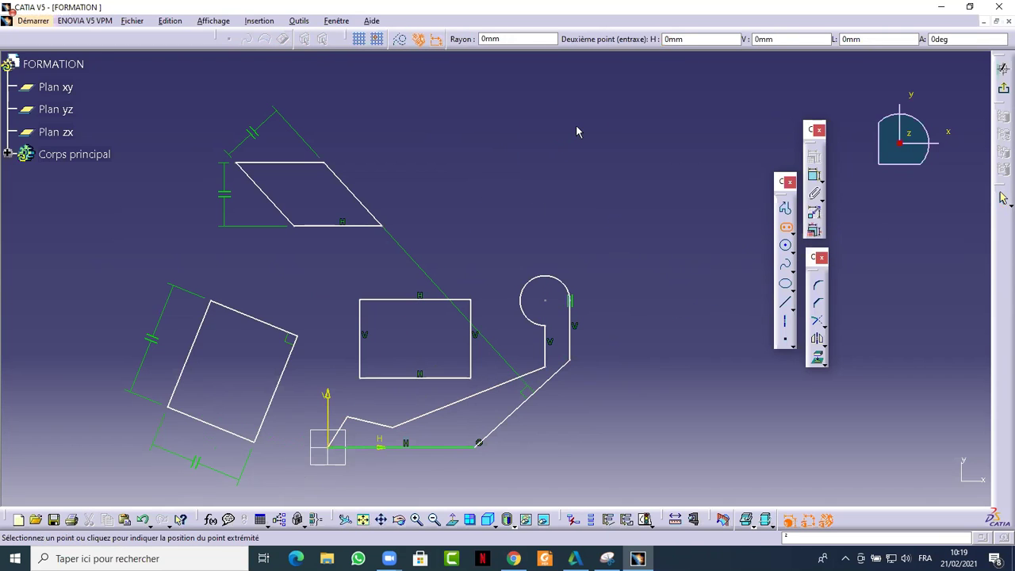
{"action": "left_click", "coordinate": [660, 127]}
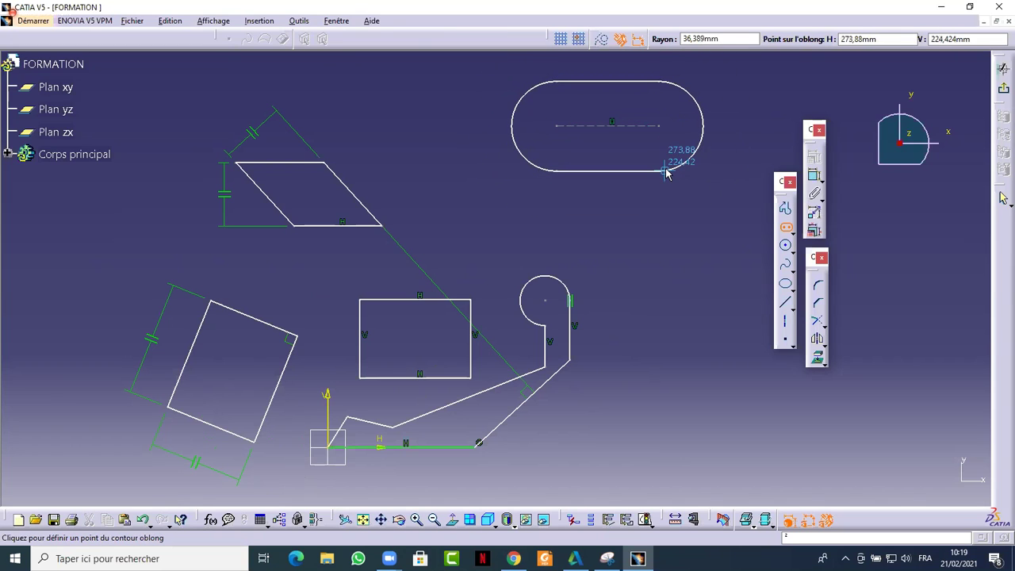
{"action": "left_click", "coordinate": [666, 173]}
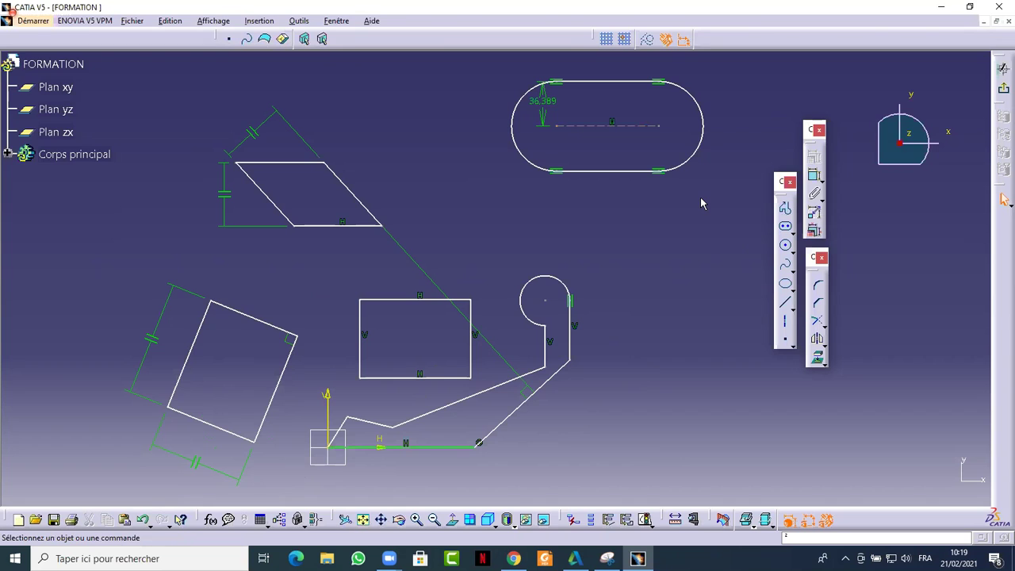
Step: Draw a hexagon below the elongated hole from its centre, about 134 mm across flats at an angle of about 120 degrees
{"action": "middle_click_drag", "start_coordinate": [681, 194], "coordinate": [680, 192]}
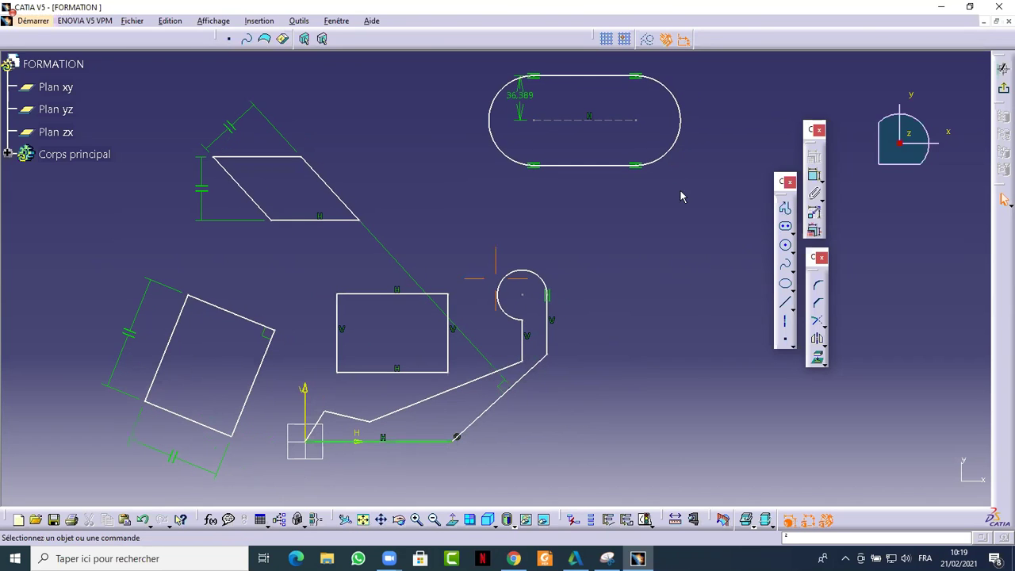
{"action": "left_click", "coordinate": [792, 232]}
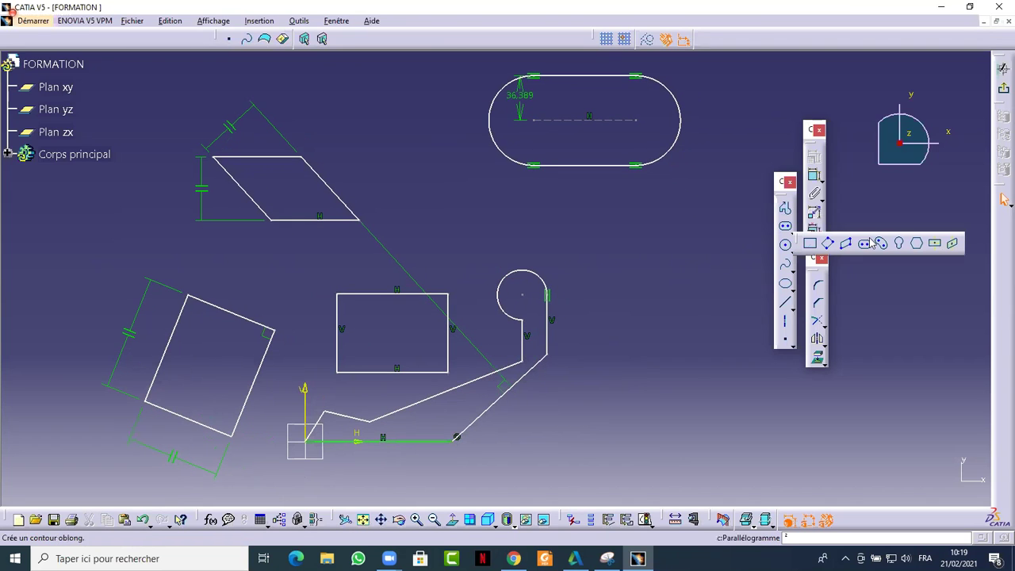
{"action": "left_click", "coordinate": [918, 246]}
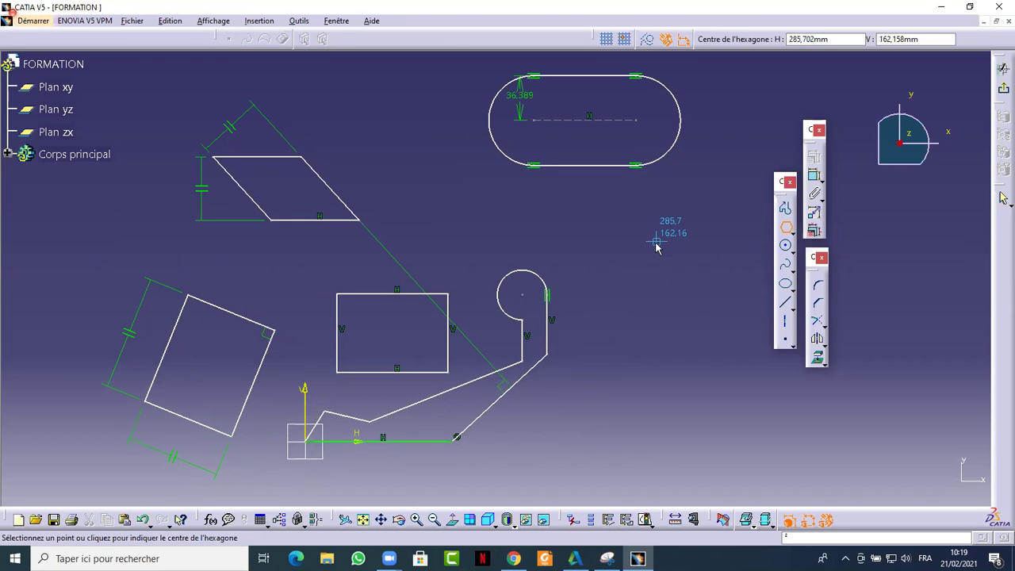
{"action": "left_click", "coordinate": [667, 280]}
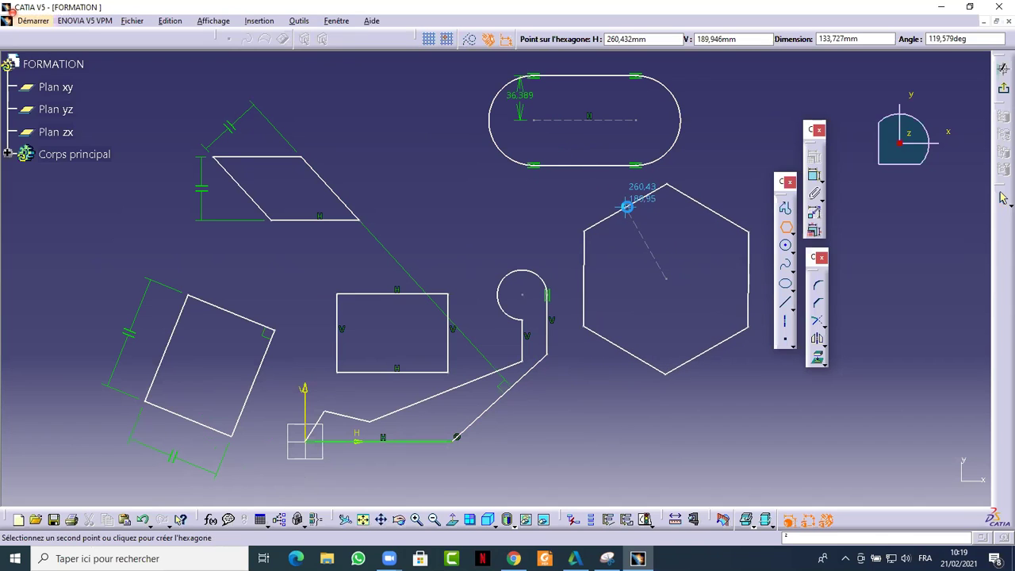
{"action": "left_click", "coordinate": [626, 206]}
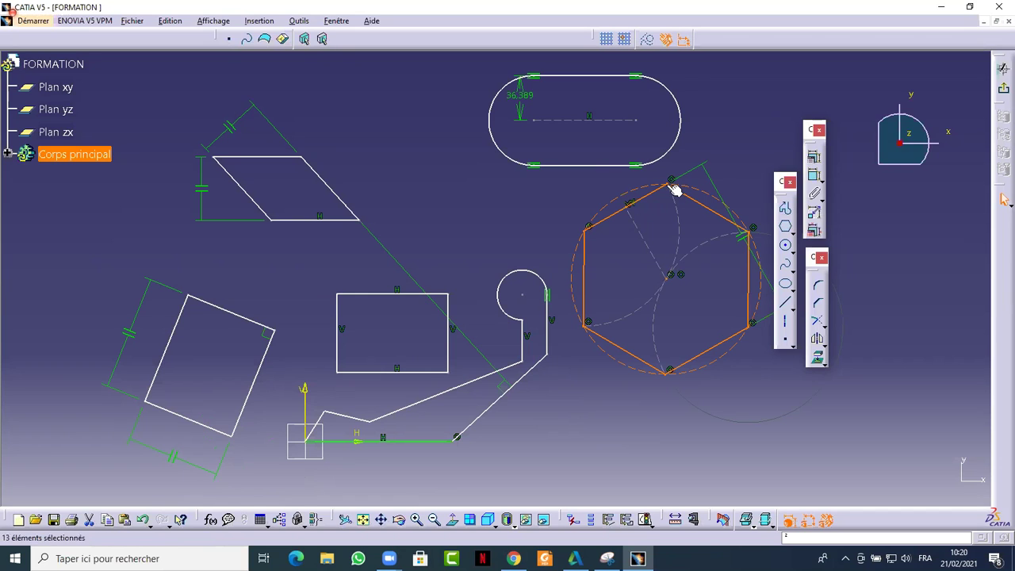
Step: Deselect the hexagon and restore the view normal to the sketch plane
{"action": "middle_click_drag", "start_coordinate": [659, 215], "coordinate": [642, 226]}
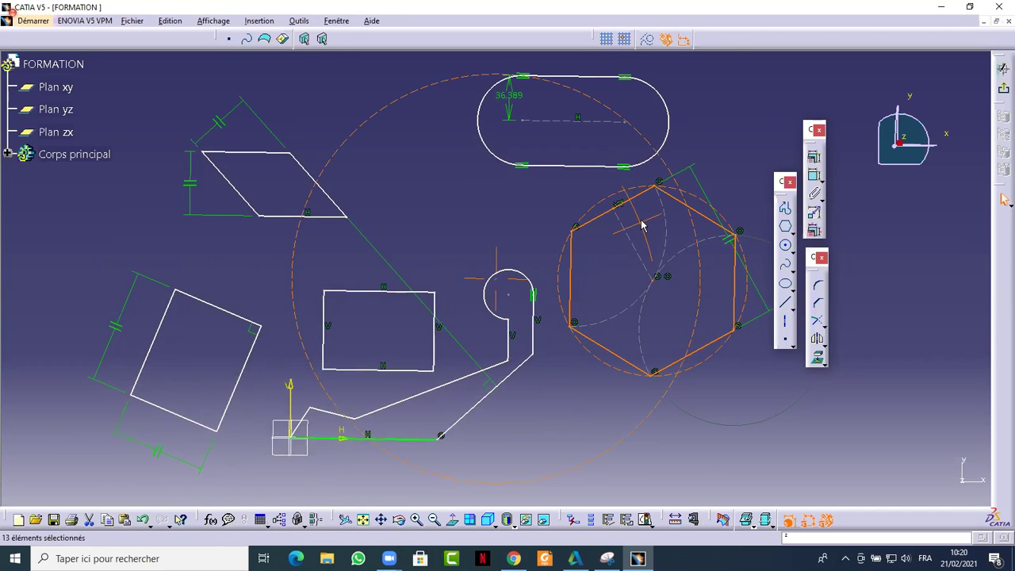
{"action": "mouse_move", "coordinate": [605, 394]}
{"action": "middle_mouse_down"}
{"action": "mouse_move", "coordinate": [600, 272]}
{"action": "mouse_move", "coordinate": [524, 280]}
{"action": "mouse_move", "coordinate": [532, 303]}
{"action": "mouse_move", "coordinate": [620, 265]}
{"action": "mouse_move", "coordinate": [604, 281]}
{"action": "middle_mouse_up"}
{"action": "left_click", "coordinate": [506, 476]}
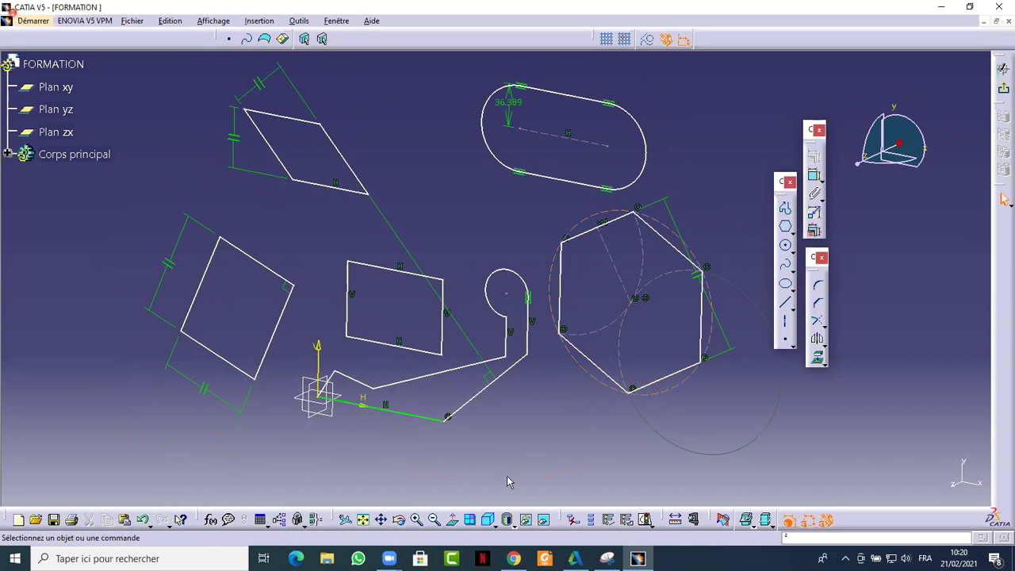
{"action": "left_click", "coordinate": [453, 522]}
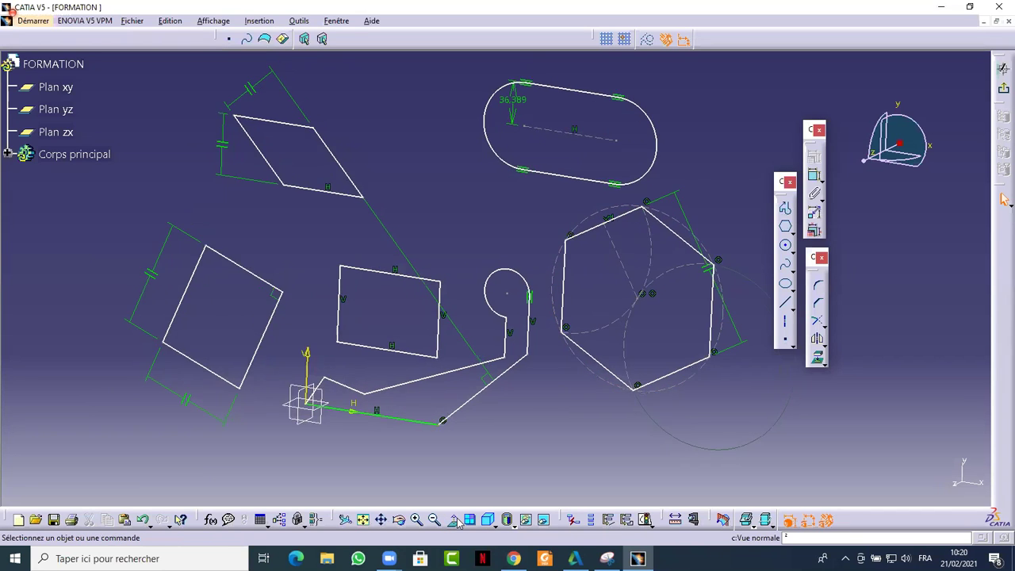
{"action": "middle_click_drag", "start_coordinate": [566, 466], "coordinate": [527, 464]}
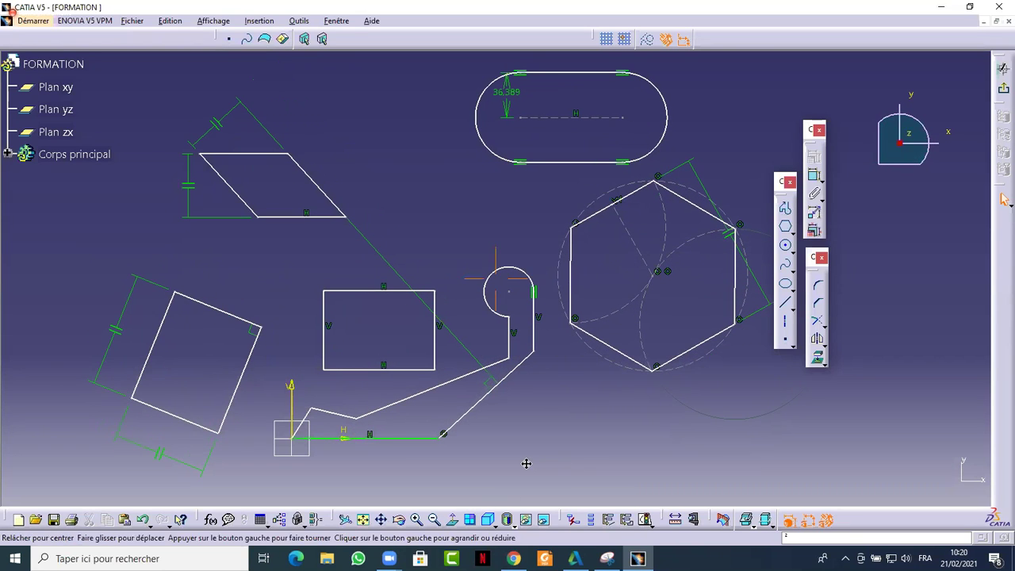
Step: Draw a centred rectangle below the hexagon around about H 263 mm, V -53 mm, and move it slightly up and right by its centre point
{"action": "left_click", "coordinate": [785, 245]}
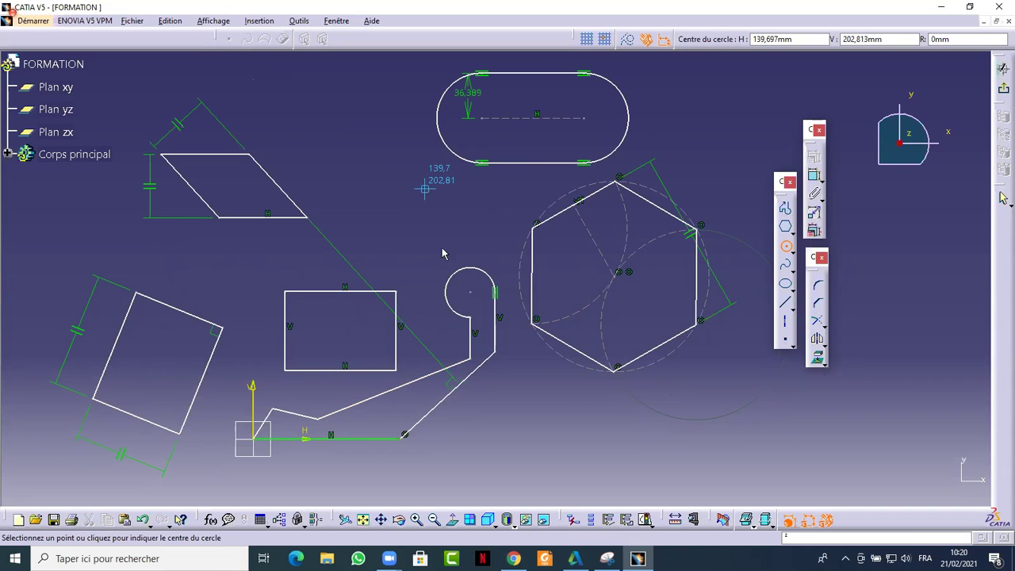
{"action": "left_click", "coordinate": [787, 248]}
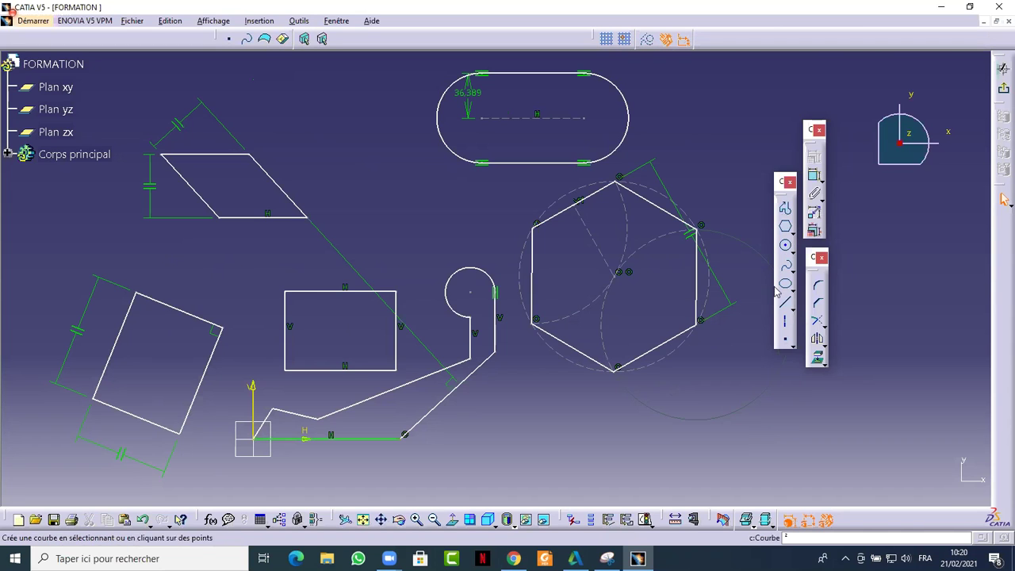
{"action": "mouse_move", "coordinate": [728, 360]}
{"action": "middle_mouse_down"}
{"action": "mouse_move", "coordinate": [725, 372]}
{"action": "mouse_move", "coordinate": [643, 360]}
{"action": "mouse_move", "coordinate": [646, 368]}
{"action": "middle_mouse_up"}
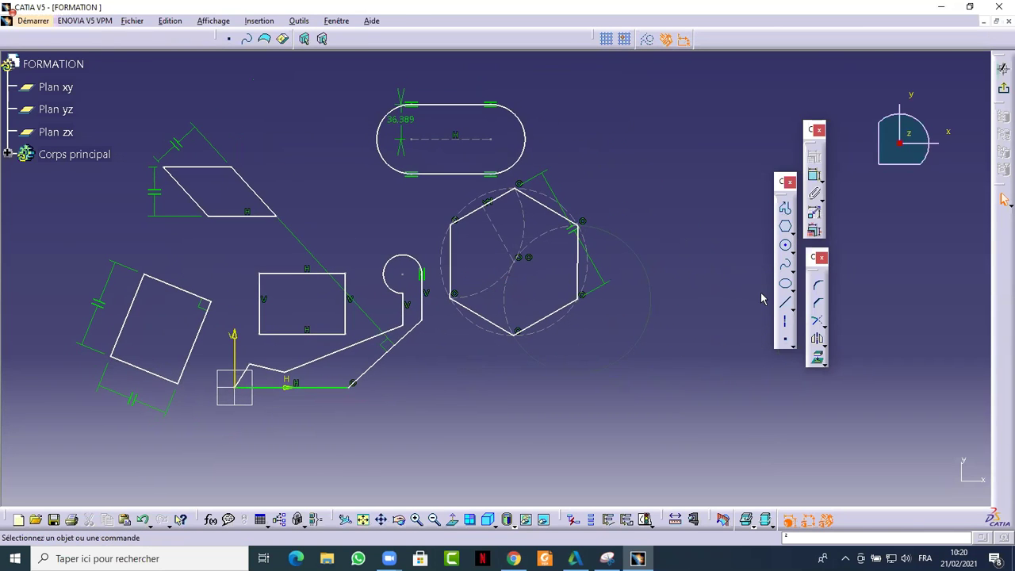
{"action": "left_click", "coordinate": [792, 232]}
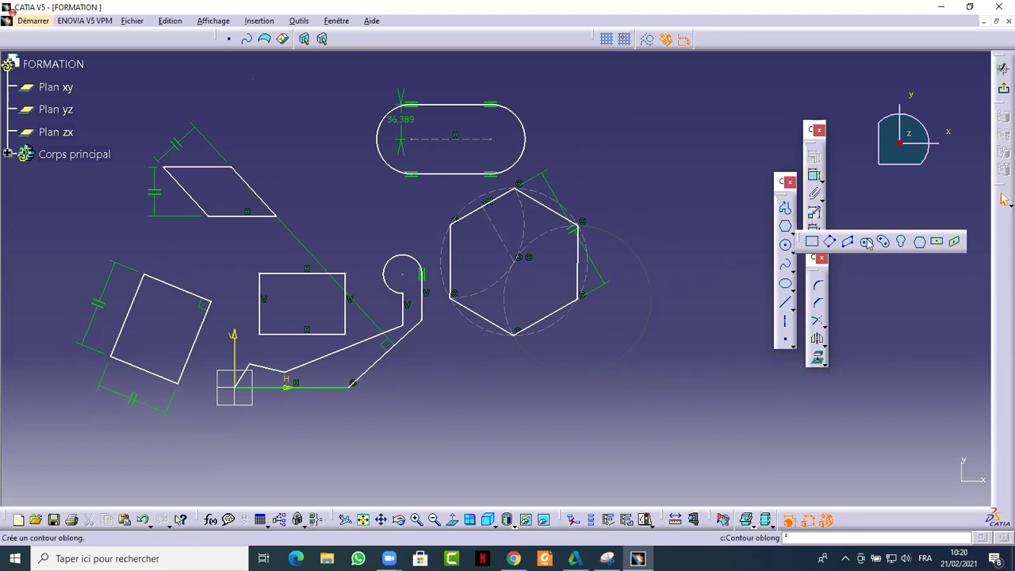
{"action": "left_click", "coordinate": [938, 244]}
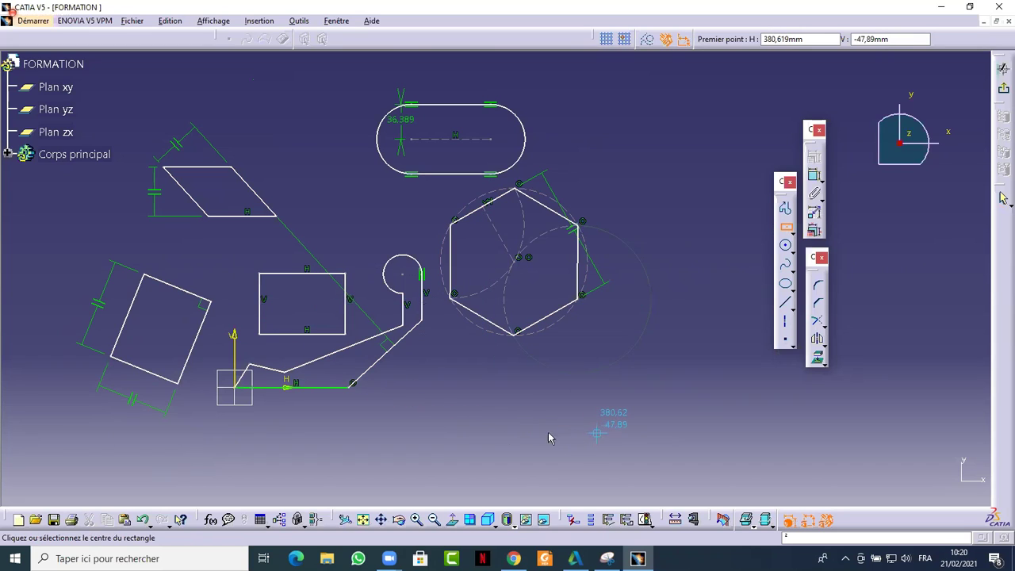
{"action": "left_click", "coordinate": [485, 436]}
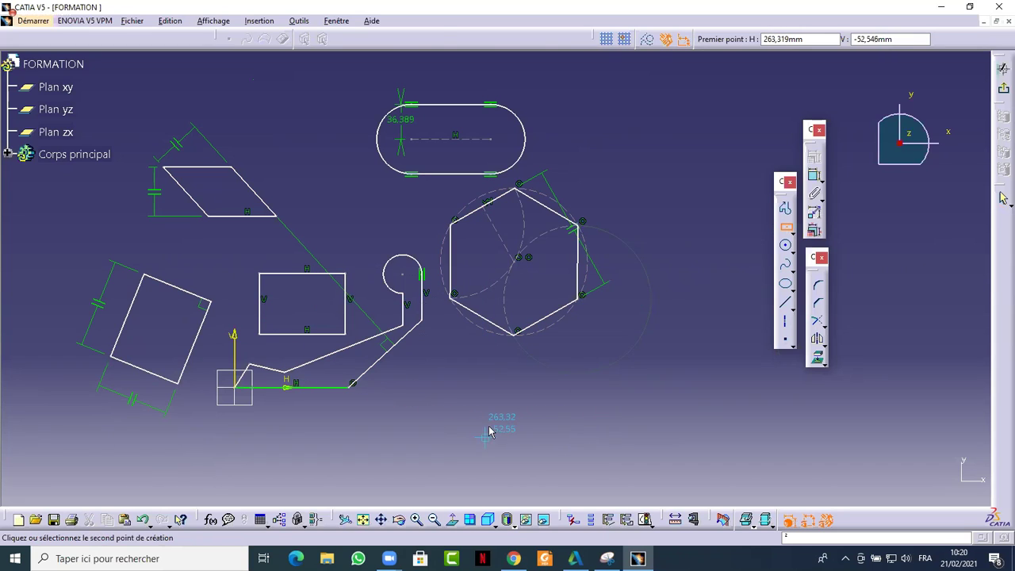
{"action": "left_click", "coordinate": [569, 381]}
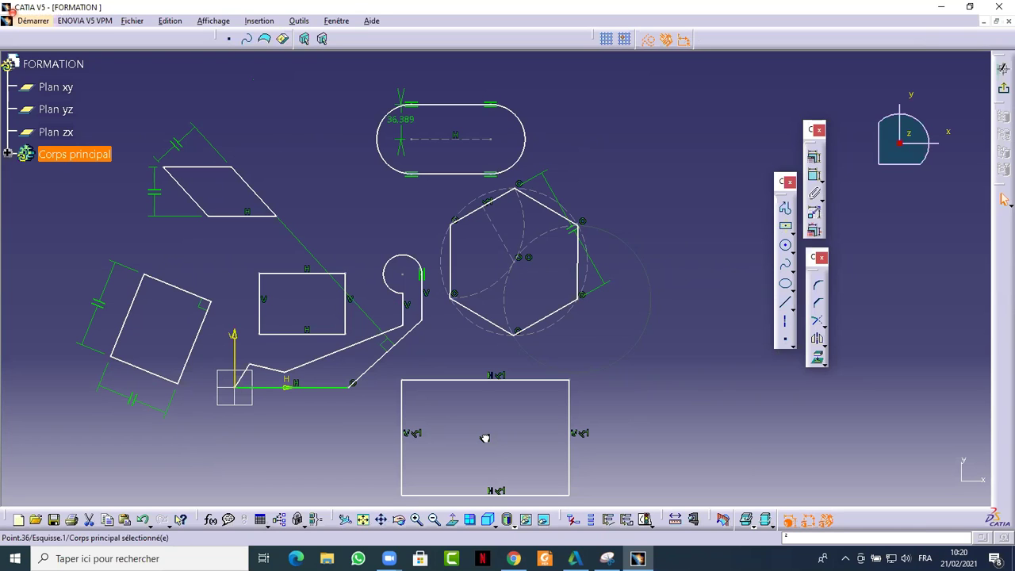
{"action": "mouse_move", "coordinate": [485, 437]}
{"action": "left_mouse_down"}
{"action": "mouse_move", "coordinate": [485, 447]}
{"action": "mouse_move", "coordinate": [773, 460]}
{"action": "mouse_move", "coordinate": [861, 217]}
{"action": "mouse_move", "coordinate": [744, 128]}
{"action": "mouse_move", "coordinate": [652, 410]}
{"action": "mouse_move", "coordinate": [512, 416]}
{"action": "left_mouse_up"}
{"action": "left_click", "coordinate": [320, 304]}
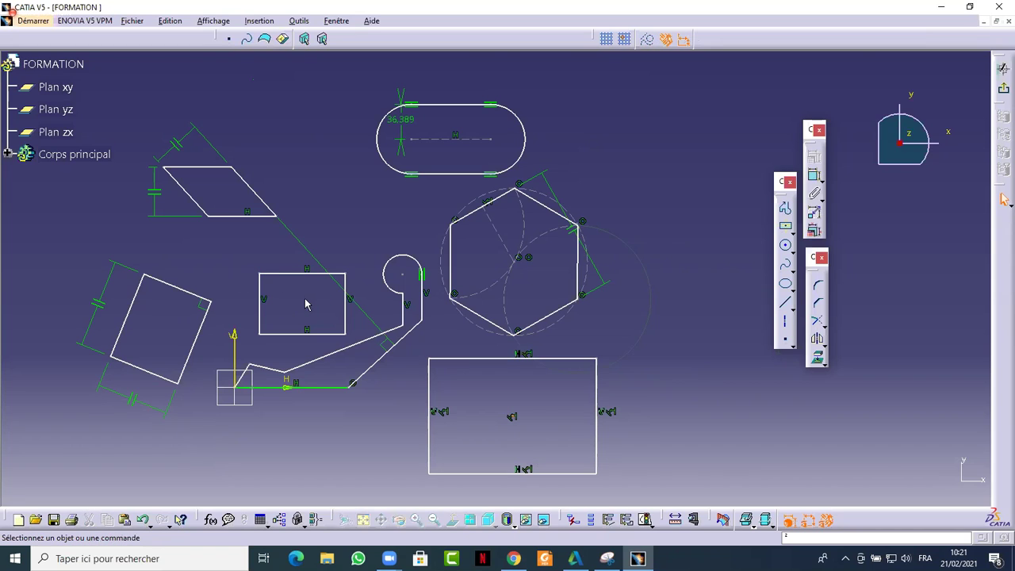
Step: Pull the sides and upper corners of the straight rectangle to raise its upper side and shift its vertical sides slightly left
{"action": "left_click_drag", "start_coordinate": [290, 273], "coordinate": [264, 267]}
{"action": "left_click", "coordinate": [266, 269], "text": "ctrl"}
{"action": "left_click", "coordinate": [325, 266]}
{"action": "left_click_drag", "start_coordinate": [336, 249], "coordinate": [324, 271]}
{"action": "left_click", "coordinate": [315, 341]}
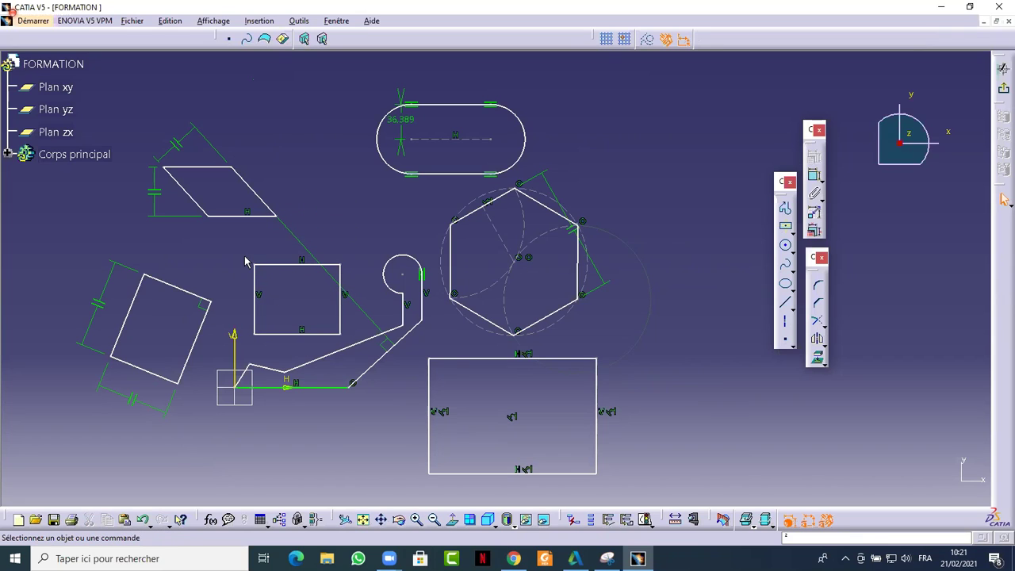
Step: Select the whole straight rectangle and move it slightly upward as one block
{"action": "left_click_drag", "start_coordinate": [237, 247], "coordinate": [350, 340]}
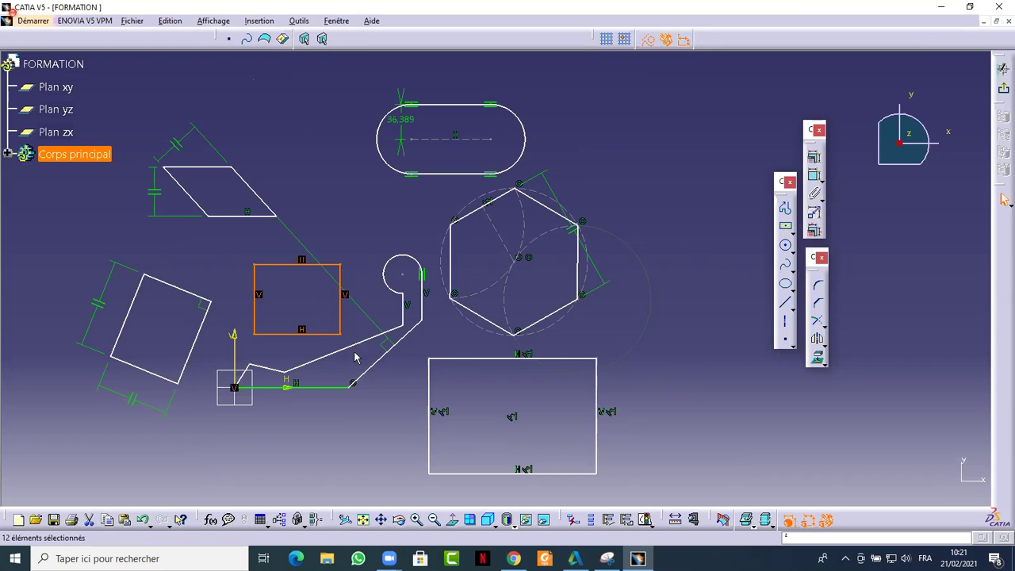
{"action": "mouse_move", "coordinate": [294, 264]}
{"action": "left_mouse_down"}
{"action": "mouse_move", "coordinate": [329, 206]}
{"action": "mouse_move", "coordinate": [344, 120]}
{"action": "mouse_move", "coordinate": [290, 249]}
{"action": "mouse_move", "coordinate": [299, 254]}
{"action": "left_mouse_up"}
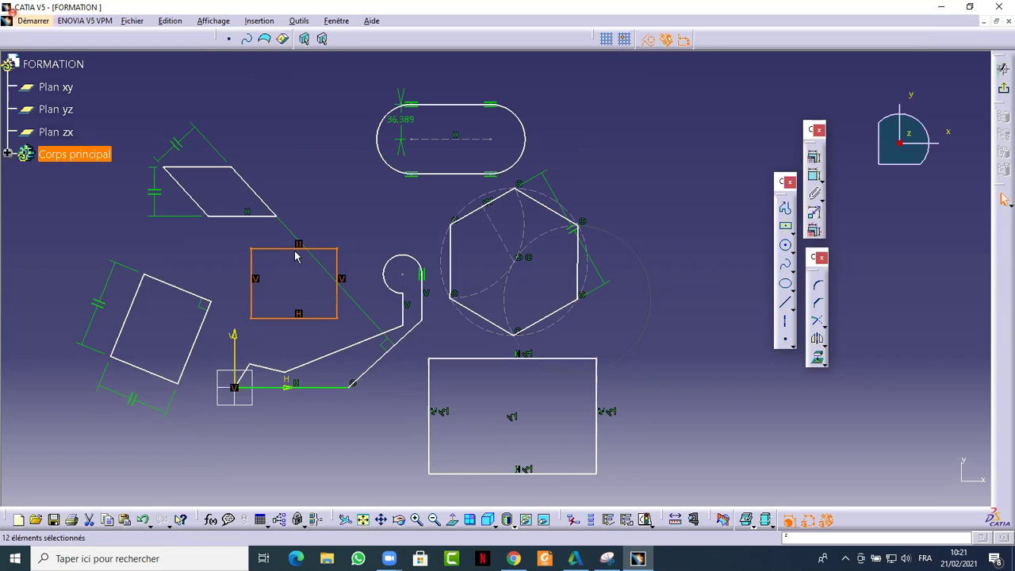
{"action": "left_click", "coordinate": [321, 231]}
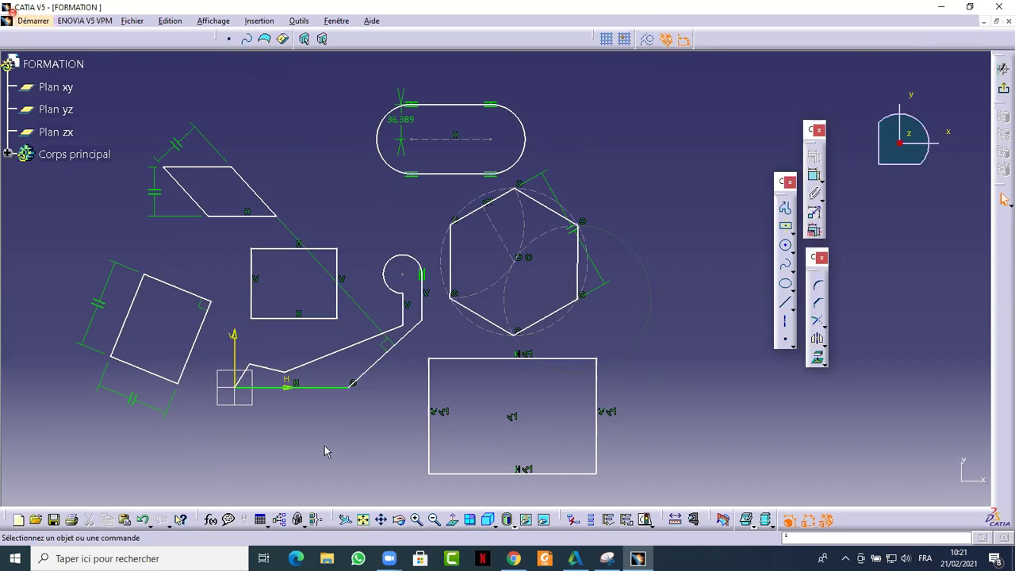
Step: Draw a circle by centre and radius point to the right of the elongated hole, and move it slightly down and left by its centre
{"action": "middle_click_drag", "start_coordinate": [340, 420], "coordinate": [329, 421]}
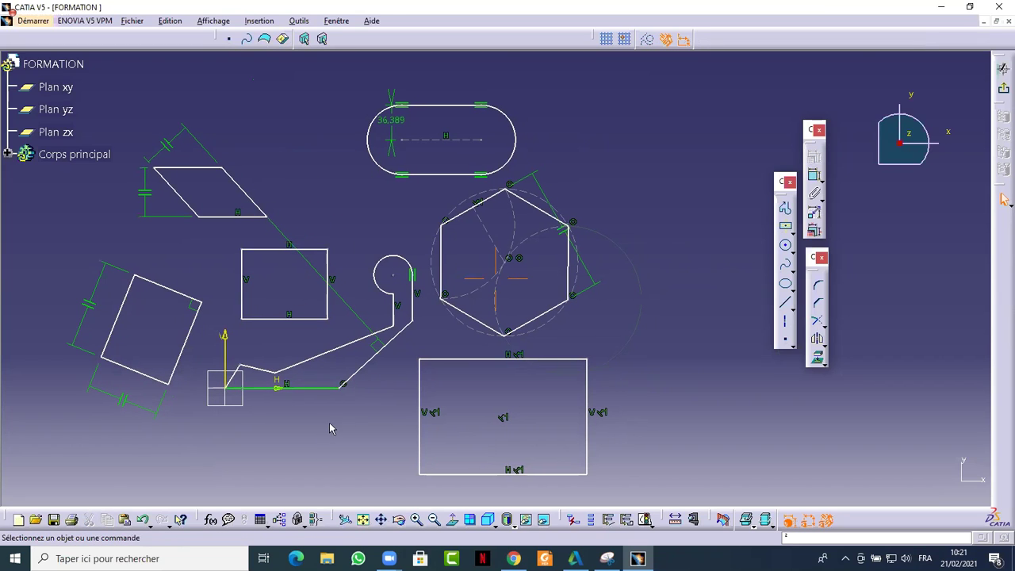
{"action": "left_click", "coordinate": [785, 270]}
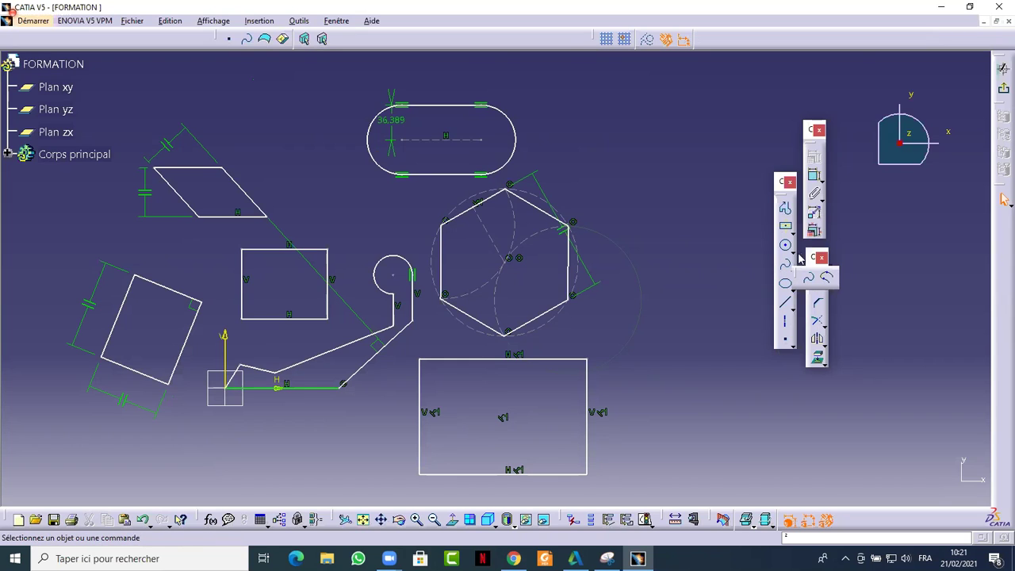
{"action": "left_click", "coordinate": [786, 246]}
{"action": "left_click", "coordinate": [792, 253]}
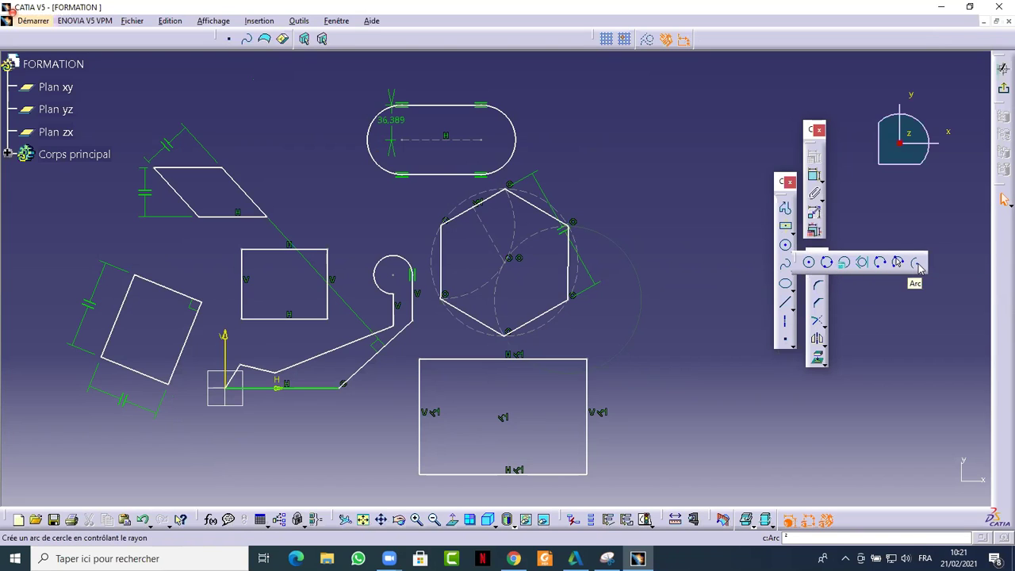
{"action": "left_click", "coordinate": [787, 246]}
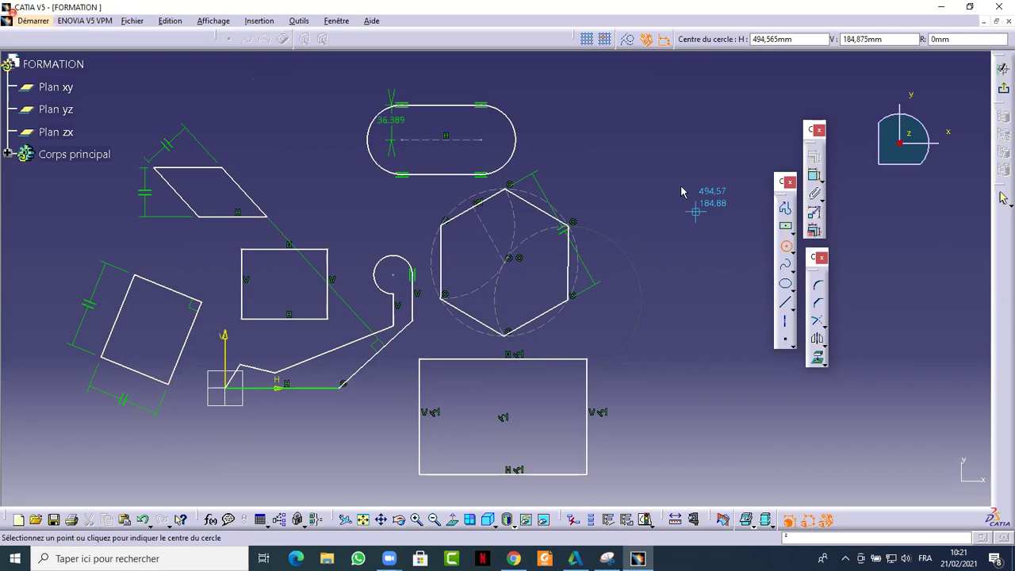
{"action": "left_click", "coordinate": [669, 147]}
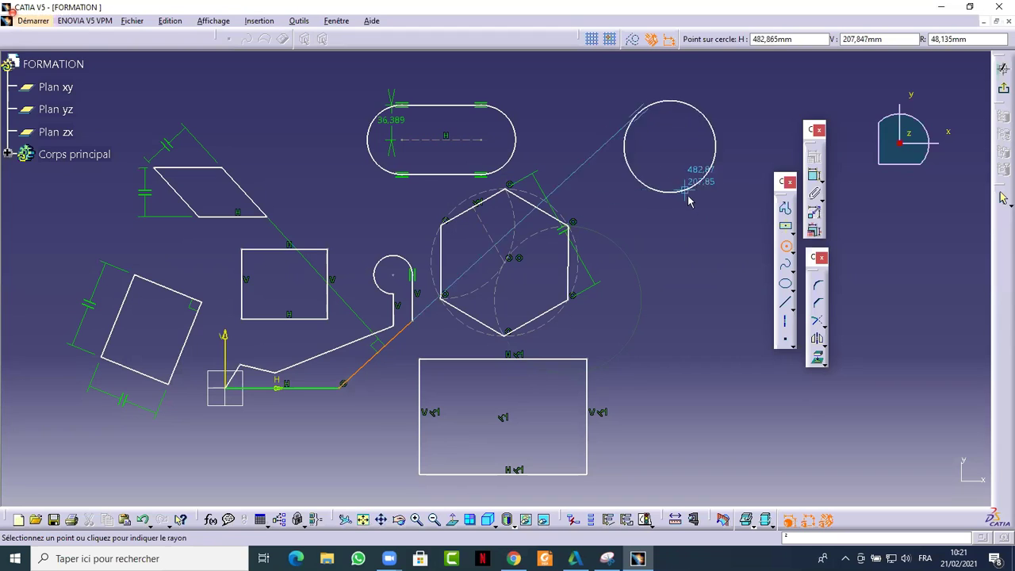
{"action": "left_click", "coordinate": [712, 230]}
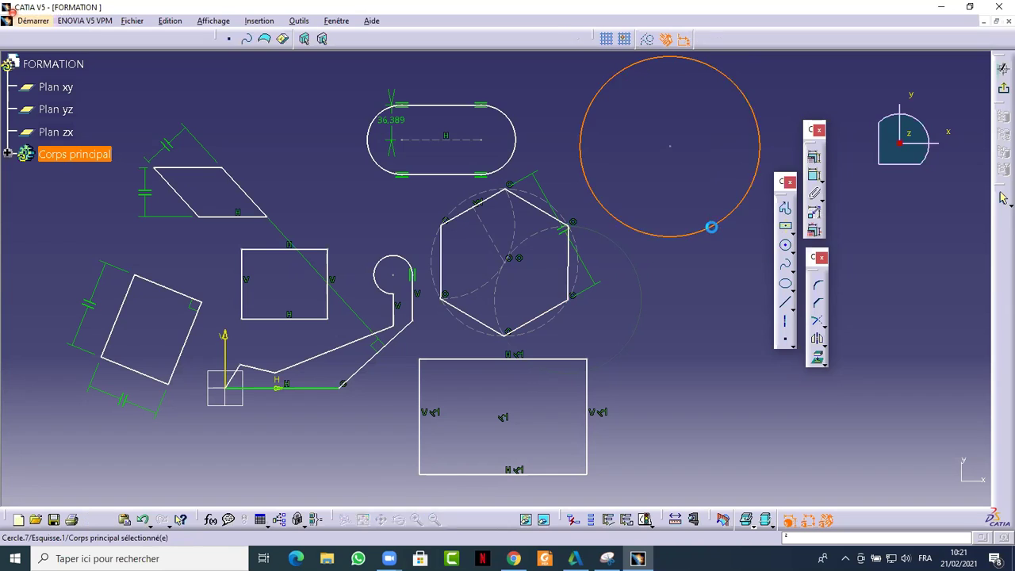
{"action": "left_click", "coordinate": [698, 126]}
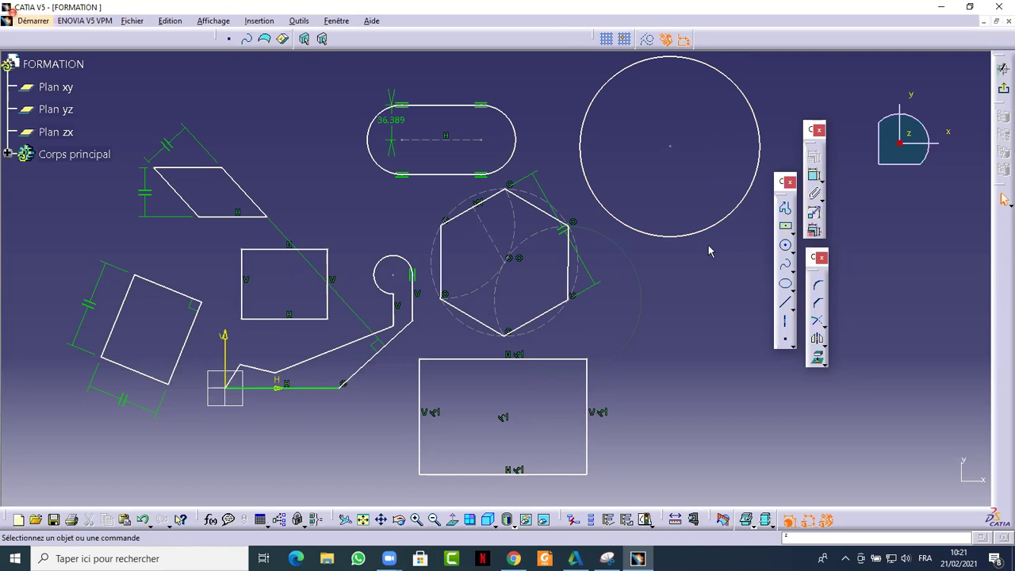
{"action": "left_click_drag", "start_coordinate": [670, 148], "coordinate": [651, 169]}
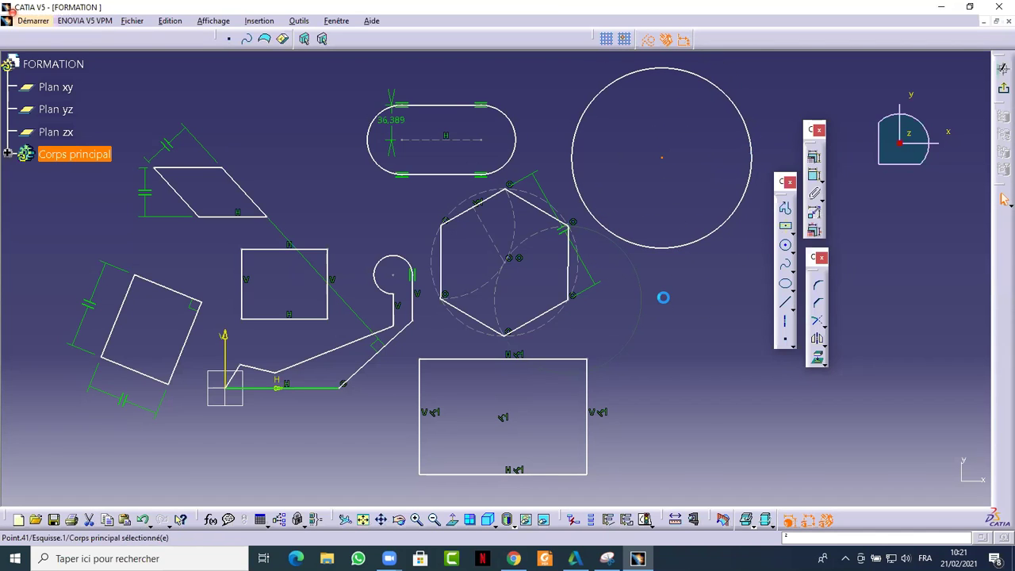
Step: Draw an arc by centre, start and end point below the large circle, with a radius of about 83 mm
{"action": "left_click", "coordinate": [666, 303]}
{"action": "left_click", "coordinate": [792, 250]}
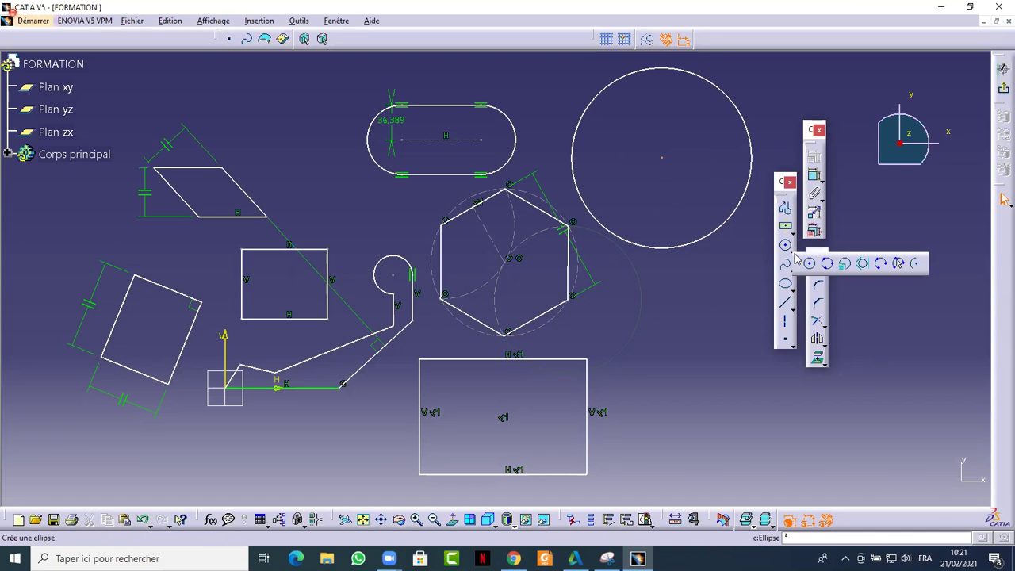
{"action": "left_click", "coordinate": [897, 262]}
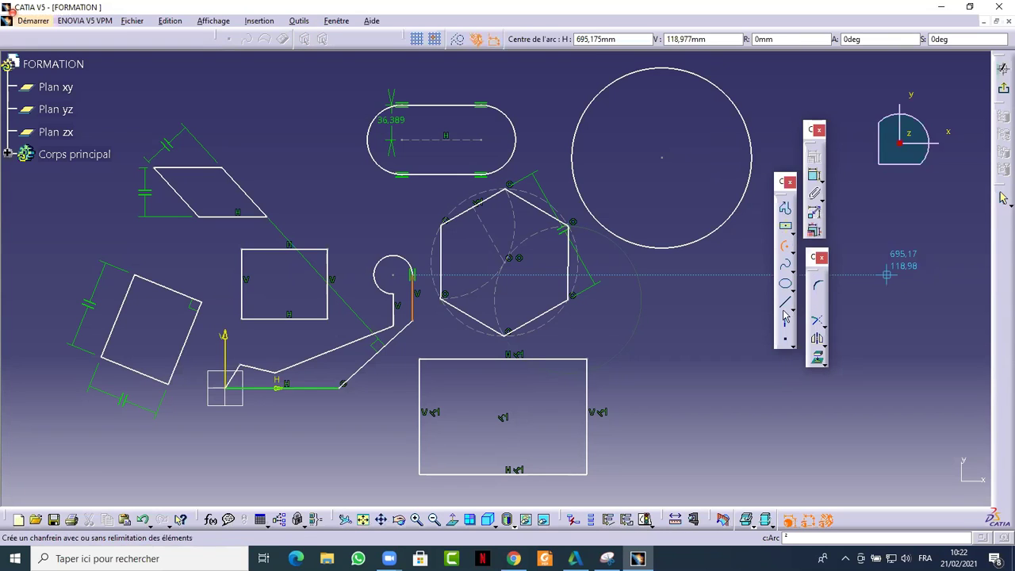
{"action": "left_click", "coordinate": [727, 336]}
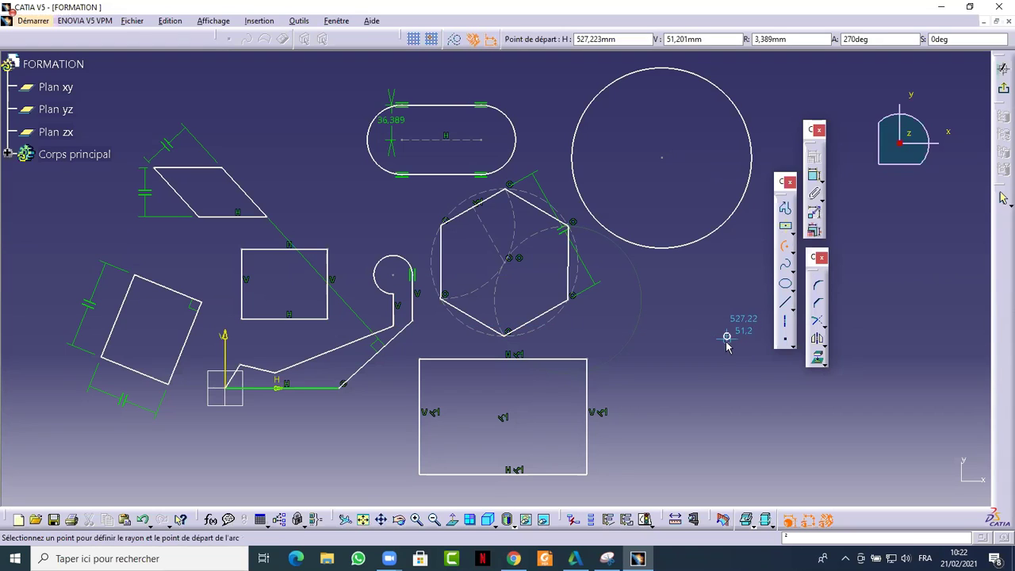
{"action": "left_click", "coordinate": [649, 355]}
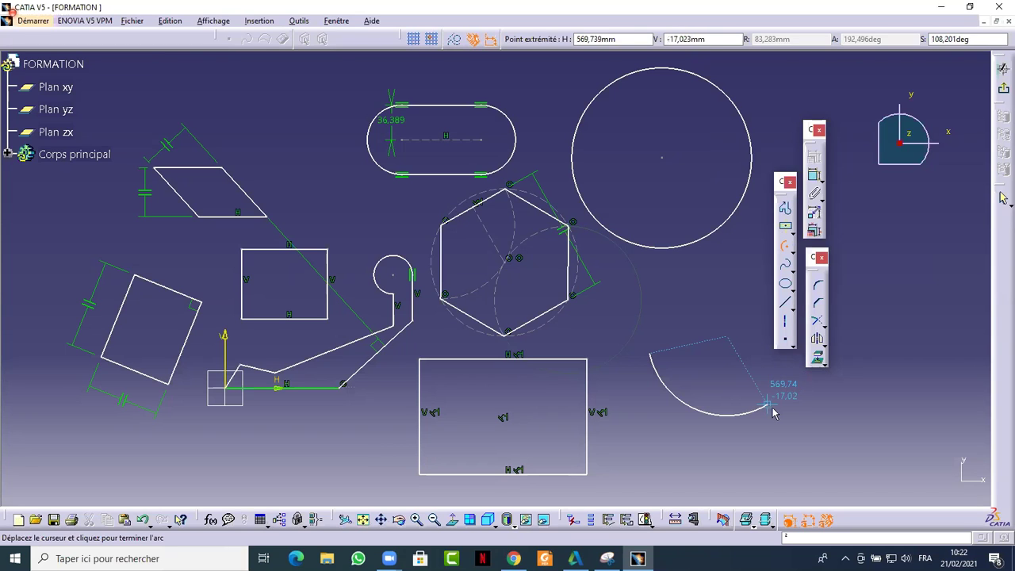
{"action": "left_click", "coordinate": [713, 422]}
{"action": "mouse_move", "coordinate": [736, 437]}
{"action": "middle_mouse_down"}
{"action": "mouse_move", "coordinate": [710, 437]}
{"action": "mouse_move", "coordinate": [691, 404]}
{"action": "mouse_move", "coordinate": [675, 425]}
{"action": "middle_mouse_up"}
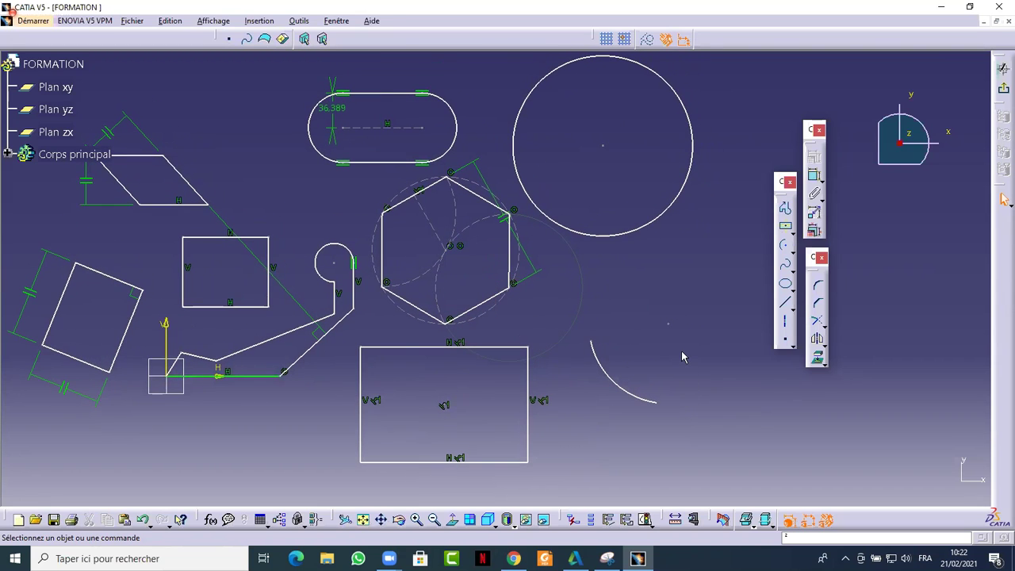
Step: Draw a horizontal ellipse between the large circle and the arc, with a major radius of about 76 mm
{"action": "left_click", "coordinate": [792, 292]}
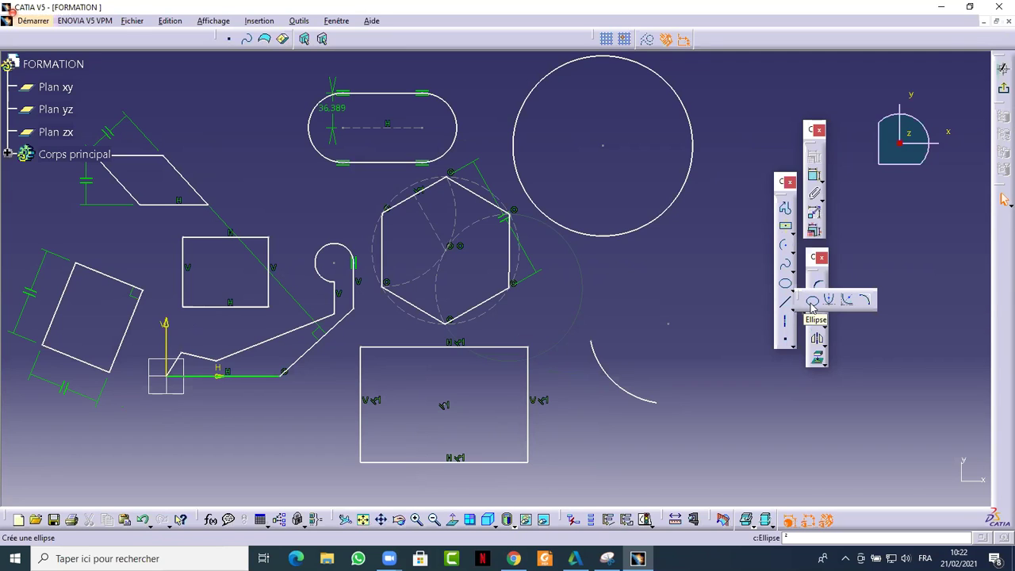
{"action": "left_click", "coordinate": [811, 302]}
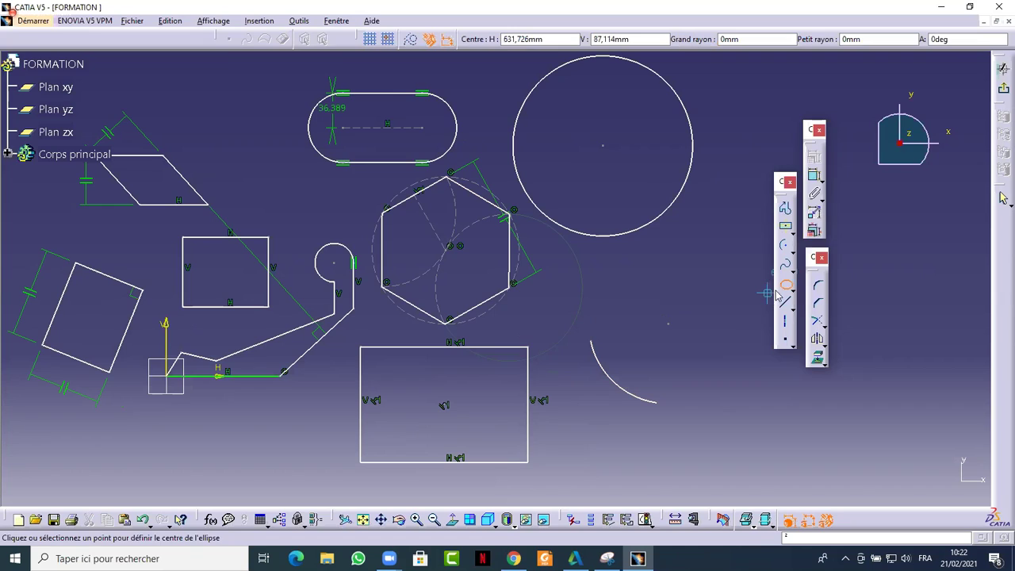
{"action": "left_click", "coordinate": [677, 299]}
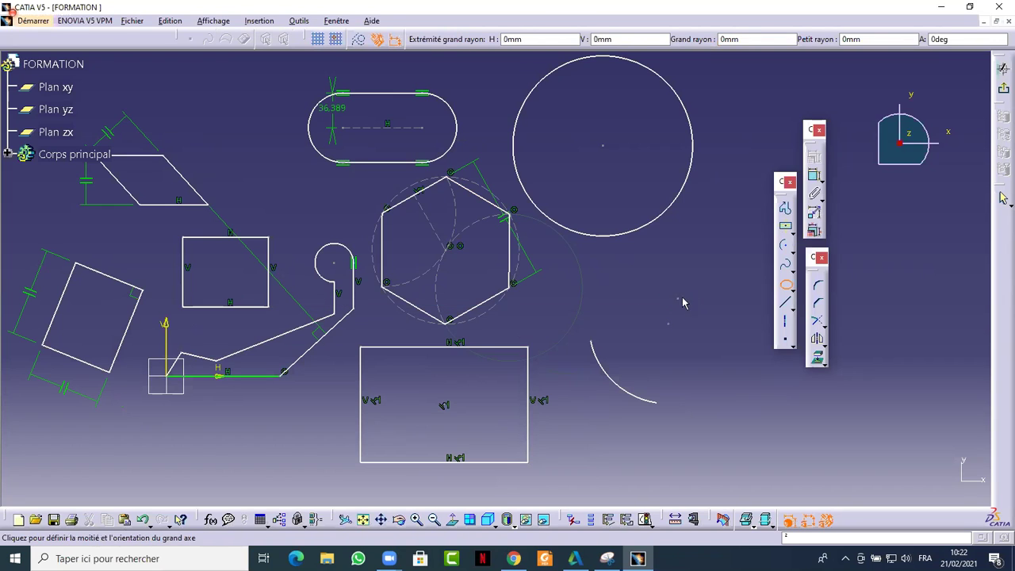
{"action": "left_click", "coordinate": [750, 299]}
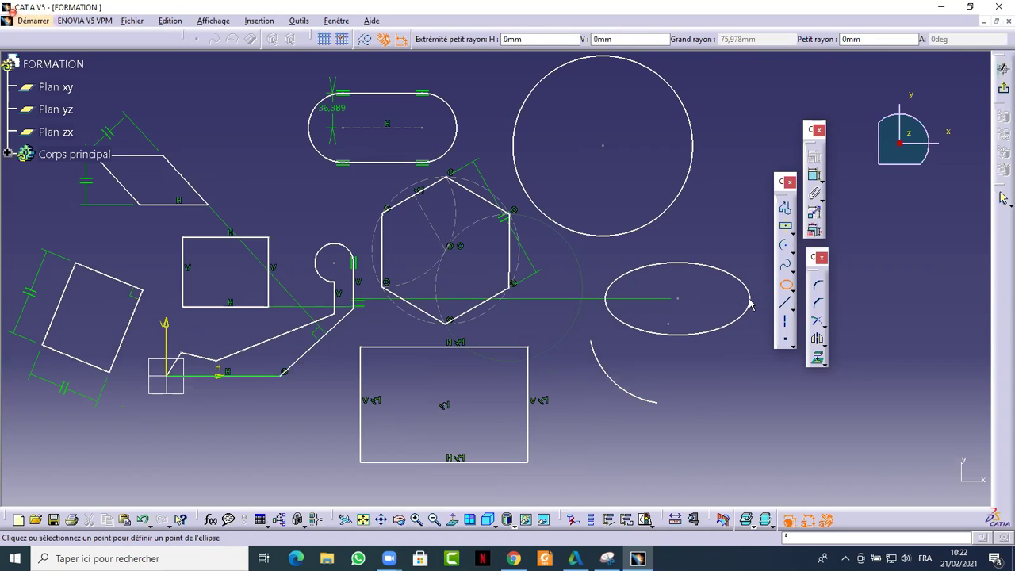
{"action": "left_click", "coordinate": [676, 262]}
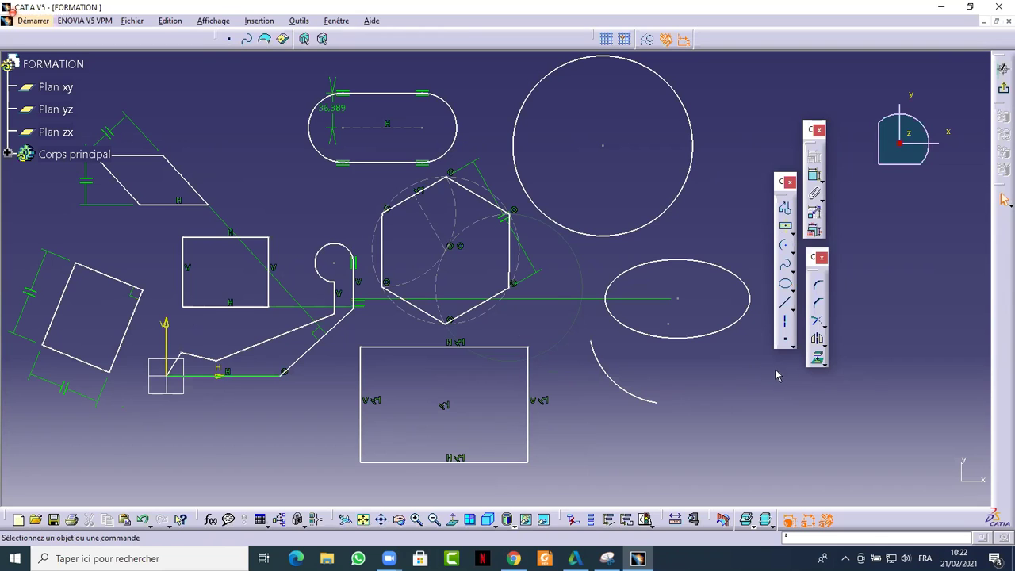
{"action": "mouse_move", "coordinate": [679, 373]}
{"action": "middle_mouse_down"}
{"action": "mouse_move", "coordinate": [635, 369]}
{"action": "mouse_move", "coordinate": [643, 387]}
{"action": "mouse_move", "coordinate": [667, 378]}
{"action": "middle_mouse_up"}
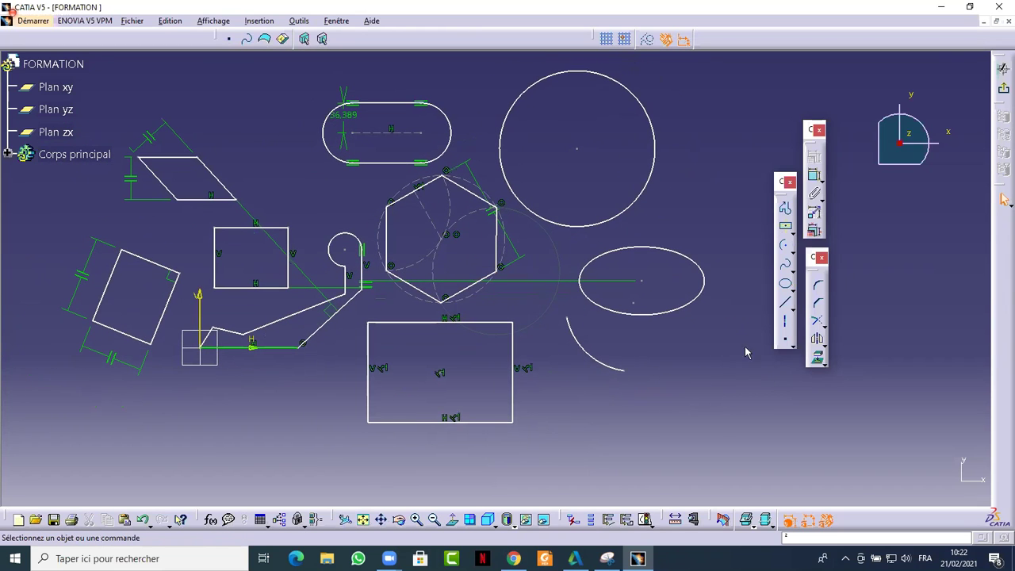
Step: Draw a horizontal line about 527 mm long below the centred rectangle, and look over the other line types
{"action": "left_click", "coordinate": [786, 307]}
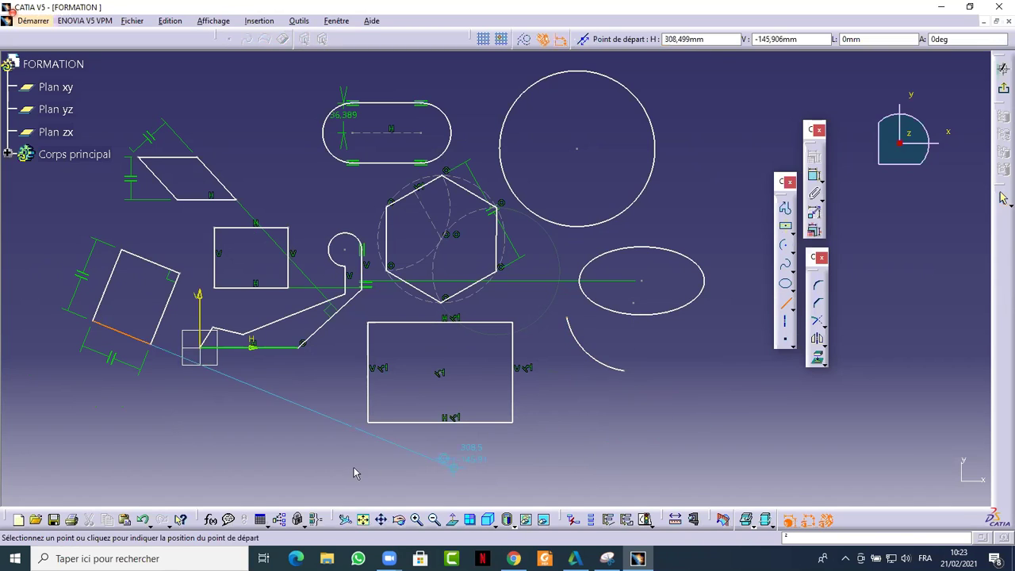
{"action": "left_click", "coordinate": [298, 475]}
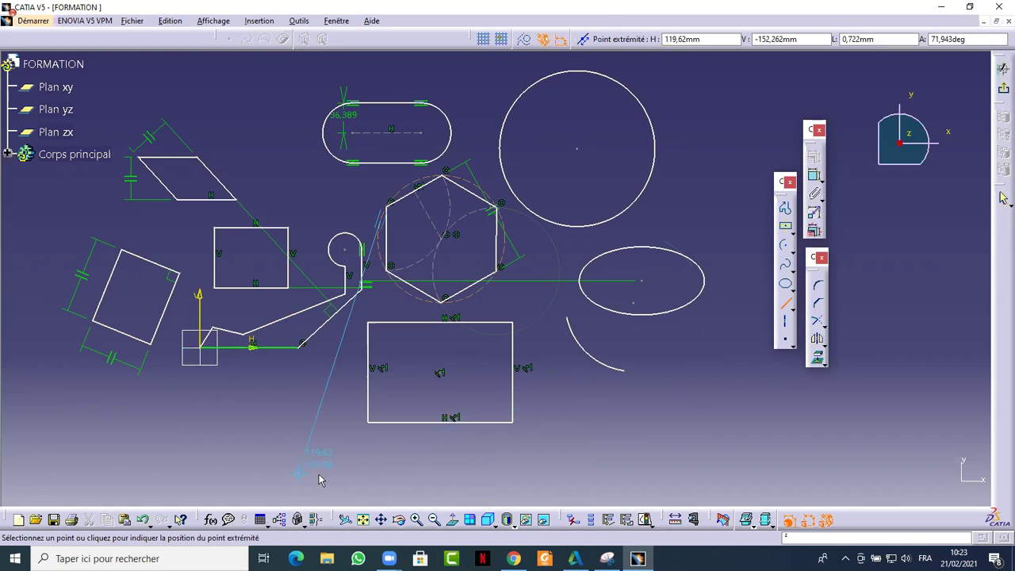
{"action": "left_click", "coordinate": [733, 474]}
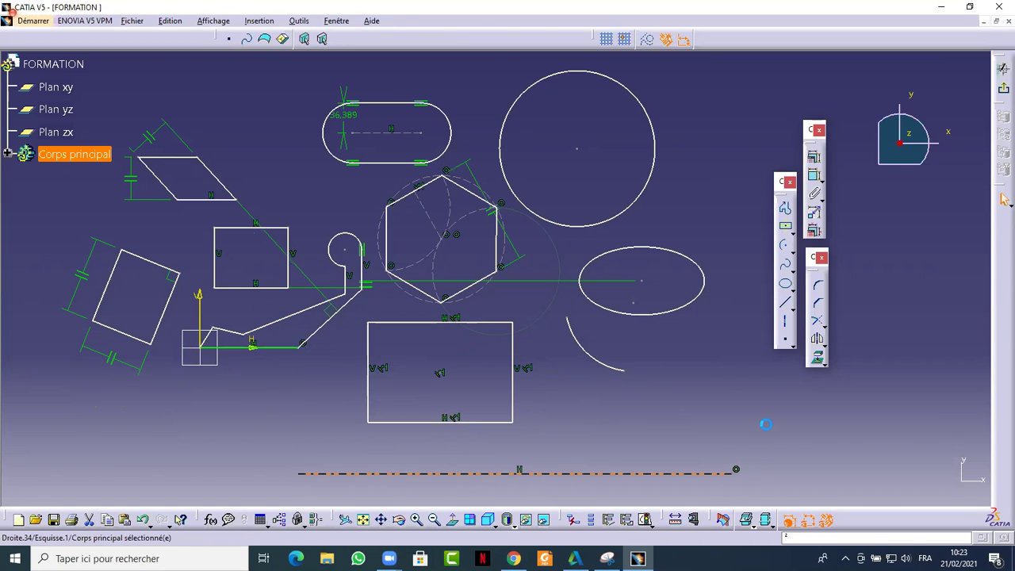
{"action": "left_click", "coordinate": [794, 311]}
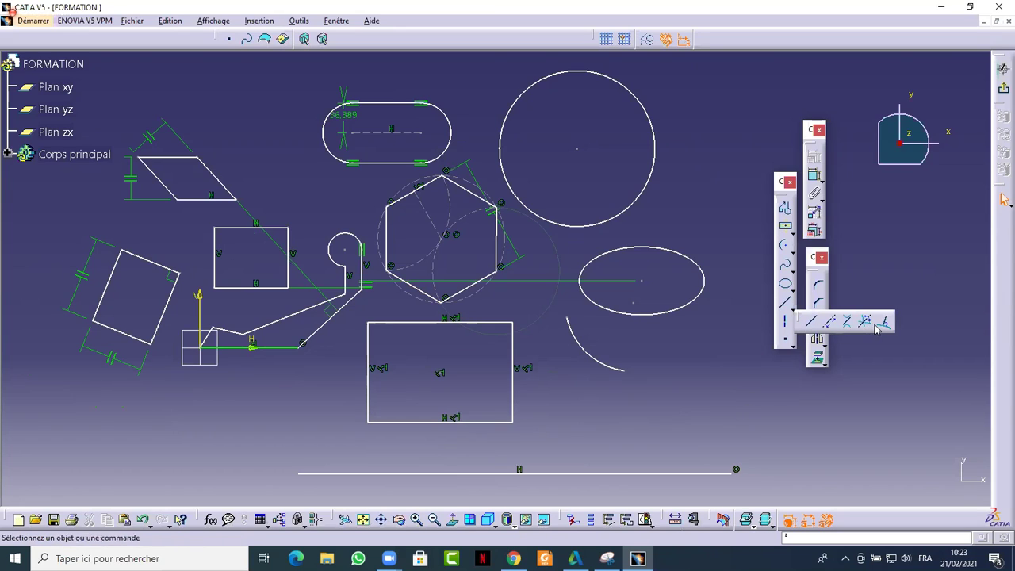
{"action": "left_click", "coordinate": [756, 362]}
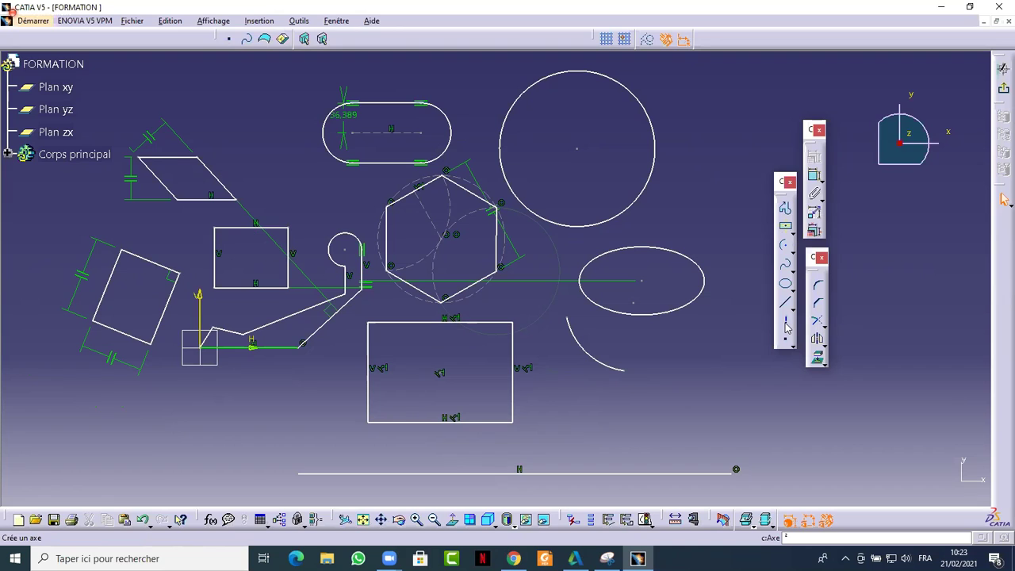
Step: Draw a horizontal axis between the centred rectangle and the long horizontal line, and leave the Axis command
{"action": "left_click", "coordinate": [785, 324]}
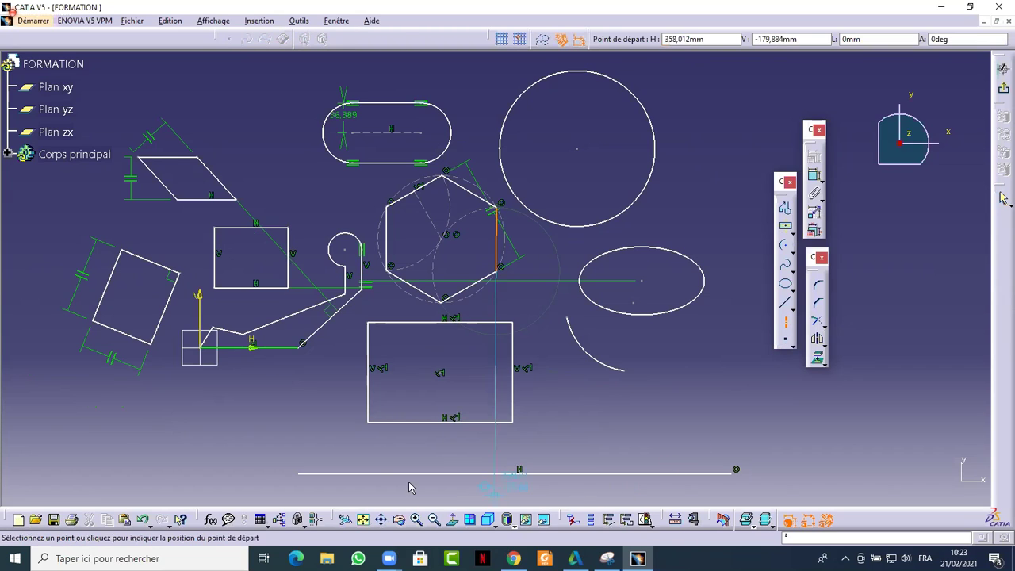
{"action": "left_click", "coordinate": [302, 449]}
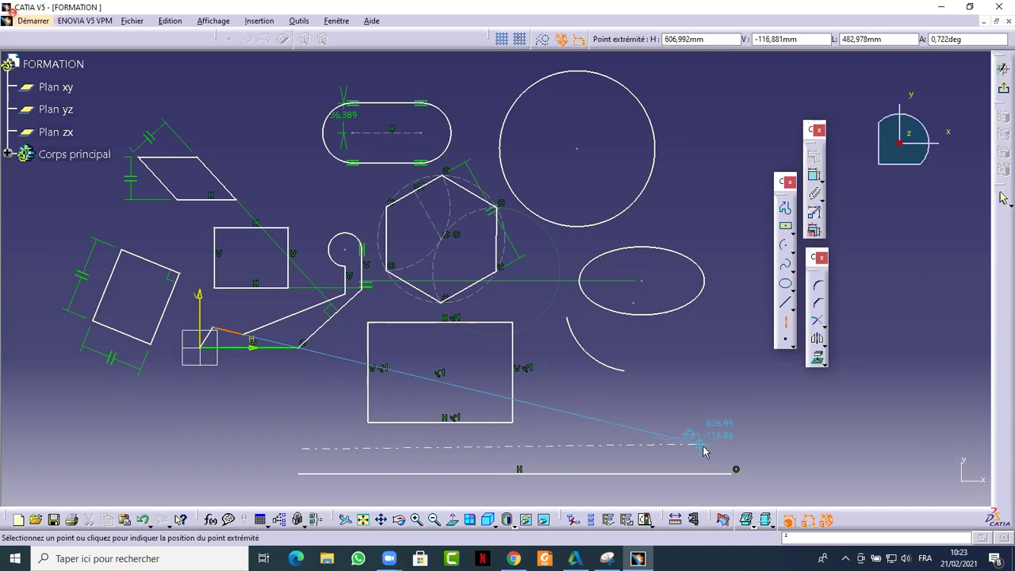
{"action": "left_click", "coordinate": [753, 448]}
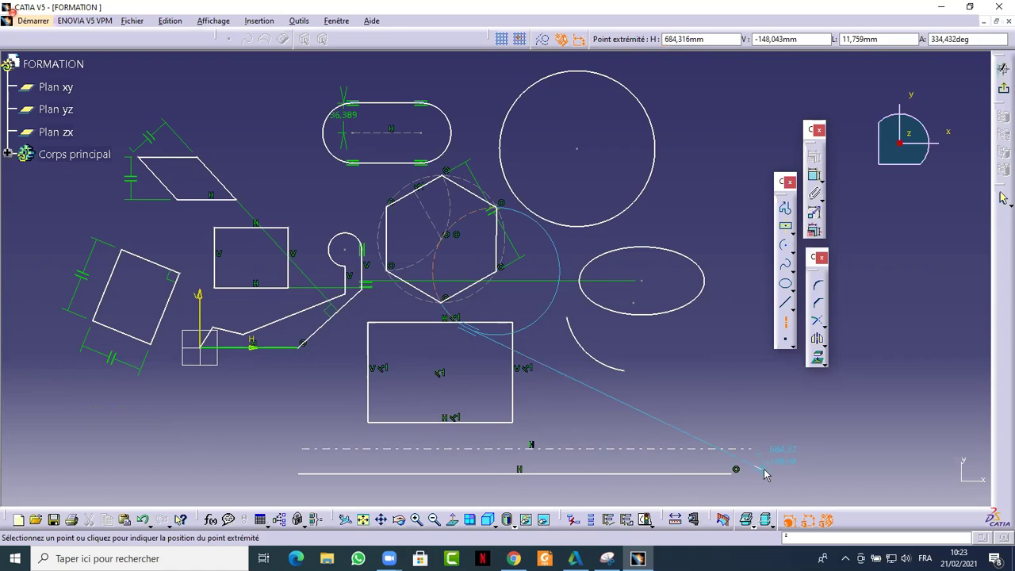
{"action": "left_click", "coordinate": [785, 338]}
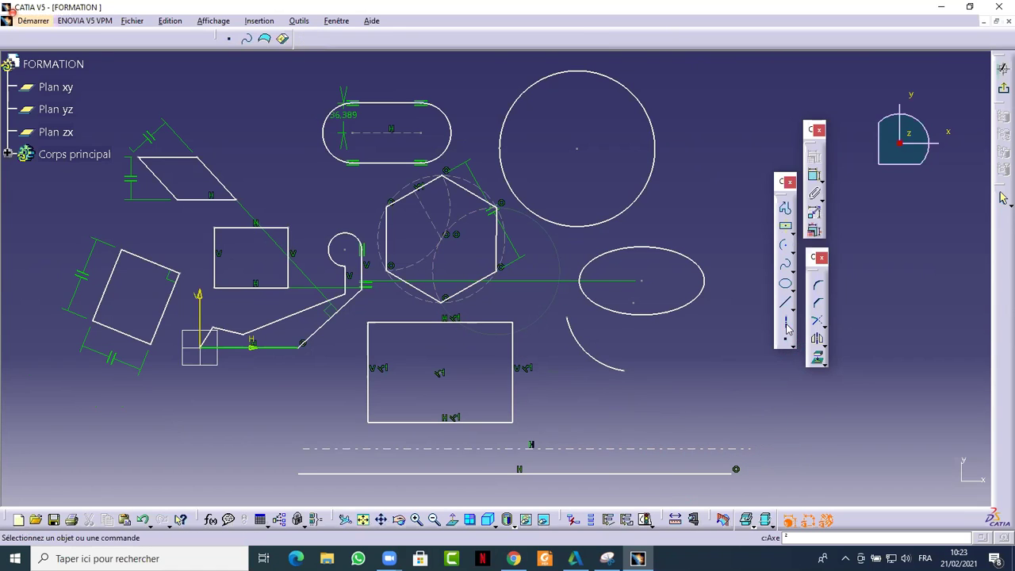
{"action": "key", "text": "Escape"}
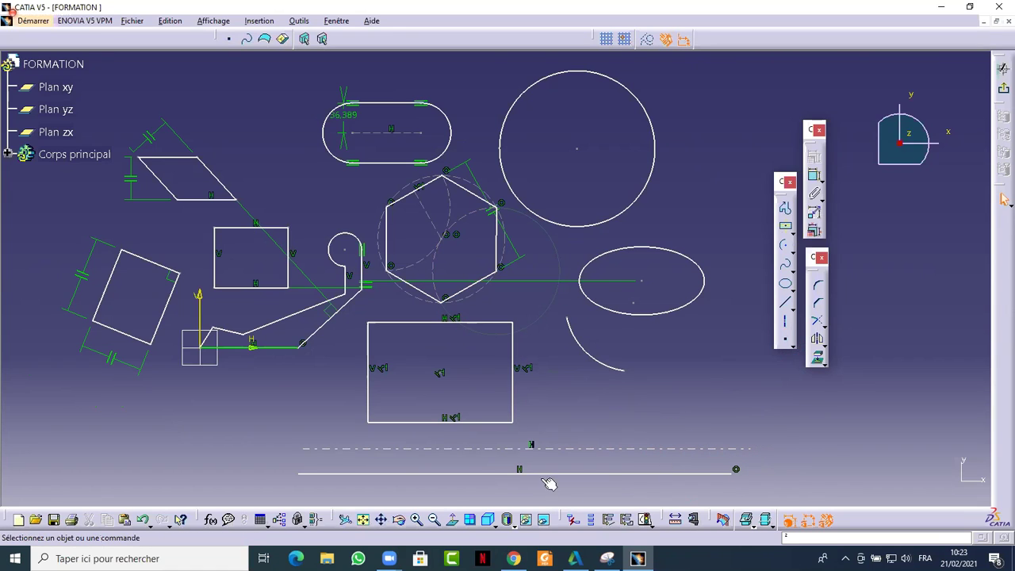
Step: Make the long horizontal line beneath the axis a construction element in its line definition
{"action": "left_click", "coordinate": [449, 475]}
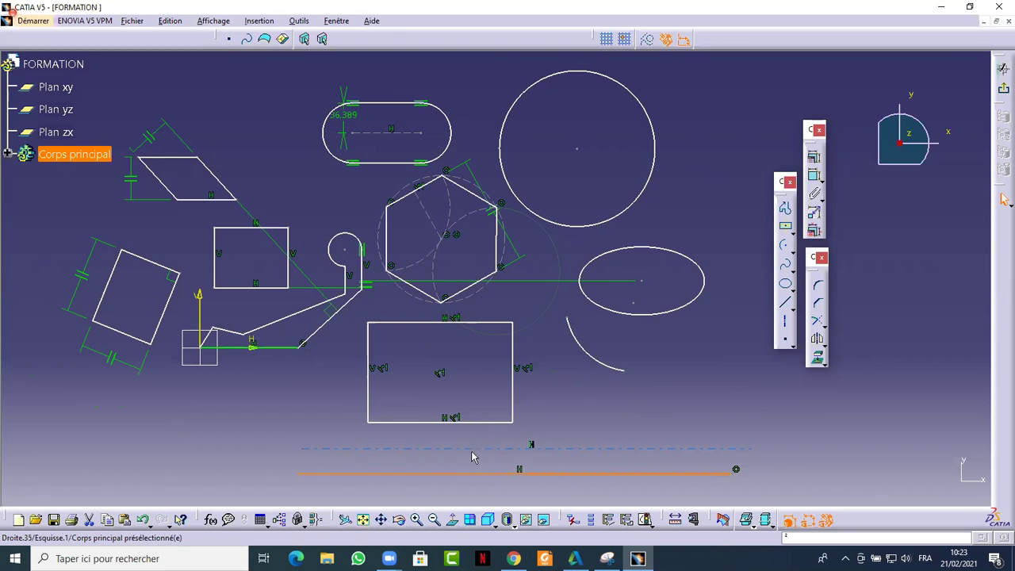
{"action": "left_click", "coordinate": [474, 458]}
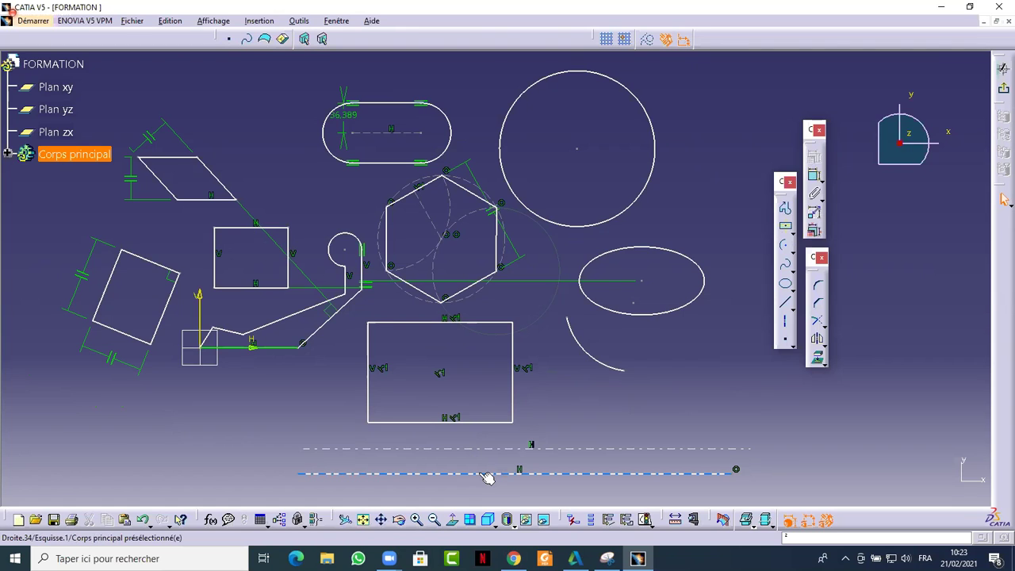
{"action": "double_click", "coordinate": [486, 475]}
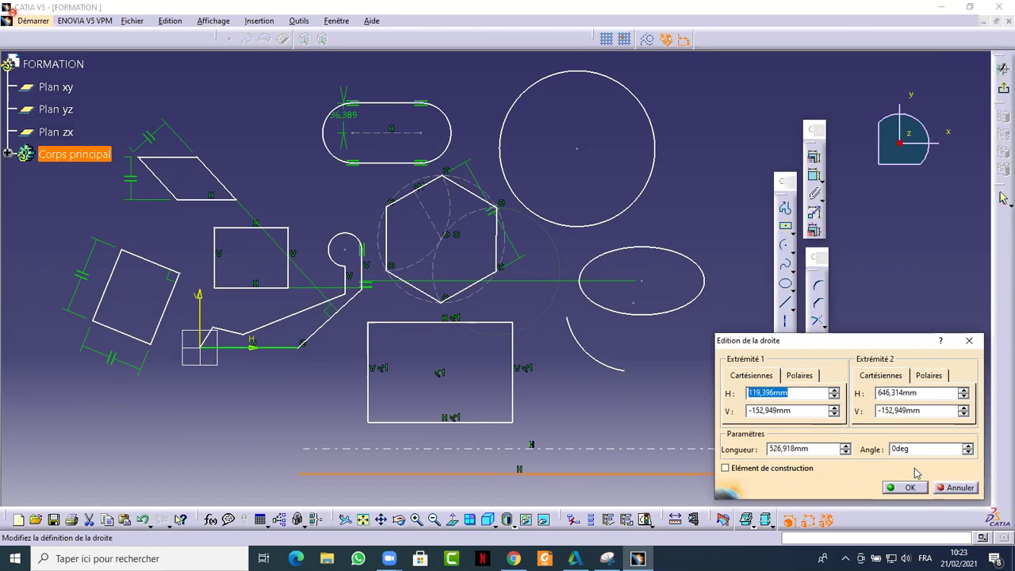
{"action": "left_click", "coordinate": [950, 487]}
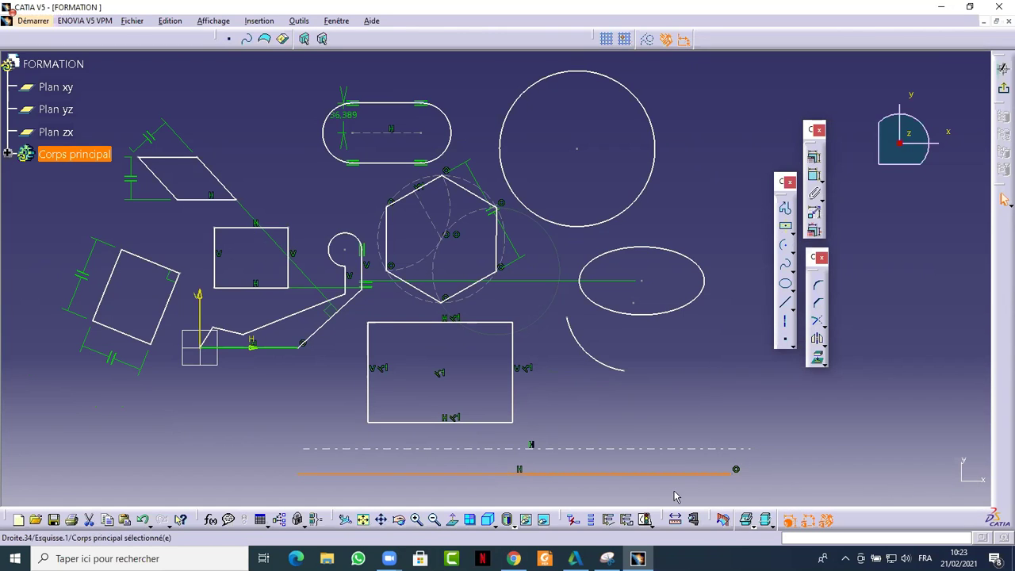
{"action": "double_click", "coordinate": [613, 474]}
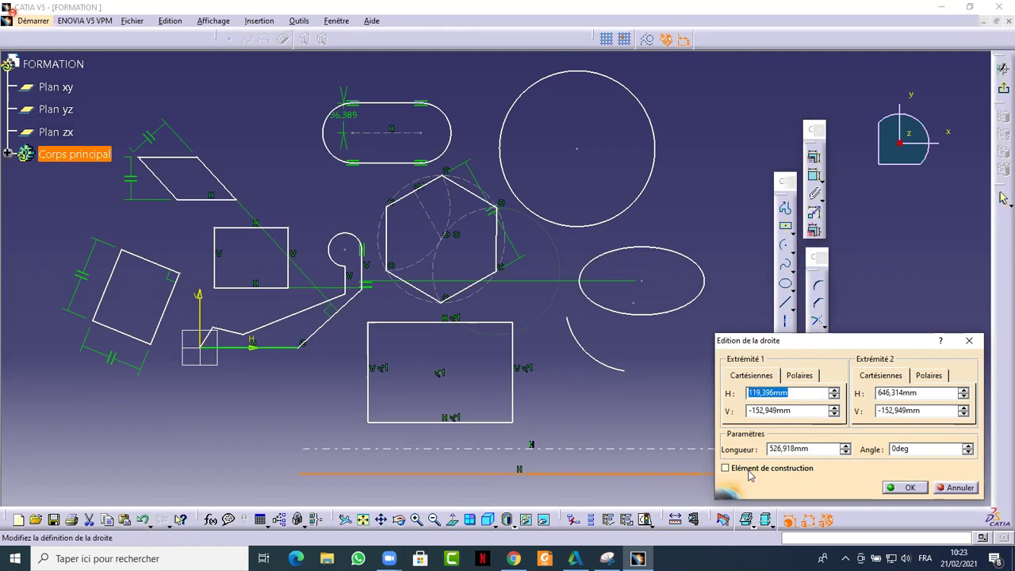
{"action": "left_click", "coordinate": [725, 468]}
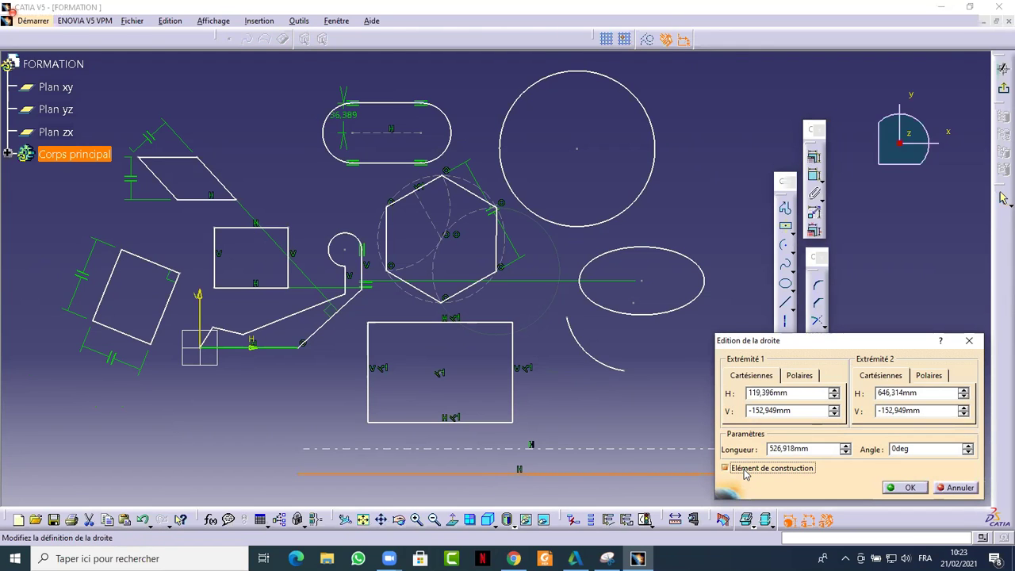
{"action": "left_click", "coordinate": [909, 487]}
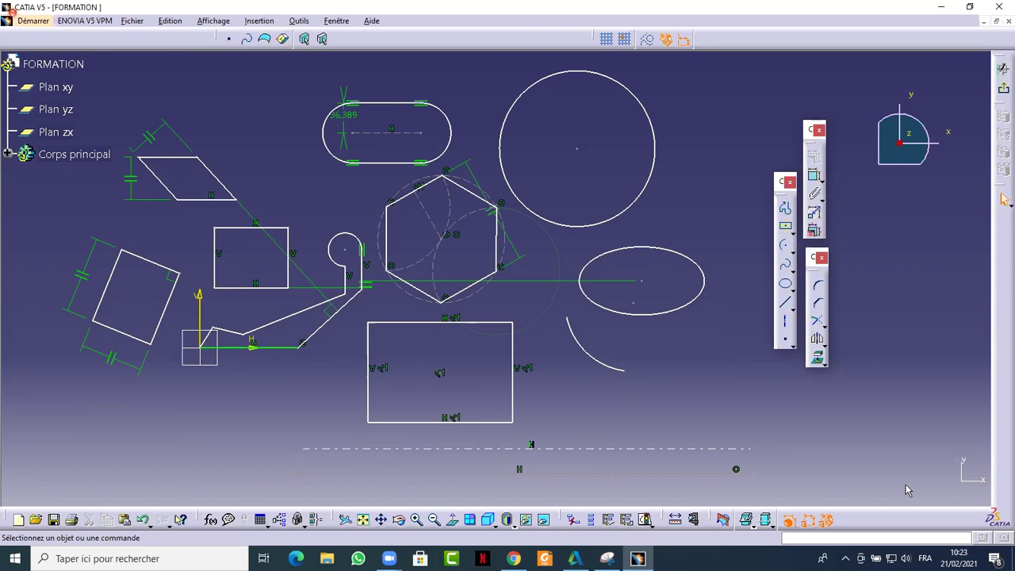
Step: Move the construction line slightly up and right, and undo both the move and its conversion to a construction element
{"action": "mouse_move", "coordinate": [551, 470]}
{"action": "left_mouse_down"}
{"action": "mouse_move", "coordinate": [551, 458]}
{"action": "mouse_move", "coordinate": [555, 467]}
{"action": "left_mouse_up"}
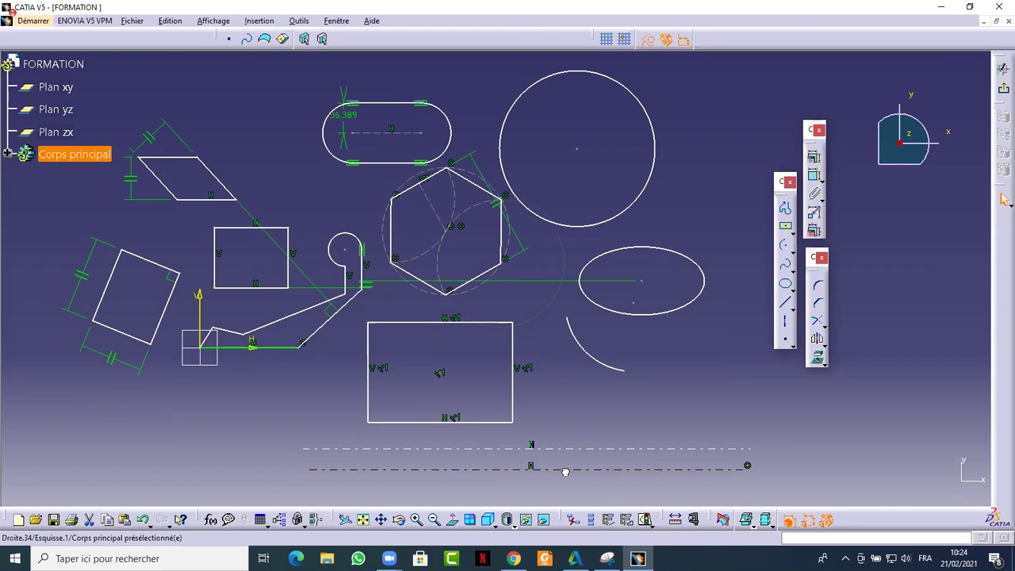
{"action": "left_click", "coordinate": [613, 488]}
{"action": "left_click", "coordinate": [451, 449]}
{"action": "left_click", "coordinate": [476, 485]}
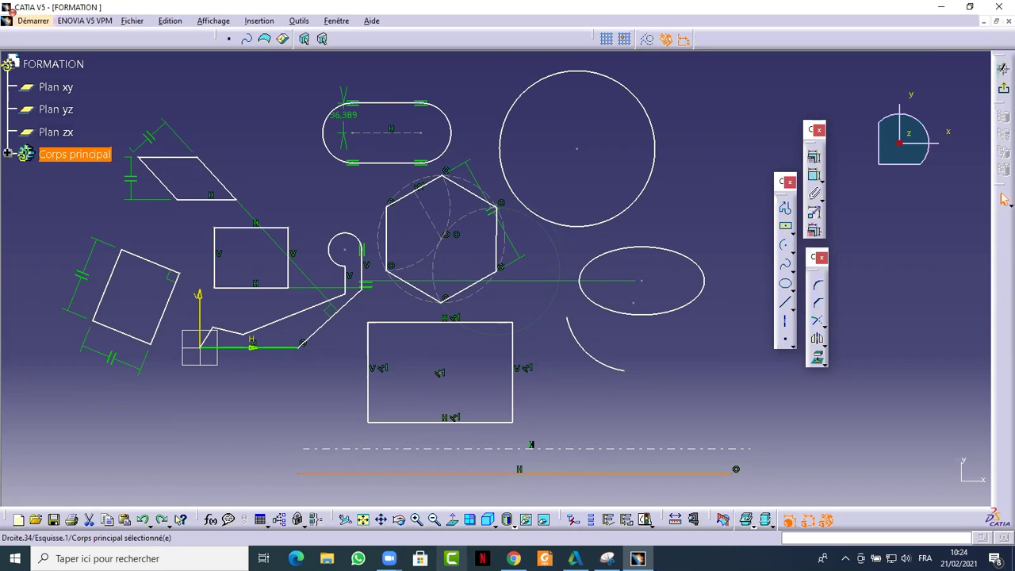
{"action": "left_click", "coordinate": [702, 471]}
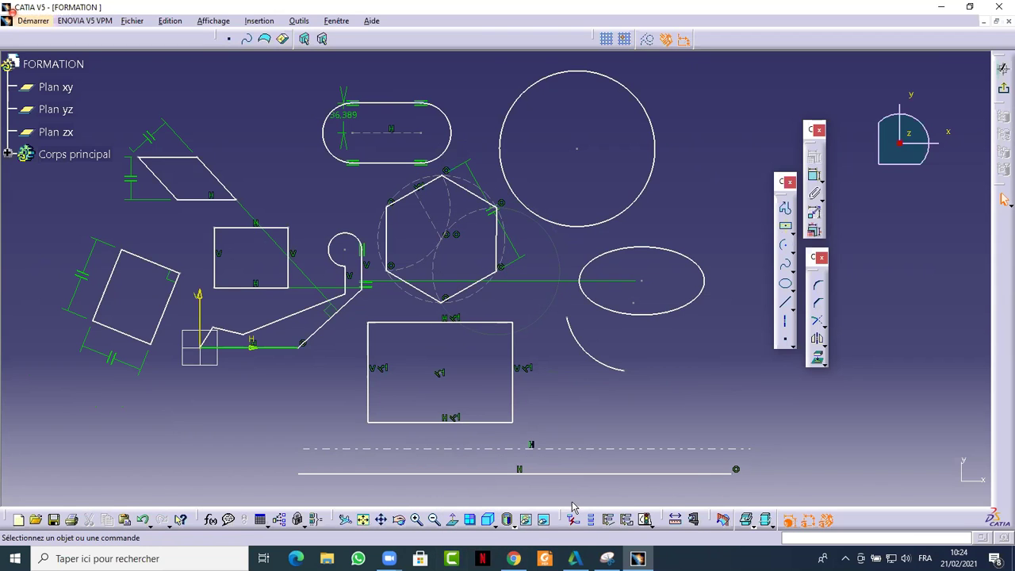
Step: Delete all the geometry and constraints drawn in the sketch
{"action": "mouse_move", "coordinate": [553, 468]}
{"action": "middle_mouse_down"}
{"action": "mouse_move", "coordinate": [512, 458]}
{"action": "mouse_move", "coordinate": [528, 442]}
{"action": "middle_mouse_up"}
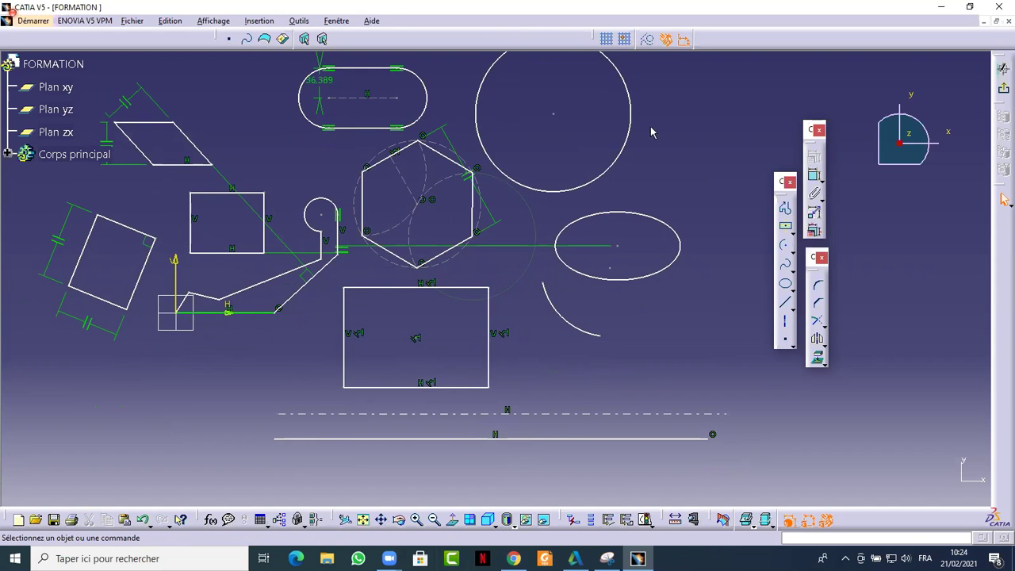
{"action": "middle_click_drag", "start_coordinate": [652, 129], "coordinate": [657, 154]}
{"action": "mouse_move", "coordinate": [689, 367]}
{"action": "middle_mouse_down"}
{"action": "mouse_move", "coordinate": [750, 363]}
{"action": "mouse_move", "coordinate": [763, 373]}
{"action": "middle_mouse_up"}
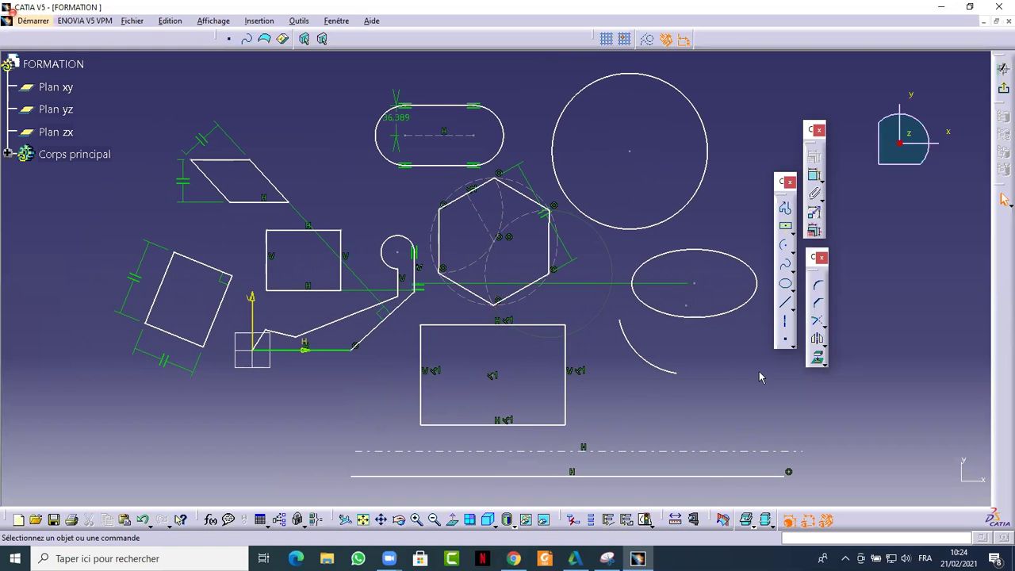
{"action": "middle_click_drag", "start_coordinate": [517, 245], "coordinate": [543, 247]}
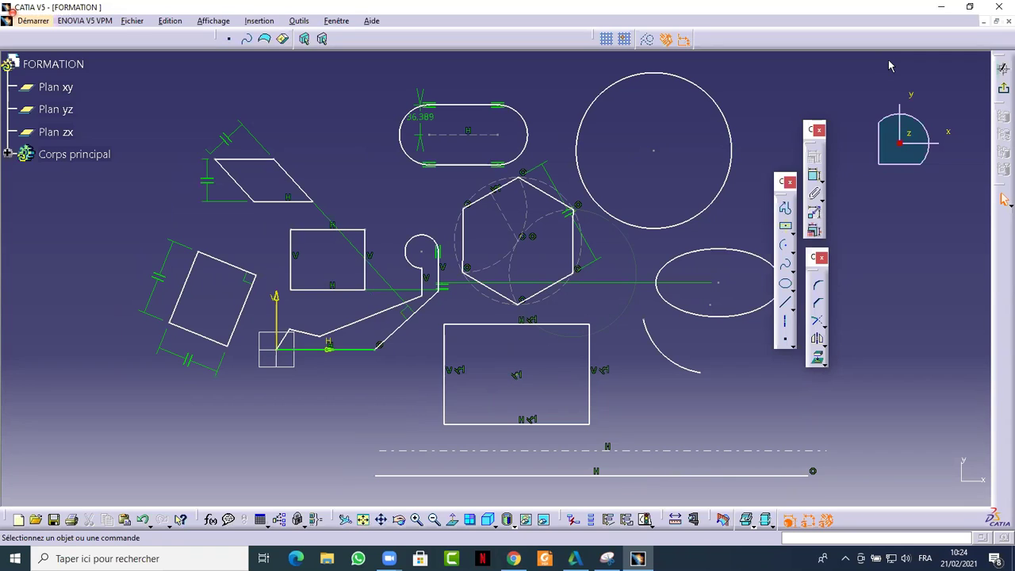
{"action": "mouse_move", "coordinate": [889, 61]}
{"action": "left_mouse_down"}
{"action": "mouse_move", "coordinate": [663, 307]}
{"action": "mouse_move", "coordinate": [491, 440]}
{"action": "mouse_move", "coordinate": [190, 503]}
{"action": "mouse_move", "coordinate": [136, 498]}
{"action": "left_mouse_up"}
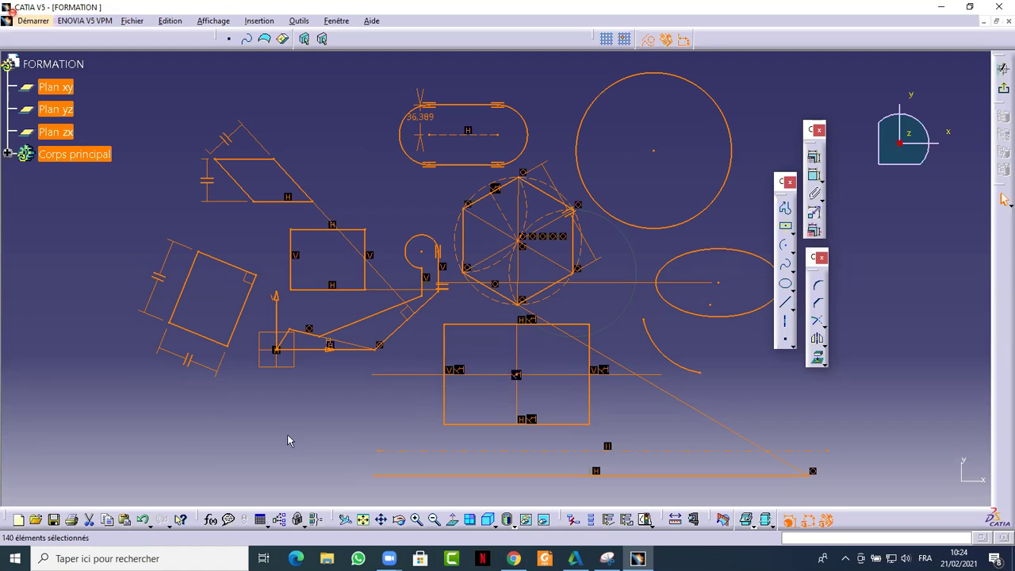
{"action": "right_click", "coordinate": [245, 272]}
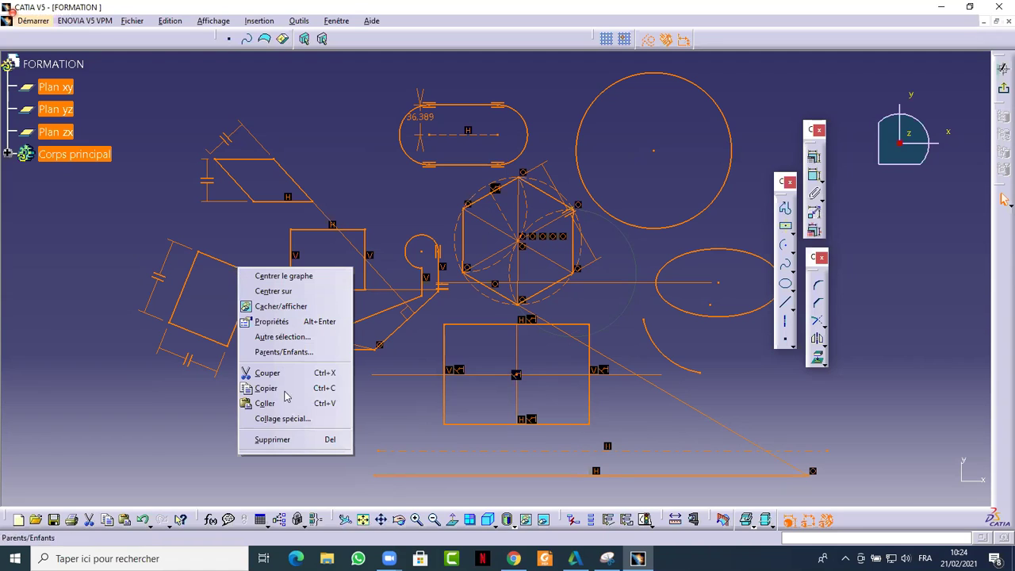
{"action": "left_click", "coordinate": [282, 448]}
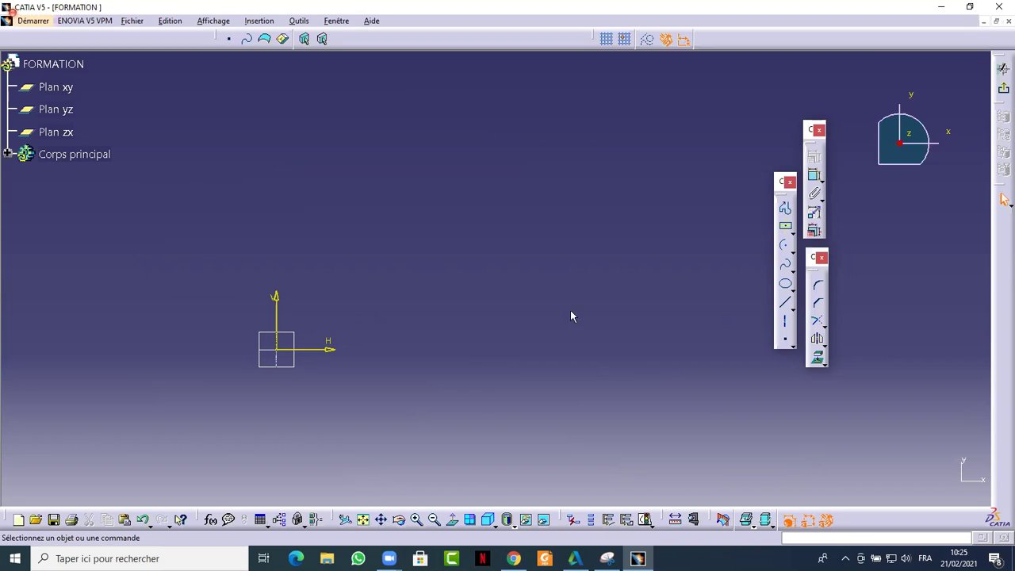
Step: Draw a rectangle with horizontal and vertical sides above and to the right of the sketch origin
{"action": "left_click", "coordinate": [366, 523]}
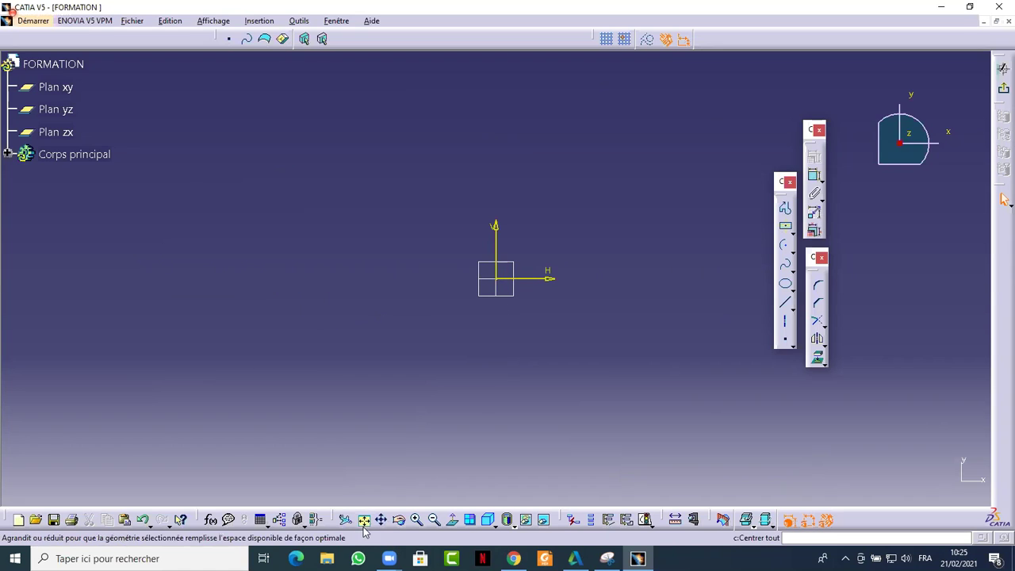
{"action": "mouse_move", "coordinate": [442, 373]}
{"action": "middle_mouse_down"}
{"action": "mouse_move", "coordinate": [61, 420]}
{"action": "mouse_move", "coordinate": [136, 454]}
{"action": "middle_mouse_up"}
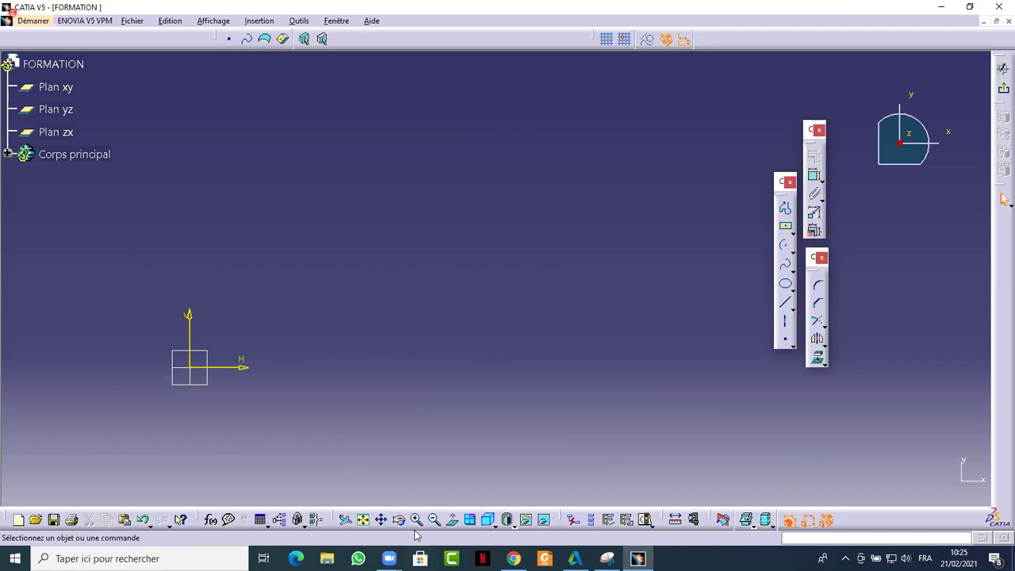
{"action": "left_click", "coordinate": [364, 520]}
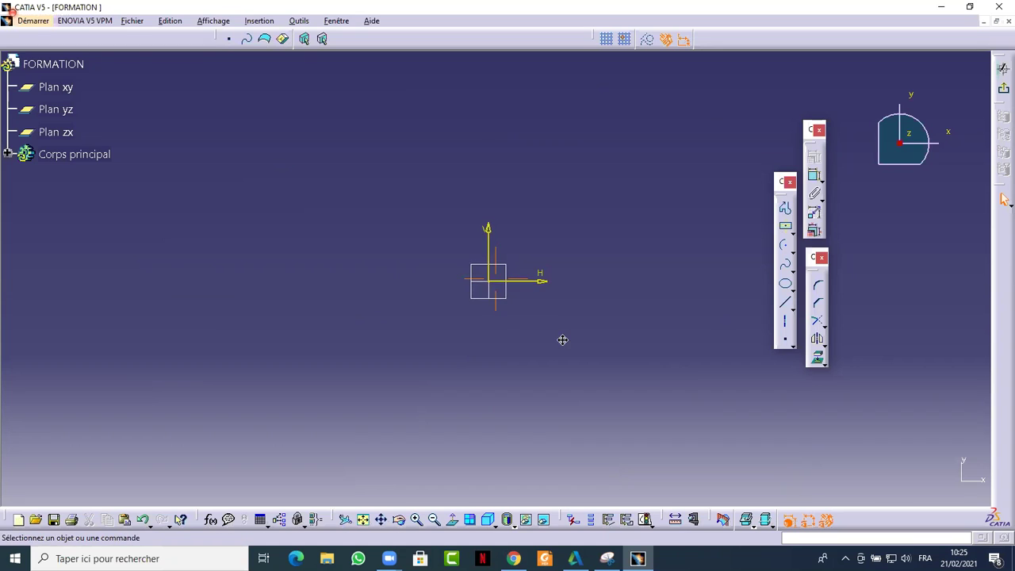
{"action": "left_click", "coordinate": [785, 264]}
{"action": "left_click", "coordinate": [790, 230]}
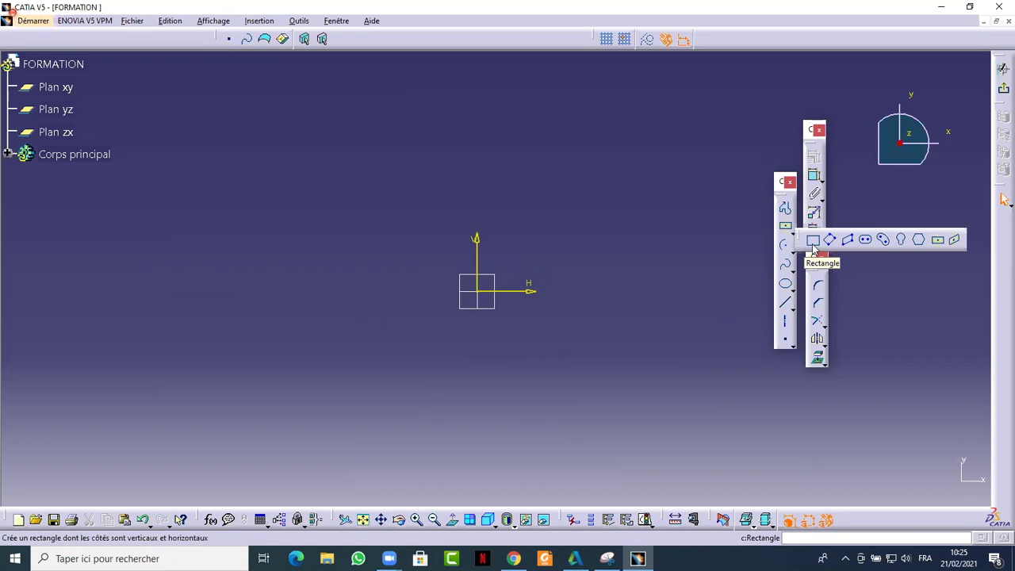
{"action": "left_click", "coordinate": [814, 242]}
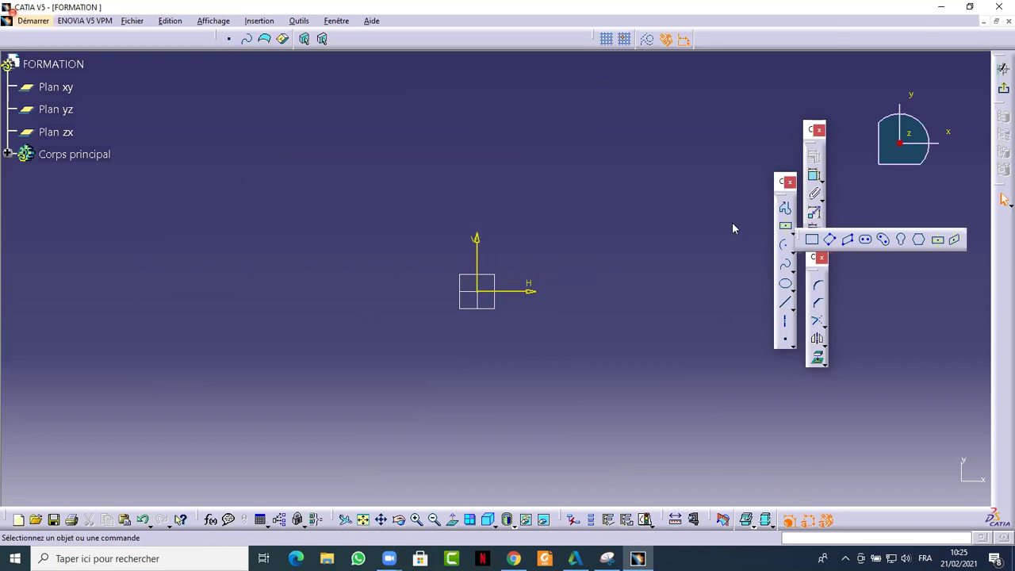
{"action": "left_click", "coordinate": [594, 213]}
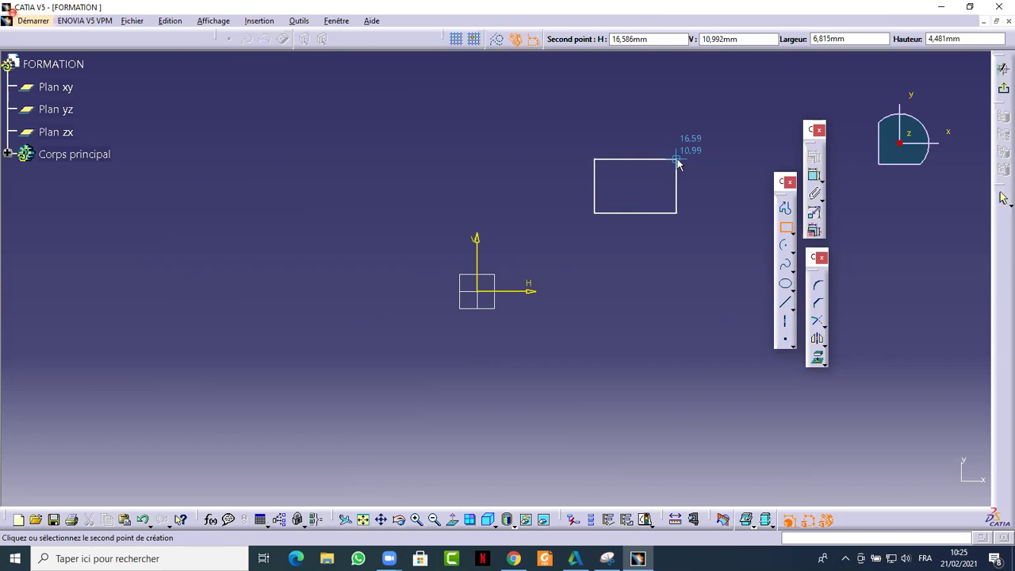
{"action": "left_click", "coordinate": [789, 232]}
{"action": "left_click", "coordinate": [787, 231]}
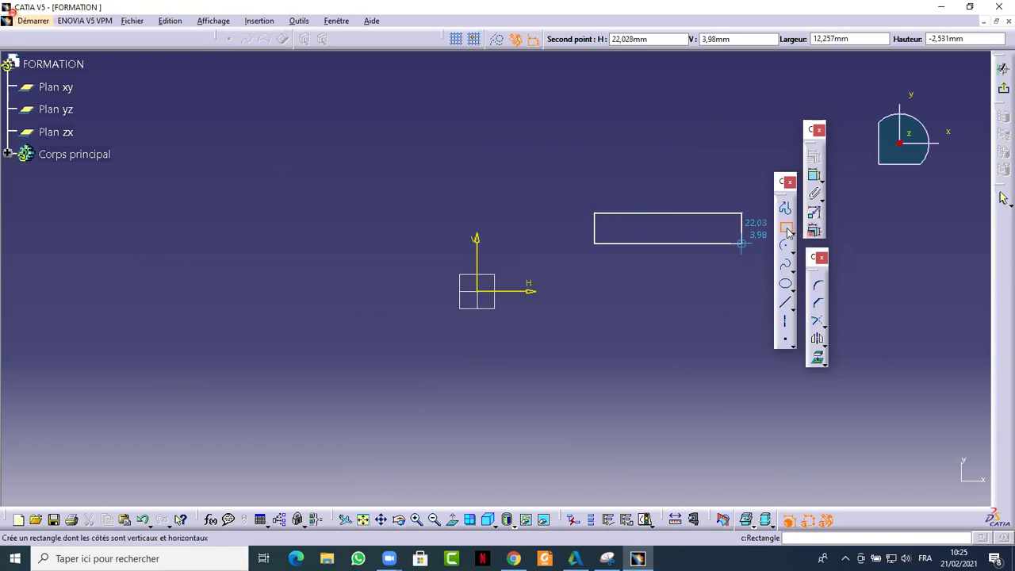
{"action": "left_click", "coordinate": [787, 230]}
{"action": "left_click", "coordinate": [787, 230]}
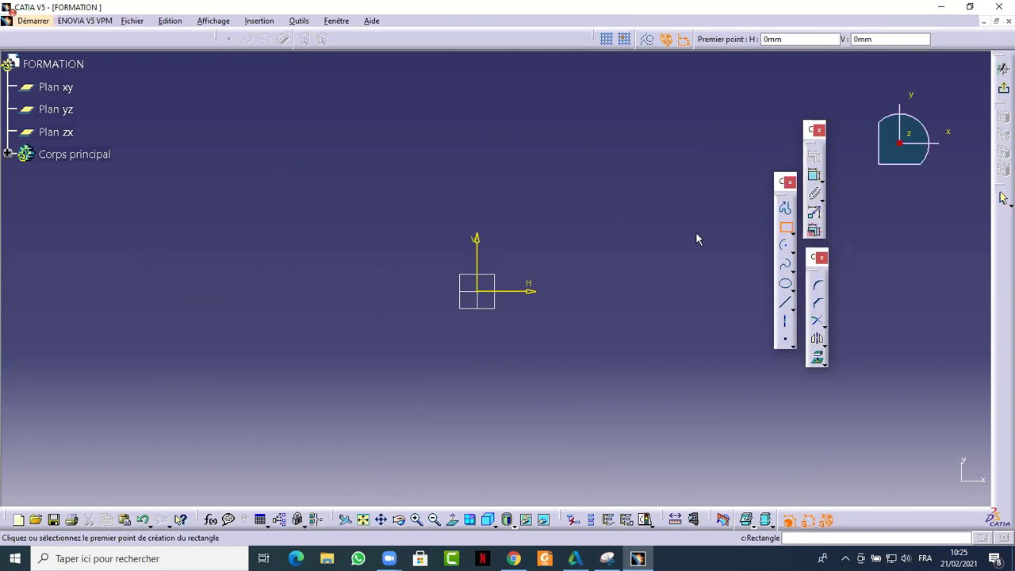
{"action": "left_click", "coordinate": [580, 225]}
{"action": "left_click", "coordinate": [688, 169]}
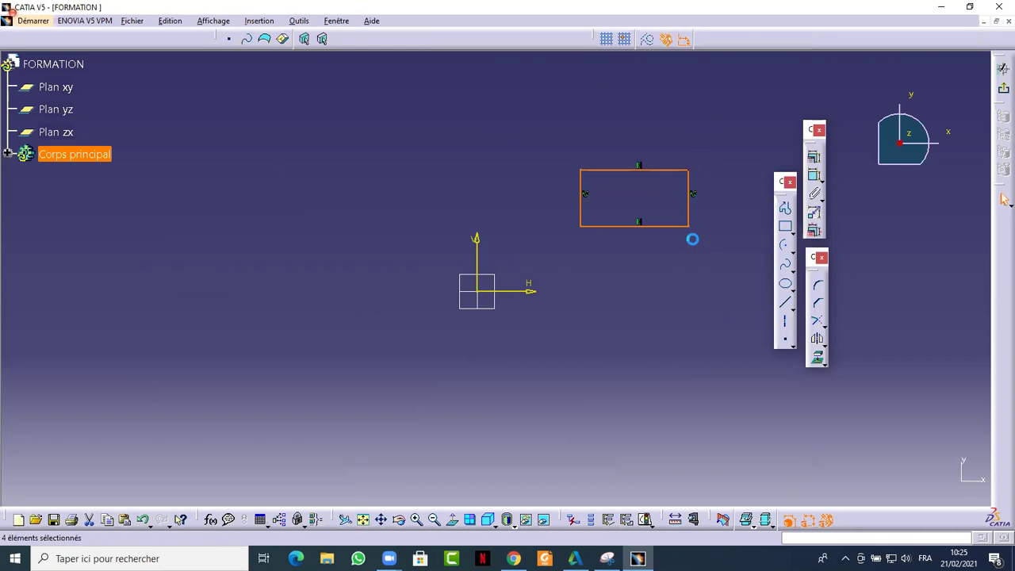
Step: Round the rectangle's upper-right corner with a fillet of about 2.6 mm radius
{"action": "mouse_move", "coordinate": [629, 322]}
{"action": "middle_mouse_down"}
{"action": "mouse_move", "coordinate": [591, 330]}
{"action": "mouse_move", "coordinate": [576, 363]}
{"action": "middle_mouse_up"}
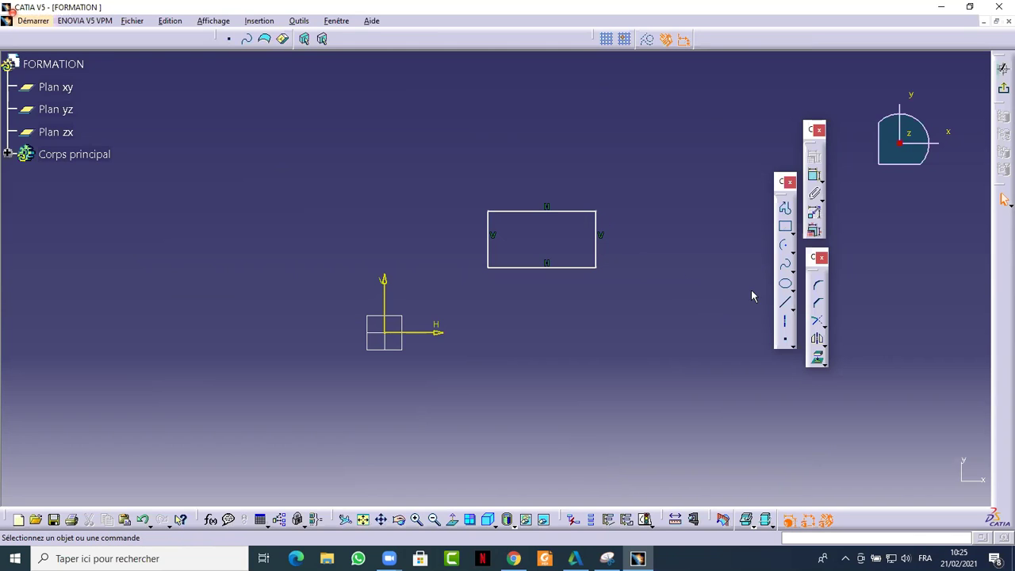
{"action": "left_click", "coordinate": [819, 287]}
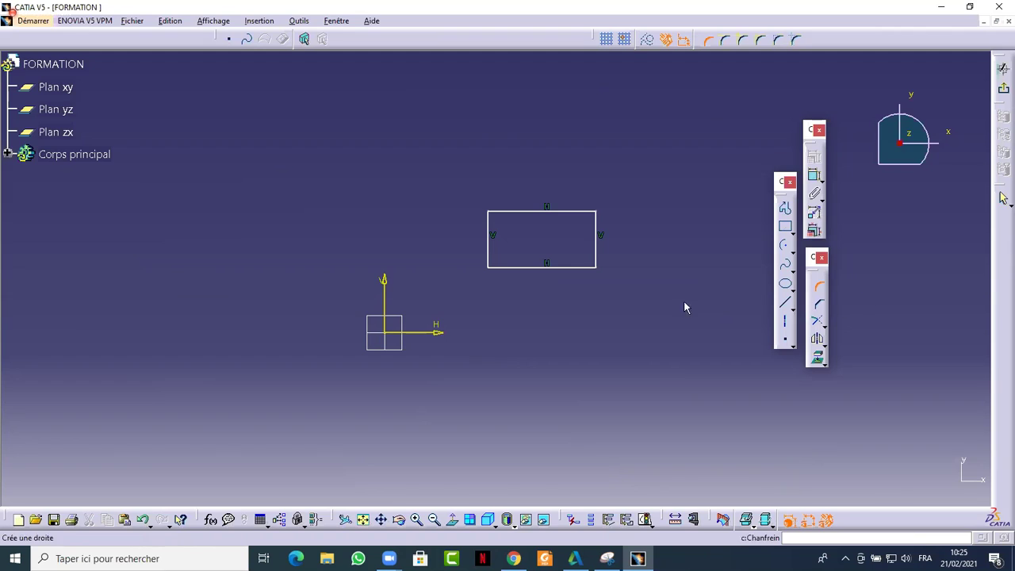
{"action": "left_click", "coordinate": [574, 213]}
{"action": "left_click", "coordinate": [601, 230]}
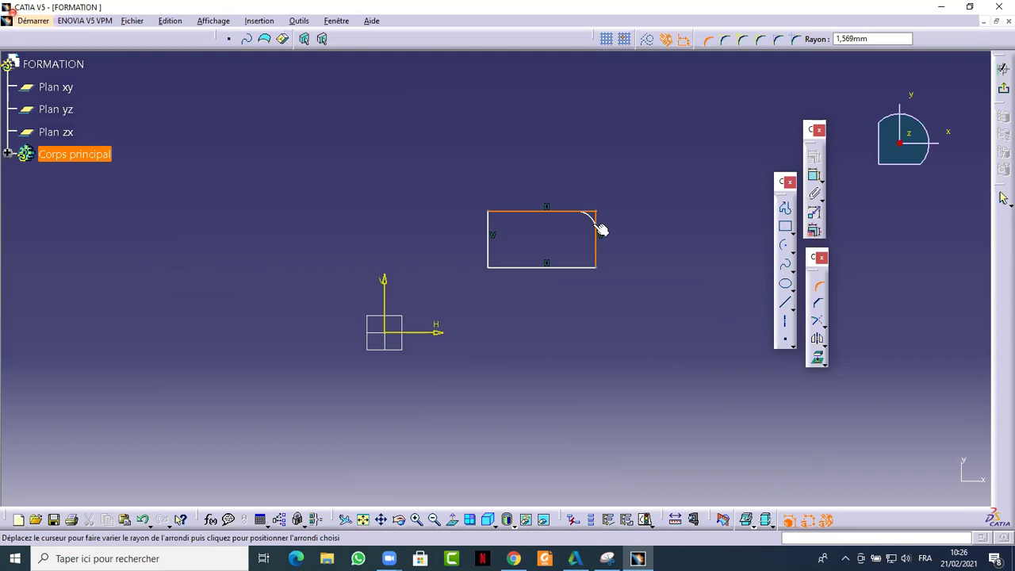
{"action": "left_click", "coordinate": [599, 230]}
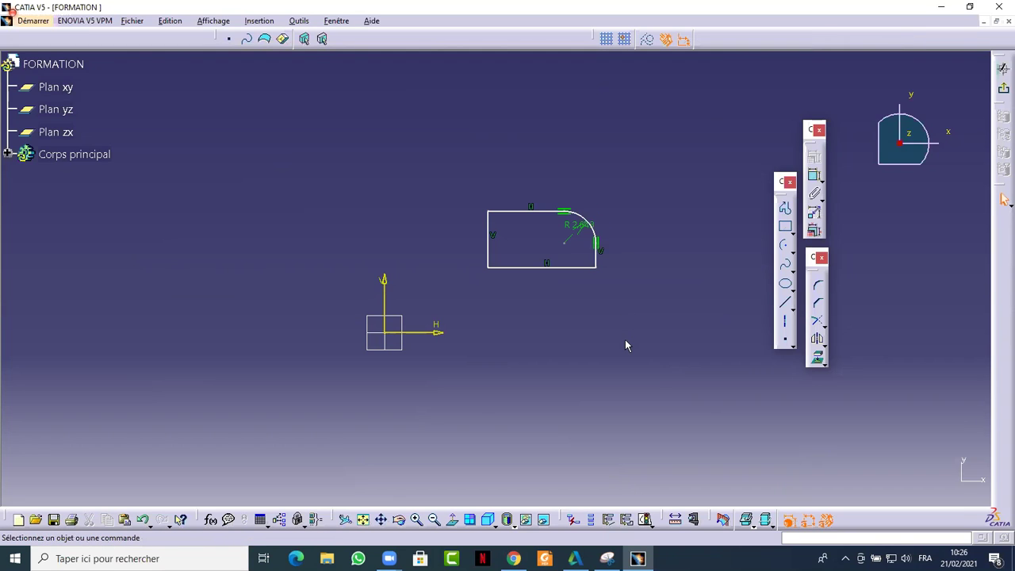
Step: Round the rectangle's upper-left corner with a fillet of about 3.3 mm radius
{"action": "left_click", "coordinate": [493, 214]}
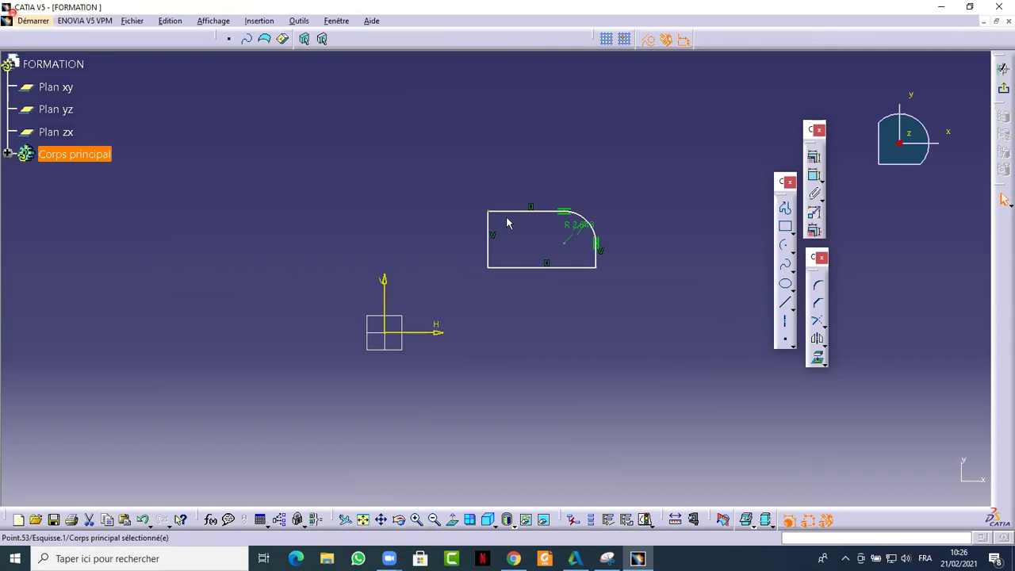
{"action": "left_click", "coordinate": [818, 285]}
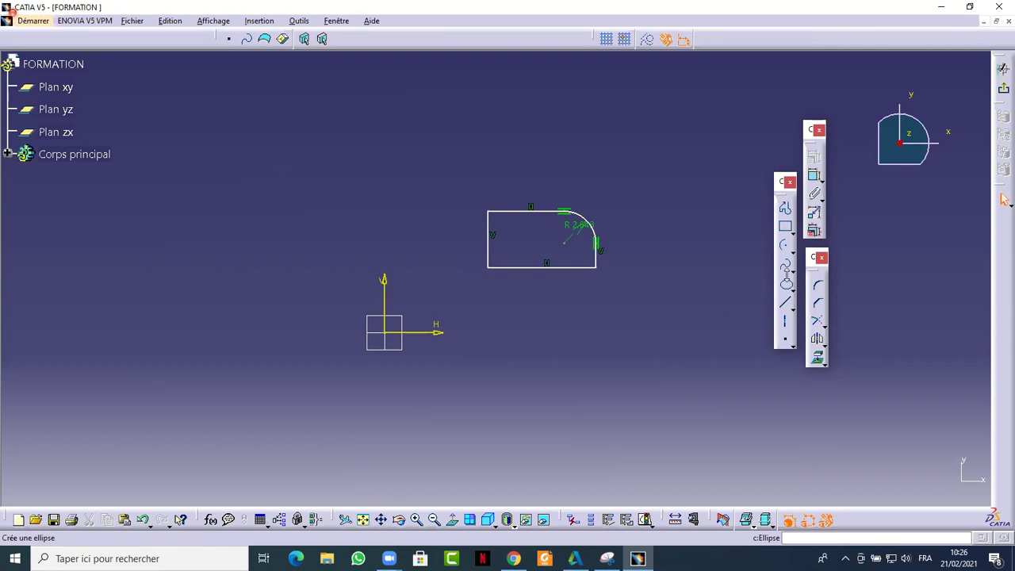
{"action": "left_click", "coordinate": [820, 287]}
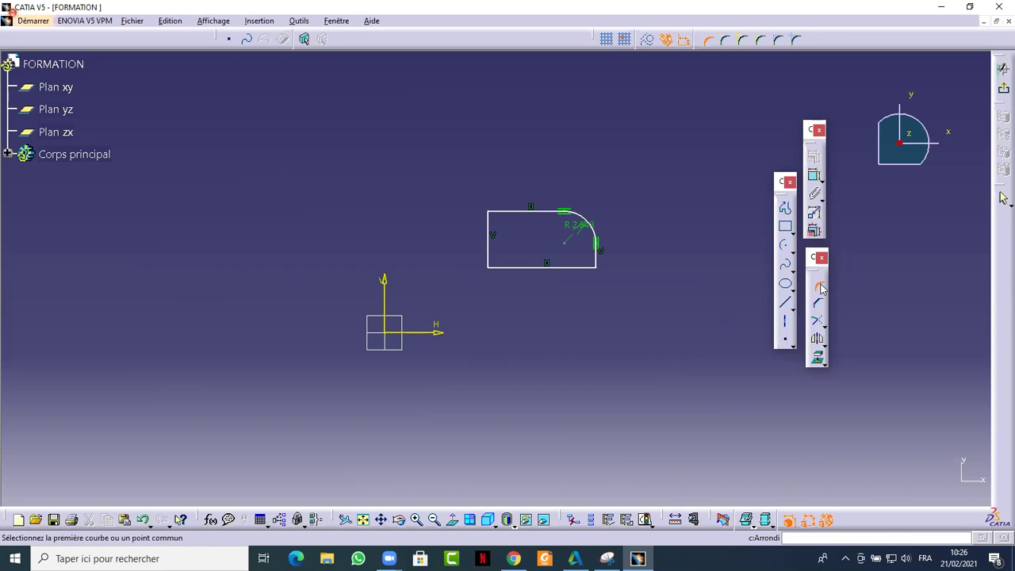
{"action": "left_click", "coordinate": [490, 214]}
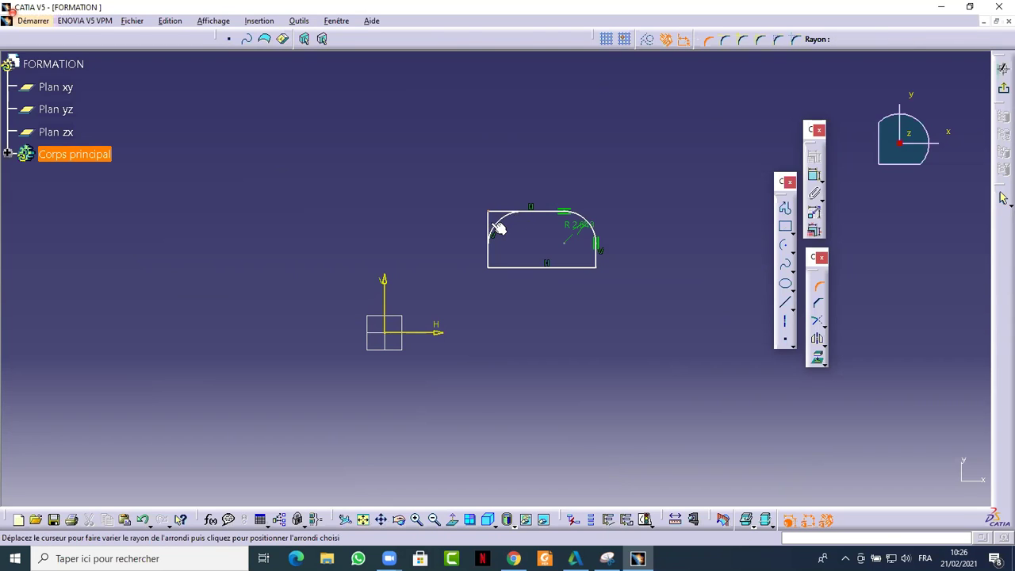
{"action": "left_click", "coordinate": [509, 226]}
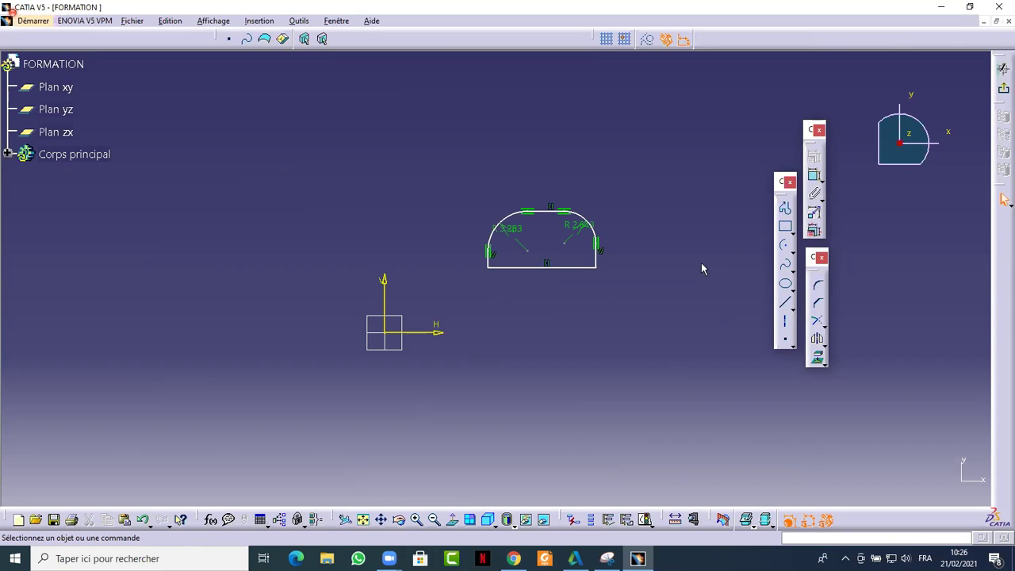
Step: Chamfer the rectangle's lower-left corner at 45° with a length of about 1.5 mm
{"action": "middle_click_drag", "start_coordinate": [545, 357], "coordinate": [486, 370]}
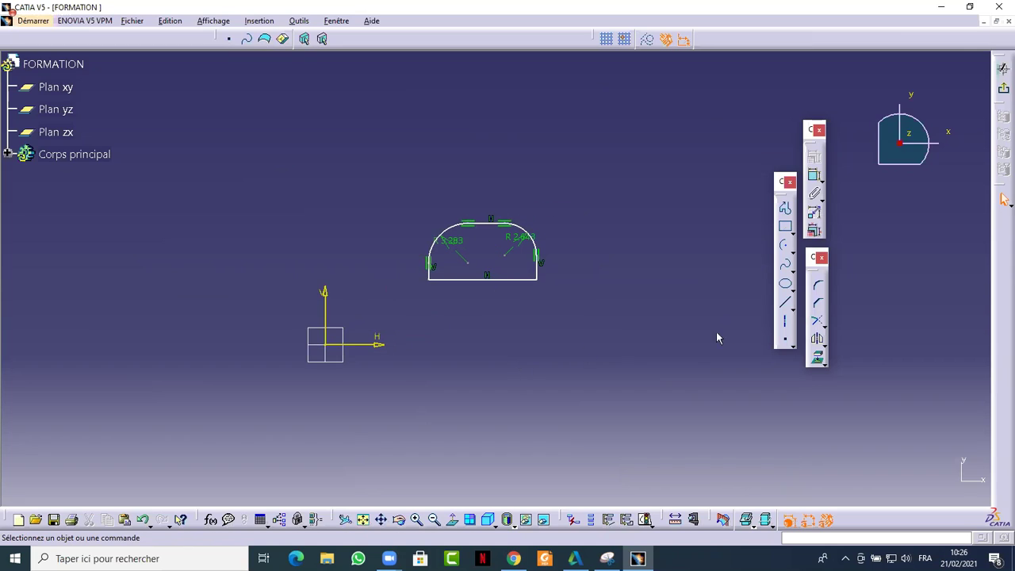
{"action": "left_click", "coordinate": [820, 304]}
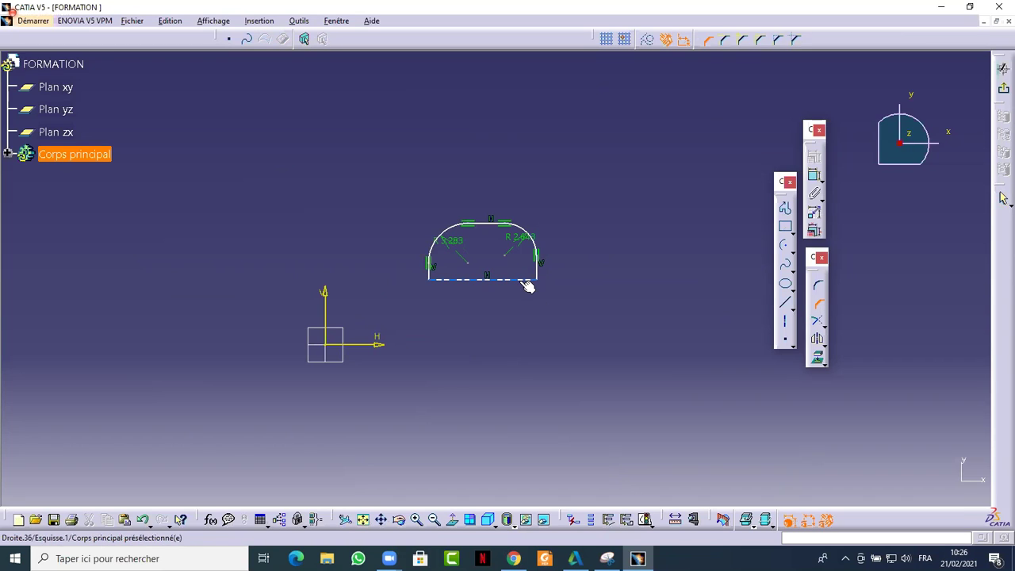
{"action": "left_click", "coordinate": [429, 273]}
{"action": "left_click", "coordinate": [445, 280]}
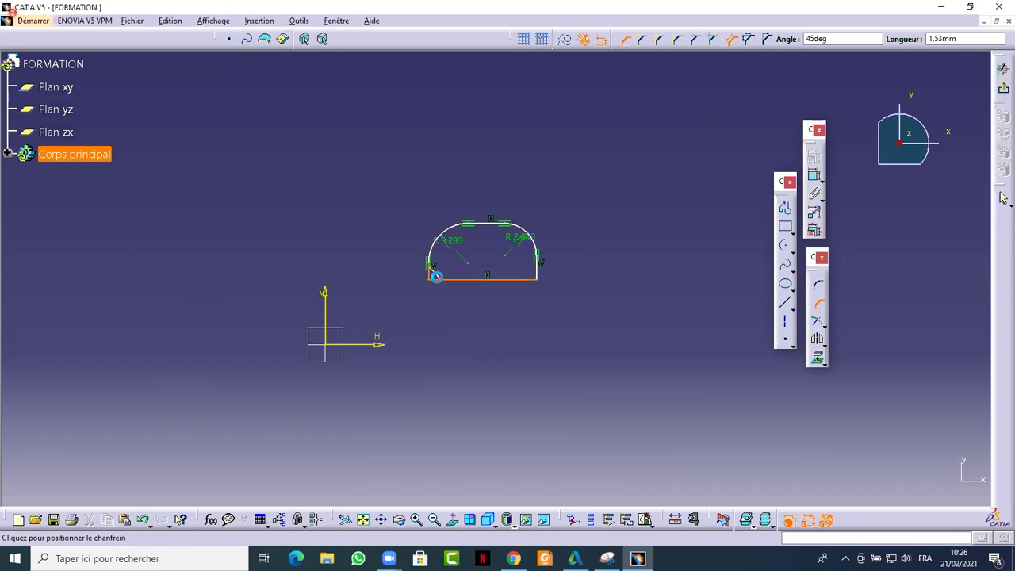
{"action": "left_click", "coordinate": [444, 282]}
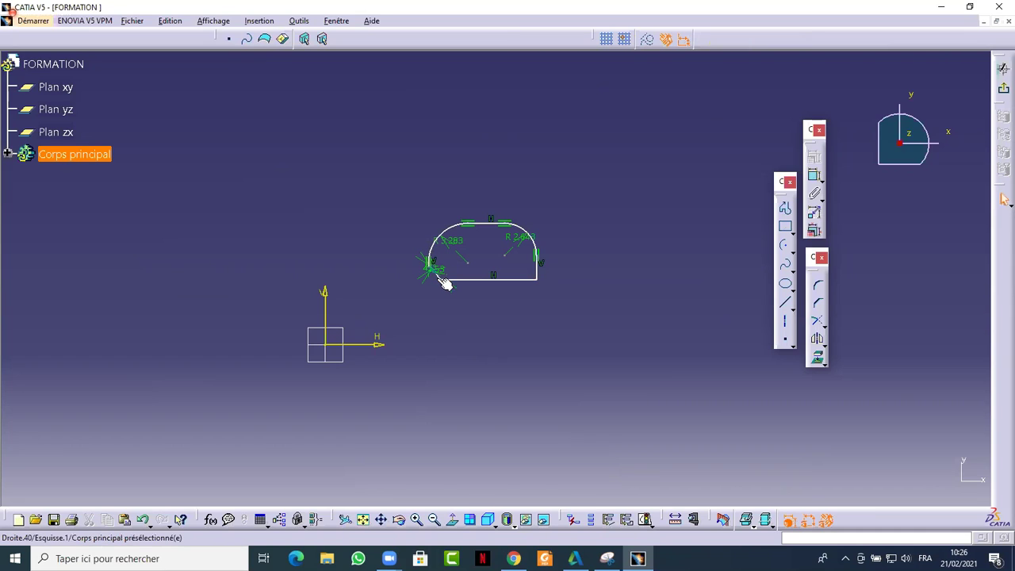
Step: Chamfer the rectangle's lower-right corner at 45° with a length of about 1.53 mm
{"action": "left_click", "coordinate": [545, 286]}
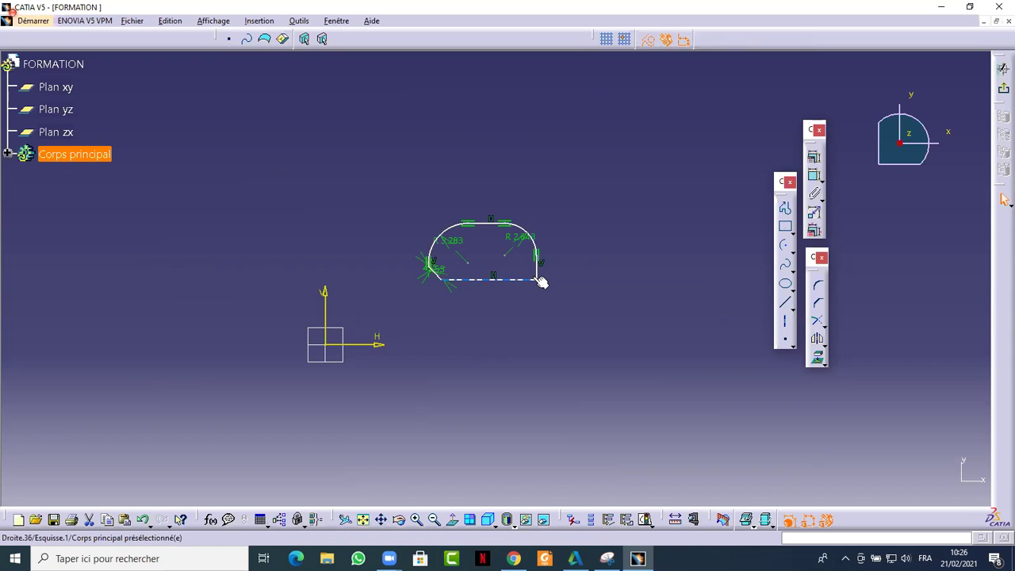
{"action": "left_click", "coordinate": [819, 305]}
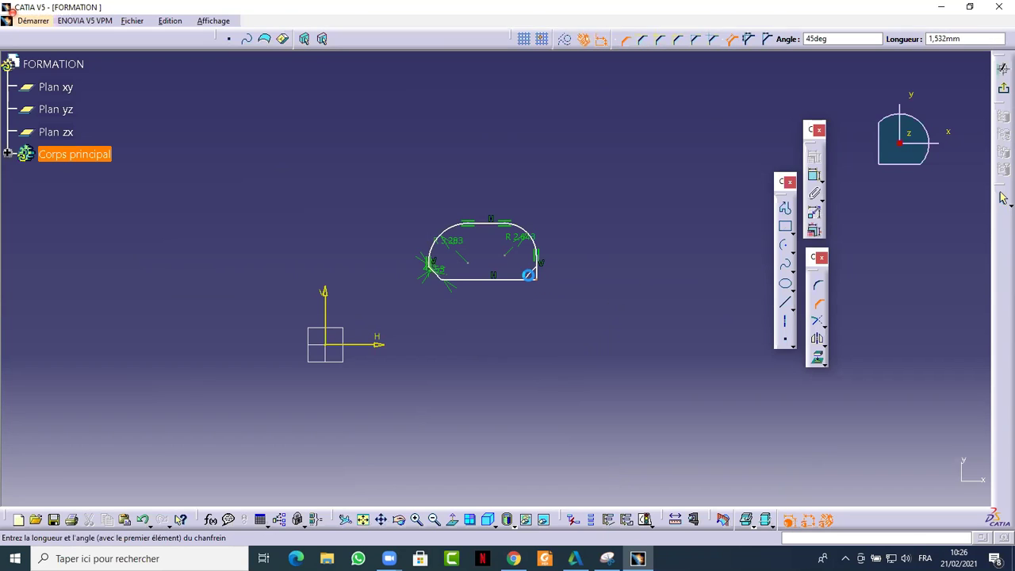
{"action": "left_click", "coordinate": [527, 274]}
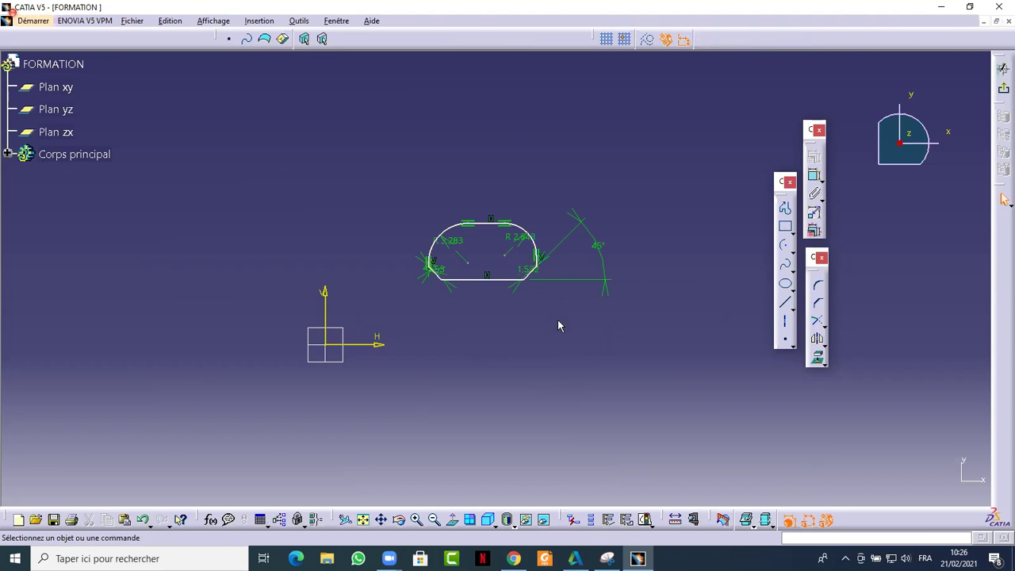
Step: Draw a long horizontal line below the filleted and chamfered rectangle
{"action": "middle_click_drag", "start_coordinate": [531, 322], "coordinate": [483, 333]}
{"action": "middle_click_drag", "start_coordinate": [468, 371], "coordinate": [456, 348], "text": "ctrl"}
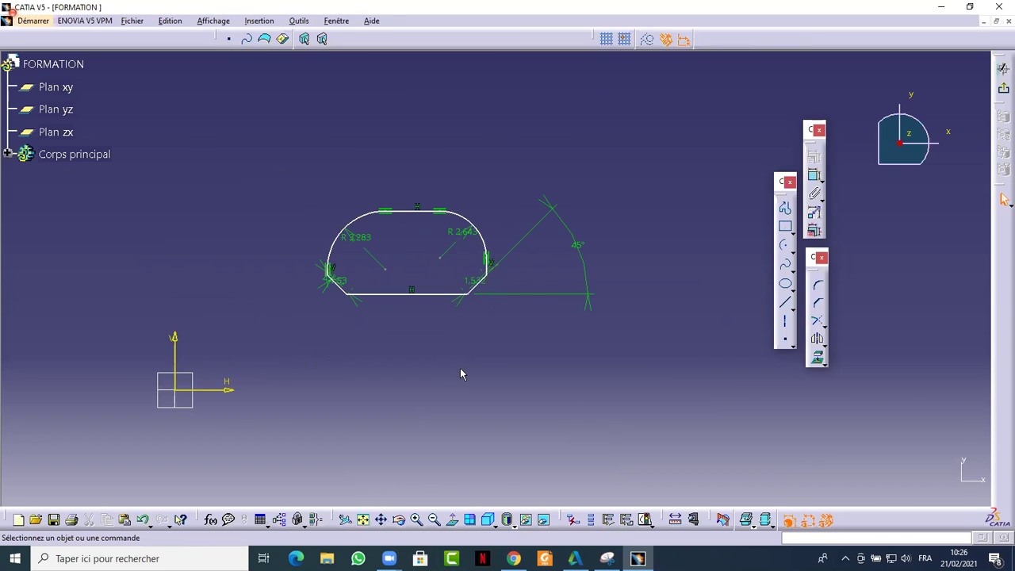
{"action": "middle_click_drag", "start_coordinate": [475, 382], "coordinate": [491, 350]}
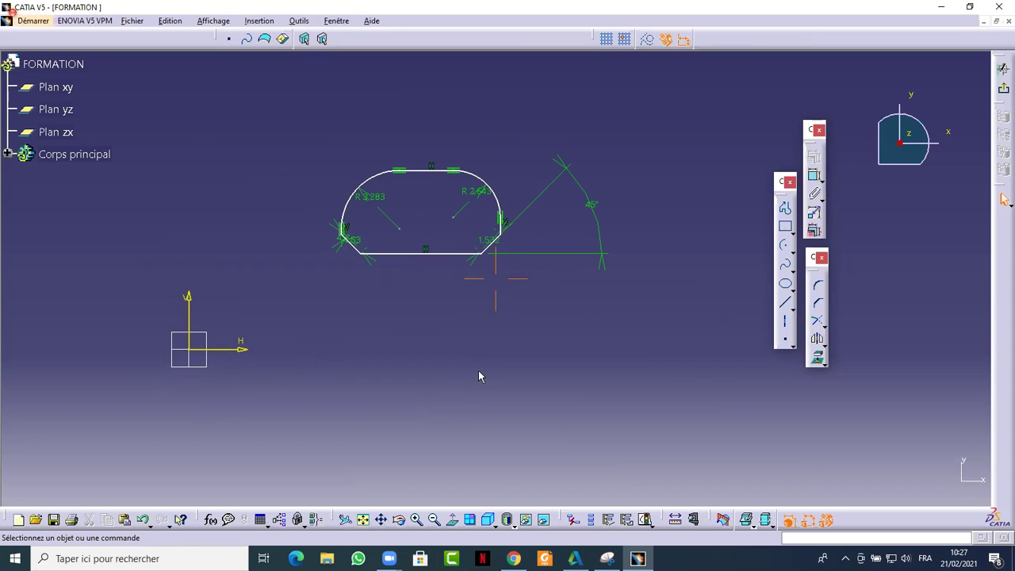
{"action": "left_click", "coordinate": [785, 308]}
{"action": "left_click", "coordinate": [314, 344]}
{"action": "left_click", "coordinate": [650, 344]}
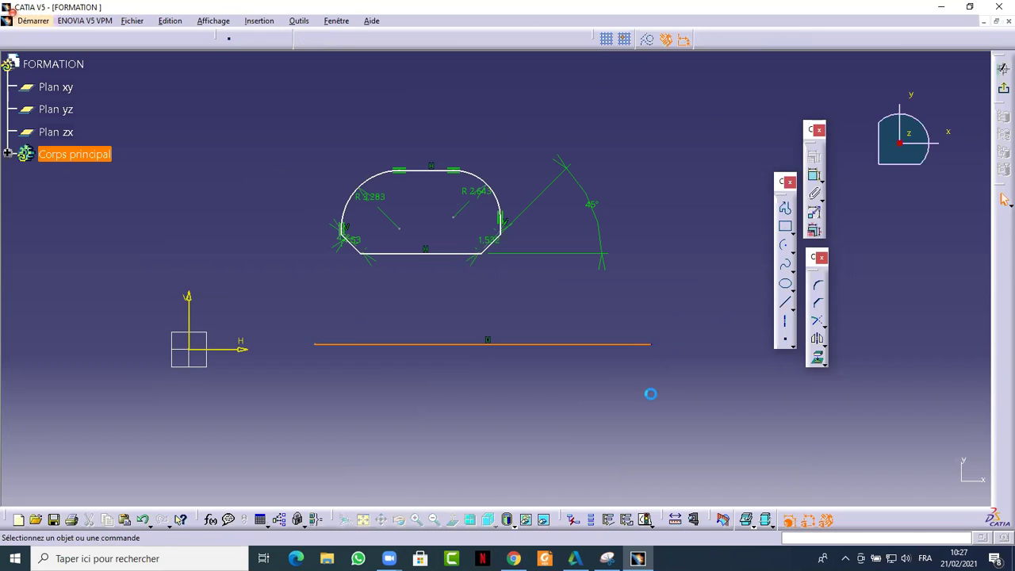
Step: Draw a vertical line crossing the long horizontal line near its right end
{"action": "left_click", "coordinate": [785, 303]}
{"action": "left_click", "coordinate": [600, 450]}
{"action": "left_click", "coordinate": [600, 297]}
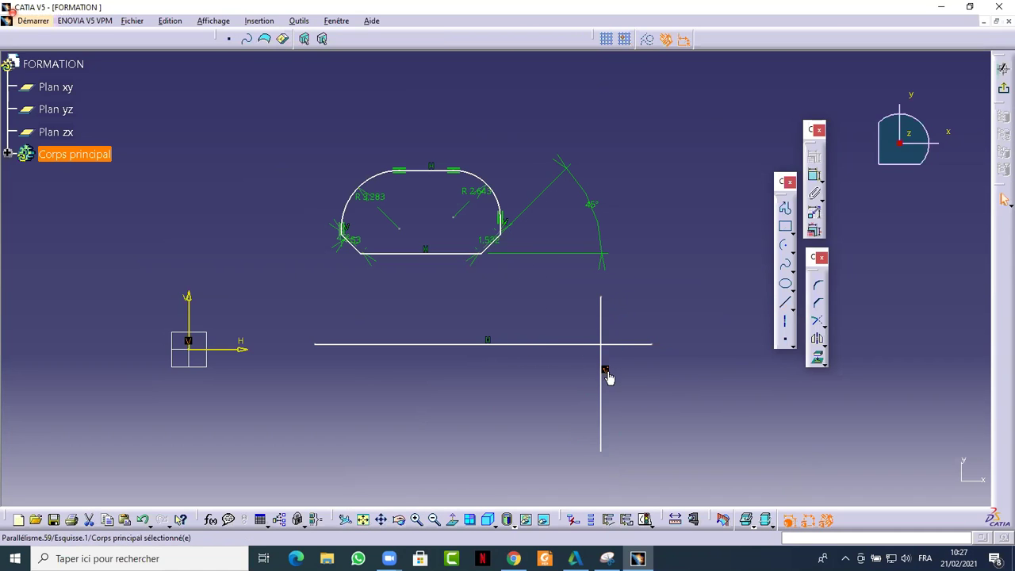
Step: Switch to Foxit Reader, create a blank PDF, and pencil a horizontal line crossed by a vertical line in red
{"action": "left_click", "coordinate": [546, 559]}
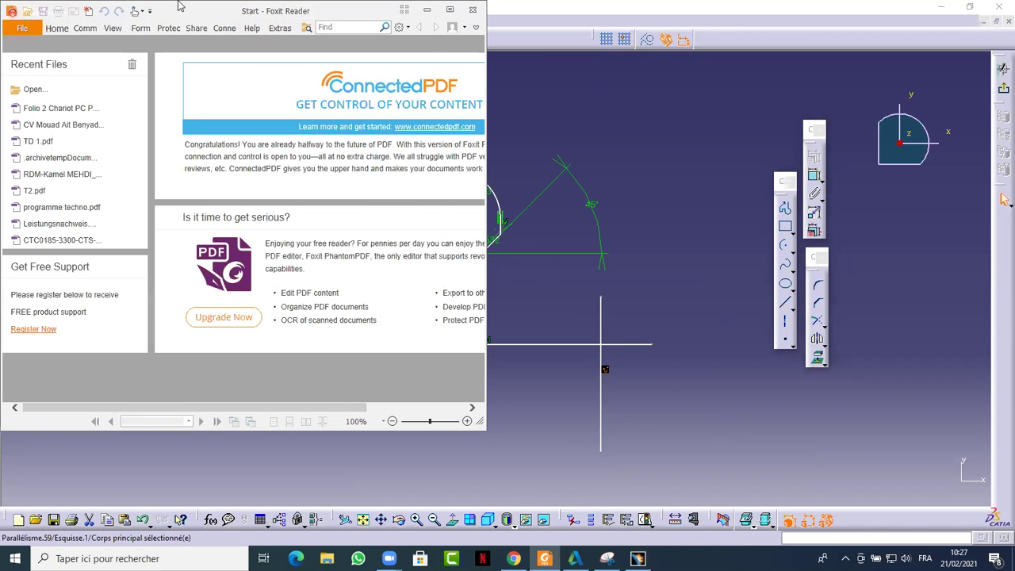
{"action": "double_click", "coordinate": [179, 7]}
{"action": "left_click", "coordinate": [85, 8]}
{"action": "left_click", "coordinate": [57, 28]}
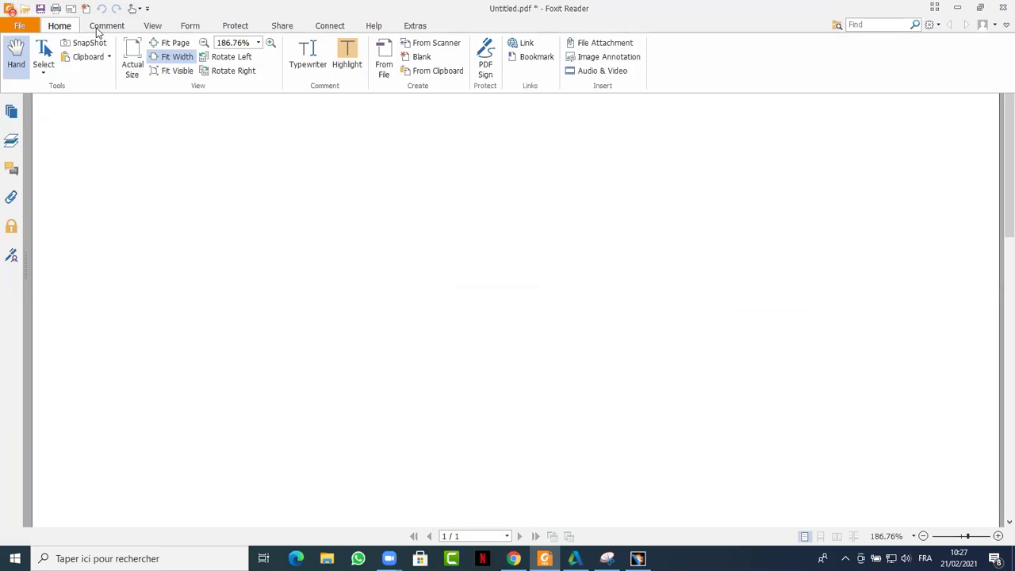
{"action": "left_click", "coordinate": [97, 27]}
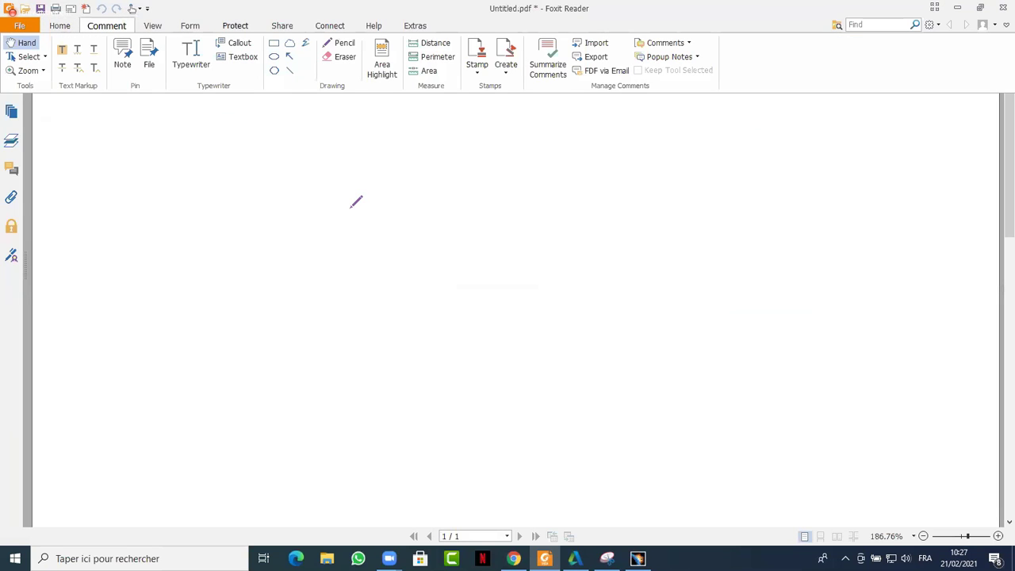
{"action": "left_click_drag", "start_coordinate": [256, 239], "coordinate": [618, 230]}
{"action": "left_click_drag", "start_coordinate": [512, 176], "coordinate": [520, 396]}
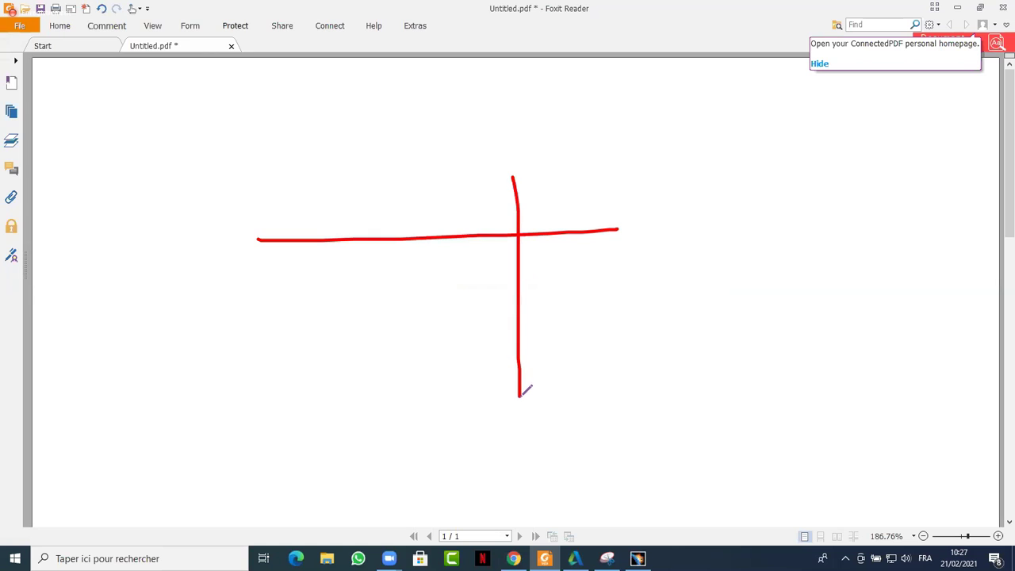
Step: Circle the segments above and to the right of the crossing in red, and return to CATIA V5
{"action": "mouse_move", "coordinate": [628, 238]}
{"action": "left_mouse_down"}
{"action": "mouse_move", "coordinate": [623, 202]}
{"action": "mouse_move", "coordinate": [517, 145]}
{"action": "mouse_move", "coordinate": [472, 172]}
{"action": "mouse_move", "coordinate": [507, 205]}
{"action": "mouse_move", "coordinate": [542, 269]}
{"action": "mouse_move", "coordinate": [618, 268]}
{"action": "mouse_move", "coordinate": [626, 236]}
{"action": "left_mouse_up"}
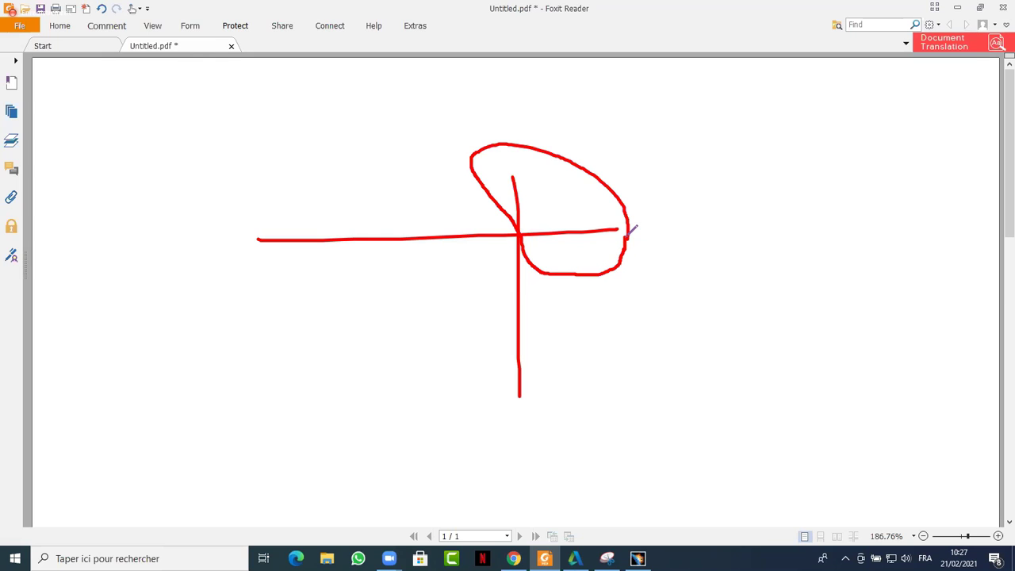
{"action": "mouse_move", "coordinate": [489, 236]}
{"action": "left_mouse_down"}
{"action": "mouse_move", "coordinate": [492, 265]}
{"action": "mouse_move", "coordinate": [517, 267]}
{"action": "left_mouse_up"}
{"action": "left_click", "coordinate": [637, 558]}
{"action": "left_click", "coordinate": [639, 390]}
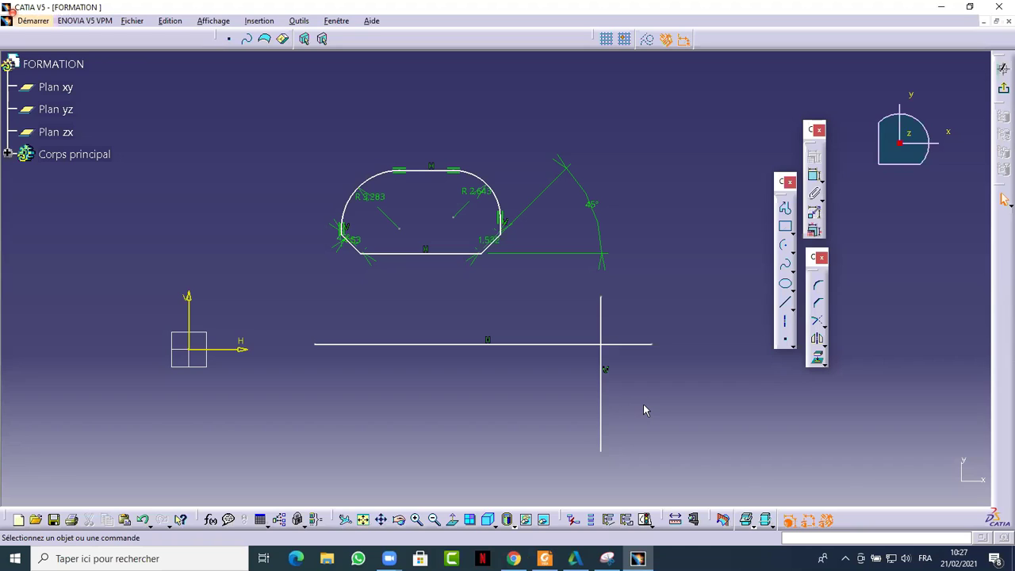
Step: Try trimming the crossing lines twice into a corner that keeps their left and lower segments, undoing each trim
{"action": "left_click", "coordinate": [818, 321]}
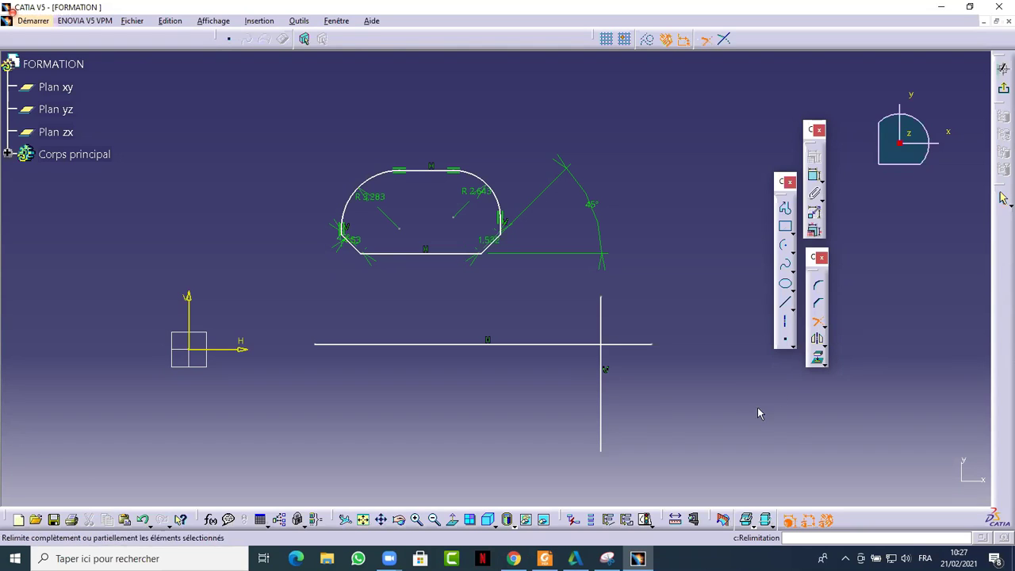
{"action": "left_click", "coordinate": [441, 346]}
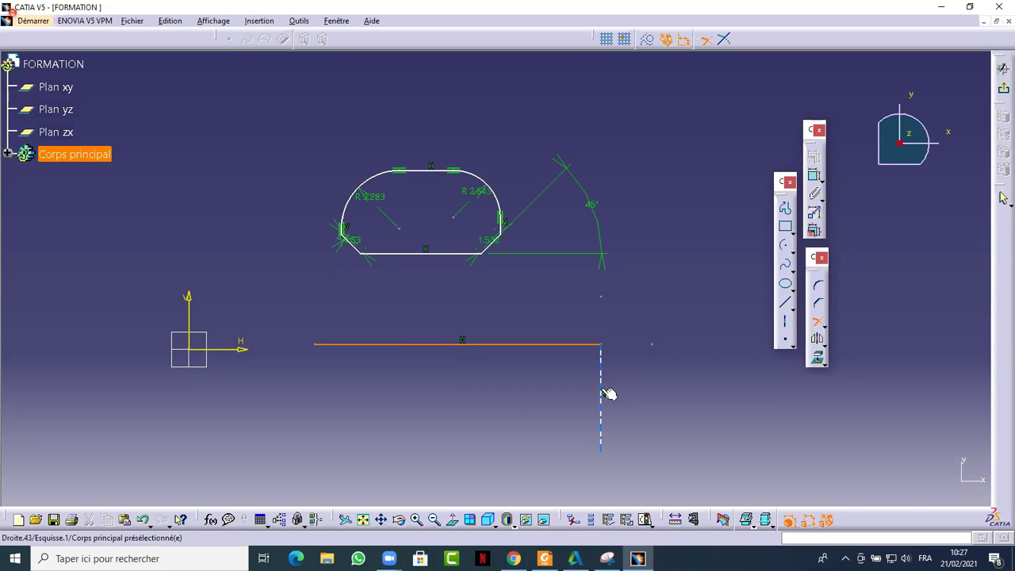
{"action": "left_click", "coordinate": [607, 393]}
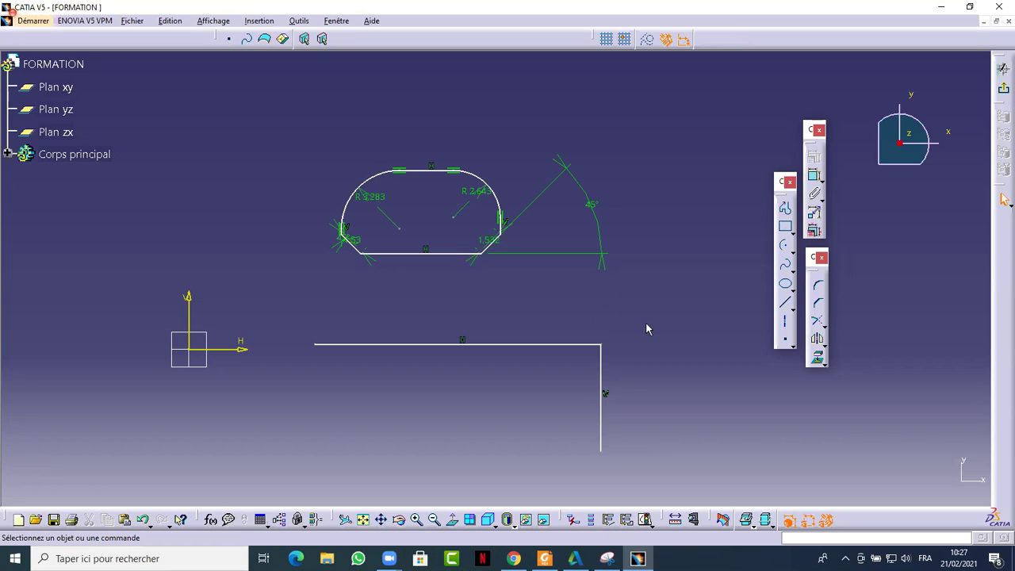
{"action": "key", "text": "ctrl+z"}
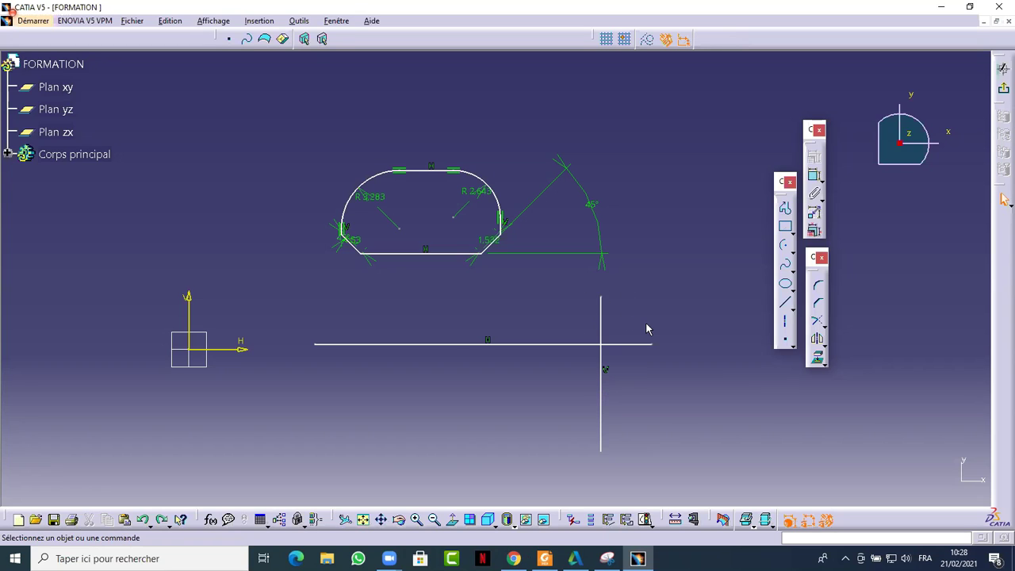
{"action": "left_click", "coordinate": [818, 320]}
{"action": "left_click", "coordinate": [502, 345]}
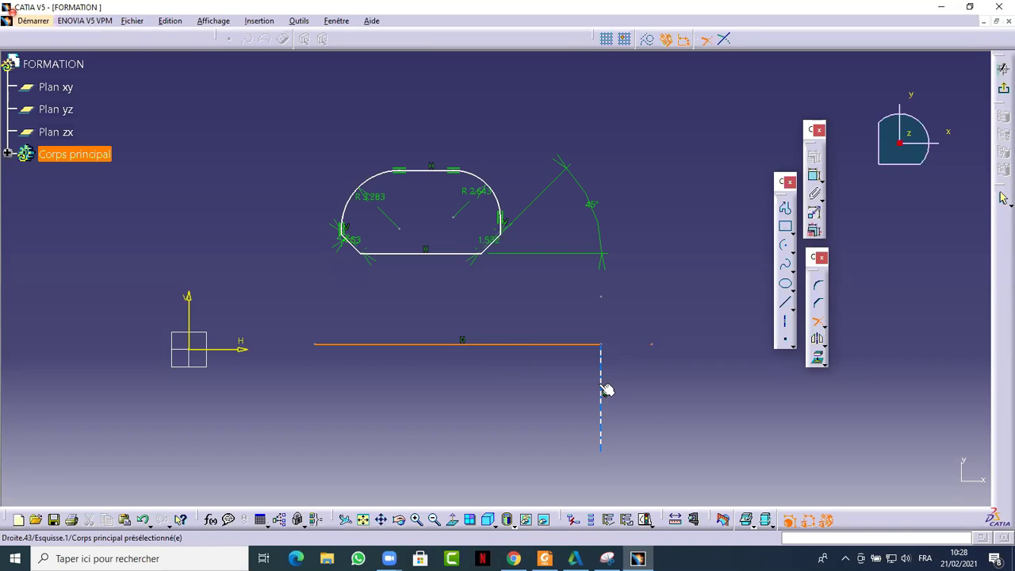
{"action": "left_click", "coordinate": [606, 389]}
{"action": "key", "text": "ctrl+z"}
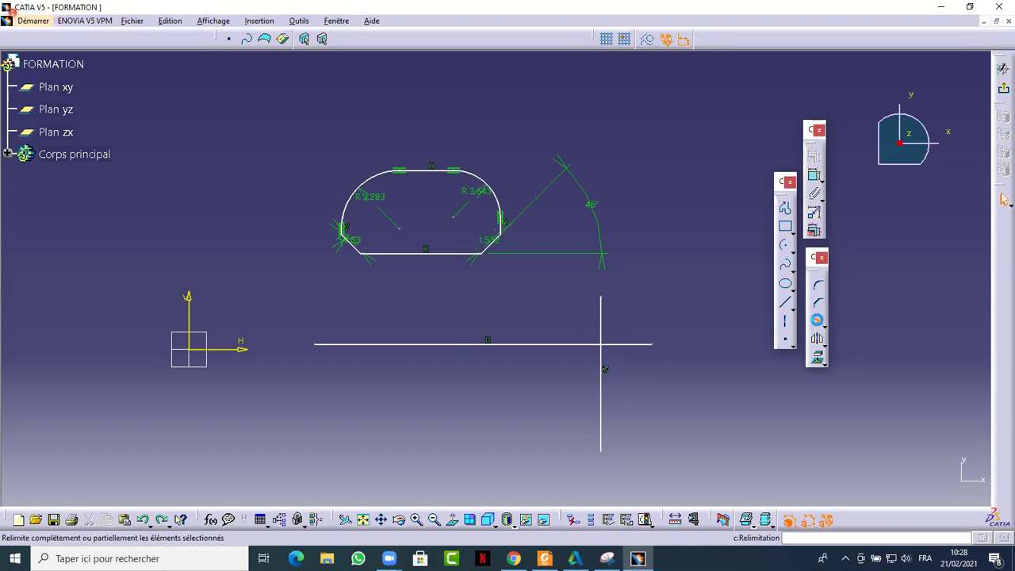
Step: Try trimming the crossing lines into a corner that keeps their upper and right segments, and undo the trim
{"action": "left_click", "coordinate": [818, 323]}
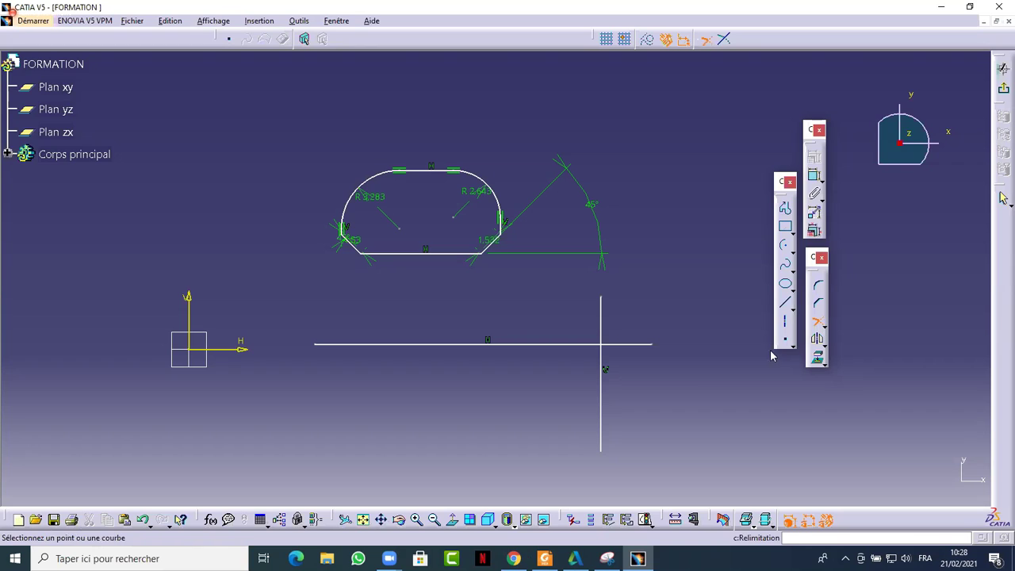
{"action": "left_click", "coordinate": [601, 321]}
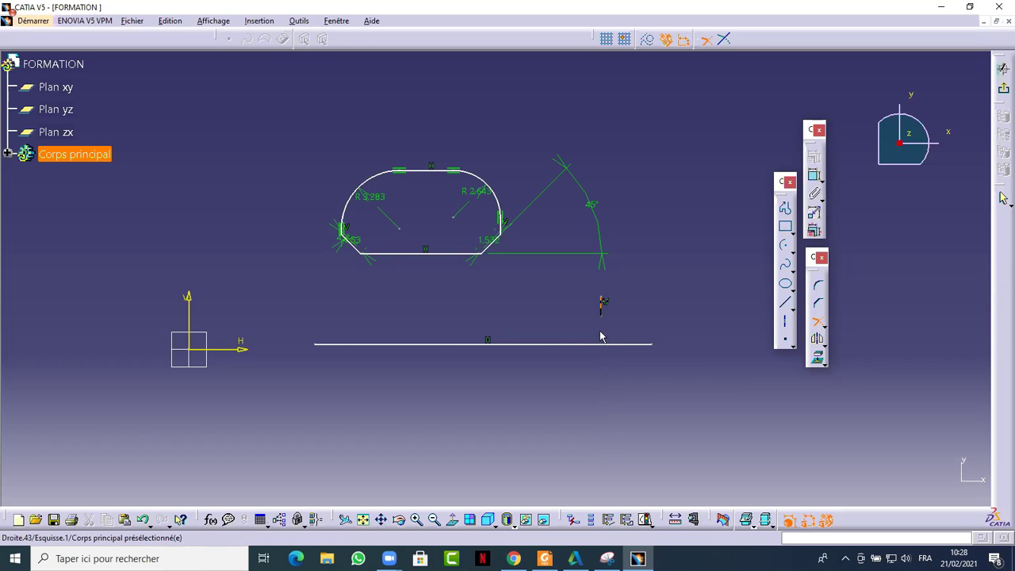
{"action": "left_click", "coordinate": [639, 344]}
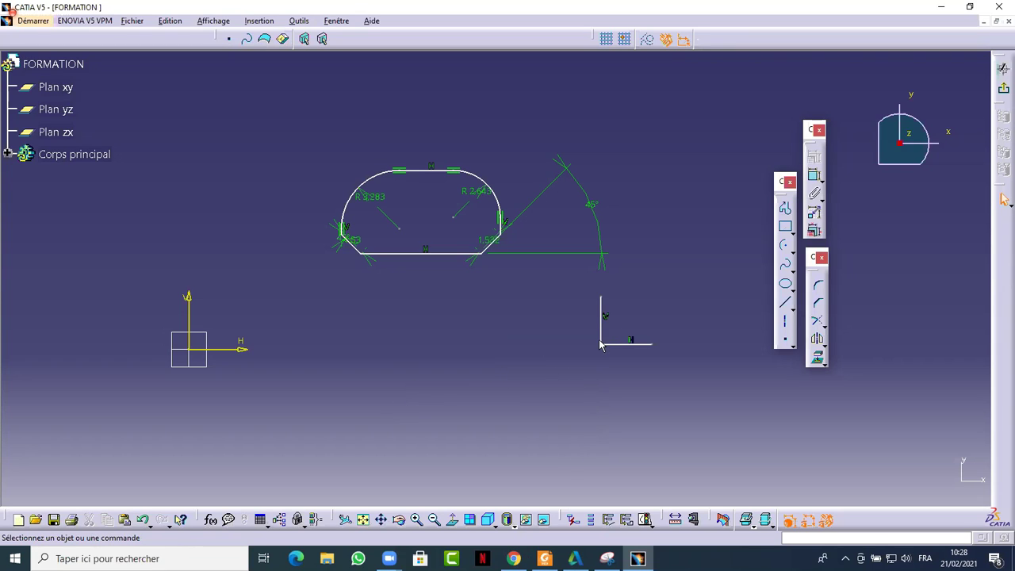
{"action": "key", "text": "ctrl+z"}
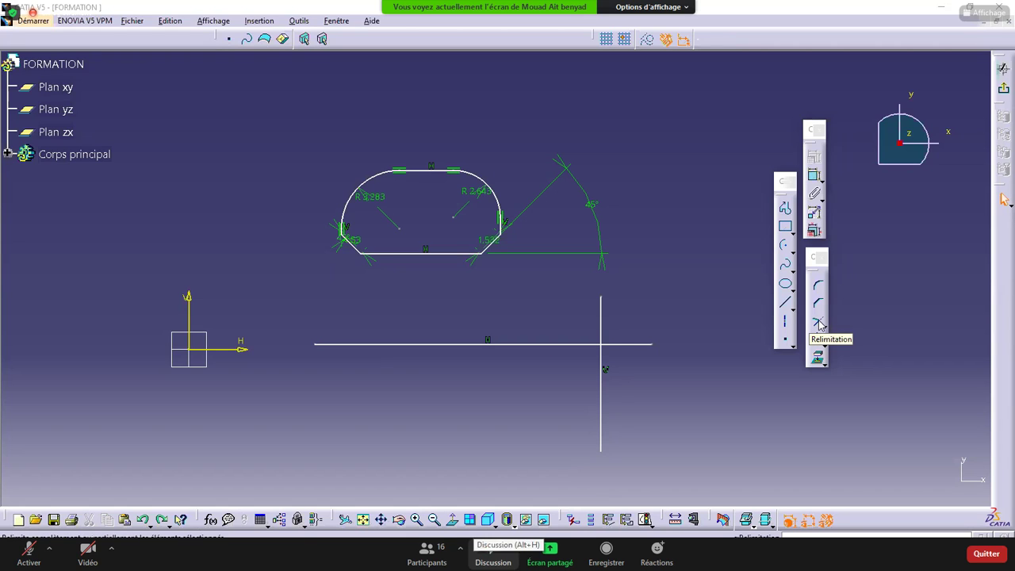
Step: Open the Zoom meeting's chat and display its list of message recipients
{"action": "left_click", "coordinate": [493, 552]}
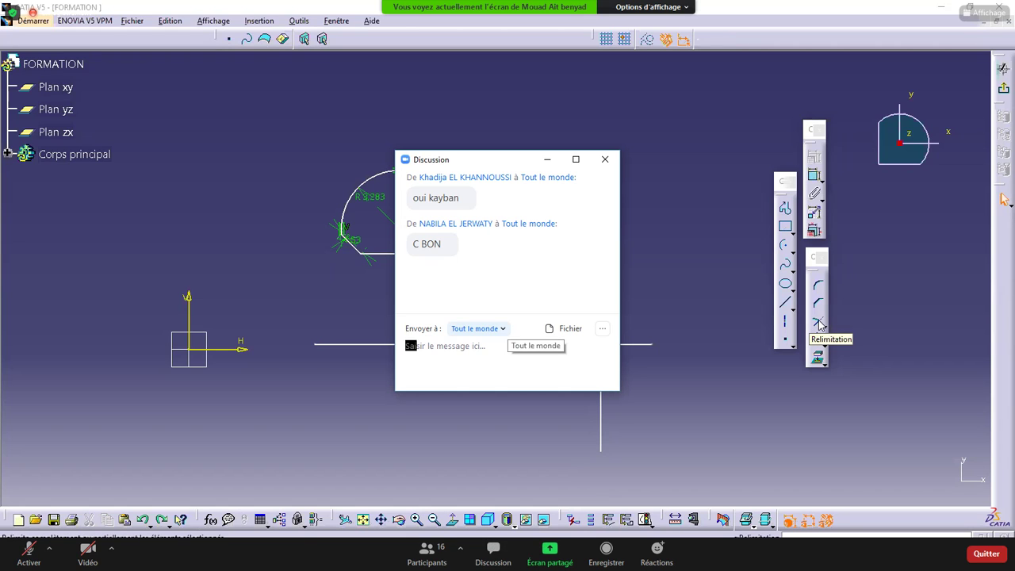
{"action": "left_click", "coordinate": [475, 328]}
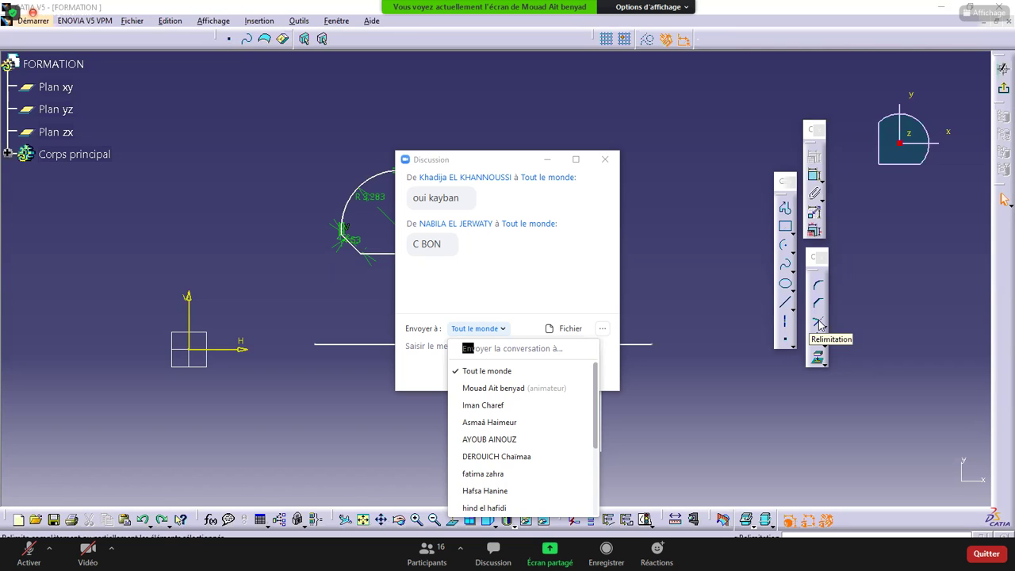
Step: Dock the Opération and Contour toolbars in CATIA V5, and float both of them again
{"action": "left_click_drag", "start_coordinate": [808, 261], "coordinate": [1000, 301]}
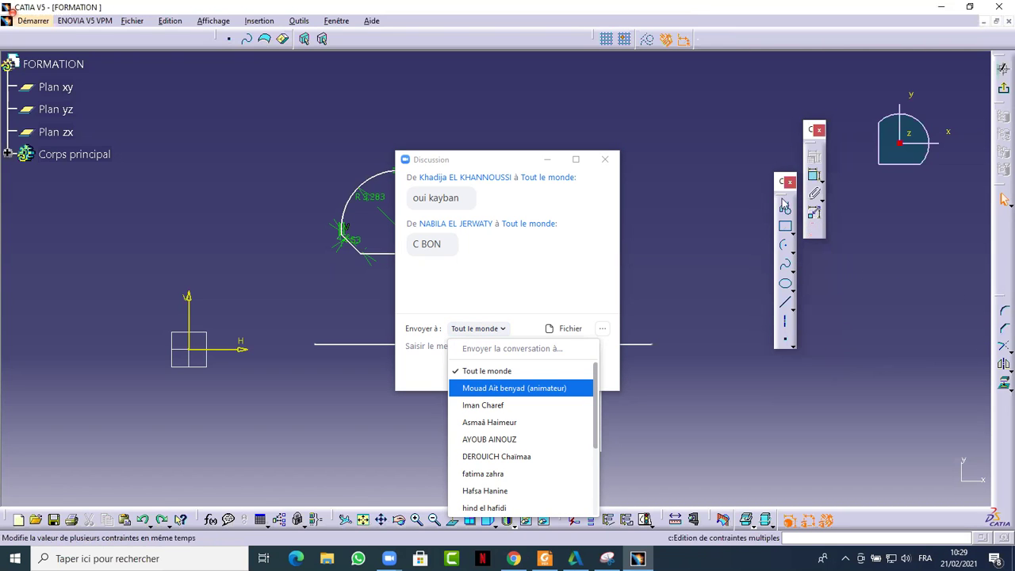
{"action": "left_click_drag", "start_coordinate": [994, 194], "coordinate": [994, 195]}
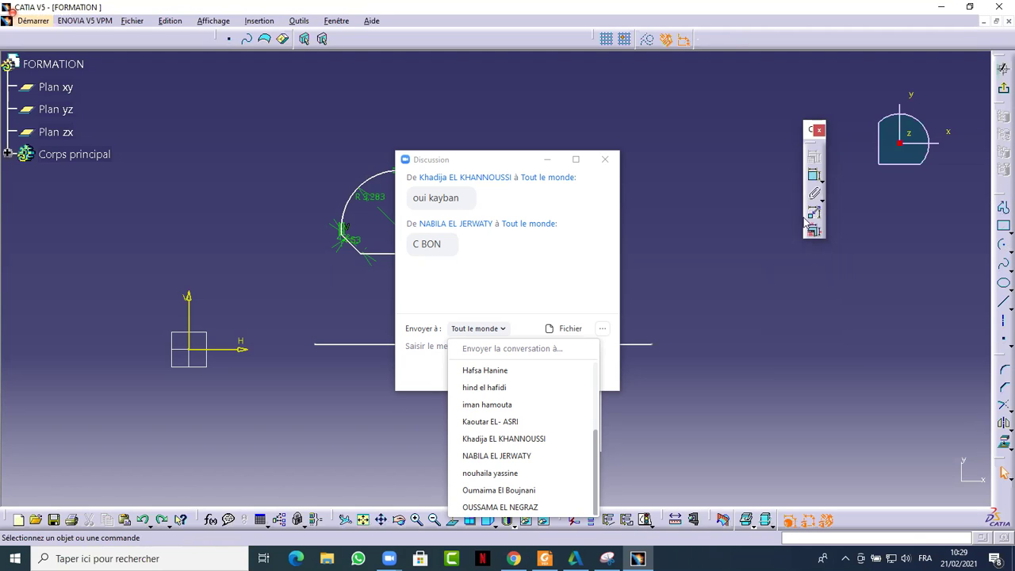
{"action": "left_click_drag", "start_coordinate": [999, 195], "coordinate": [775, 218]}
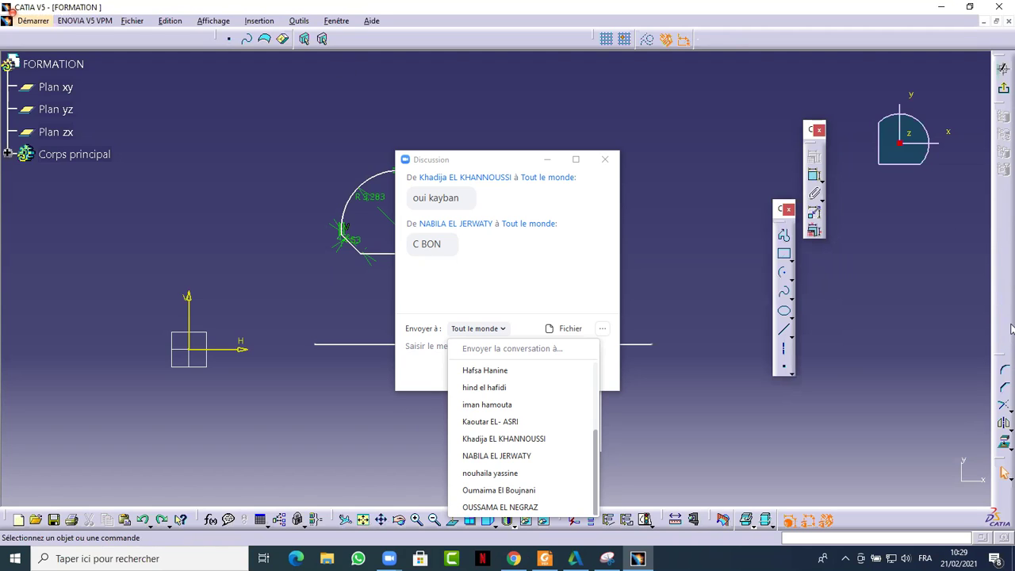
{"action": "left_click_drag", "start_coordinate": [1000, 359], "coordinate": [812, 260]}
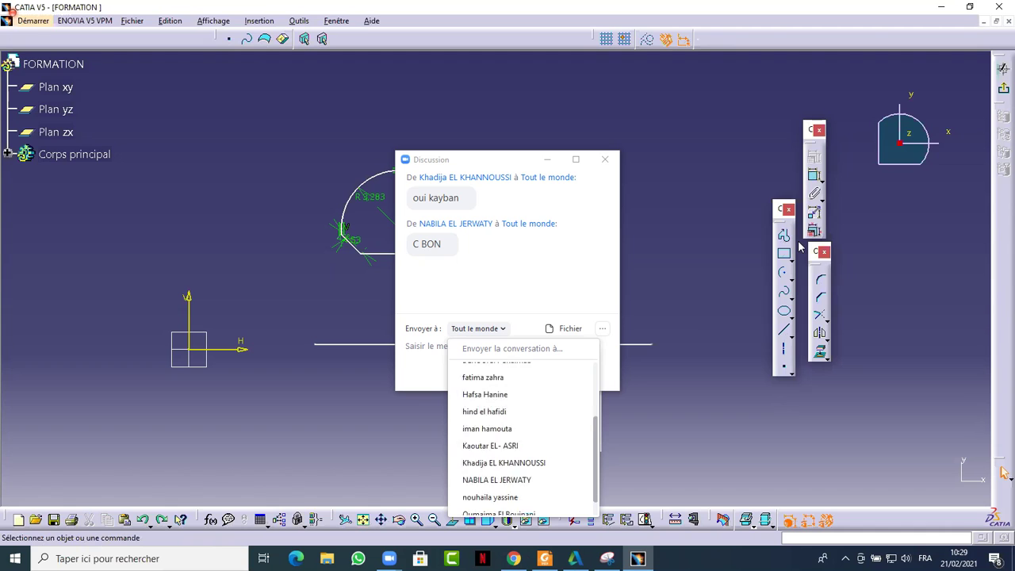
Step: Hide the Affichage toolbar, and hide the Contour toolbar before displaying it again
{"action": "right_click", "coordinate": [1003, 218]}
{"action": "left_click", "coordinate": [1004, 214]}
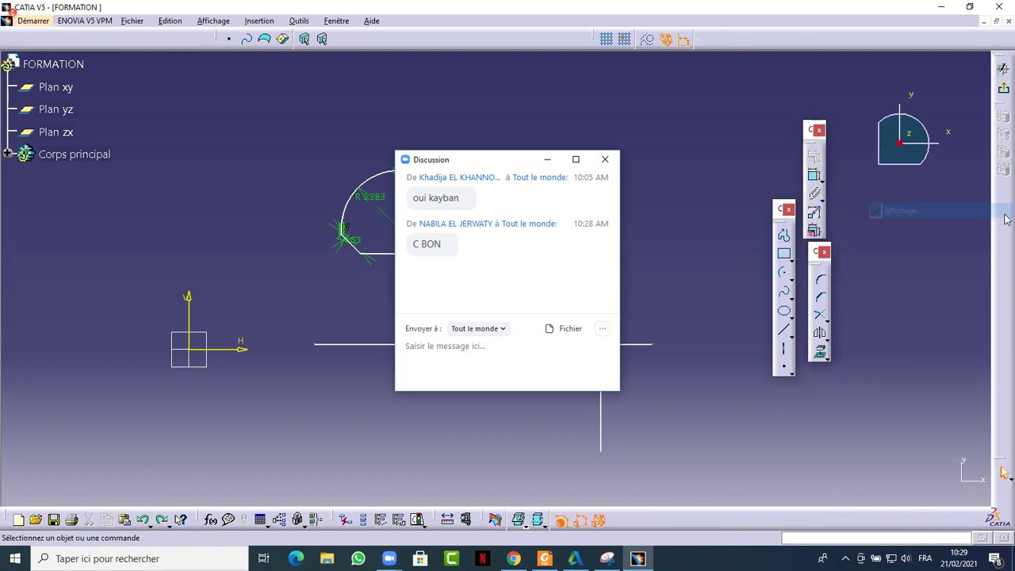
{"action": "right_click", "coordinate": [1005, 248]}
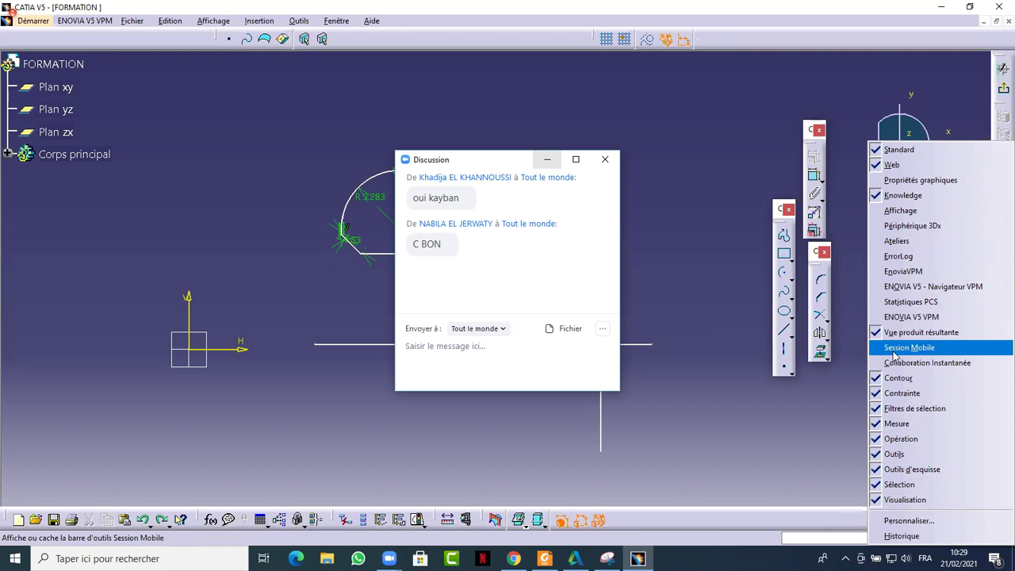
{"action": "left_click", "coordinate": [897, 380]}
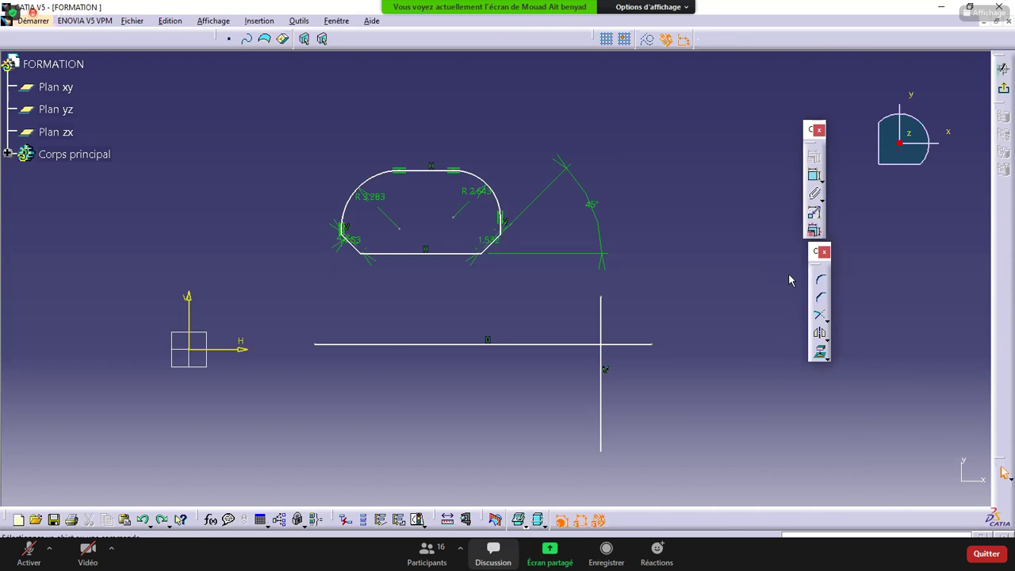
{"action": "right_click", "coordinate": [1003, 252]}
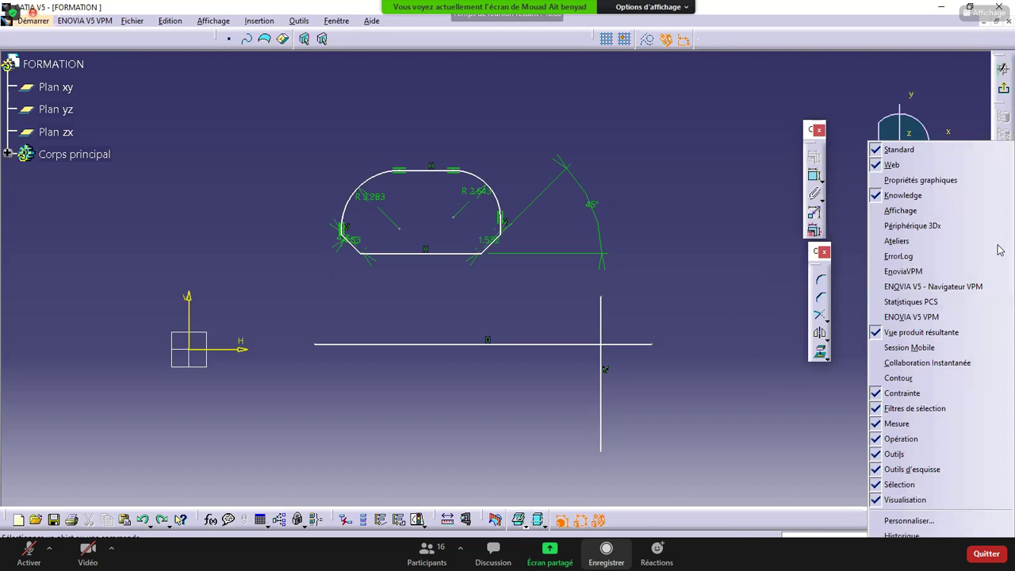
{"action": "left_click", "coordinate": [909, 381]}
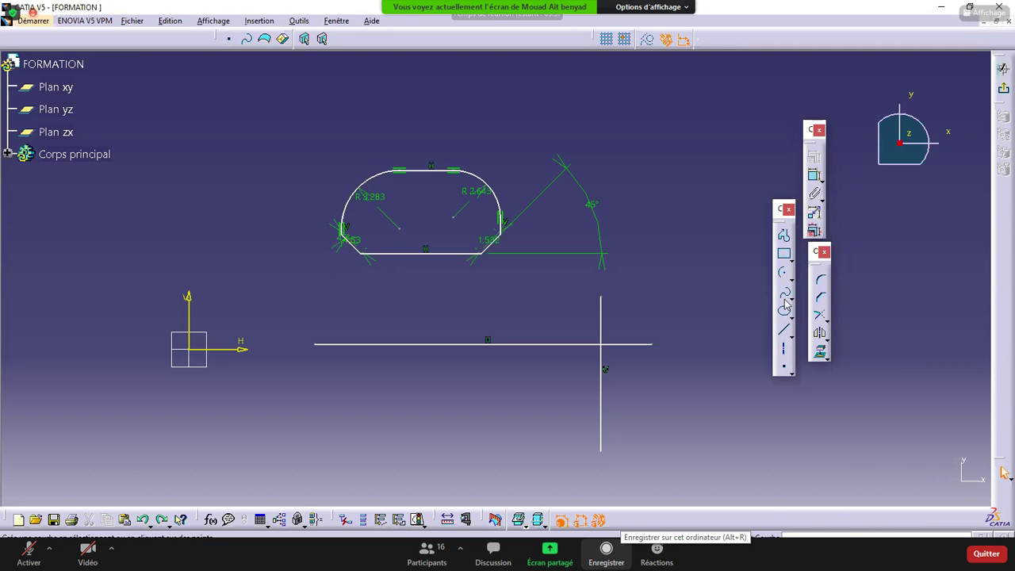
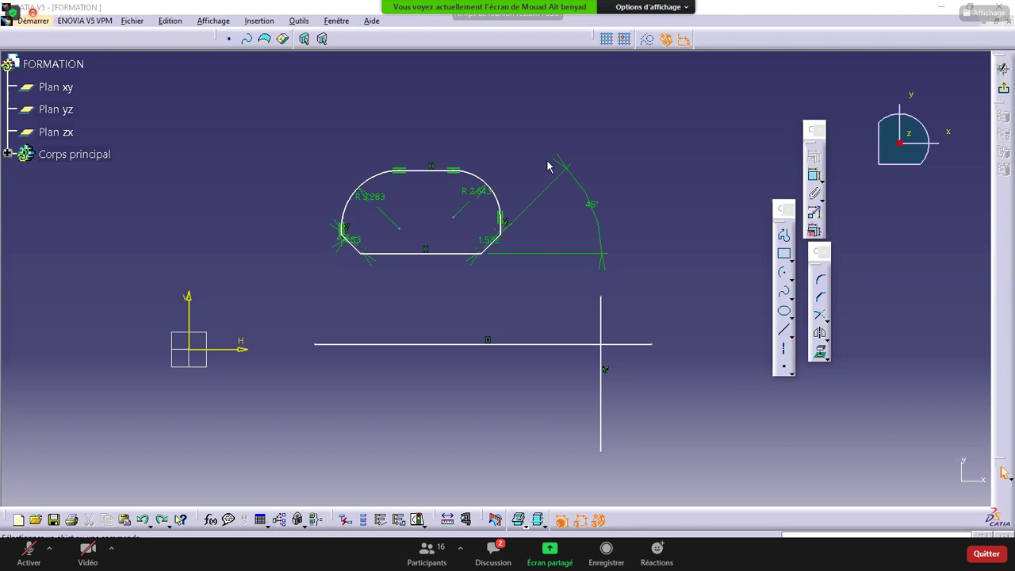
Step: Trim the crossing lines with Relimitation, keeping the left part of the horizontal line and the lower part of the vertical line
{"action": "left_click", "coordinate": [517, 316]}
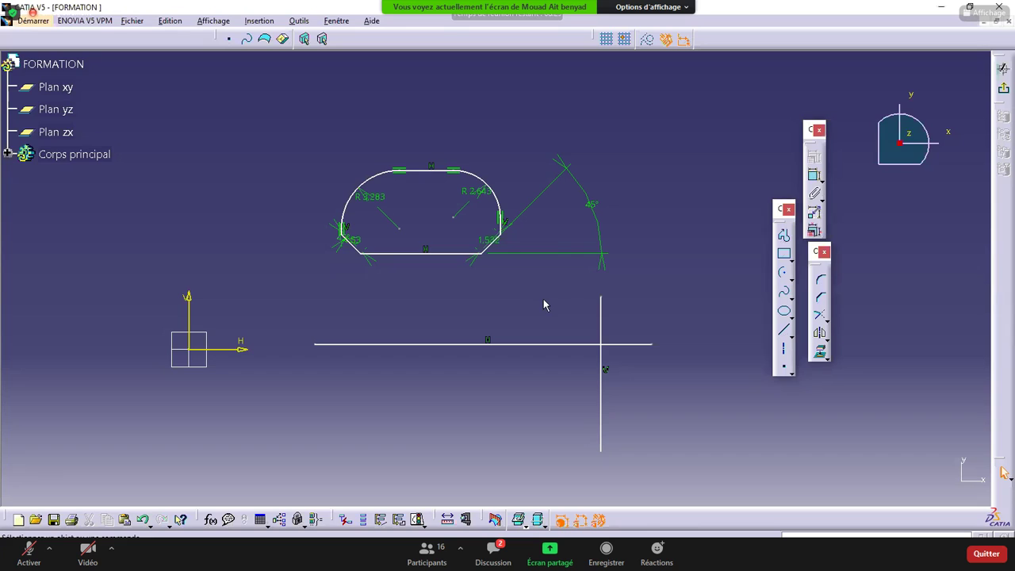
{"action": "left_click", "coordinate": [821, 318]}
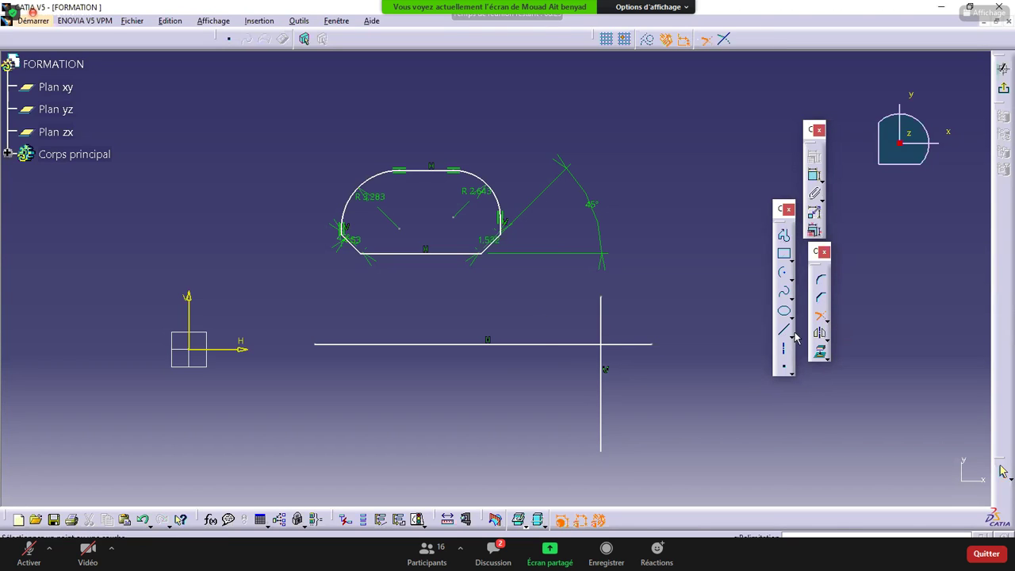
{"action": "left_click", "coordinate": [550, 345]}
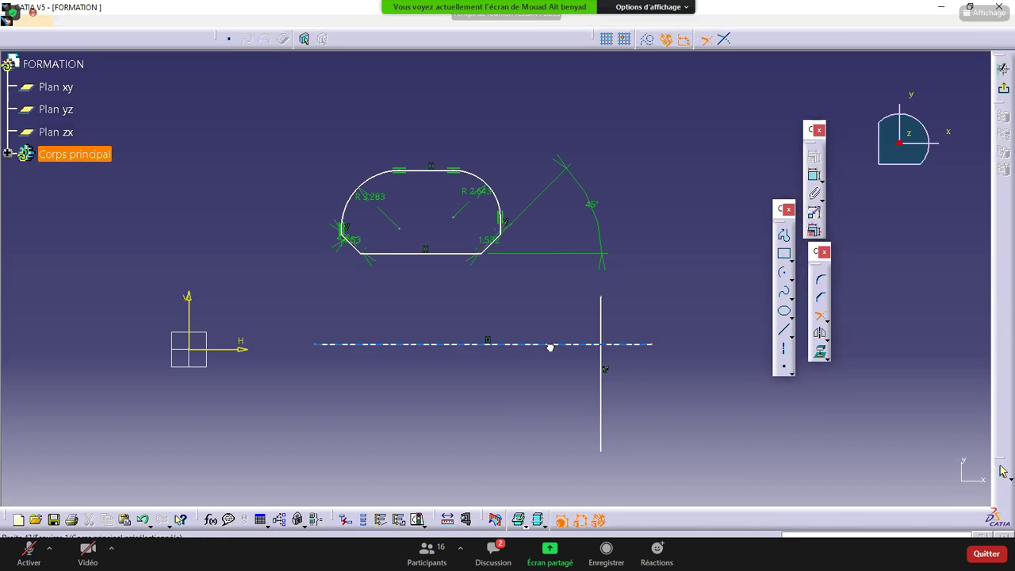
{"action": "left_click", "coordinate": [607, 372]}
Step: Draw an oblique line rising to the right, starting just above the trimmed corner
{"action": "mouse_move", "coordinate": [611, 369]}
{"action": "middle_mouse_down"}
{"action": "mouse_move", "coordinate": [589, 359]}
{"action": "mouse_move", "coordinate": [499, 369]}
{"action": "middle_mouse_up"}
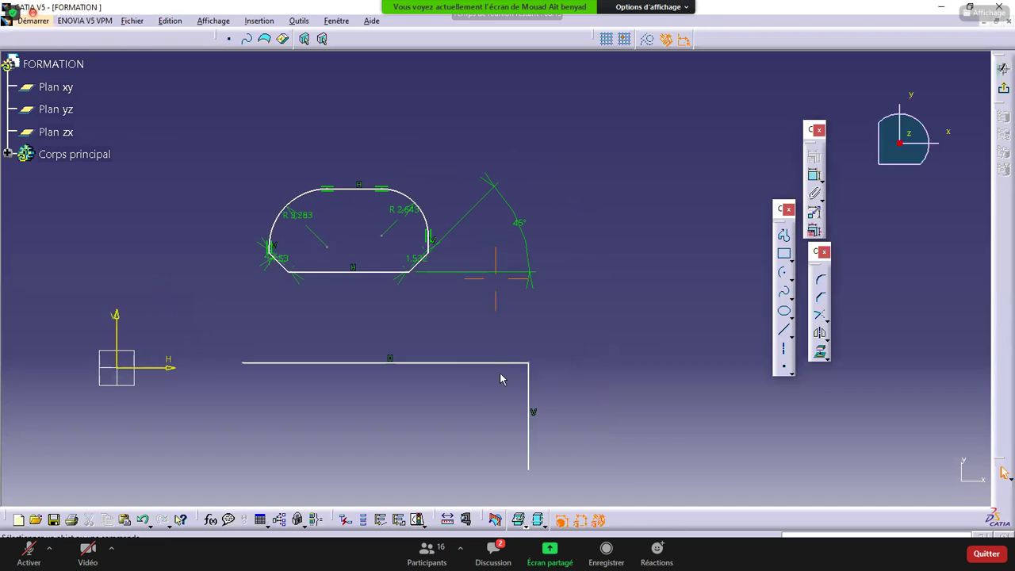
{"action": "left_click", "coordinate": [783, 329]}
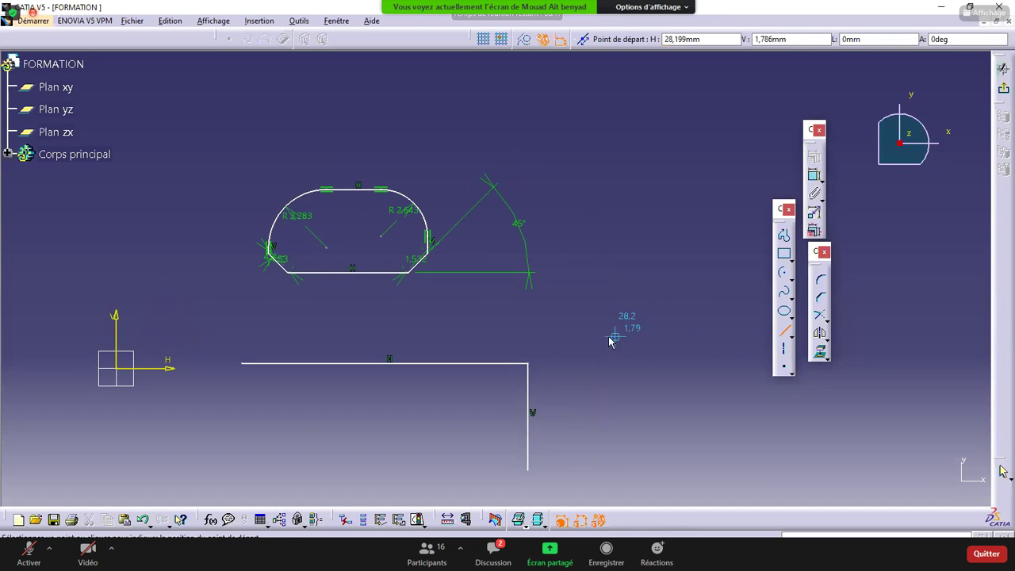
{"action": "left_click", "coordinate": [540, 325]}
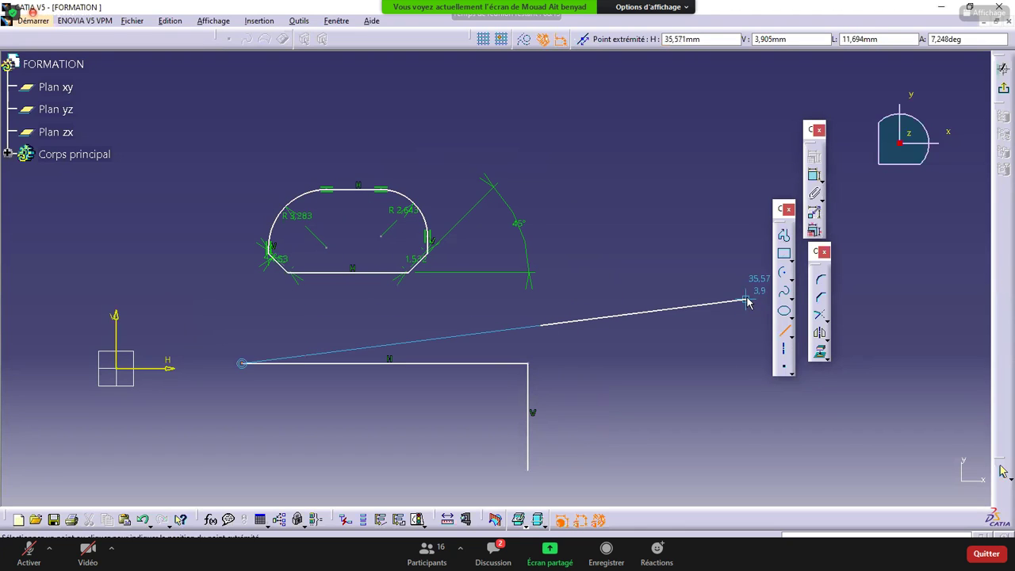
{"action": "left_click", "coordinate": [749, 272]}
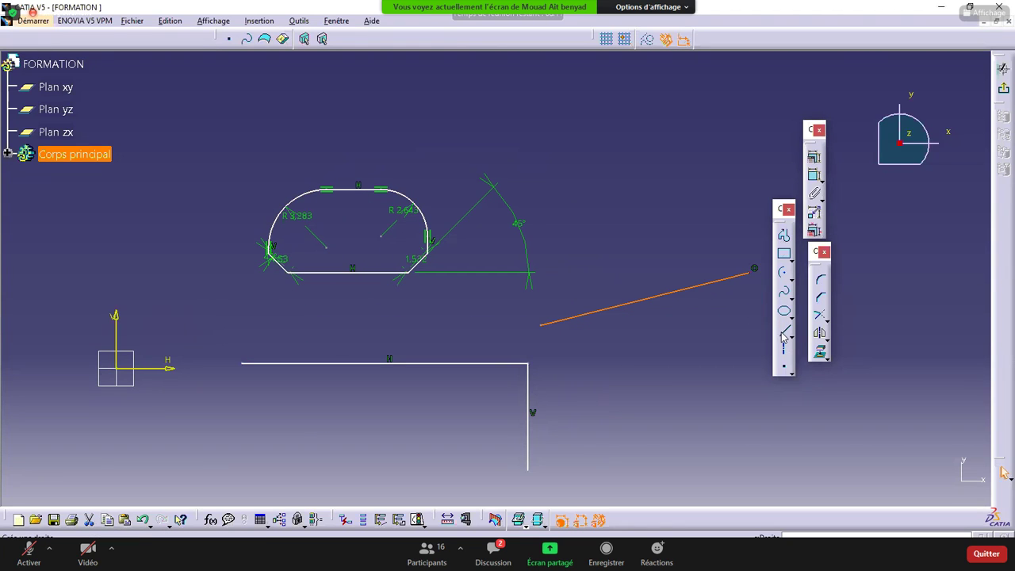
Step: Draw a second oblique line rising steeply to the right and crossing the first oblique line near its right end
{"action": "left_click", "coordinate": [647, 417]}
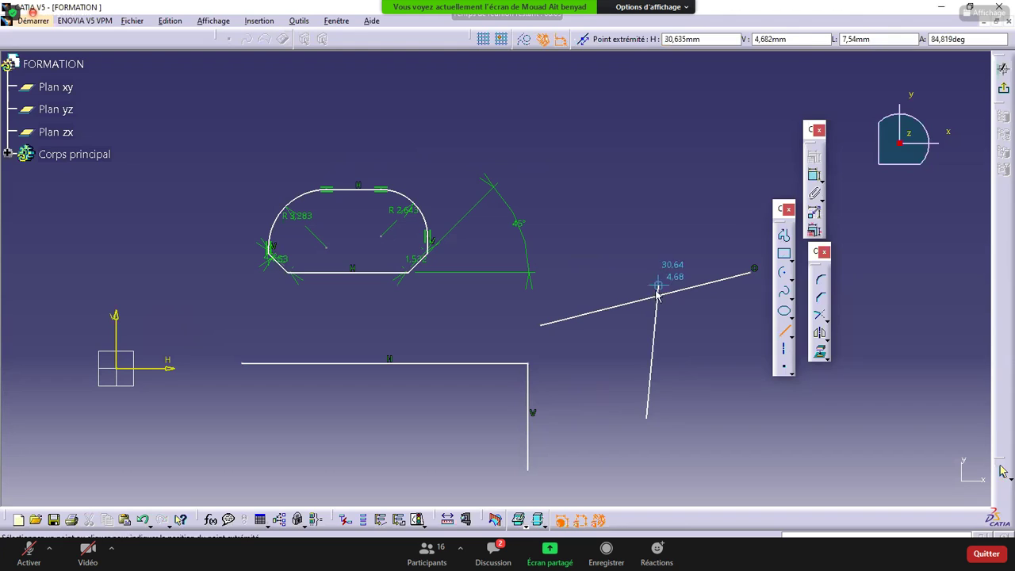
{"action": "left_click", "coordinate": [710, 244]}
{"action": "left_click", "coordinate": [744, 320]}
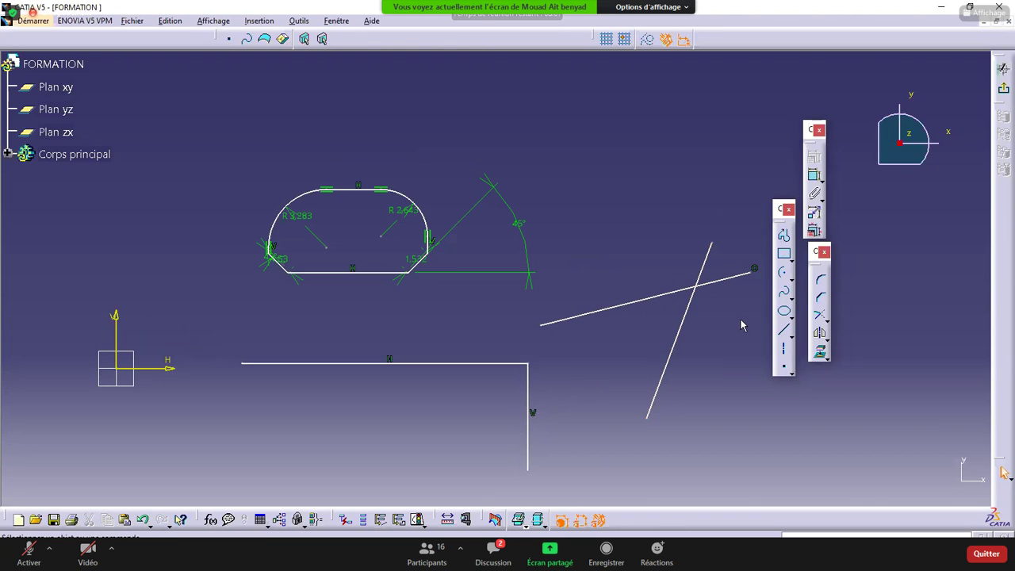
Step: Trim the two crossing oblique lines with Relimitation, keeping the left part of the first and the lower part of the second
{"action": "left_click", "coordinate": [817, 314]}
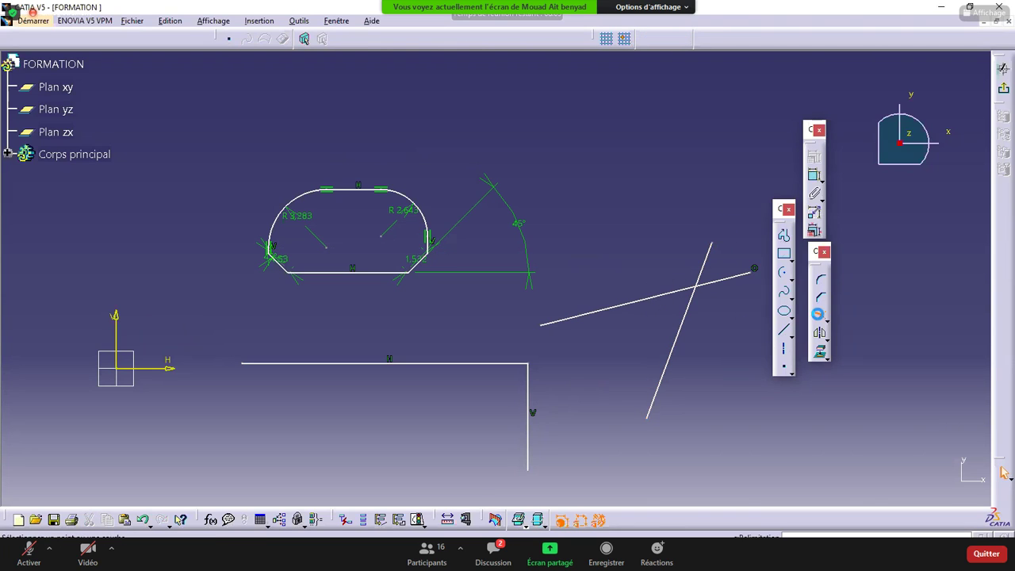
{"action": "left_click", "coordinate": [668, 294]}
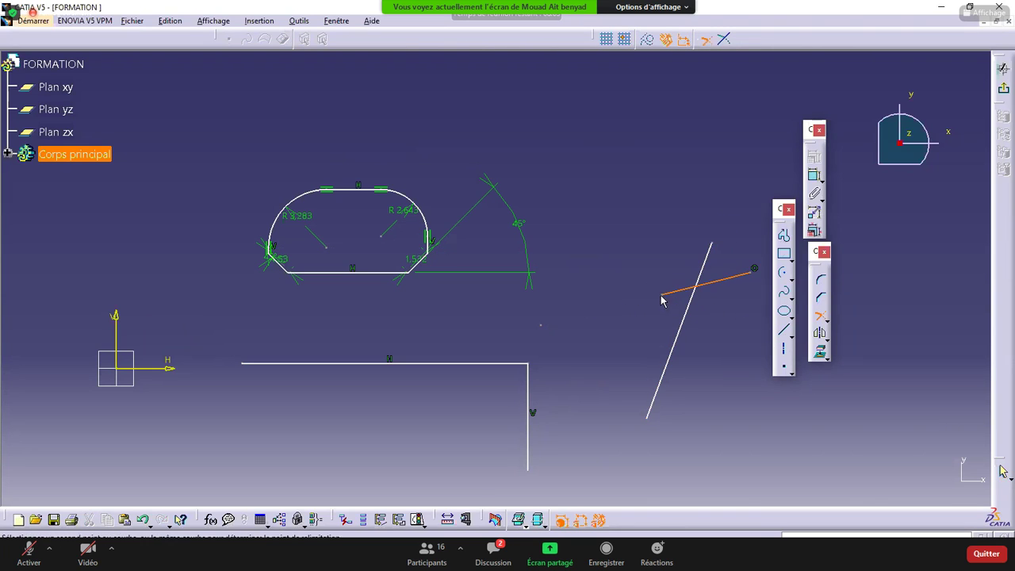
{"action": "left_click", "coordinate": [683, 321]}
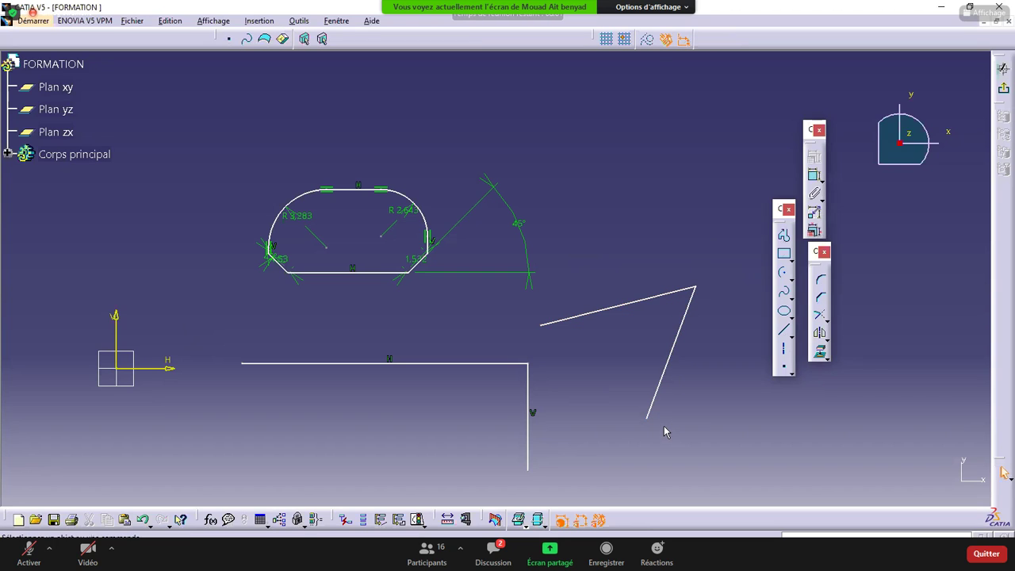
Step: Draw a horizontal rectangle in the empty area above the trimmed oblique lines
{"action": "mouse_move", "coordinate": [522, 326]}
{"action": "middle_mouse_down", "text": "ctrl"}
{"action": "mouse_move", "coordinate": [531, 379]}
{"action": "mouse_move", "coordinate": [534, 324]}
{"action": "mouse_move", "coordinate": [500, 270]}
{"action": "middle_mouse_up", "text": "ctrl"}
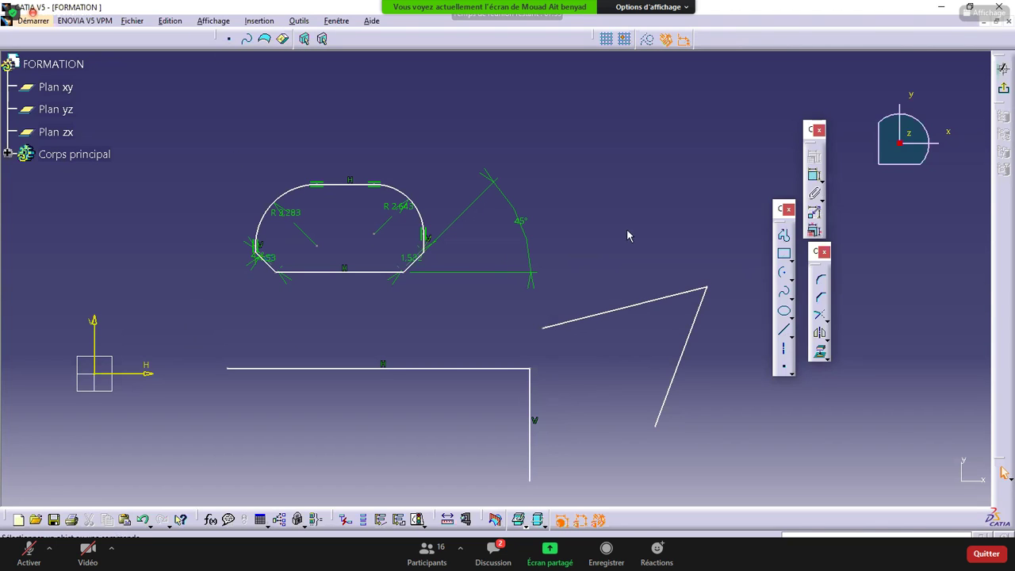
{"action": "mouse_move", "coordinate": [630, 220]}
{"action": "middle_mouse_down"}
{"action": "mouse_move", "coordinate": [575, 227]}
{"action": "mouse_move", "coordinate": [593, 240]}
{"action": "middle_mouse_up"}
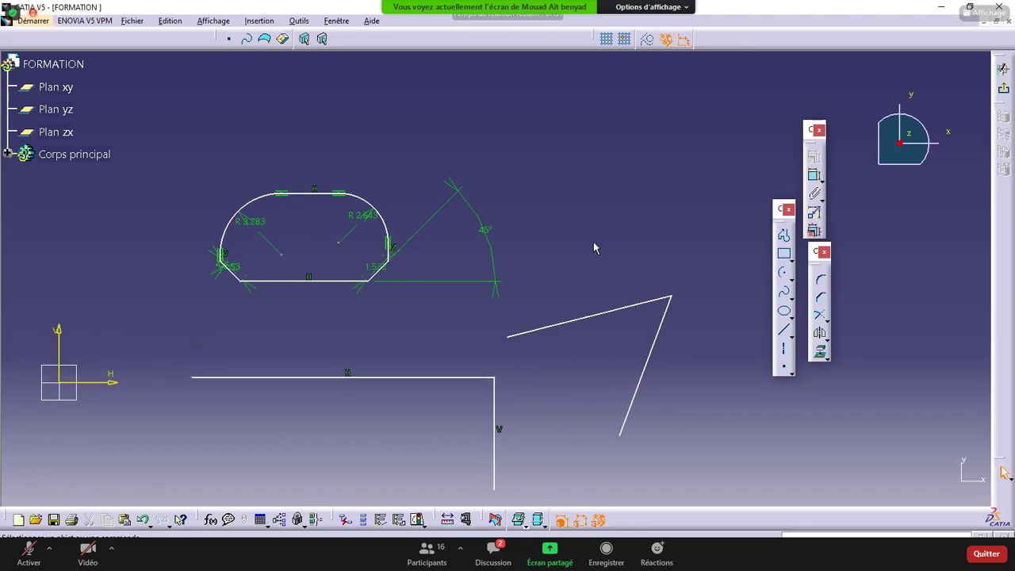
{"action": "mouse_move", "coordinate": [666, 269]}
{"action": "middle_mouse_down"}
{"action": "mouse_move", "coordinate": [637, 267]}
{"action": "mouse_move", "coordinate": [664, 265]}
{"action": "middle_mouse_up"}
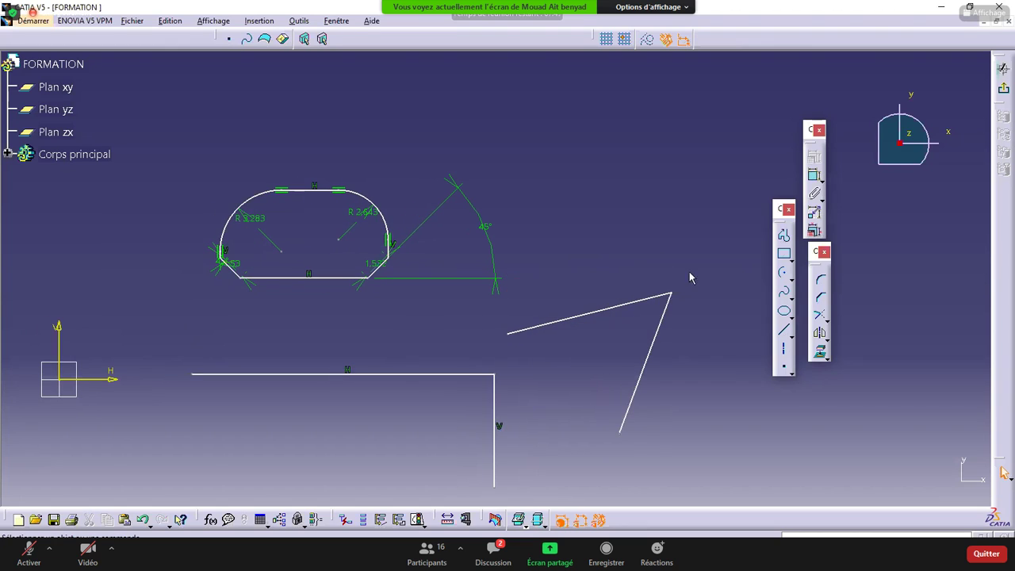
{"action": "left_click", "coordinate": [783, 252]}
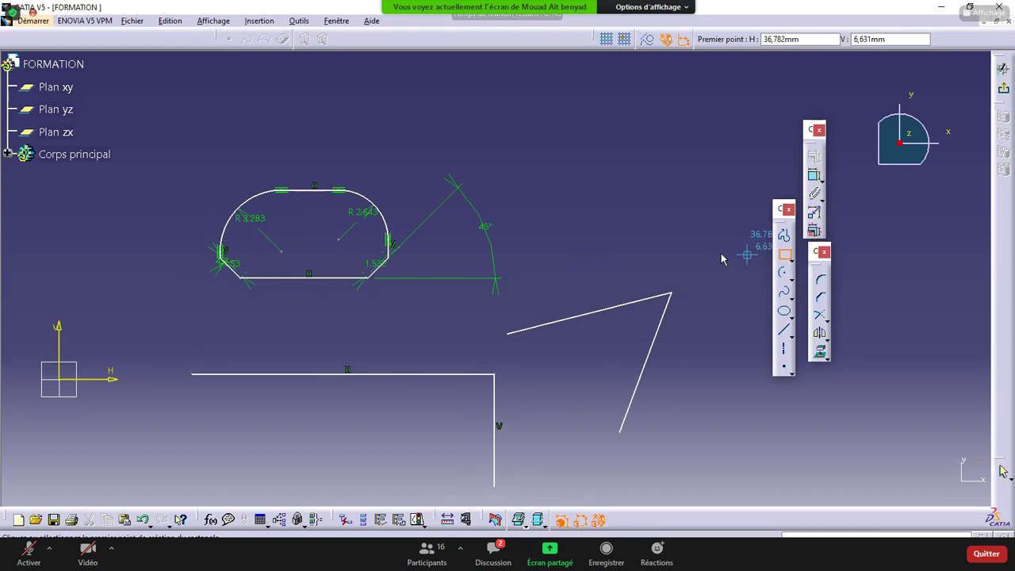
{"action": "left_click", "coordinate": [555, 129]}
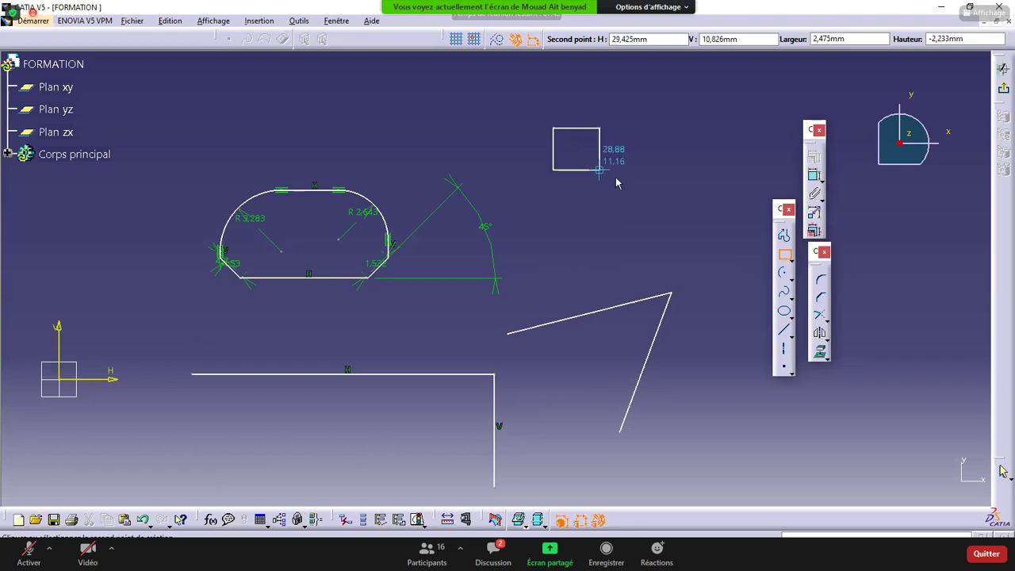
{"action": "left_click", "coordinate": [705, 222]}
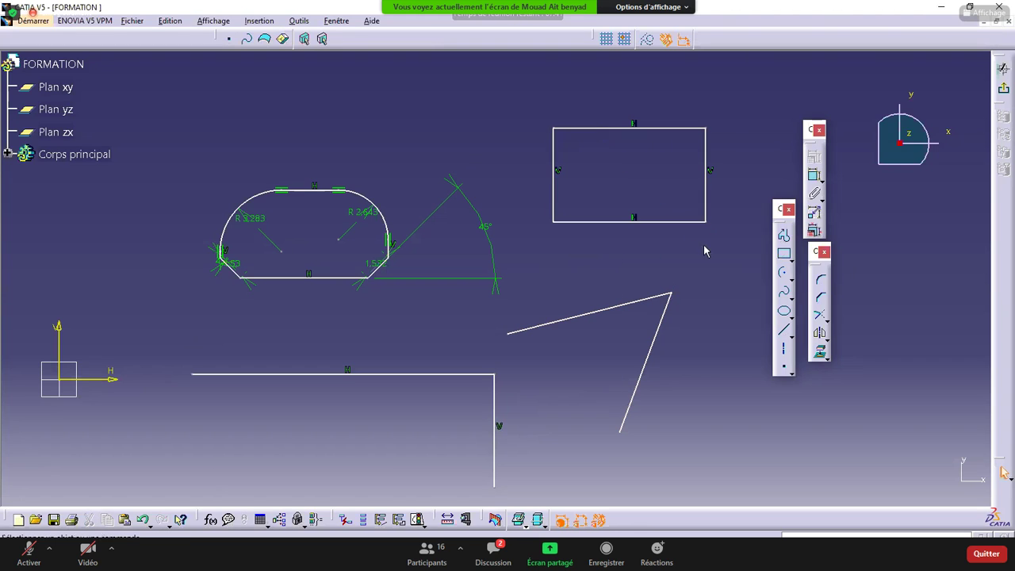
Step: Draw two oblique lines across the rectangle, one cutting its lower-right corner and one running from below its lower-left corner through its upper edge
{"action": "left_click", "coordinate": [783, 332]}
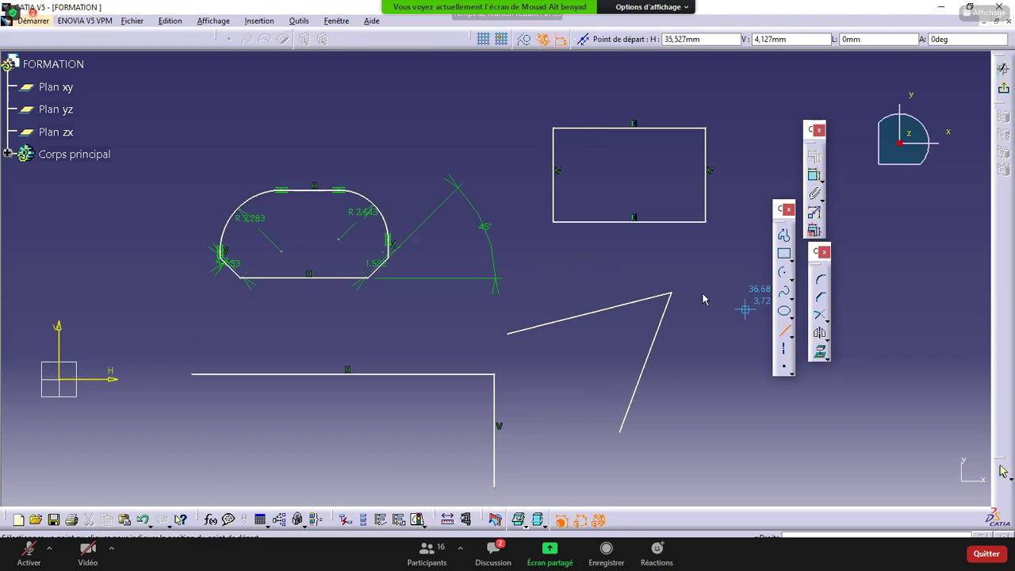
{"action": "left_click", "coordinate": [634, 244]}
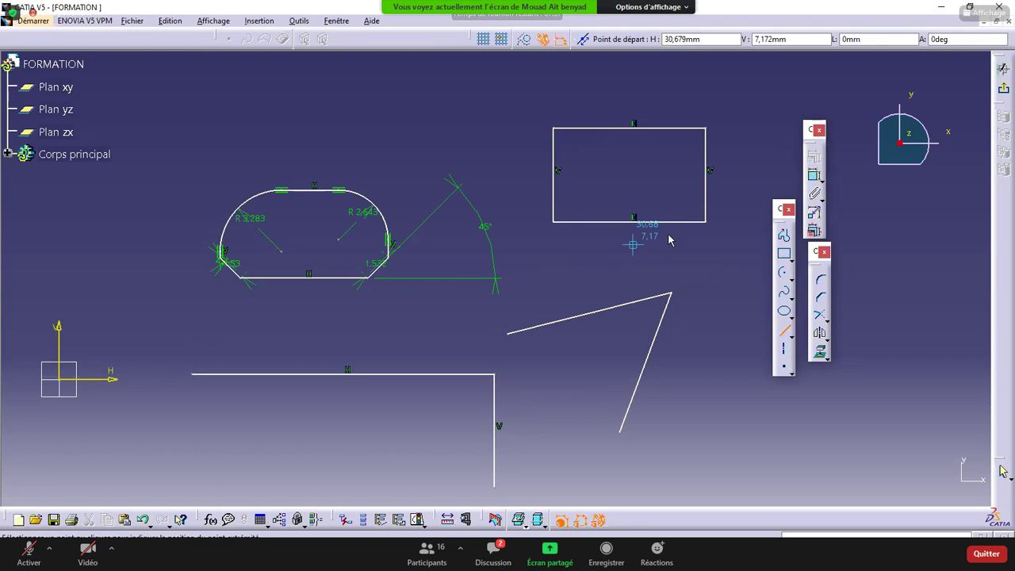
{"action": "left_click", "coordinate": [742, 159]}
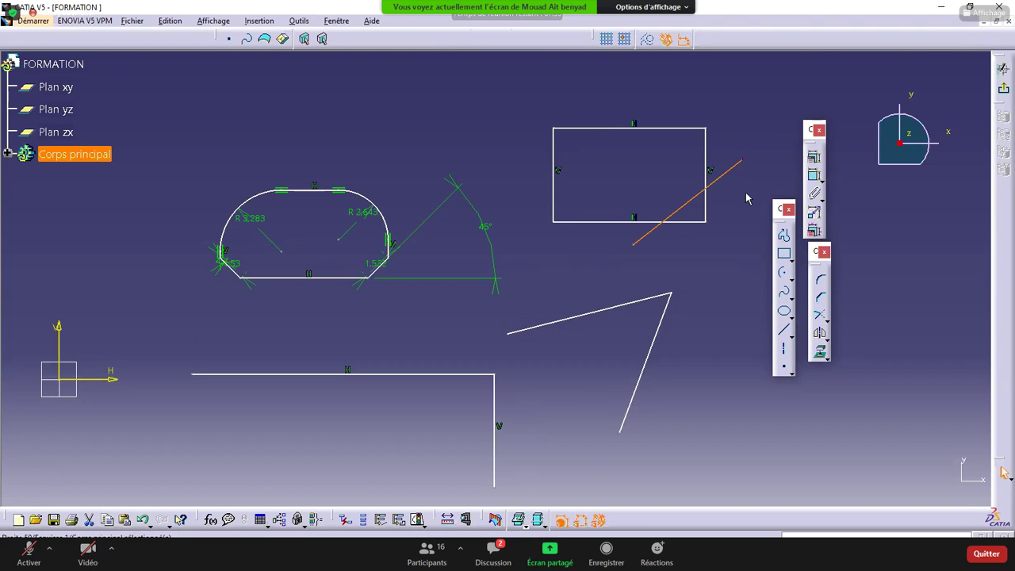
{"action": "left_click", "coordinate": [784, 332]}
{"action": "left_click", "coordinate": [553, 240]}
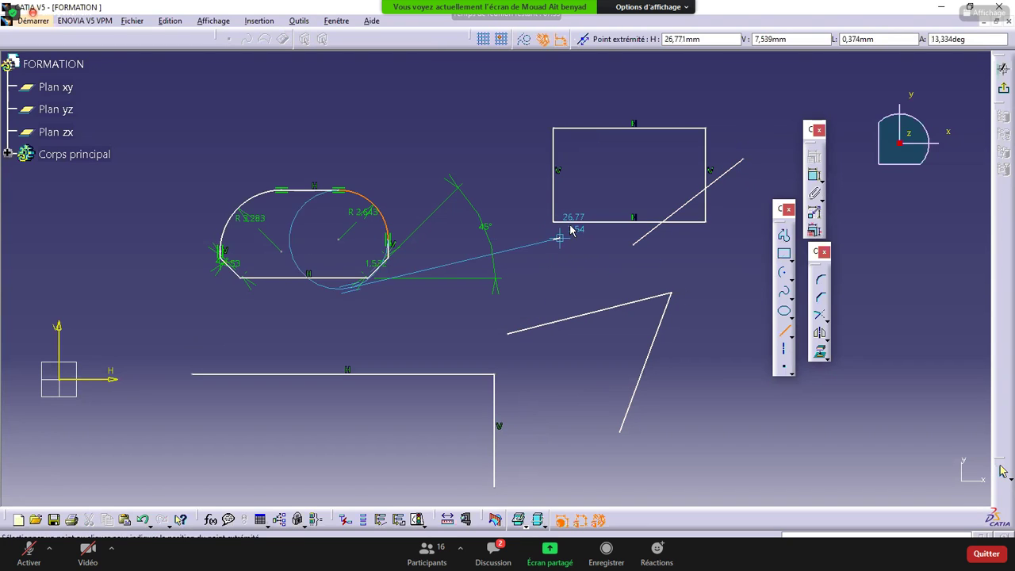
{"action": "left_click", "coordinate": [674, 104]}
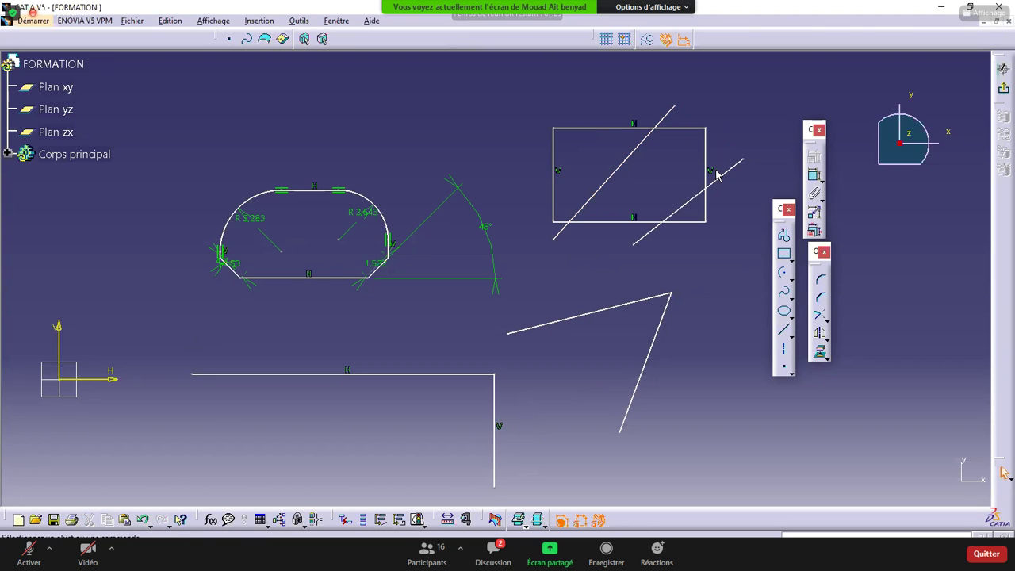
Step: Switch to the Untitled.pdf drawing page and sketch a freehand rectangle crossed by two oblique lines
{"action": "left_click", "coordinate": [511, 559]}
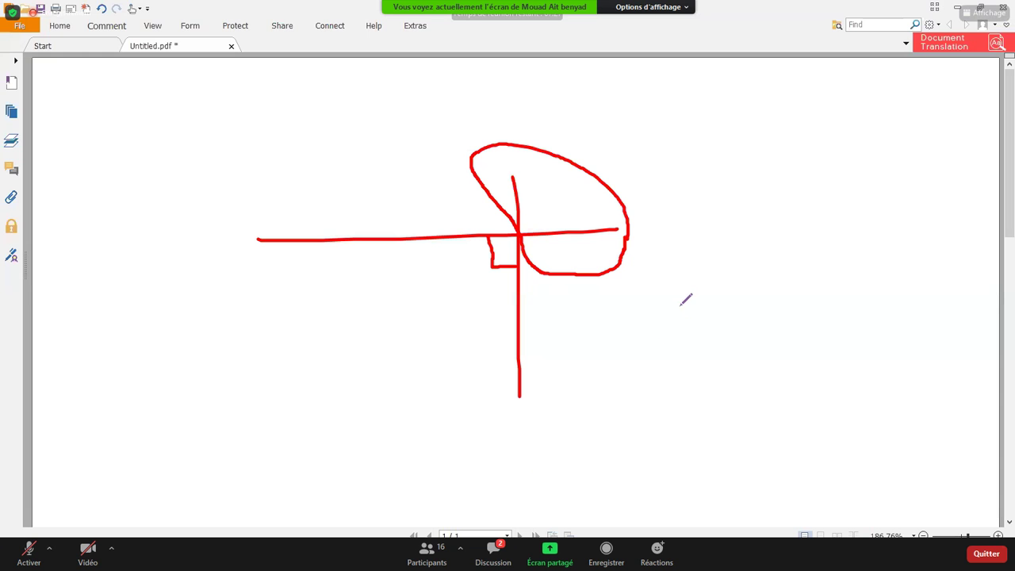
{"action": "mouse_move", "coordinate": [658, 298]}
{"action": "left_mouse_down"}
{"action": "mouse_move", "coordinate": [798, 298]}
{"action": "mouse_move", "coordinate": [799, 369]}
{"action": "mouse_move", "coordinate": [661, 371]}
{"action": "mouse_move", "coordinate": [658, 298]}
{"action": "left_mouse_up"}
{"action": "left_click_drag", "start_coordinate": [844, 307], "coordinate": [680, 409]}
{"action": "left_click_drag", "start_coordinate": [752, 263], "coordinate": [596, 409]}
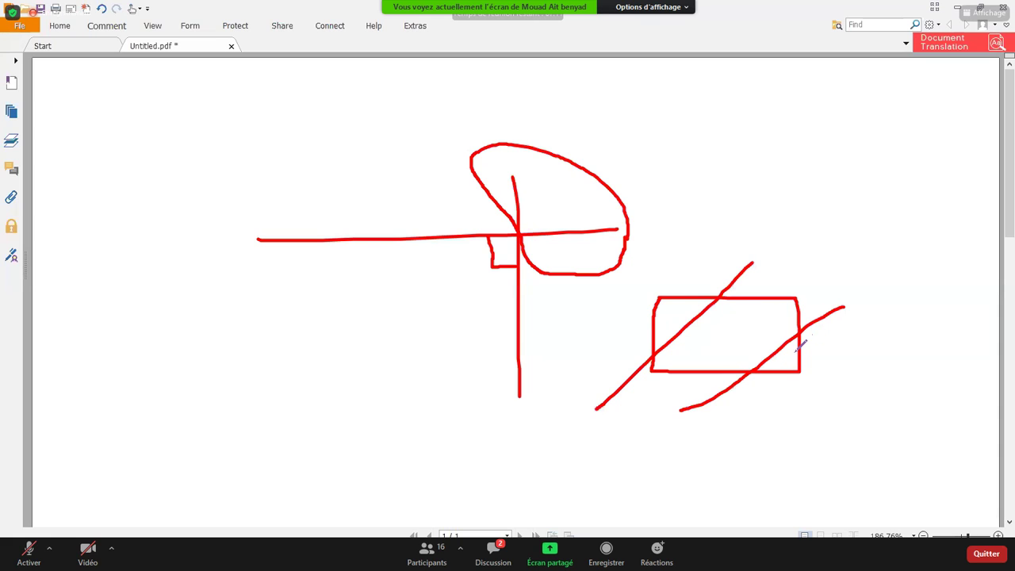
Step: Sketch the desired closed six-sided outline above the freehand rectangle and circle it
{"action": "mouse_move", "coordinate": [788, 135]}
{"action": "left_mouse_down"}
{"action": "mouse_move", "coordinate": [881, 132]}
{"action": "mouse_move", "coordinate": [881, 176]}
{"action": "mouse_move", "coordinate": [837, 221]}
{"action": "mouse_move", "coordinate": [729, 222]}
{"action": "mouse_move", "coordinate": [729, 199]}
{"action": "mouse_move", "coordinate": [792, 132]}
{"action": "left_mouse_up"}
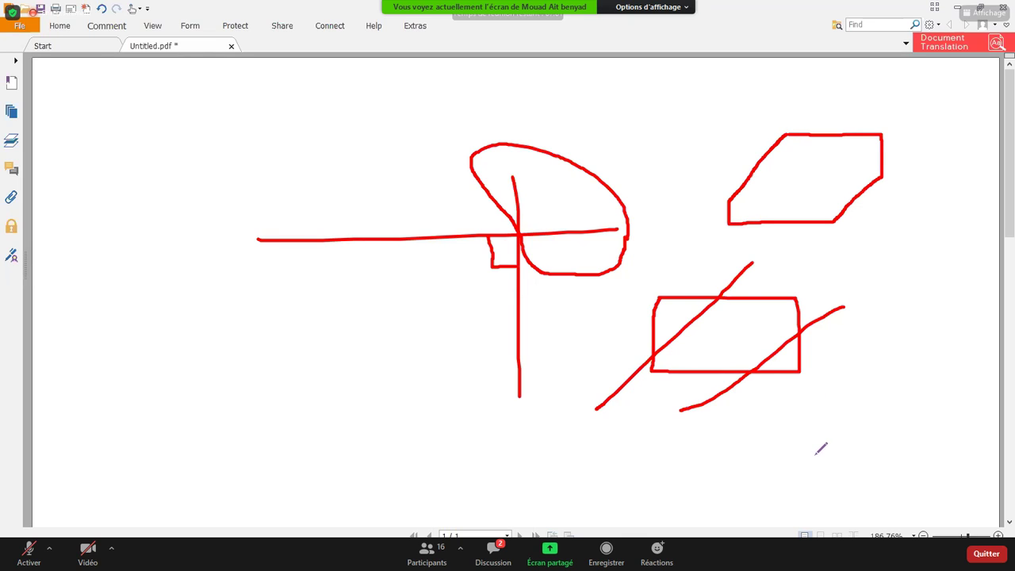
{"action": "mouse_move", "coordinate": [874, 106]}
{"action": "left_mouse_down"}
{"action": "mouse_move", "coordinate": [844, 93]}
{"action": "mouse_move", "coordinate": [703, 183]}
{"action": "mouse_move", "coordinate": [723, 249]}
{"action": "mouse_move", "coordinate": [940, 136]}
{"action": "mouse_move", "coordinate": [882, 103]}
{"action": "left_mouse_up"}
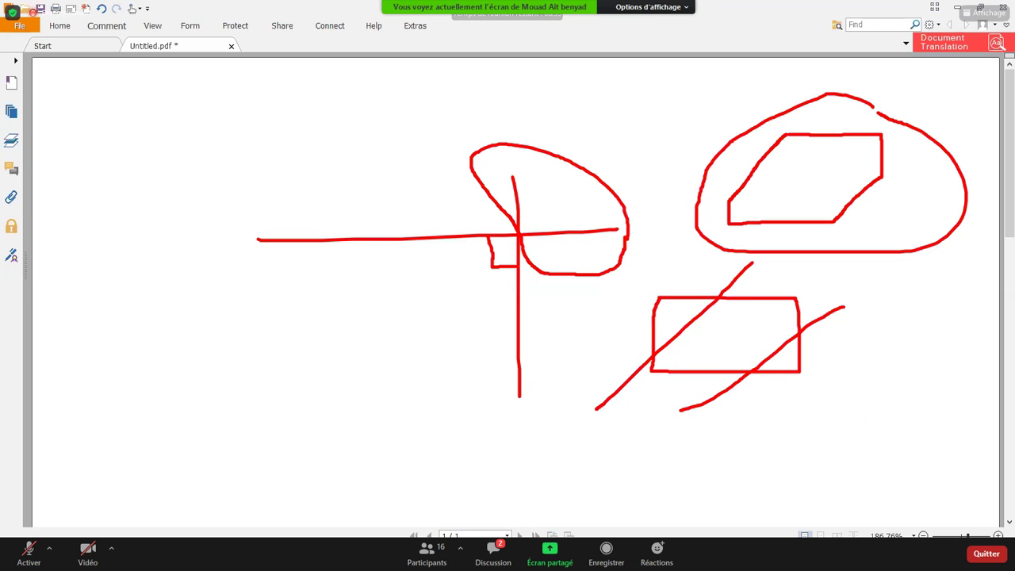
Step: Return to CATIA V5 and erase the rectangle's parts left of the first crossing line, plus that line's lower overhang
{"action": "key", "text": "alt+Tab"}
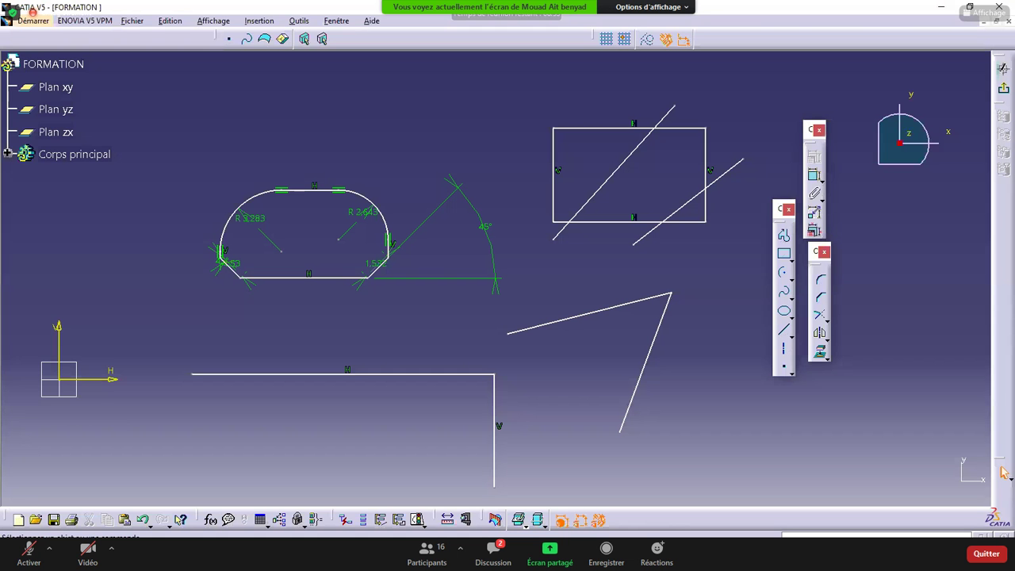
{"action": "left_click", "coordinate": [827, 321]}
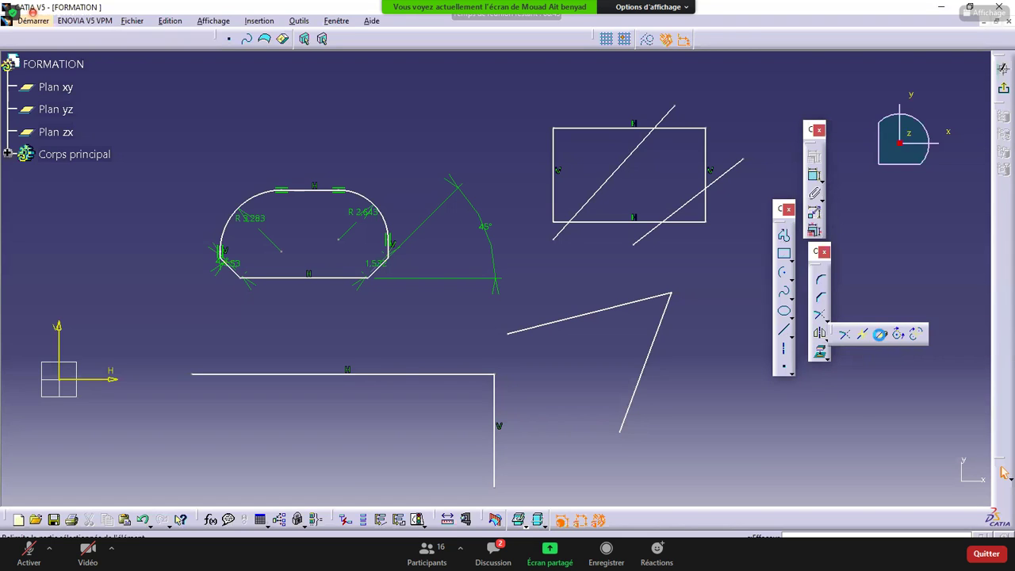
{"action": "left_click", "coordinate": [881, 337]}
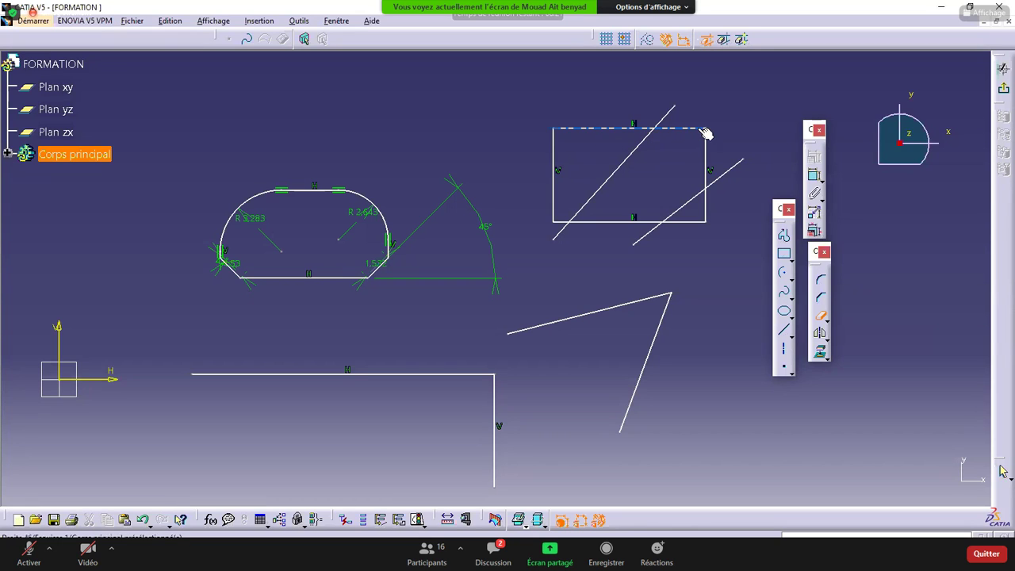
{"action": "left_click", "coordinate": [600, 129]}
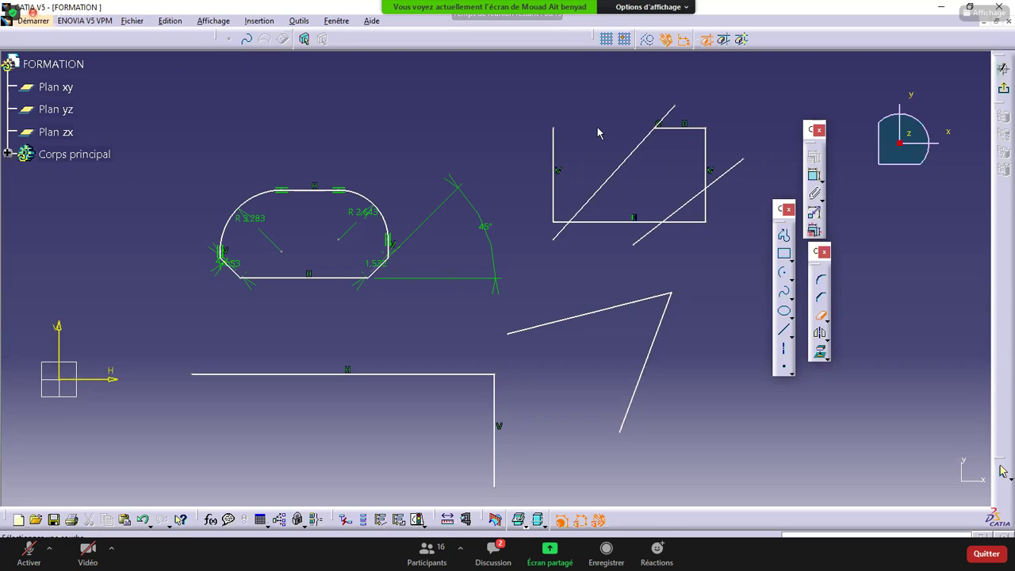
{"action": "left_click", "coordinate": [553, 141]}
{"action": "left_click", "coordinate": [562, 222]}
{"action": "left_click", "coordinate": [560, 229]}
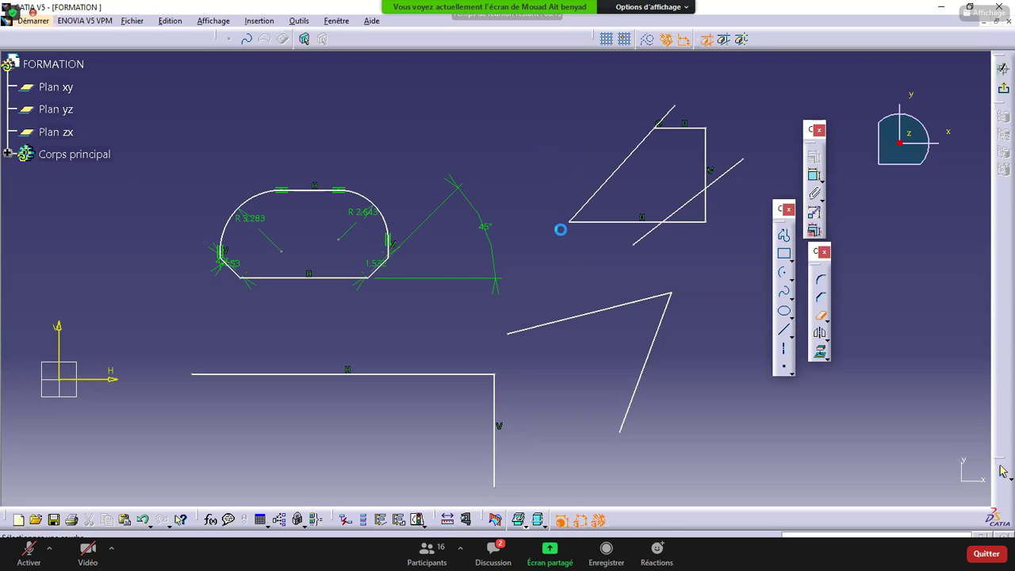
Step: Erase the rectangle's lower-right corner segments and the remaining line ends that extend beyond the outline
{"action": "left_click", "coordinate": [658, 231]}
{"action": "left_click", "coordinate": [696, 222]}
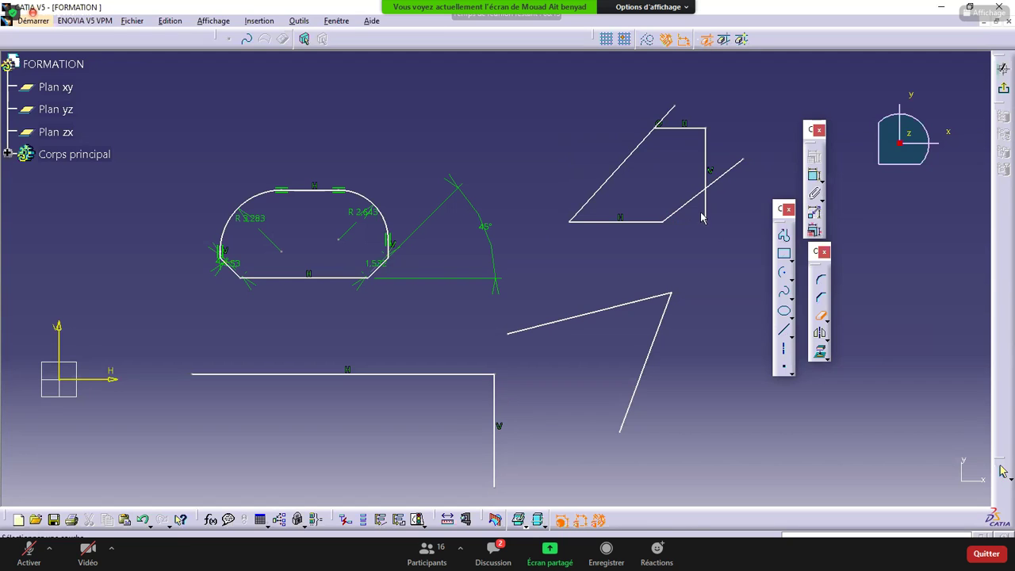
{"action": "left_click", "coordinate": [708, 211]}
{"action": "left_click", "coordinate": [738, 165]}
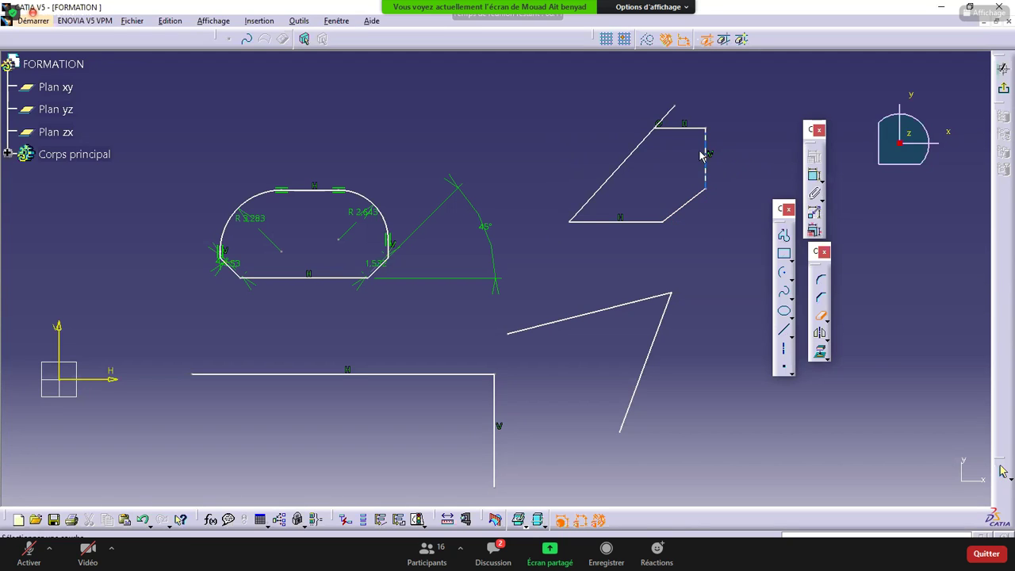
{"action": "left_click", "coordinate": [671, 119]}
{"action": "left_click", "coordinate": [822, 316]}
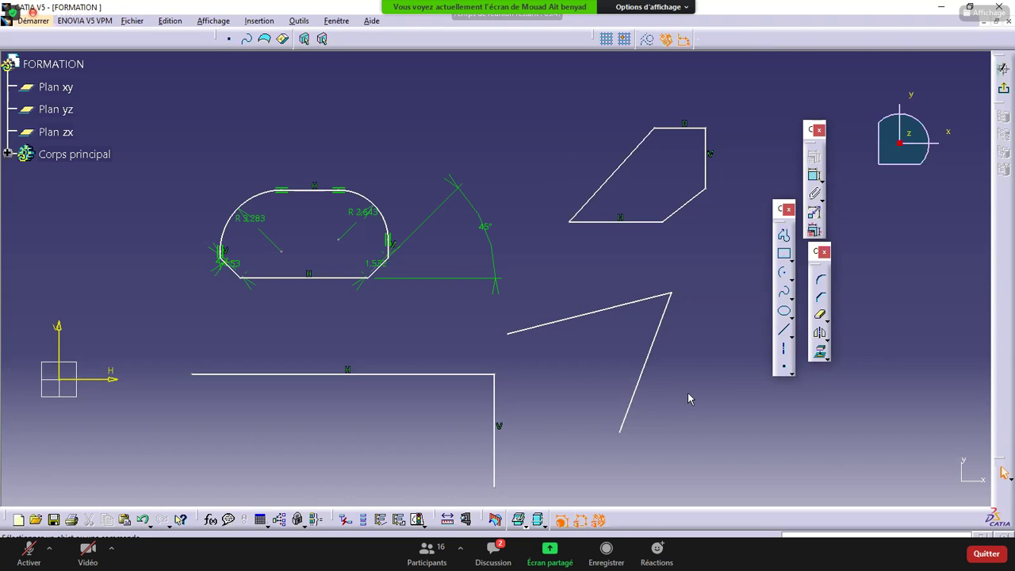
Step: Draw a nearly horizontal line below and to the right of the trimmed oblique lines
{"action": "middle_click_drag", "start_coordinate": [678, 367], "coordinate": [660, 348]}
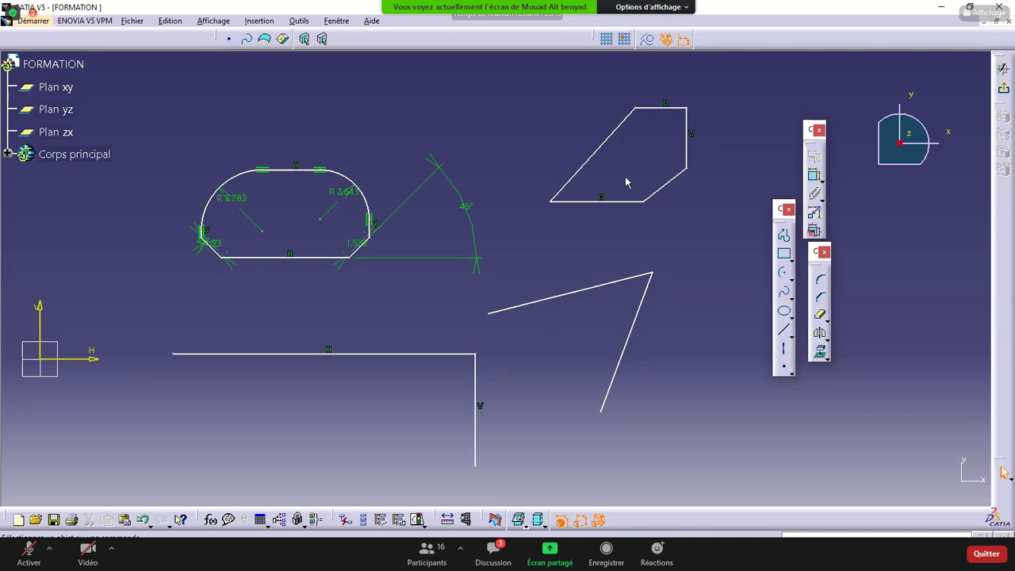
{"action": "left_click", "coordinate": [785, 333]}
{"action": "left_click", "coordinate": [601, 410]}
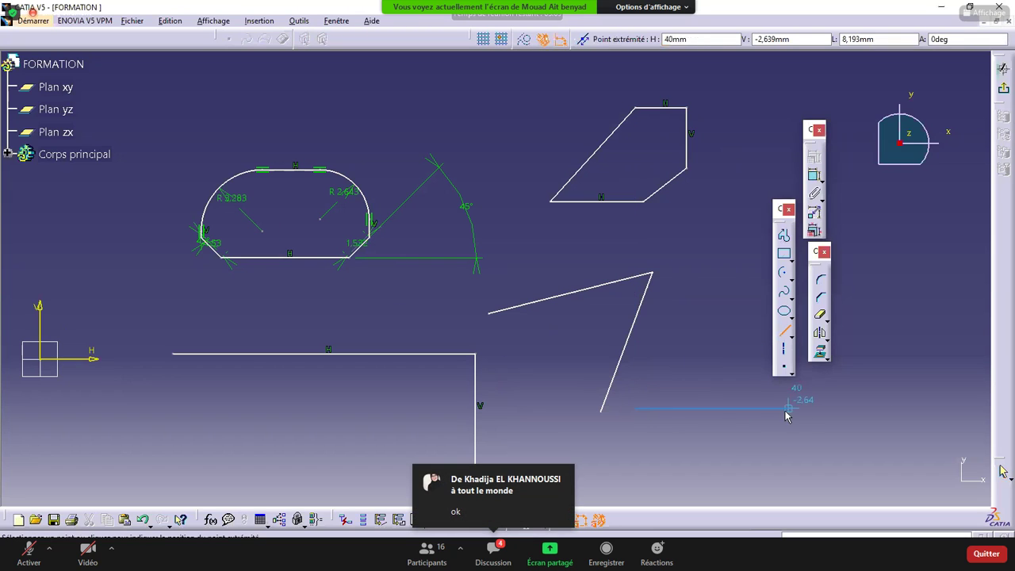
{"action": "left_click", "coordinate": [816, 412]}
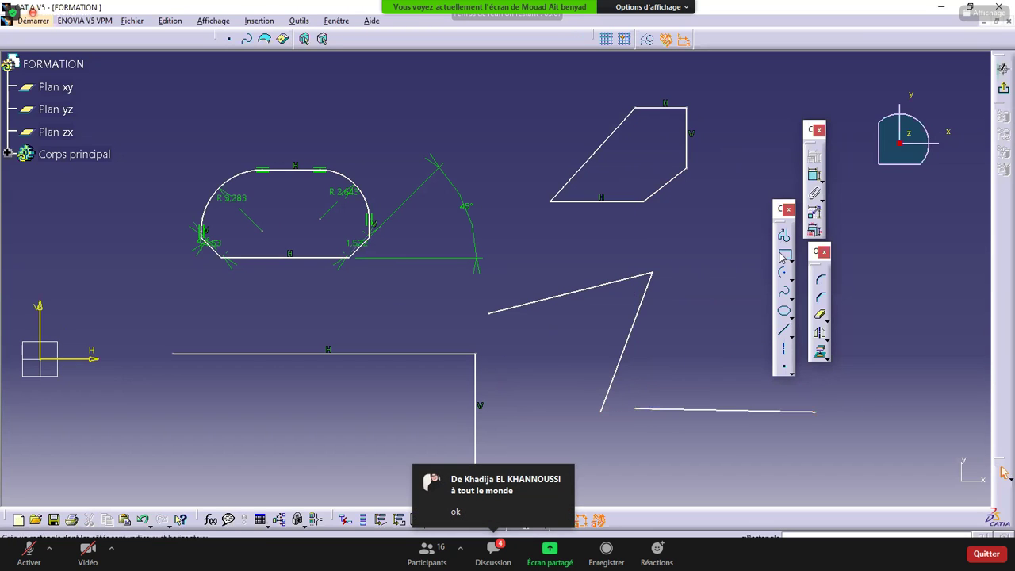
Step: Draw a circle of about 1.3 mm radius just below the nearly horizontal line
{"action": "left_click", "coordinate": [785, 274]}
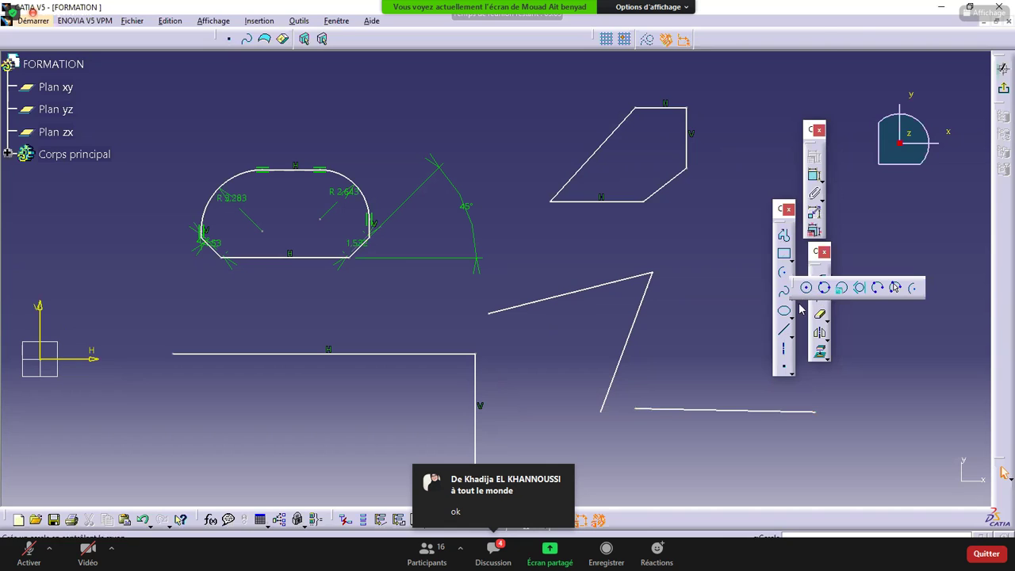
{"action": "left_click", "coordinate": [802, 289]}
{"action": "left_click", "coordinate": [714, 436]}
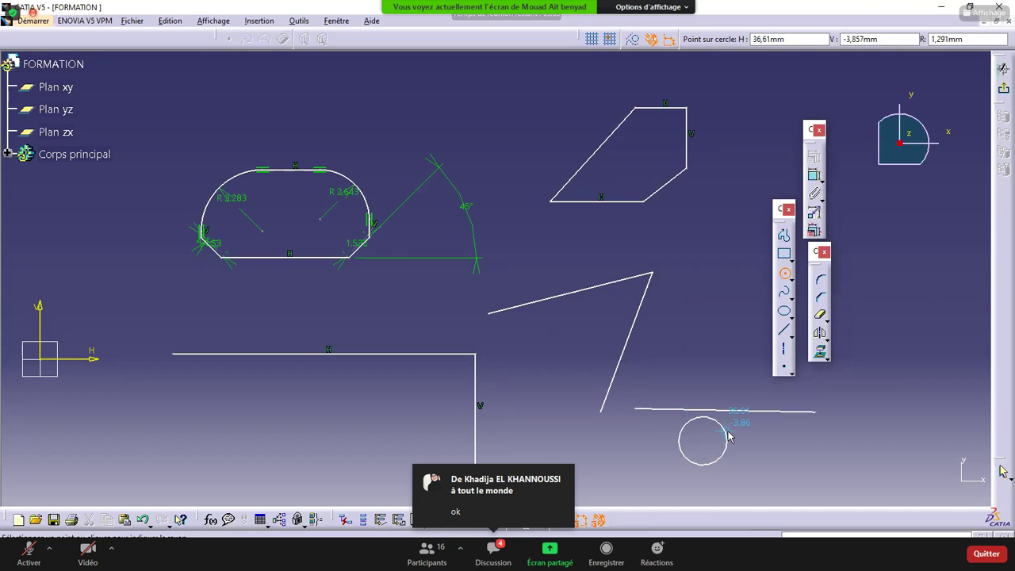
{"action": "left_click", "coordinate": [725, 440]}
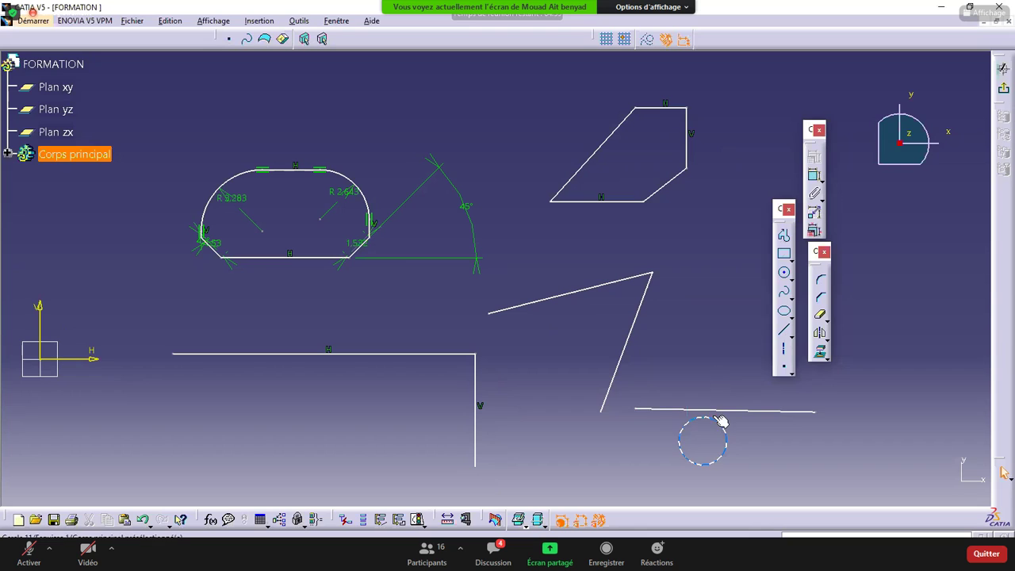
Step: Fillet the circle's right side to the nearly horizontal line, keeping the line's right part
{"action": "left_click", "coordinate": [821, 279]}
{"action": "left_click", "coordinate": [731, 432]}
{"action": "left_click", "coordinate": [732, 411]}
{"action": "left_click", "coordinate": [747, 421]}
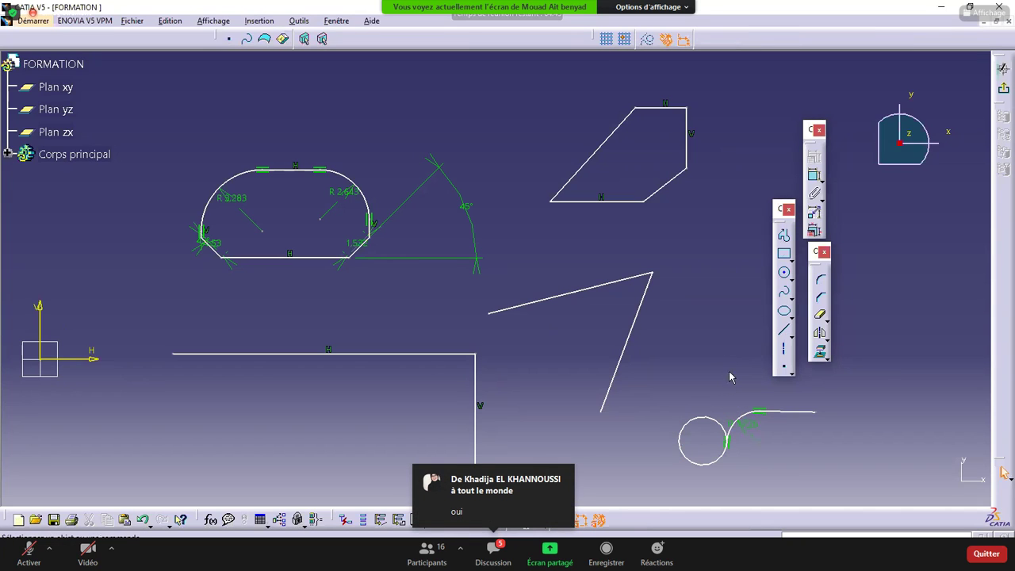
Step: Undo the fillet between the circle and the nearly horizontal line
{"action": "key", "text": "ctrl+z"}
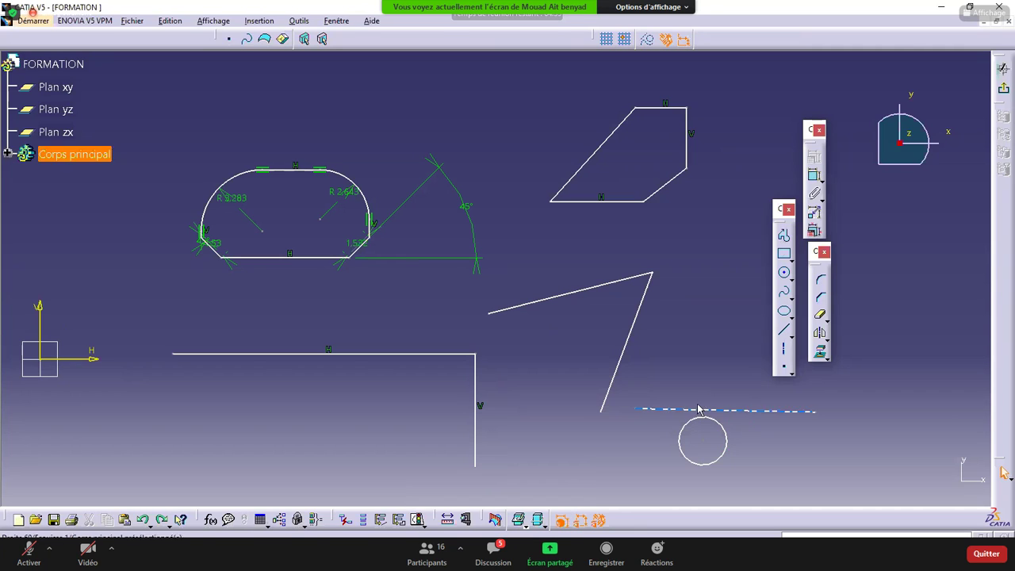
{"action": "middle_click_drag", "start_coordinate": [653, 390], "coordinate": [541, 373]}
{"action": "middle_click_drag", "start_coordinate": [609, 402], "coordinate": [578, 345]}
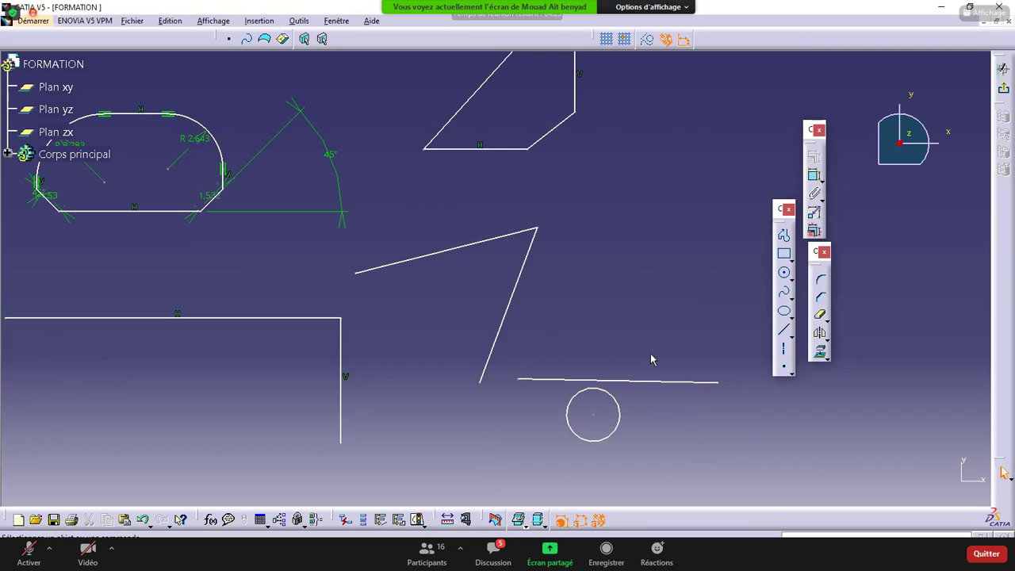
Step: Draw a smaller circle beside the existing circle, below the nearly horizontal line, and shift it slightly toward them
{"action": "left_click", "coordinate": [783, 272]}
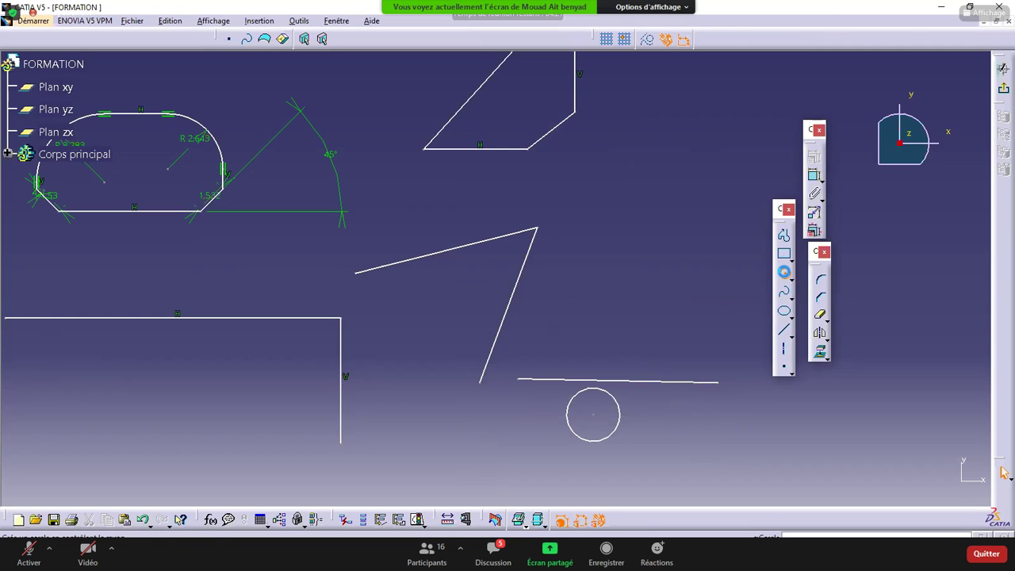
{"action": "left_click", "coordinate": [791, 279]}
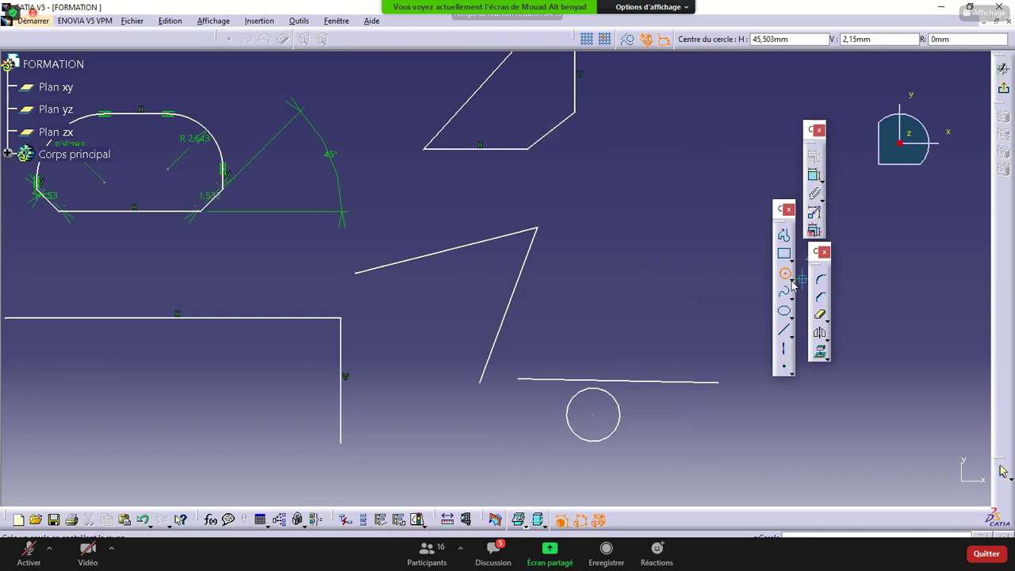
{"action": "left_click", "coordinate": [664, 418]}
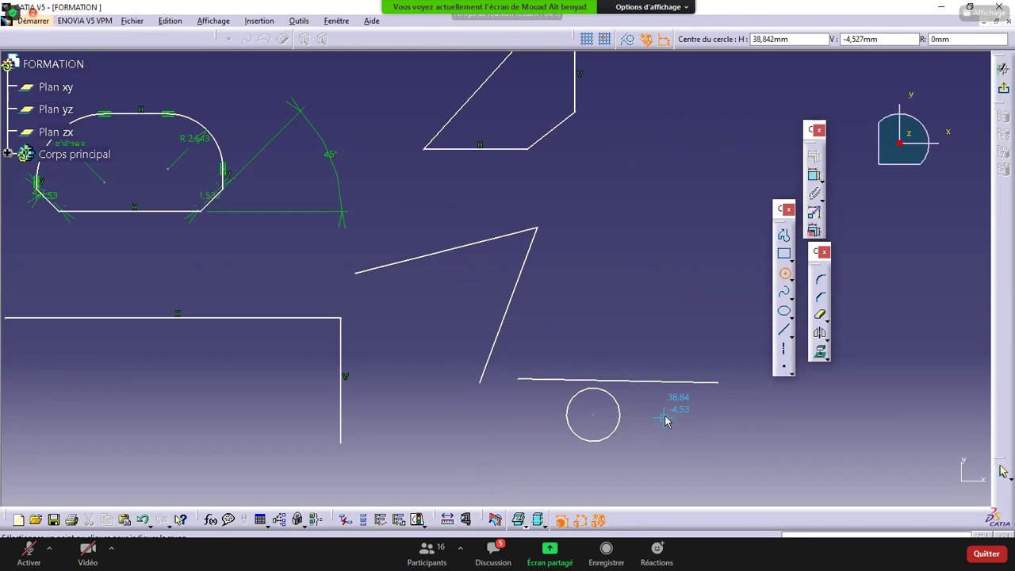
{"action": "left_click", "coordinate": [678, 414]}
{"action": "left_click", "coordinate": [697, 470]}
{"action": "middle_click_drag", "start_coordinate": [698, 469], "coordinate": [724, 482]}
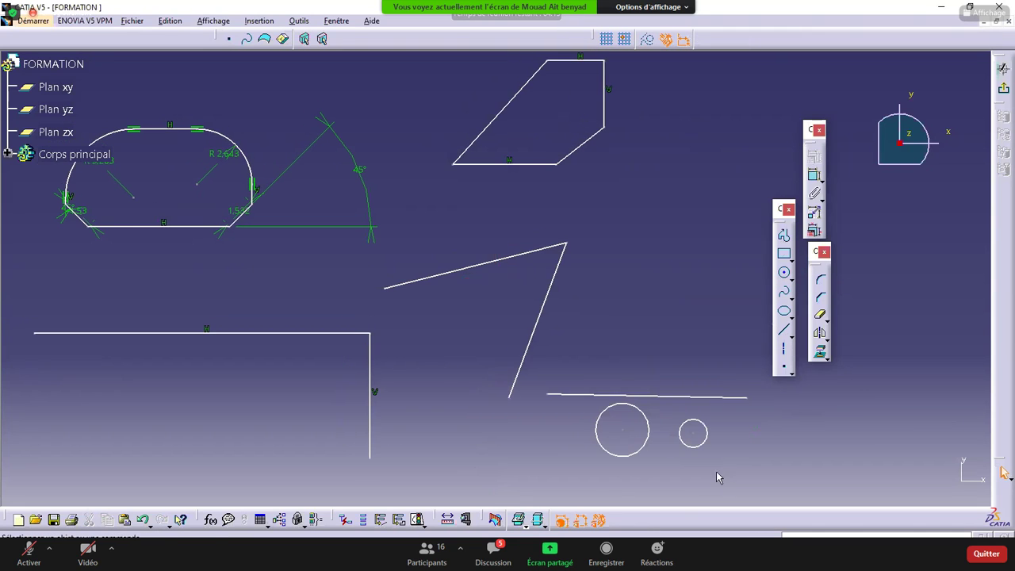
{"action": "left_click_drag", "start_coordinate": [692, 434], "coordinate": [685, 428]}
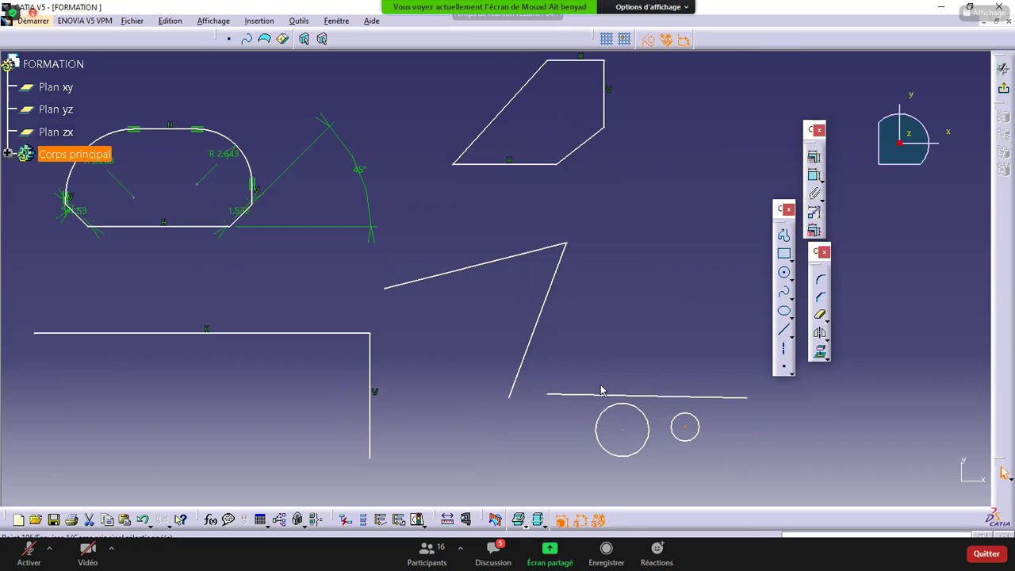
Step: Apply a Fixe constraint to the larger circle and the nearly horizontal line
{"action": "left_click", "coordinate": [618, 404]}
{"action": "left_click", "coordinate": [614, 395], "text": "ctrl"}
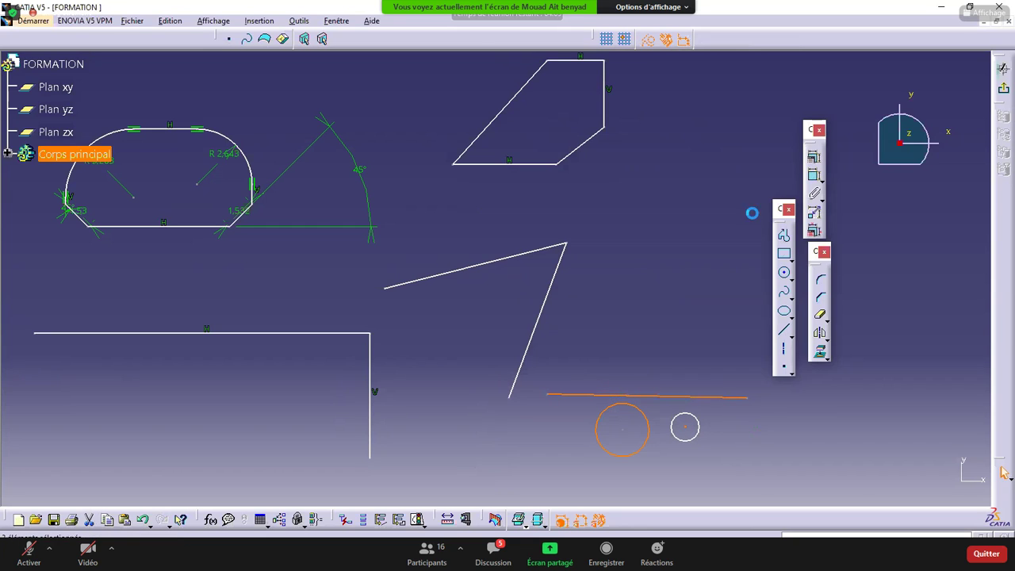
{"action": "left_click", "coordinate": [813, 156]}
{"action": "left_click", "coordinate": [743, 150]}
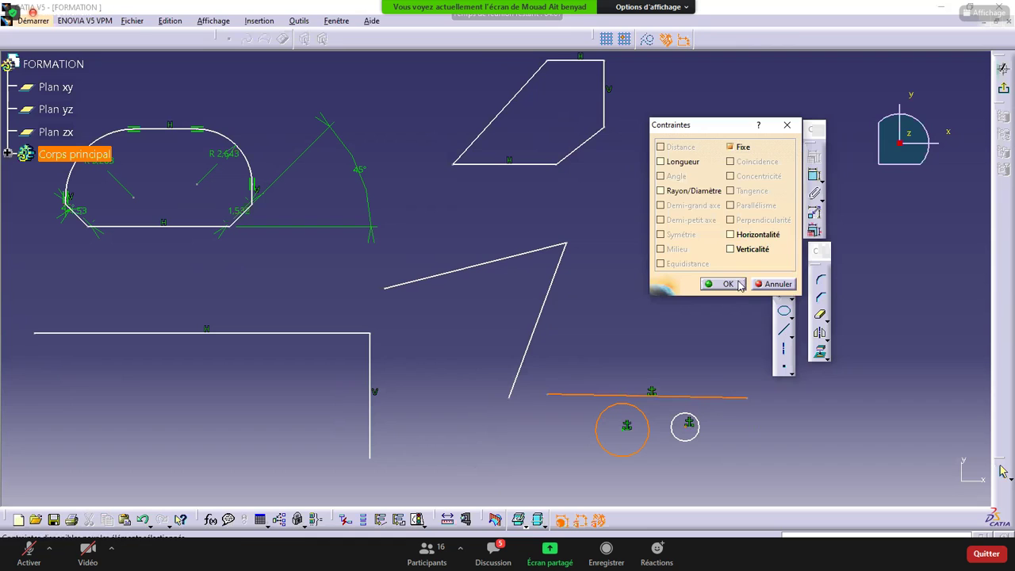
{"action": "left_click", "coordinate": [725, 283]}
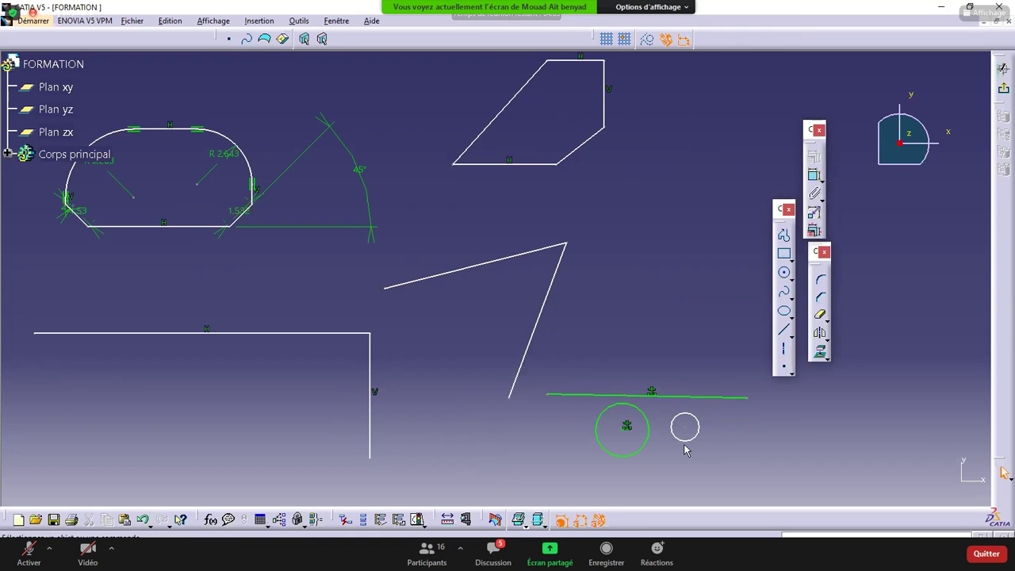
Step: Constrain the small circle with Tangence to the larger fixed circle
{"action": "left_click", "coordinate": [670, 427]}
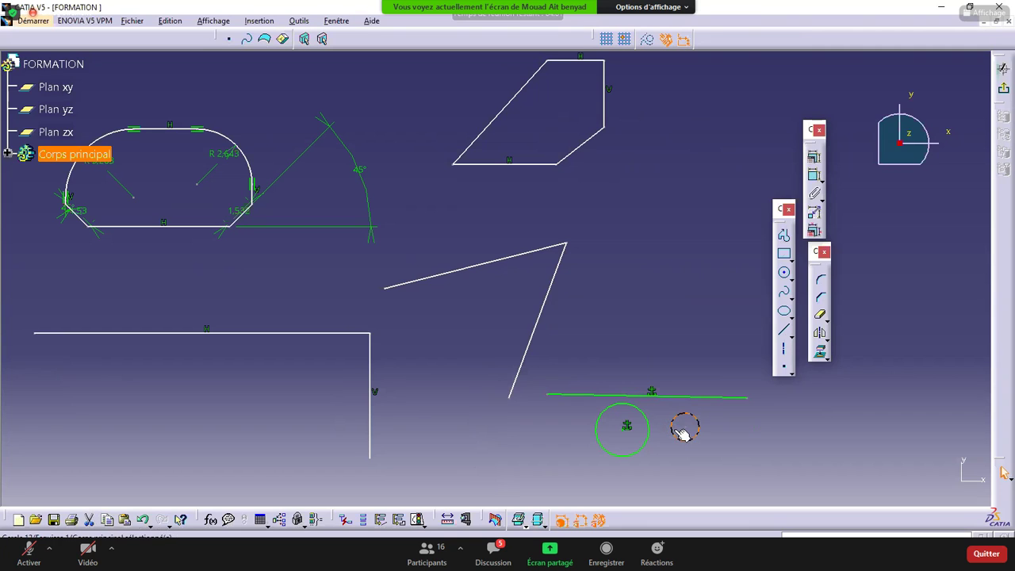
{"action": "left_click", "coordinate": [651, 424], "text": "ctrl"}
{"action": "left_click", "coordinate": [658, 417]}
{"action": "left_click", "coordinate": [676, 430]}
{"action": "left_click", "coordinate": [651, 423], "text": "ctrl"}
{"action": "left_click", "coordinate": [812, 158]}
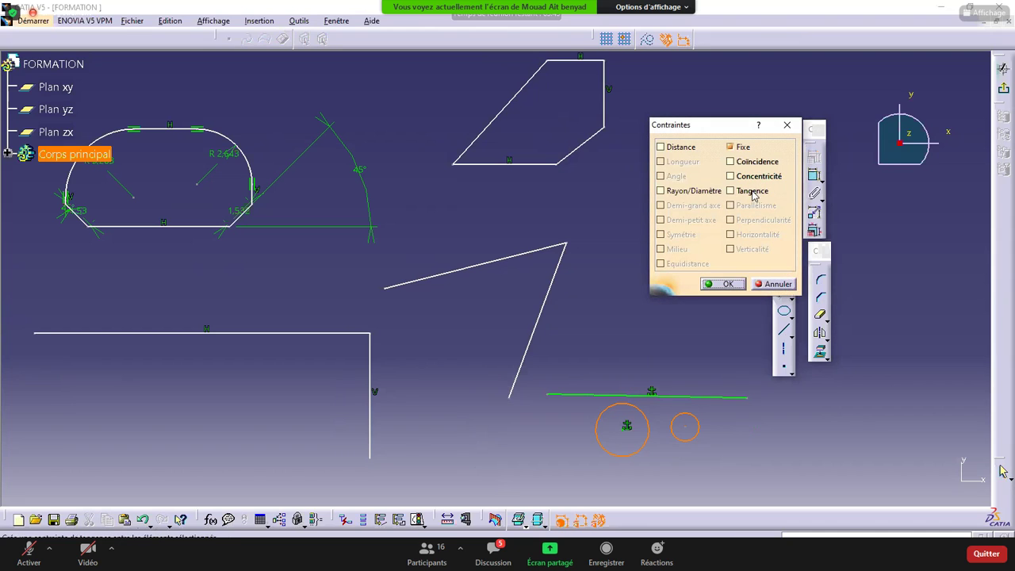
{"action": "left_click", "coordinate": [787, 125]}
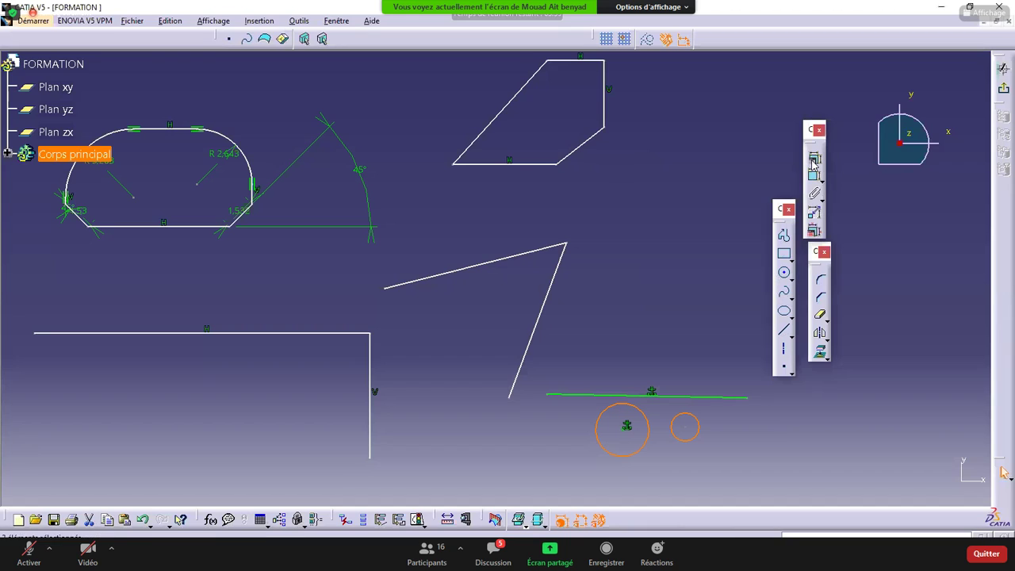
{"action": "left_click", "coordinate": [813, 162]}
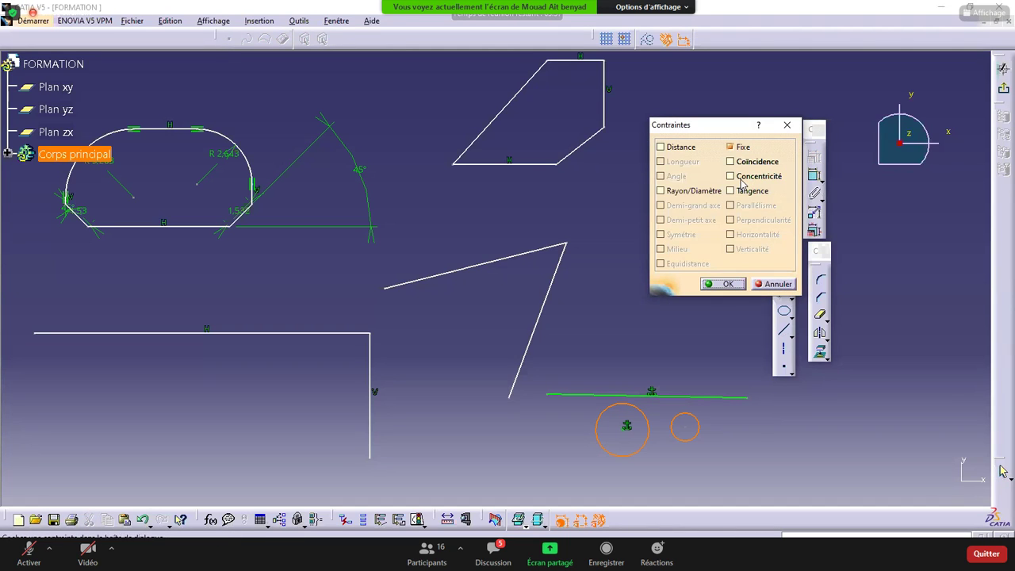
{"action": "left_click", "coordinate": [743, 193]}
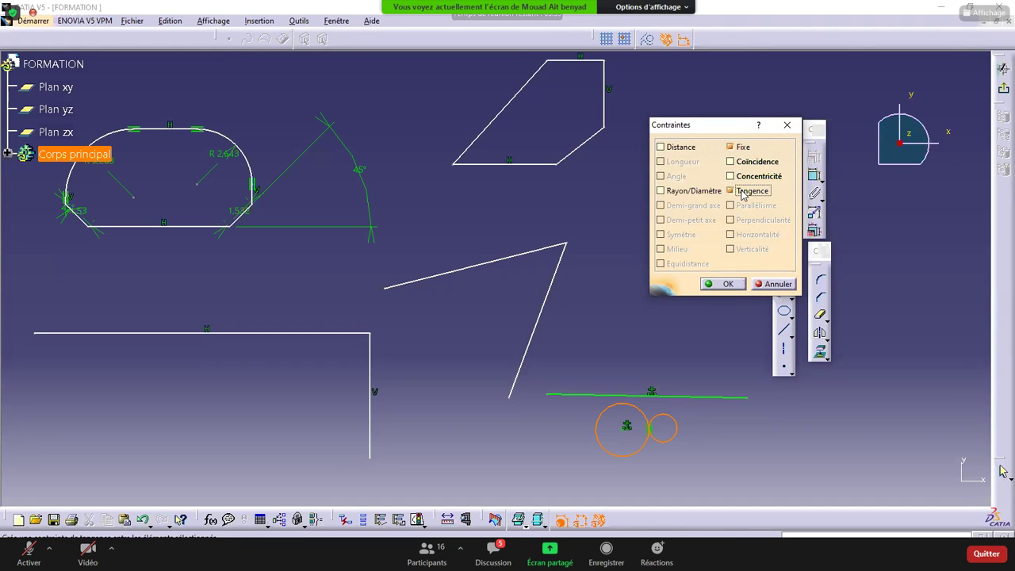
{"action": "left_click", "coordinate": [723, 284]}
Step: Constrain the small circle with Tangence to the fixed line, and adjust the circle by hand
{"action": "left_click", "coordinate": [678, 428]}
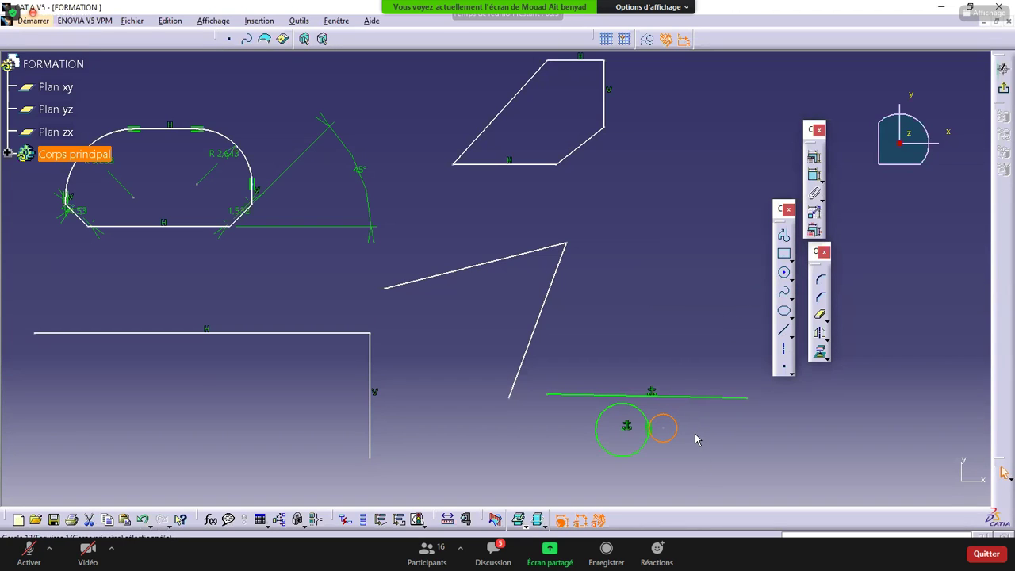
{"action": "left_click", "coordinate": [666, 394], "text": "ctrl"}
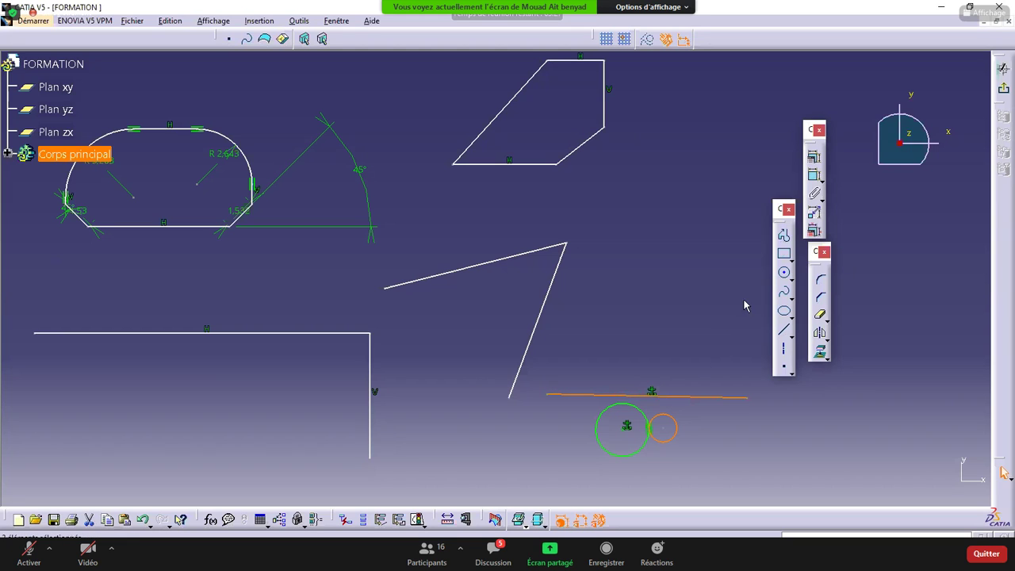
{"action": "left_click", "coordinate": [813, 156]}
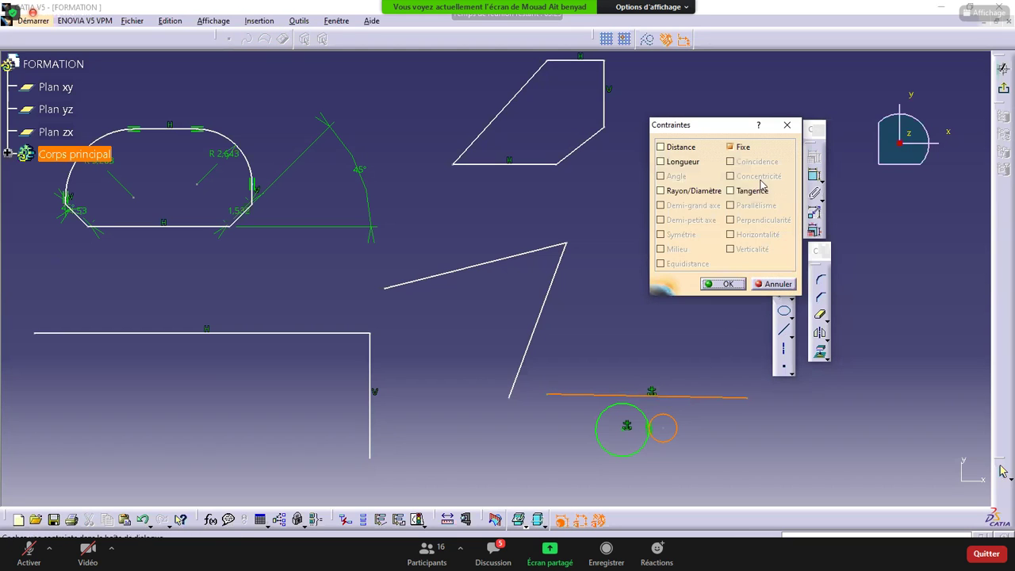
{"action": "left_click", "coordinate": [745, 191]}
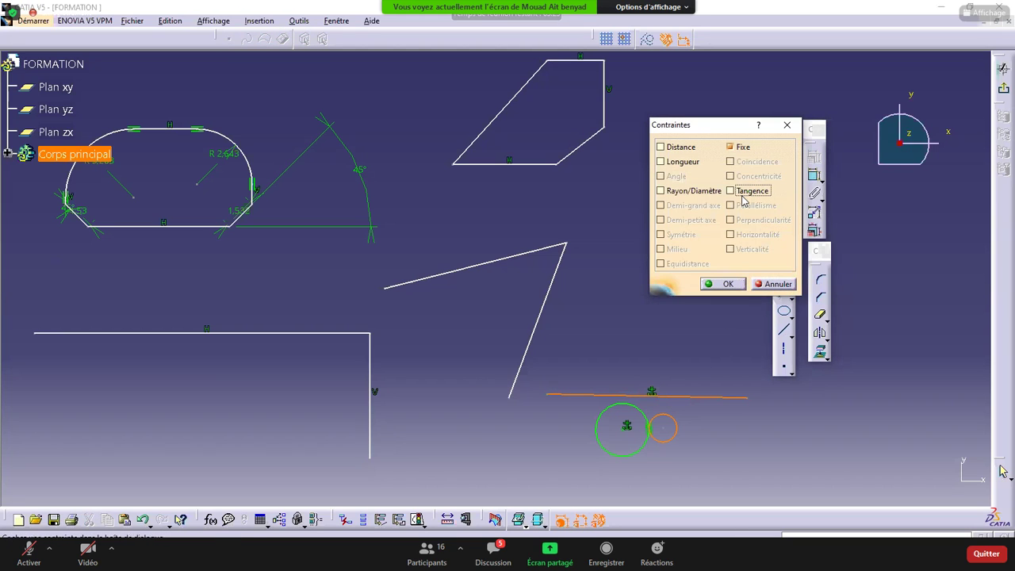
{"action": "left_click", "coordinate": [726, 283]}
{"action": "mouse_move", "coordinate": [679, 419]}
{"action": "left_mouse_down"}
{"action": "mouse_move", "coordinate": [765, 446]}
{"action": "mouse_move", "coordinate": [671, 410]}
{"action": "mouse_move", "coordinate": [684, 426]}
{"action": "mouse_move", "coordinate": [675, 418]}
{"action": "left_mouse_up"}
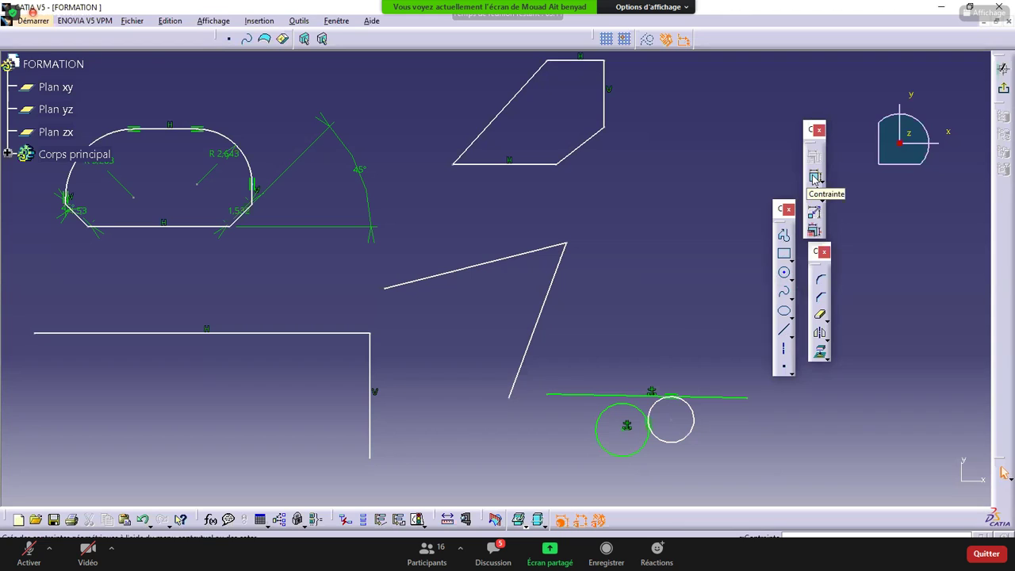
Step: Dimension the small tangent circle's diameter and set it to 1.5 mm
{"action": "left_click", "coordinate": [814, 176]}
{"action": "left_click", "coordinate": [701, 409]}
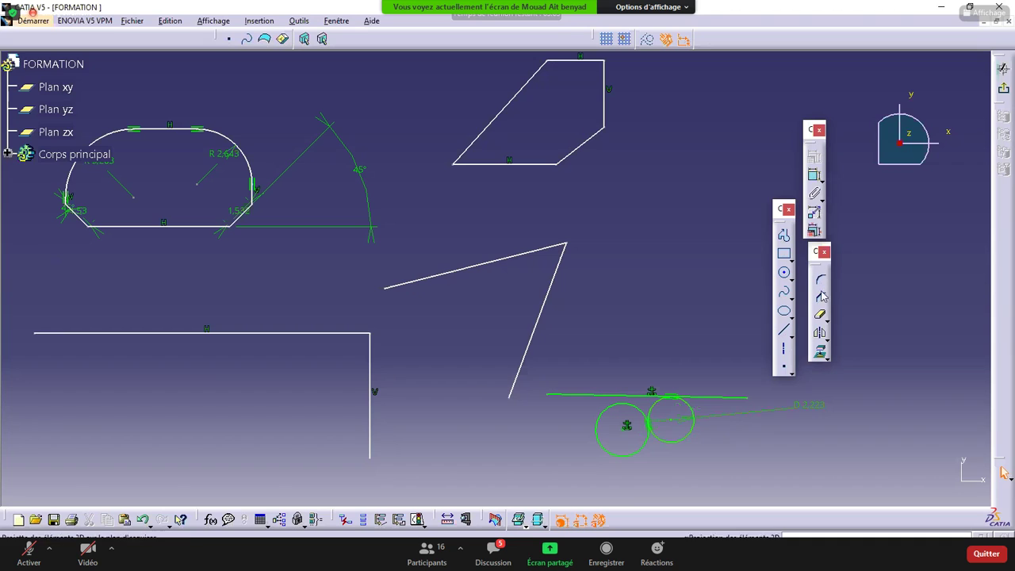
{"action": "double_click", "coordinate": [813, 402]}
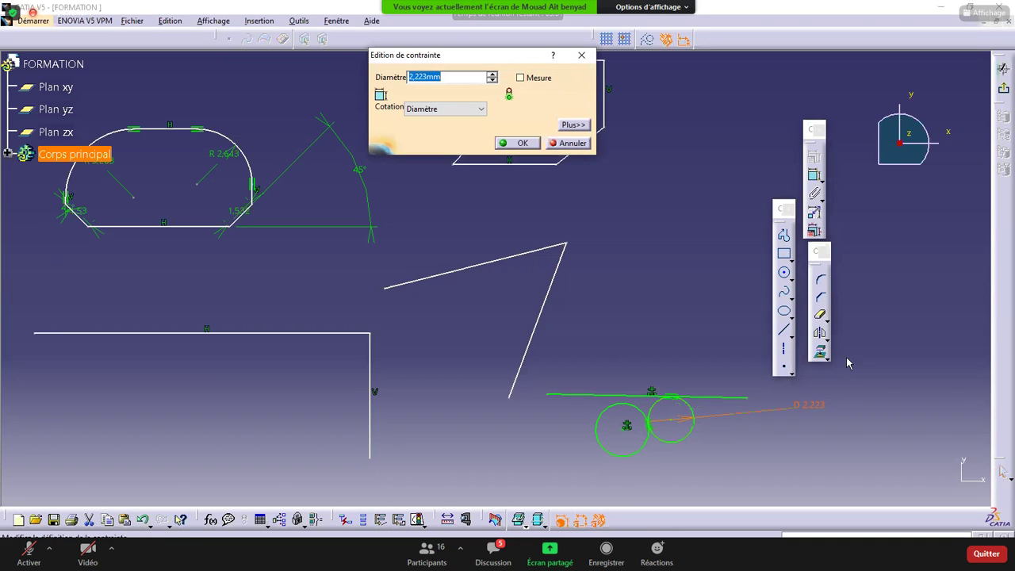
{"action": "type", "text": "&"}
{"action": "type", "text": "1,5"}
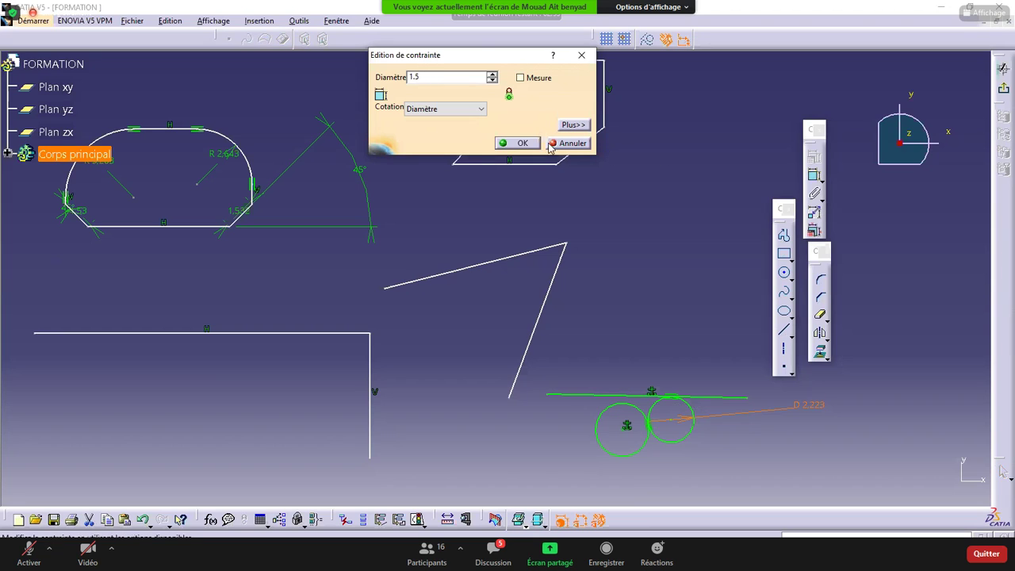
{"action": "left_click", "coordinate": [521, 143]}
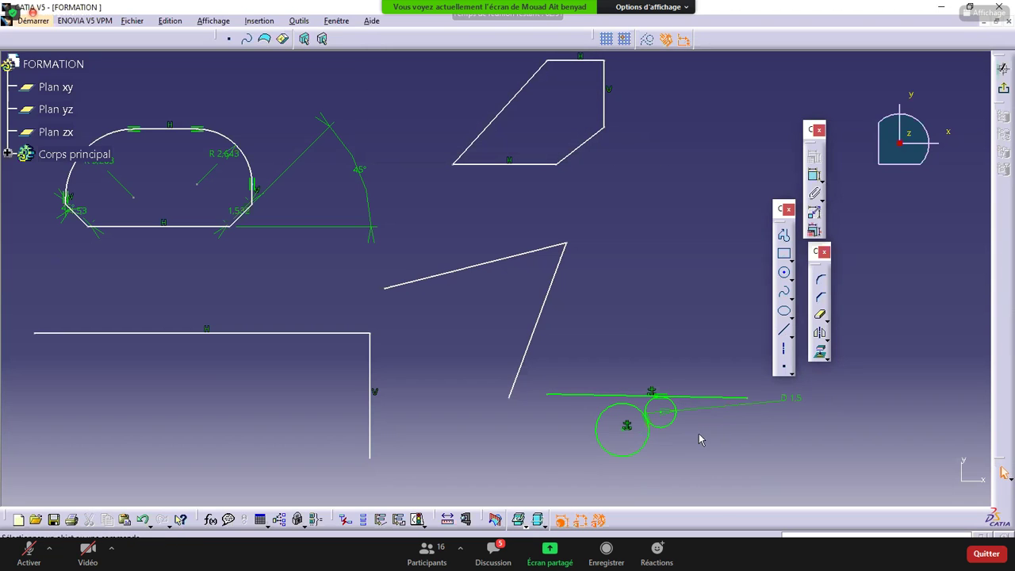
Step: Quick-trim the outer part of the 1.5 mm circle, keeping only the arc joining the larger circle to the line
{"action": "mouse_move", "coordinate": [662, 413]}
{"action": "middle_mouse_down", "text": "ctrl"}
{"action": "mouse_move", "coordinate": [632, 459]}
{"action": "mouse_move", "coordinate": [514, 432]}
{"action": "mouse_move", "coordinate": [537, 417]}
{"action": "middle_mouse_up", "text": "ctrl"}
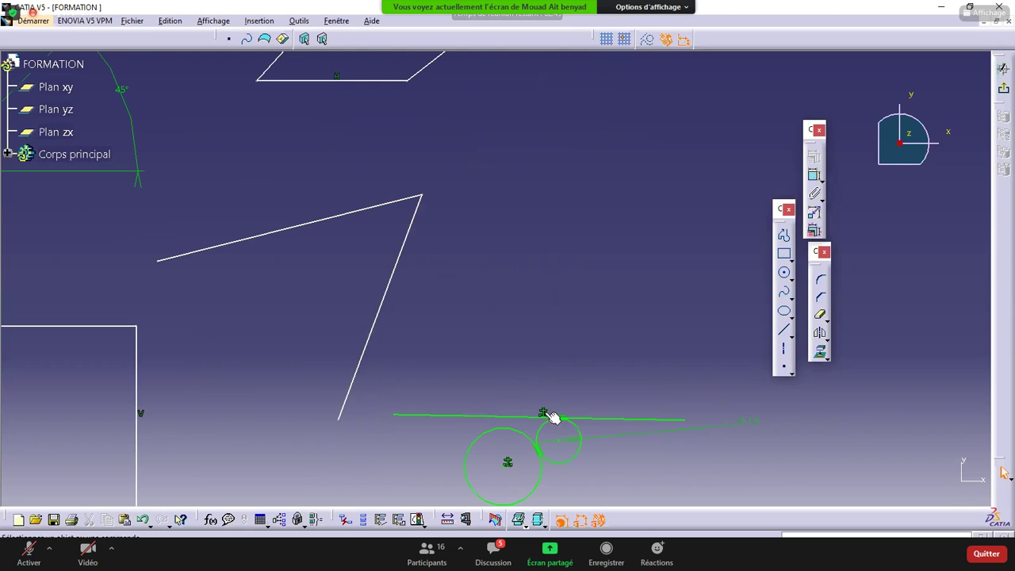
{"action": "middle_click_drag", "start_coordinate": [575, 449], "coordinate": [578, 427]}
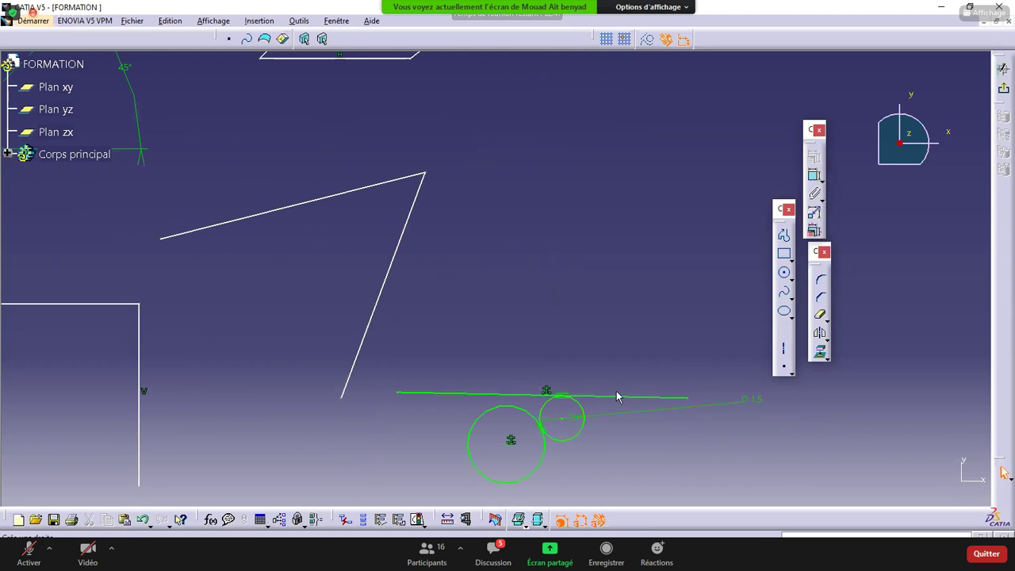
{"action": "left_click", "coordinate": [821, 317]}
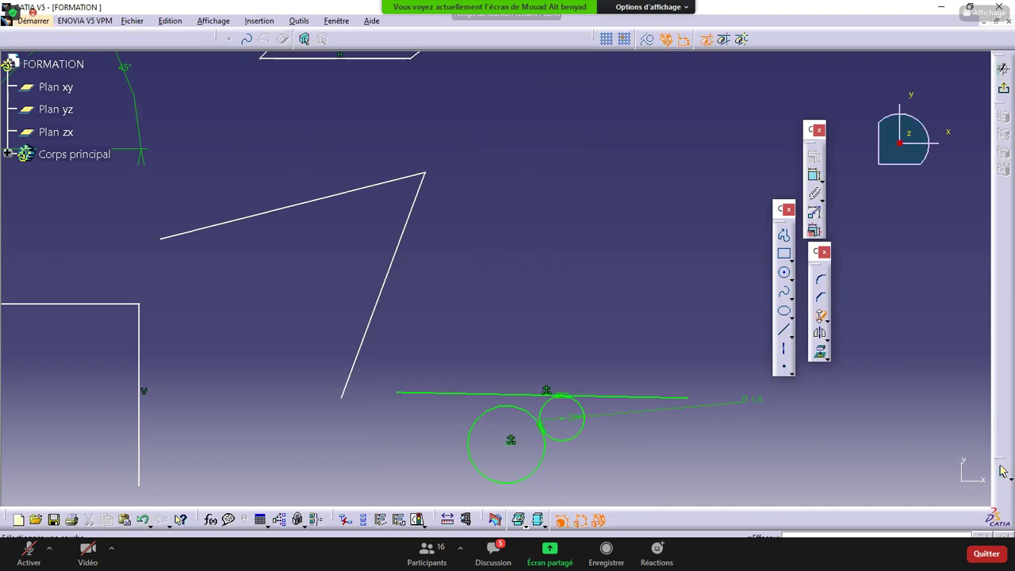
{"action": "left_click", "coordinate": [574, 433]}
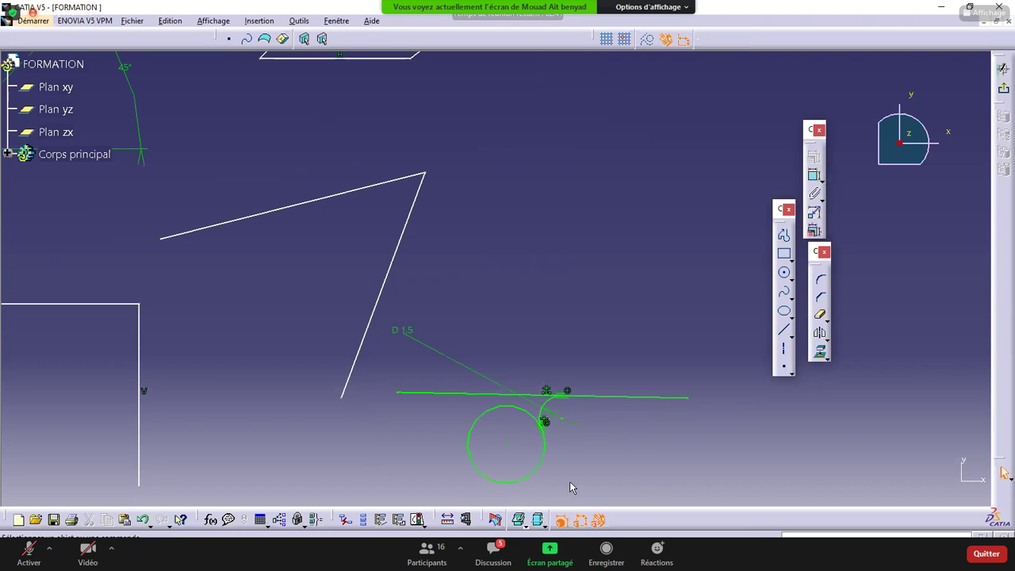
{"action": "middle_click_drag", "start_coordinate": [587, 468], "coordinate": [589, 478], "text": "ctrl"}
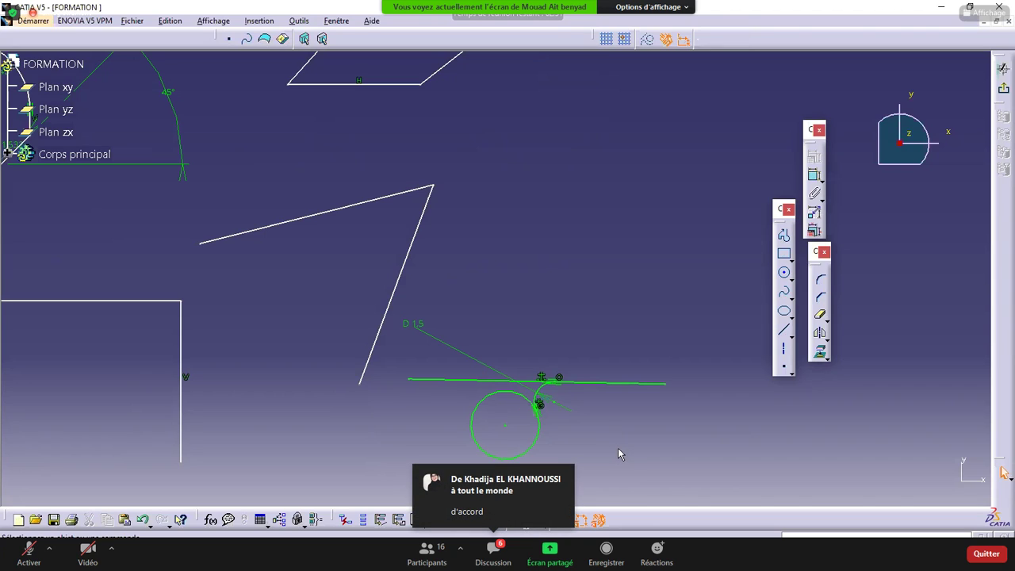
Step: Undo the trim, dimension, tangency and fix constraints, and the drawing of both circles and the nearly horizontal line
{"action": "key", "text": "ctrl+z"}
{"action": "key", "text": "ctrl+z"}
{"action": "key", "text": "ctrl+z"}
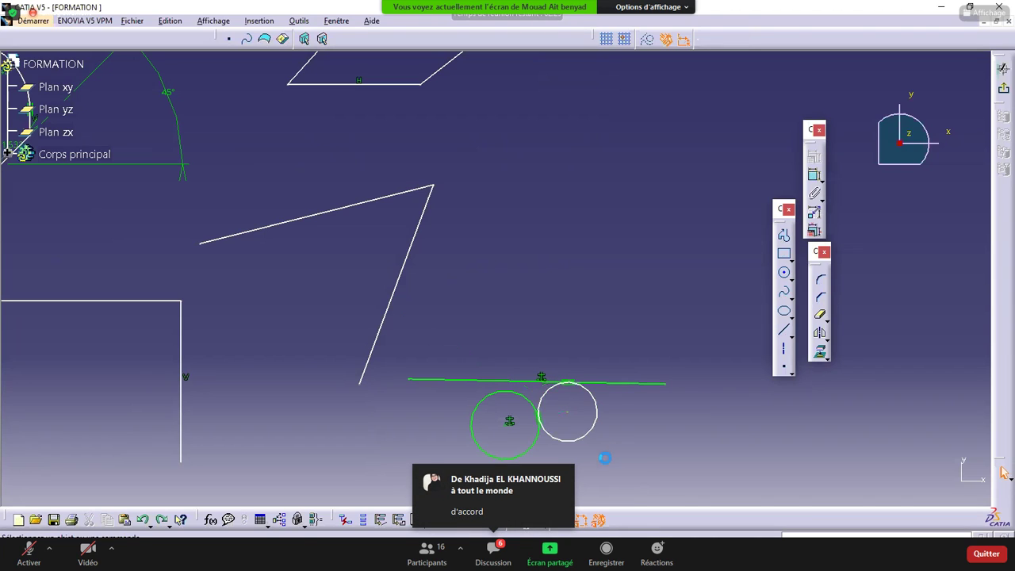
{"action": "key", "text": "ctrl+z"}
{"action": "key", "text": "ctrl+z"}
{"action": "key", "text": "ctrl+z"}
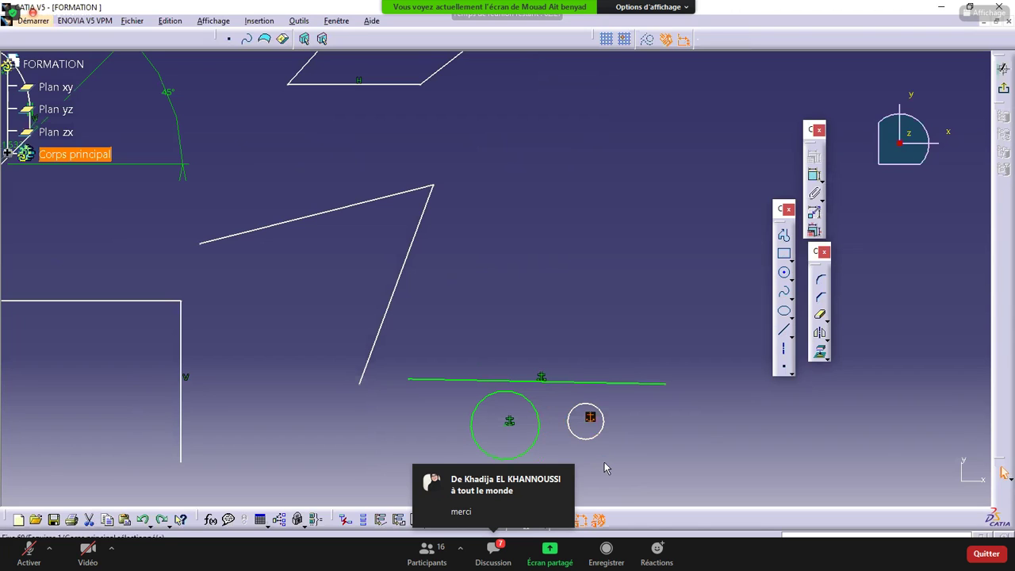
{"action": "key", "text": "ctrl+z"}
{"action": "key", "text": "ctrl+z"}
{"action": "key", "text": "ctrl+z"}
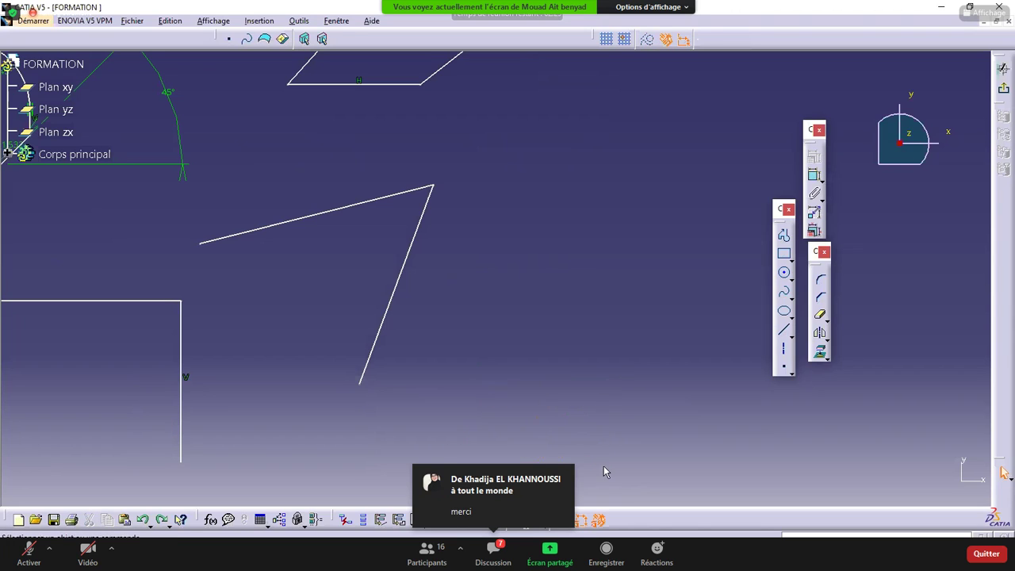
{"action": "middle_click_drag", "start_coordinate": [527, 418], "coordinate": [727, 460]}
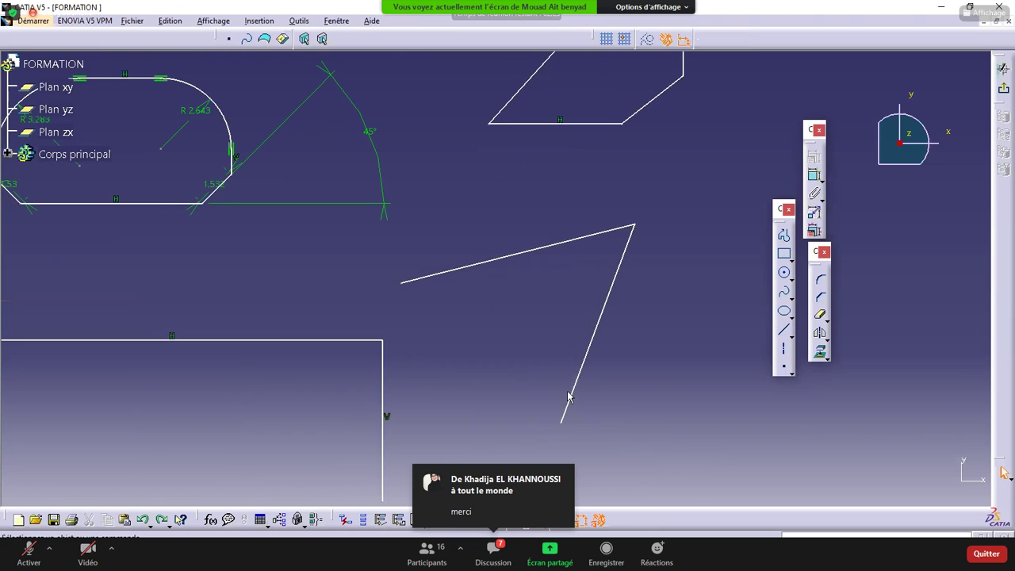
{"action": "middle_click_drag", "start_coordinate": [569, 400], "coordinate": [580, 477], "text": "ctrl"}
{"action": "middle_click_drag", "start_coordinate": [555, 442], "coordinate": [675, 472]}
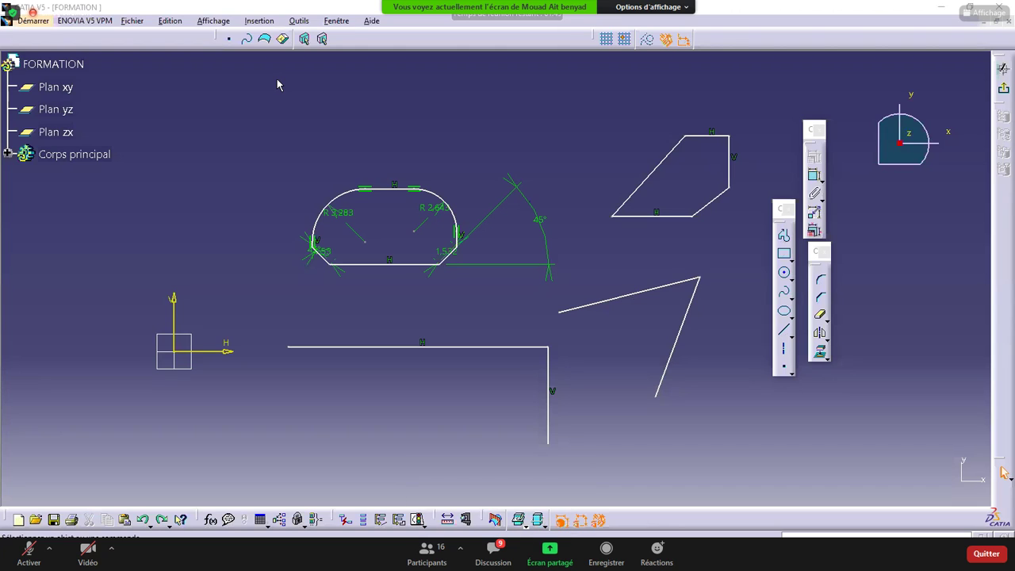
{"action": "left_click", "coordinate": [791, 317]}
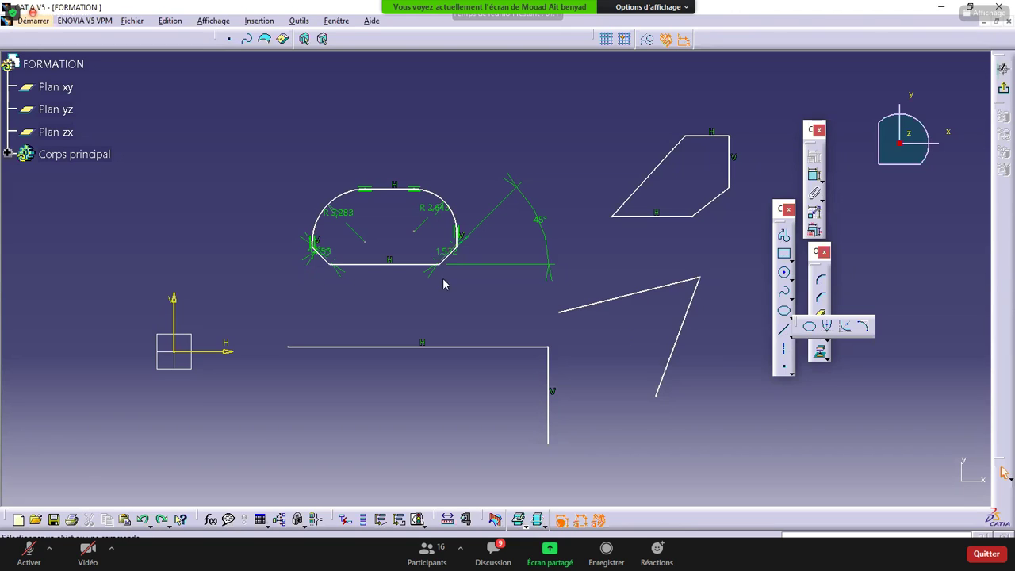
Step: Switch to the surface design workbench, examine the Sweep surface's explicit and line profile types and their subtypes, and close the definition
{"action": "left_click", "coordinate": [33, 21]}
{"action": "mouse_move", "coordinate": [47, 66]}
{"action": "left_click", "coordinate": [226, 142]}
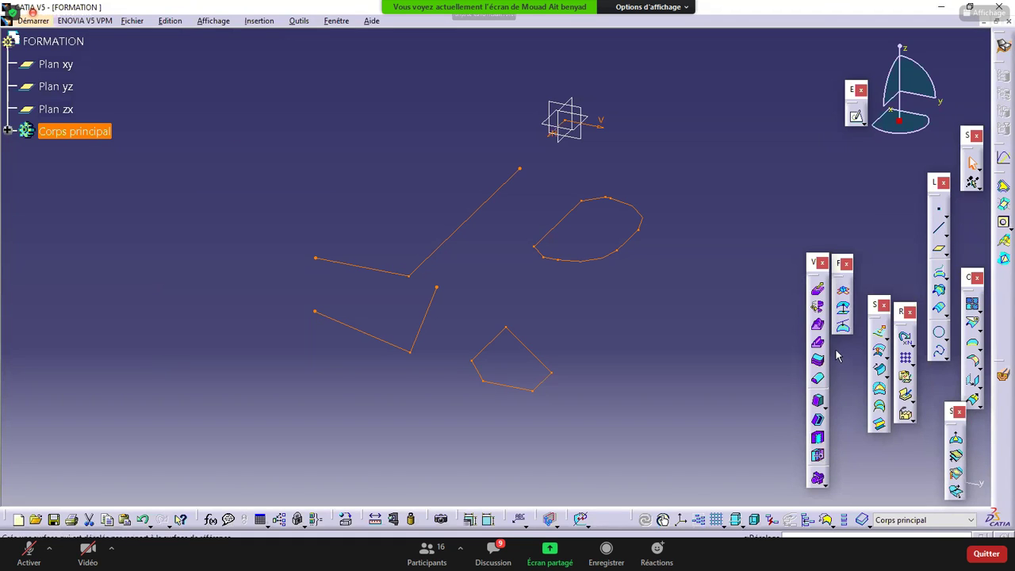
{"action": "left_click", "coordinate": [878, 370]}
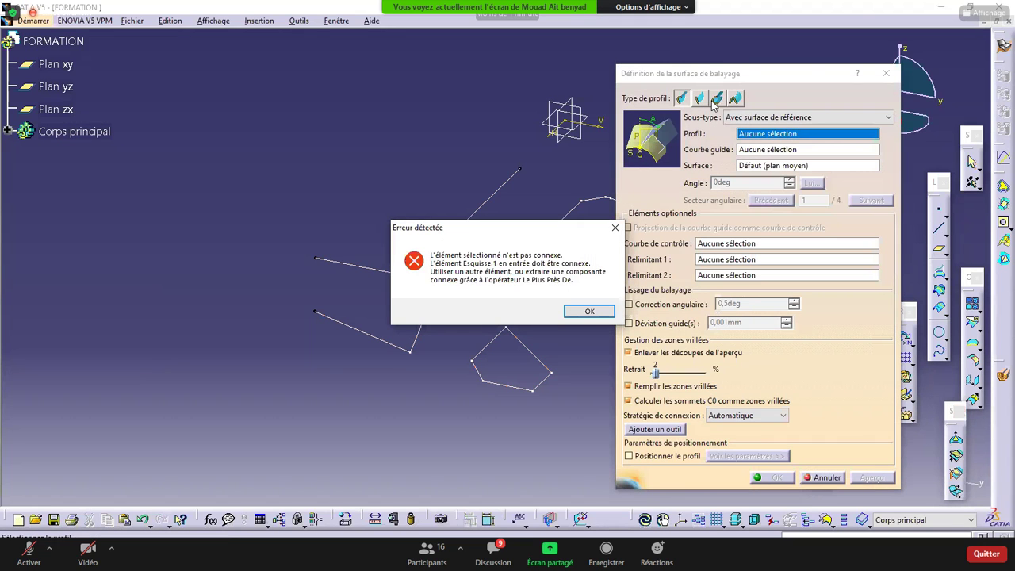
{"action": "left_click", "coordinate": [589, 311]}
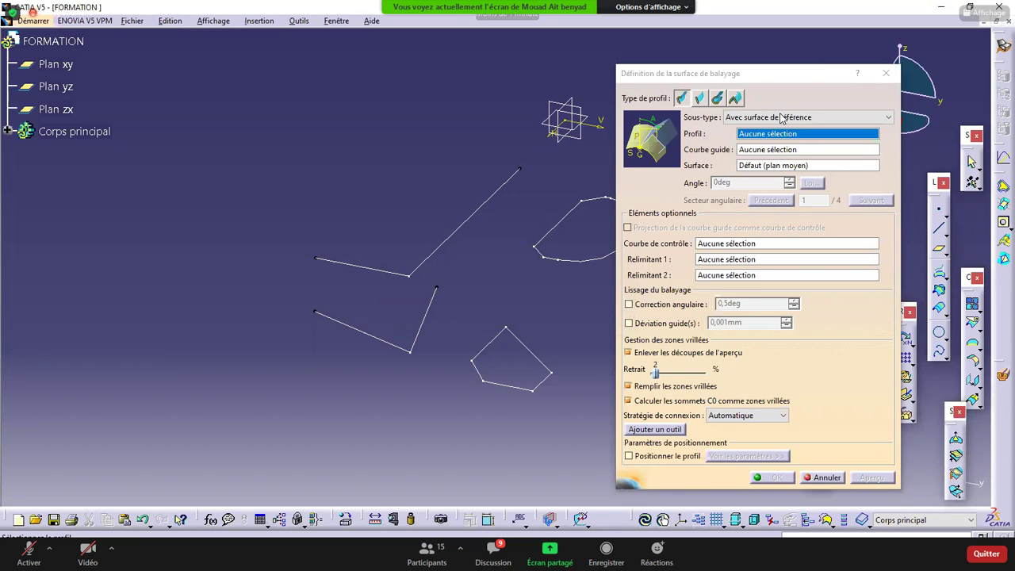
{"action": "left_click", "coordinate": [781, 118]}
{"action": "left_click", "coordinate": [781, 119]}
{"action": "left_click", "coordinate": [699, 97]}
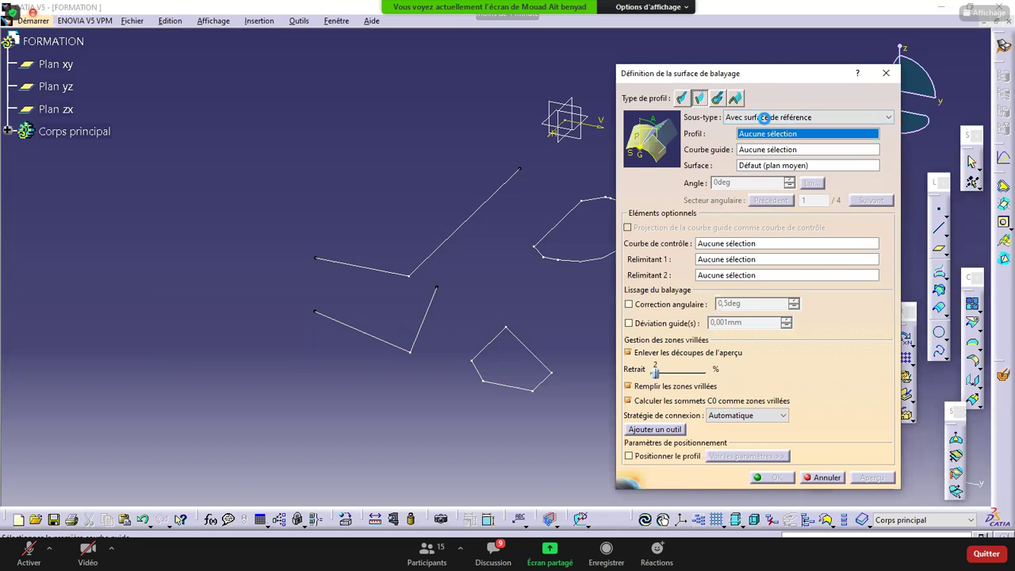
{"action": "left_click", "coordinate": [768, 117]}
{"action": "left_click", "coordinate": [767, 119]}
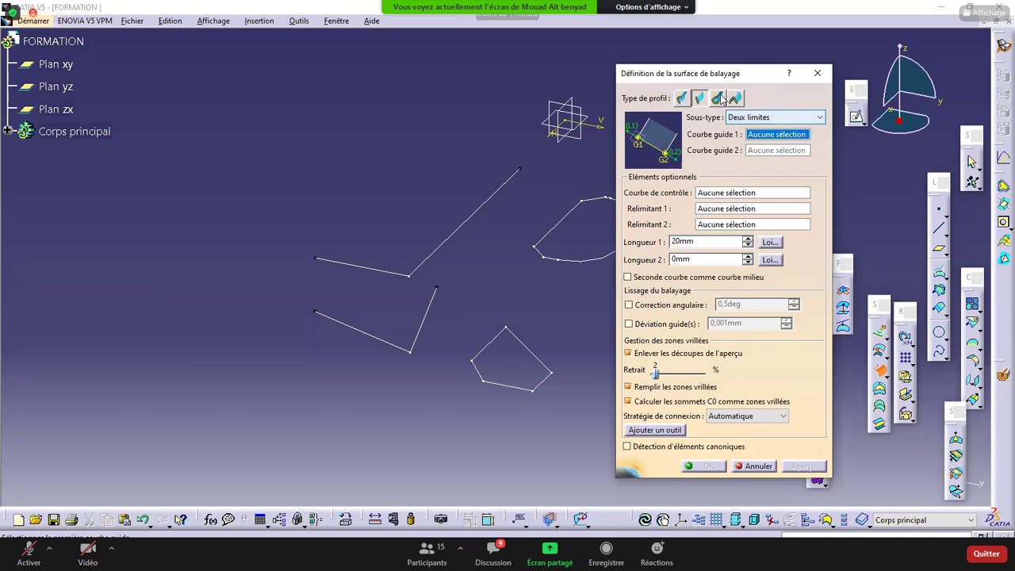
{"action": "left_click", "coordinate": [818, 72]}
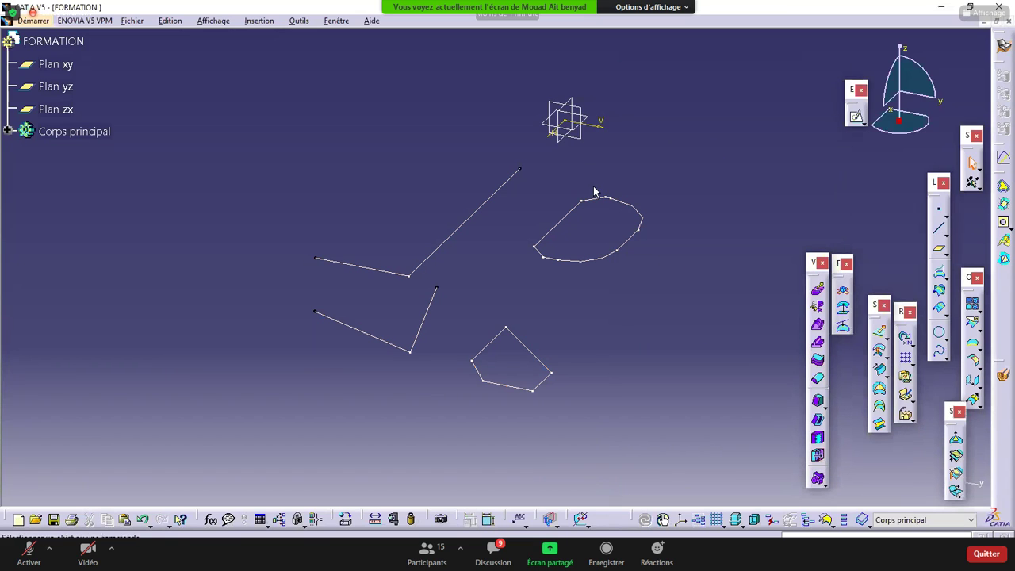
Step: Reopen the sketch and try to draw a conic using the two connected oblique lines
{"action": "left_click", "coordinate": [596, 199]}
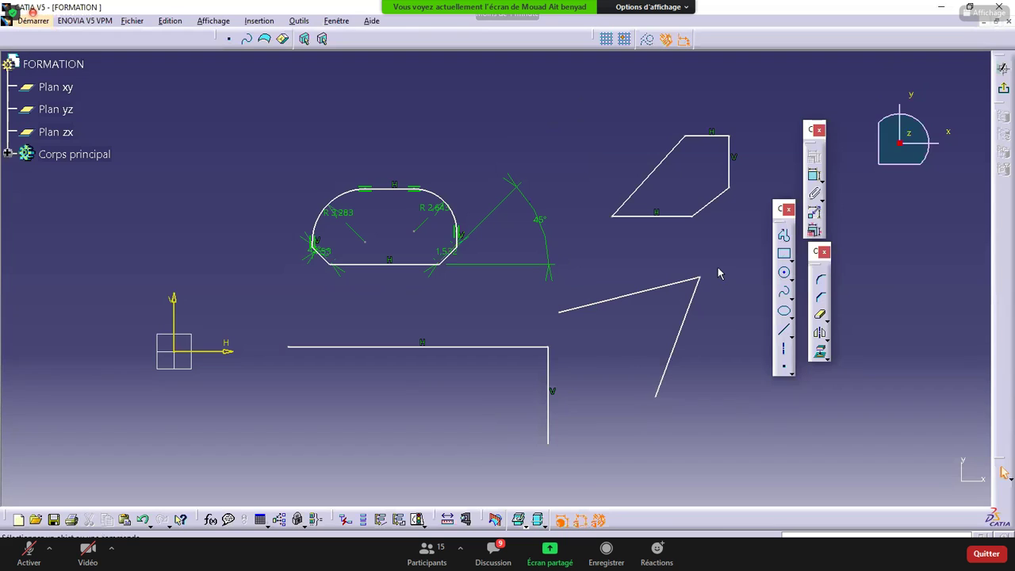
{"action": "left_click", "coordinate": [791, 315]}
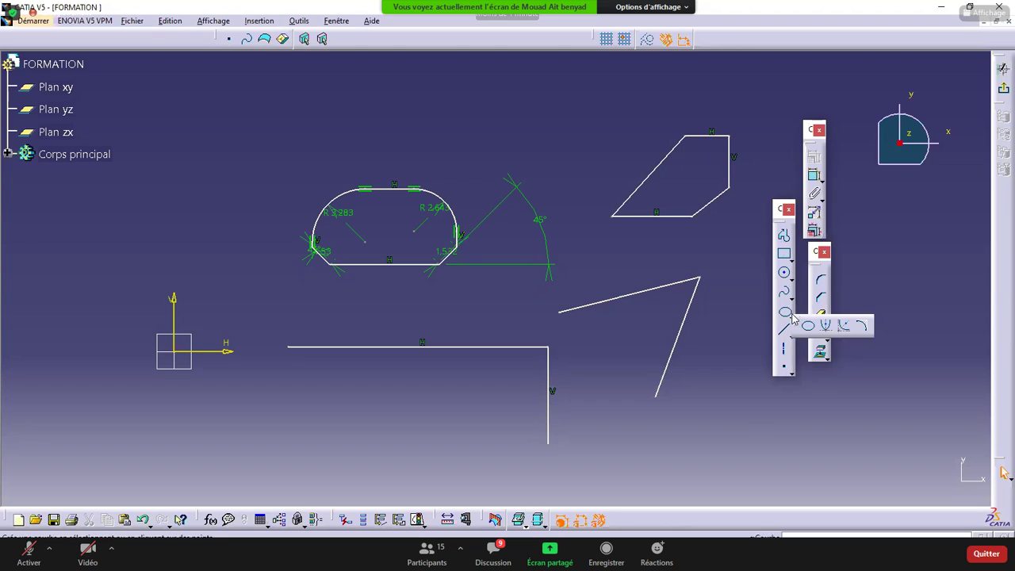
{"action": "left_click", "coordinate": [864, 326]}
{"action": "left_click", "coordinate": [680, 285]}
{"action": "left_click", "coordinate": [692, 297]}
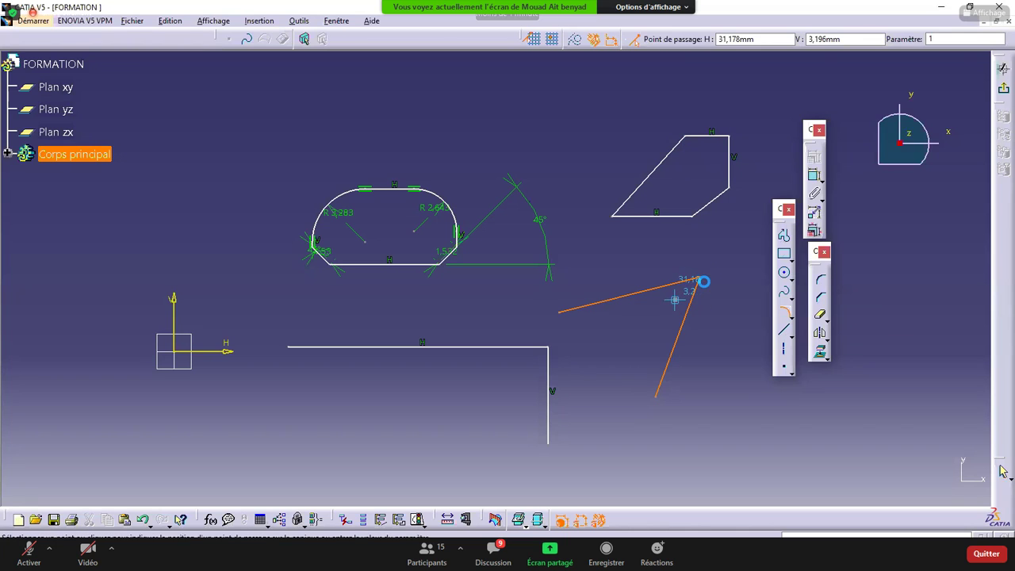
{"action": "left_click", "coordinate": [701, 279]}
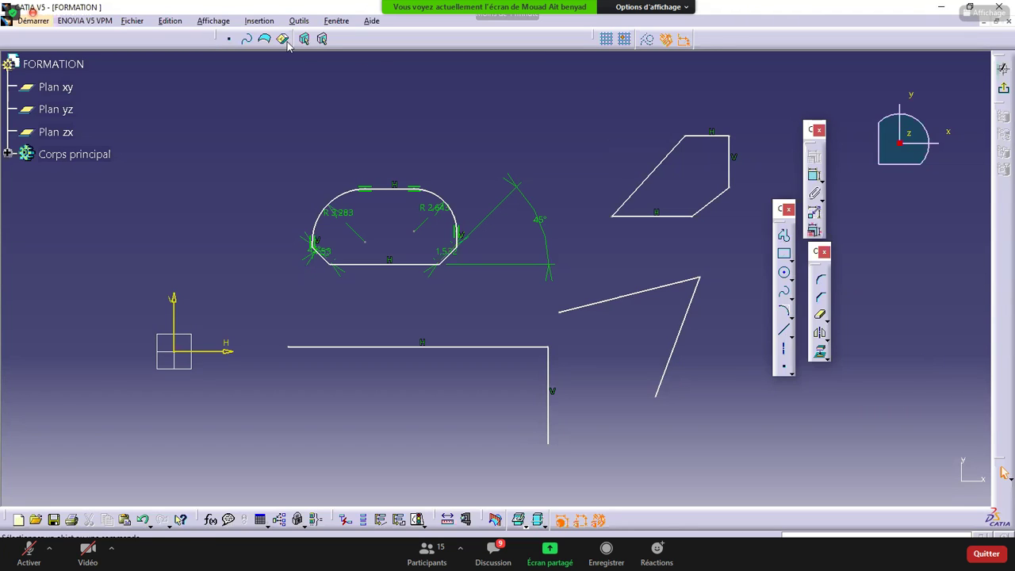
{"action": "middle_click_drag", "start_coordinate": [531, 334], "coordinate": [508, 295], "text": "ctrl"}
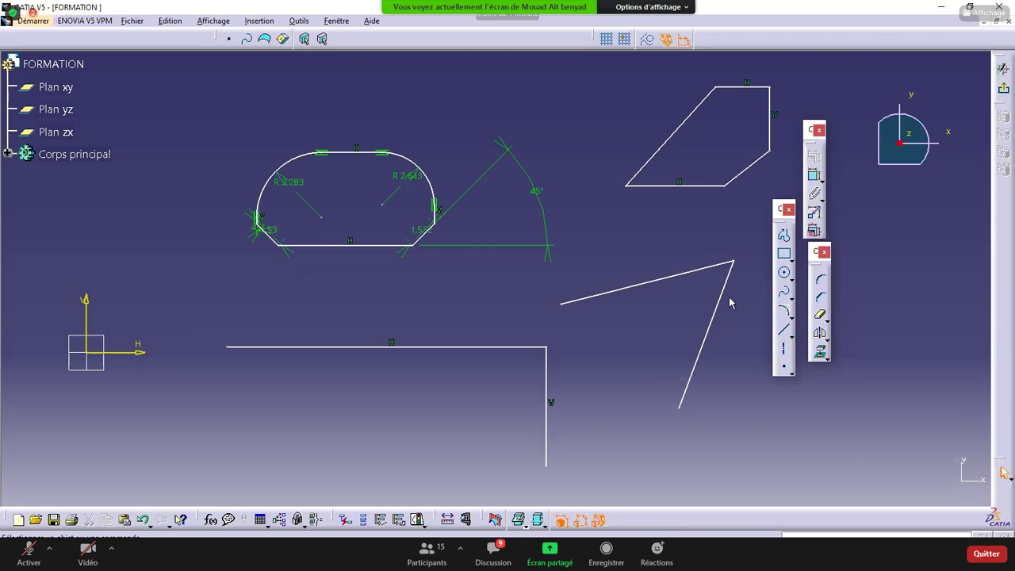
{"action": "middle_click_drag", "start_coordinate": [662, 325], "coordinate": [656, 333]}
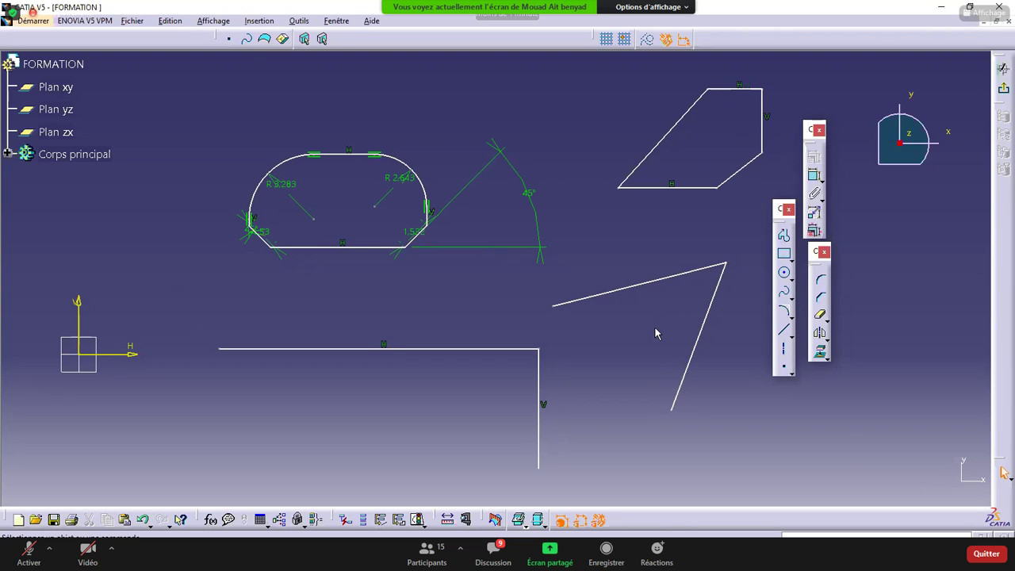
{"action": "left_click", "coordinate": [825, 320]}
{"action": "mouse_move", "coordinate": [735, 325]}
{"action": "middle_mouse_down", "text": "ctrl"}
{"action": "mouse_move", "coordinate": [733, 340]}
{"action": "mouse_move", "coordinate": [719, 344]}
{"action": "middle_mouse_up", "text": "ctrl"}
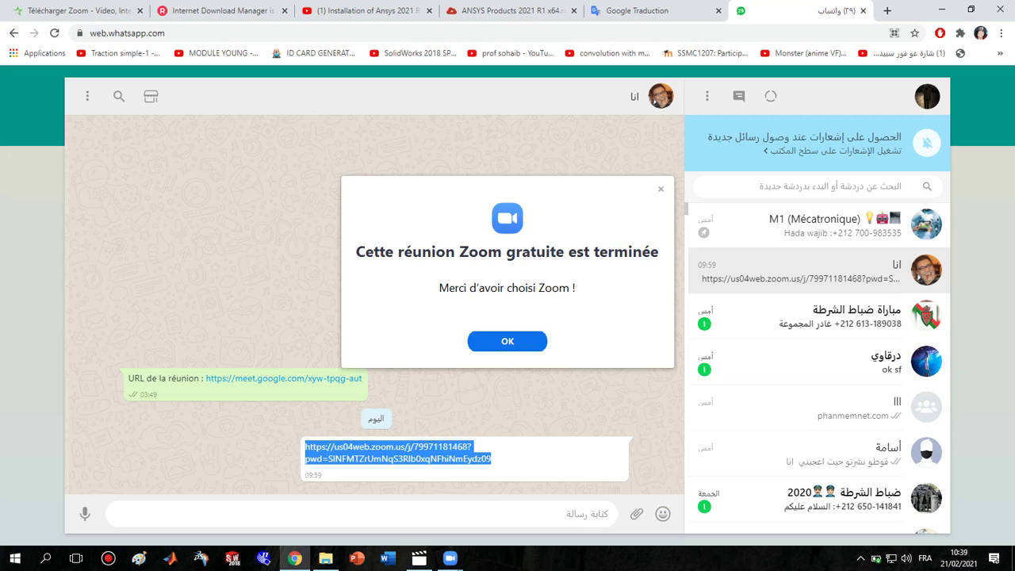
{"action": "left_click", "coordinate": [511, 11]}
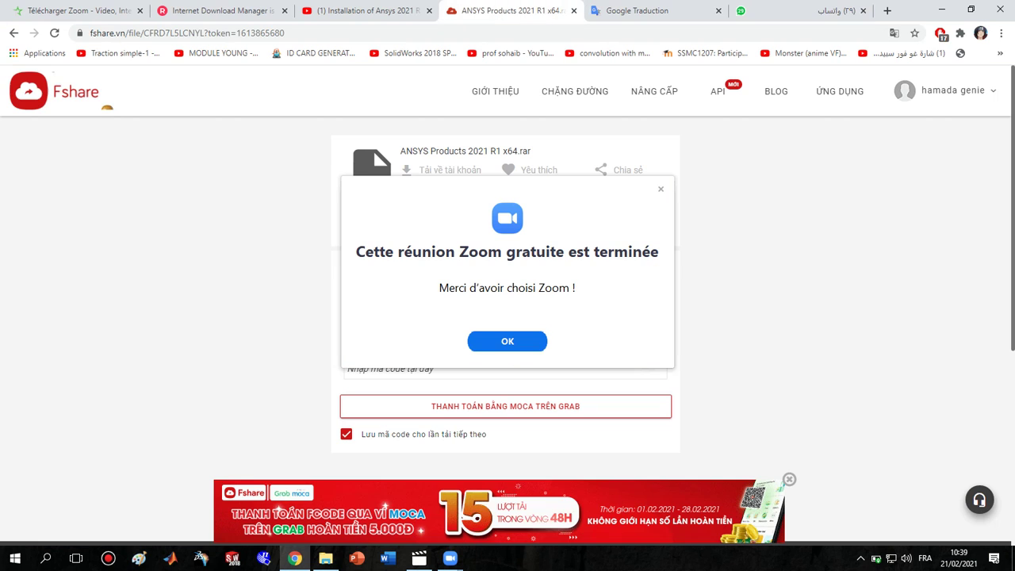